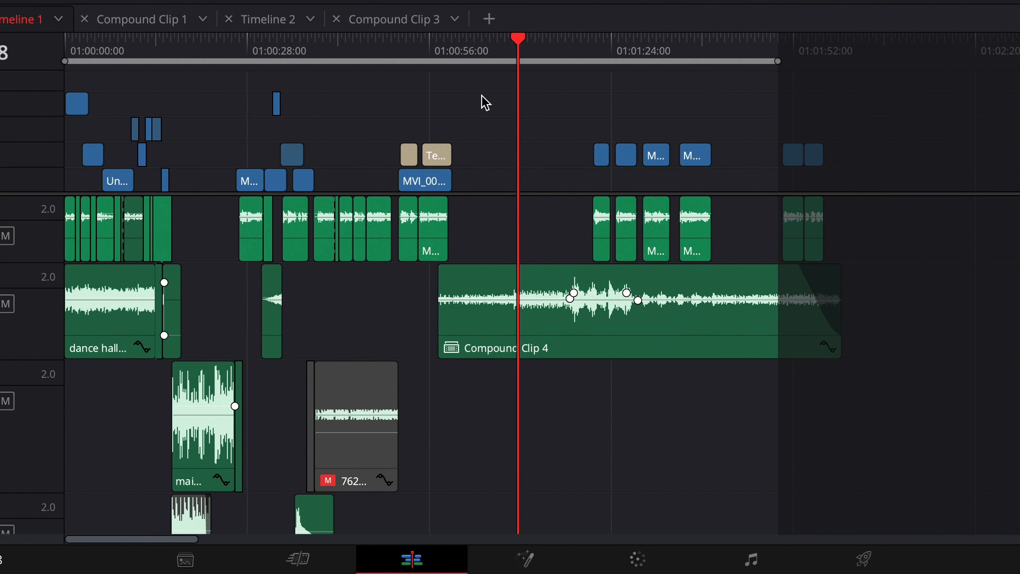
# Step: Scrub the timeline and look through the Fusion, Color and Fairlight pages
pyautogui.moveTo(488, 53); pyautogui.dragTo(470, 53)
pyautogui.click(525, 558)
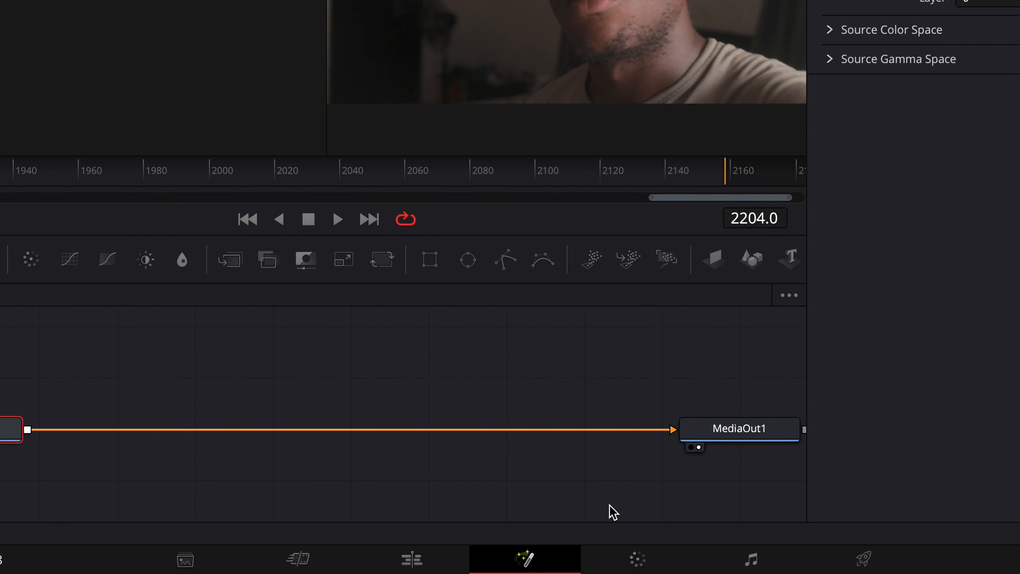
pyautogui.click(638, 559)
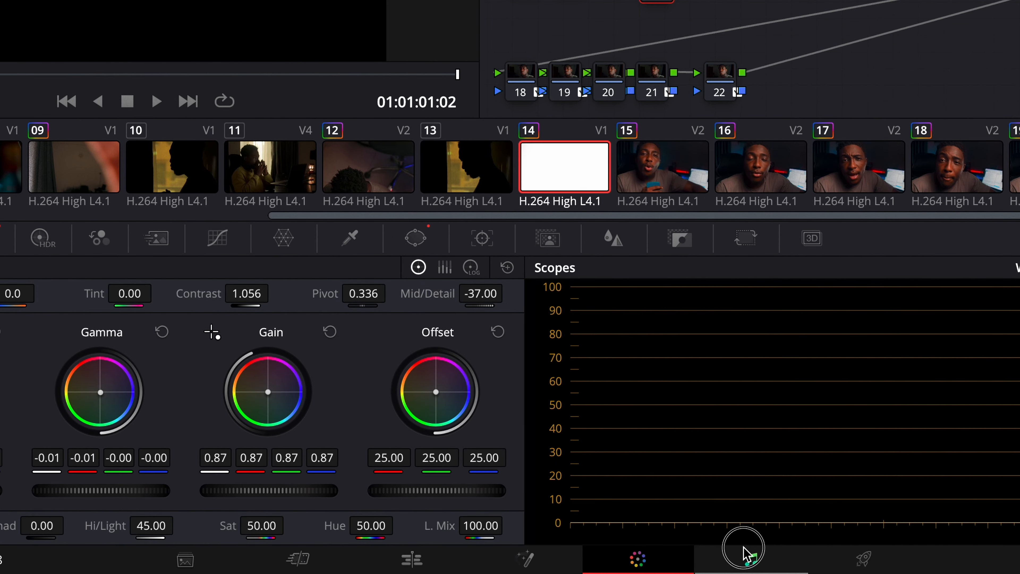
pyautogui.click(745, 550)
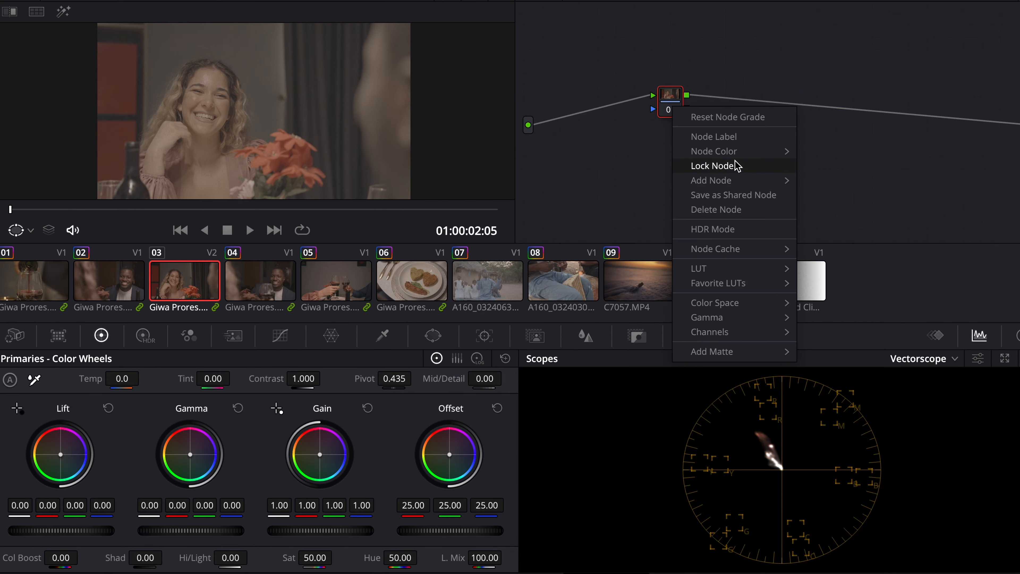
# Step: Label the first corrector node for exposure and add a serial node after it
pyautogui.click(740, 137)
pyautogui.write('exn')
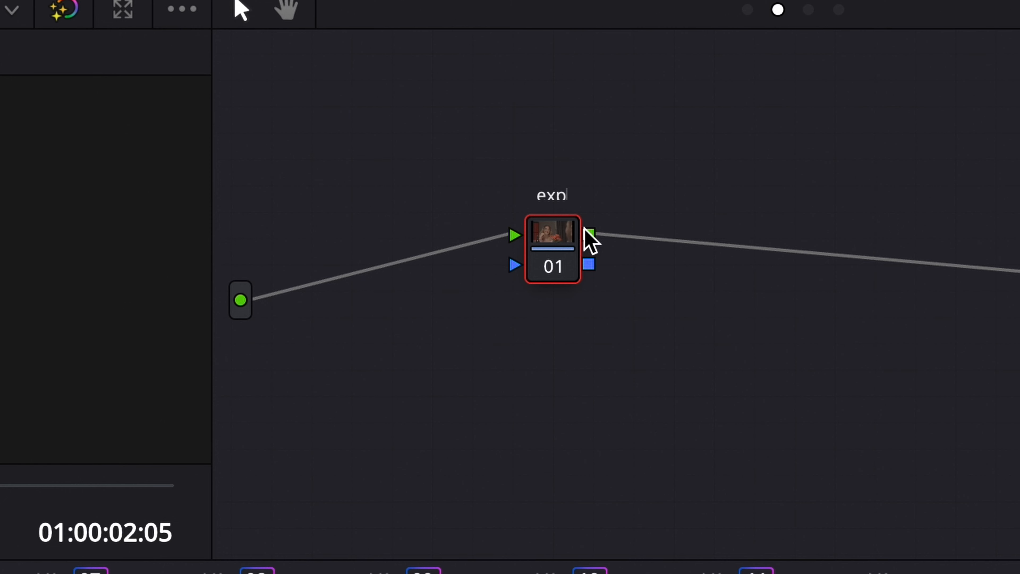
pyautogui.hotkey('alt', 's')
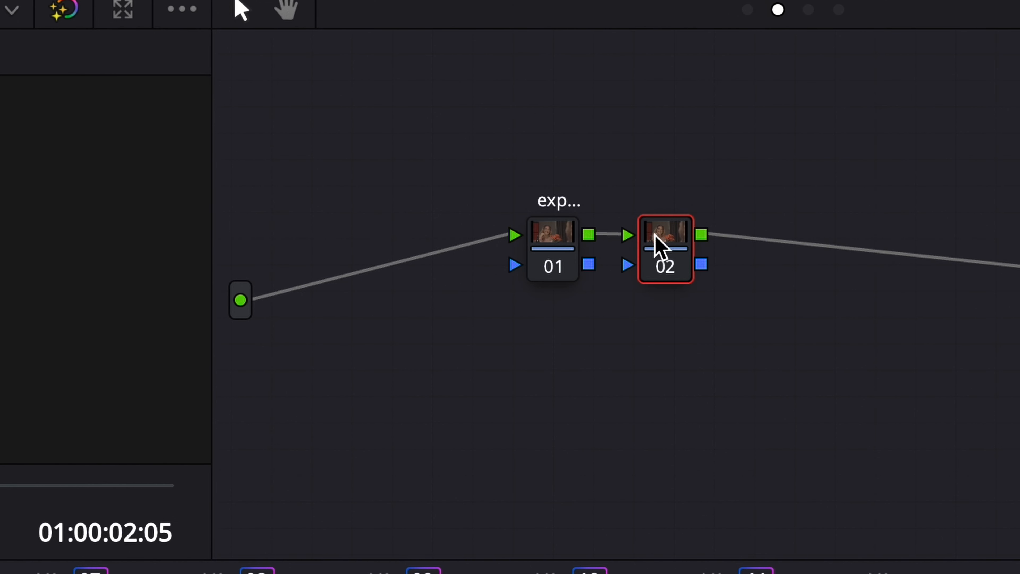
# Step: Add another serial node after node 02
pyautogui.rightClick(656, 242)
pyautogui.click(727, 306)
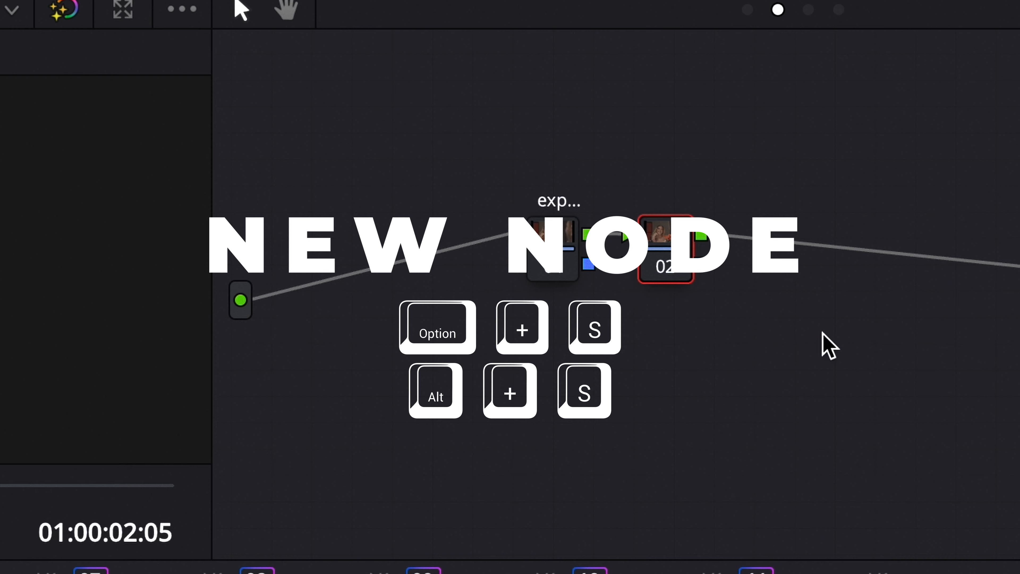
pyautogui.hotkey('alt', 's')
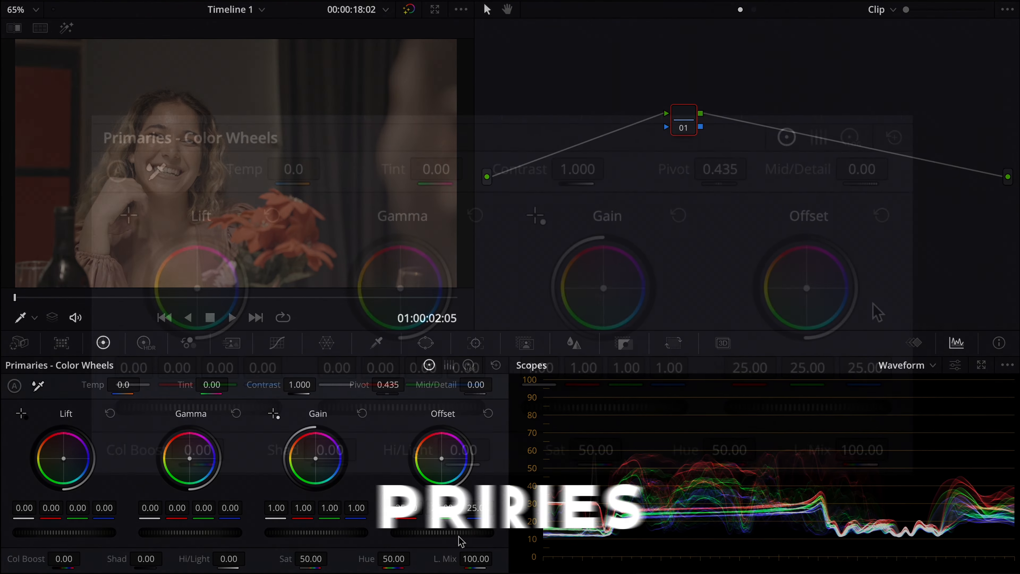
pyautogui.moveTo(449, 536); pyautogui.dragTo(331, 553)
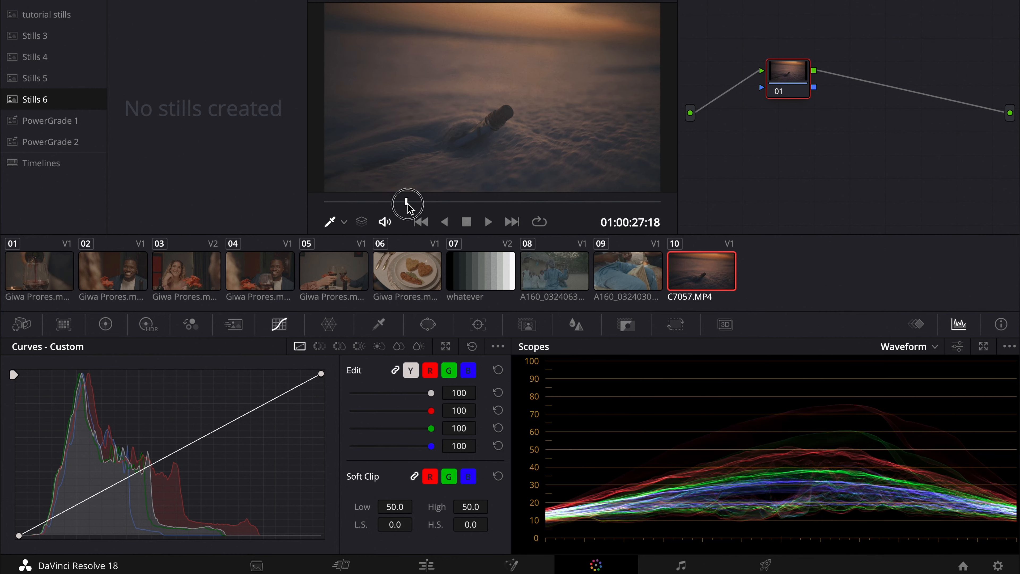
pyautogui.moveTo(407, 205); pyautogui.dragTo(551, 205)
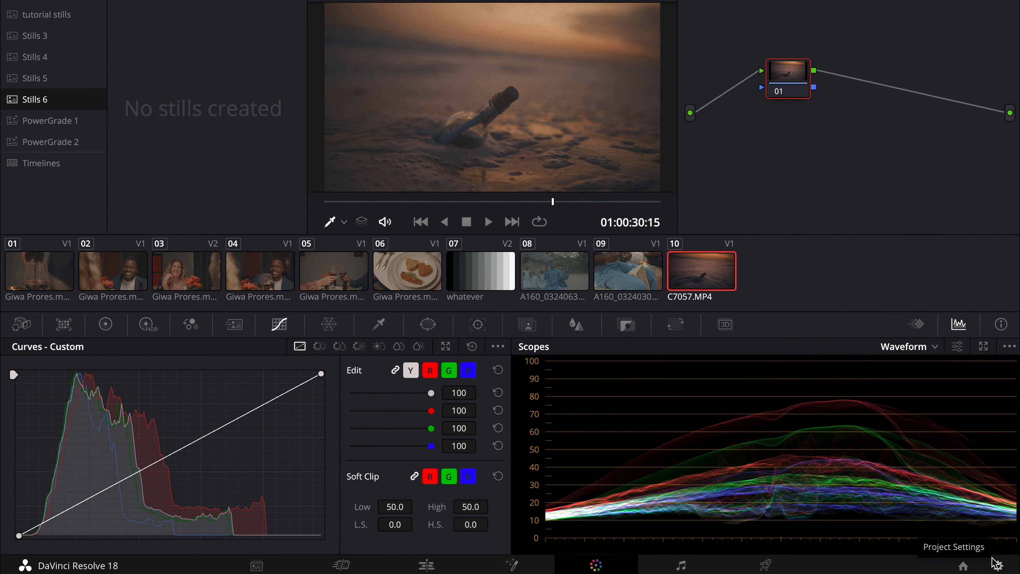
# Step: Open project settings, set color science to DaVinci YRGB Color Managed and turn off automatic color management
pyautogui.click(996, 564)
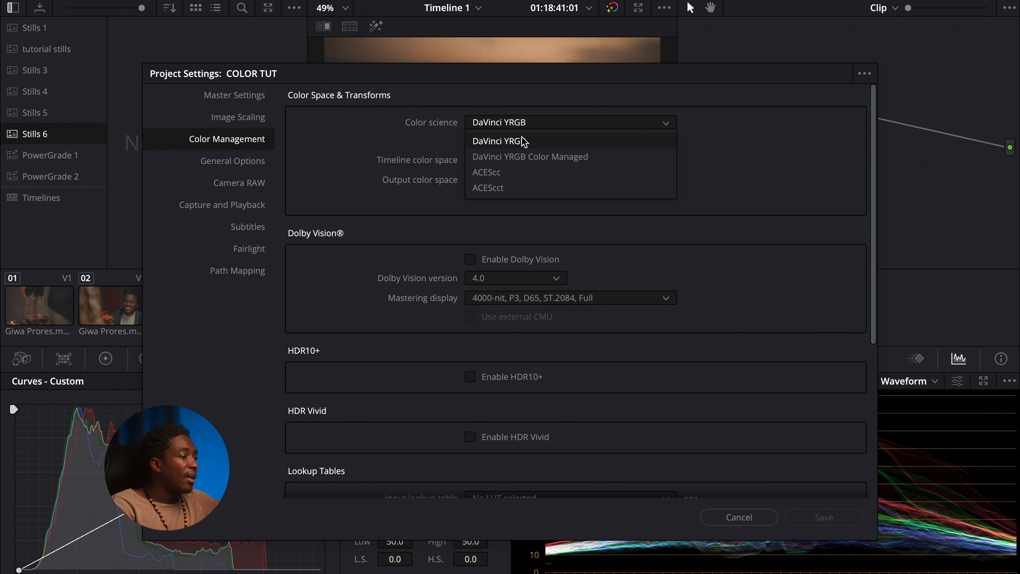
pyautogui.click(531, 157)
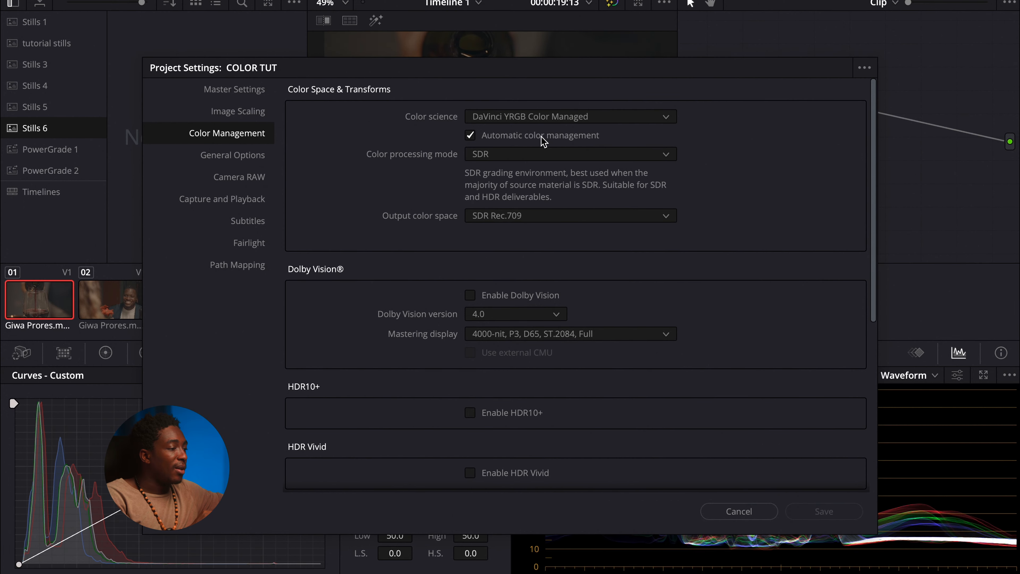
pyautogui.click(543, 137)
# Step: Set the color processing mode to Custom
pyautogui.click(558, 117)
pyautogui.click(558, 118)
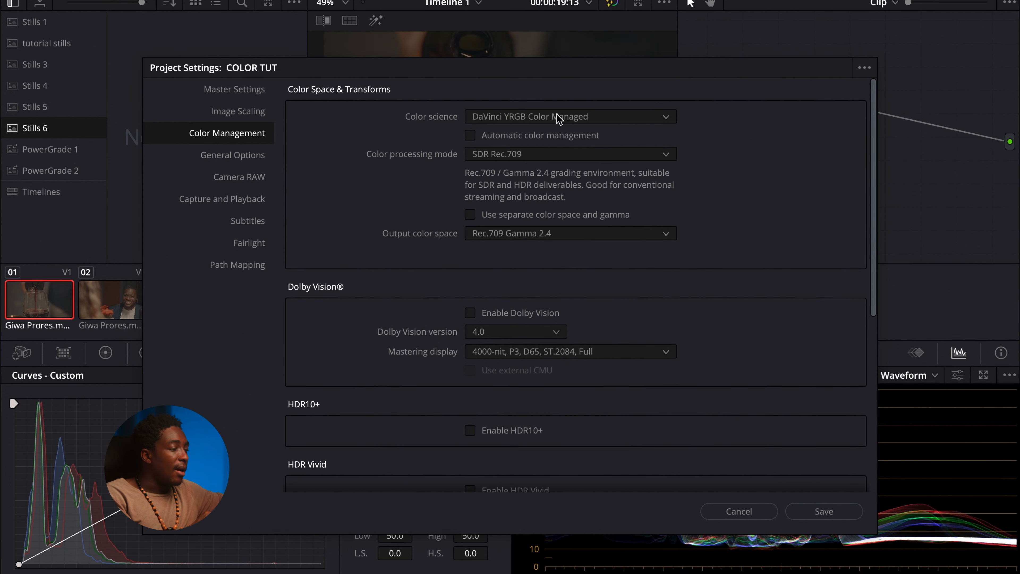
pyautogui.click(571, 158)
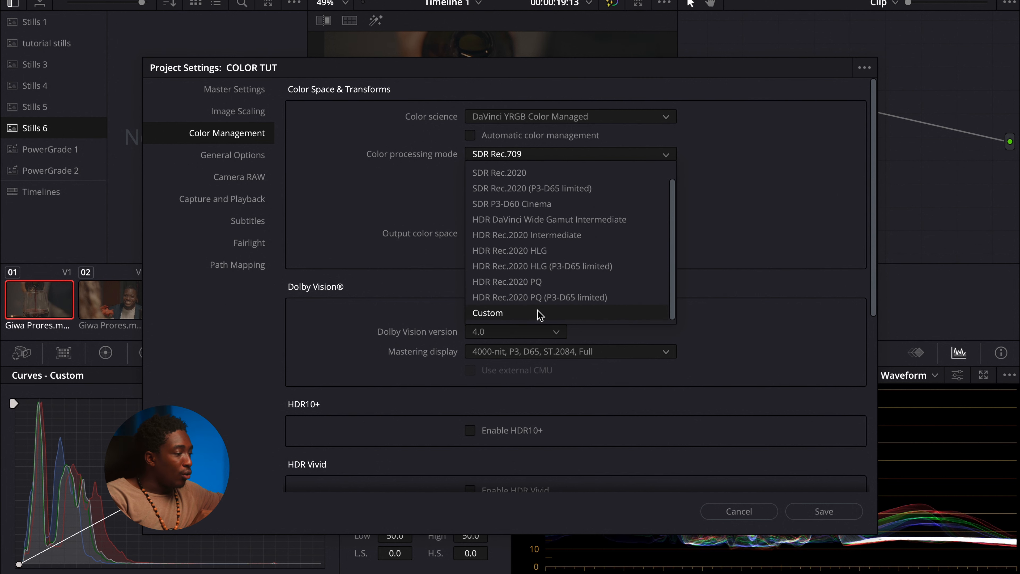
pyautogui.click(542, 311)
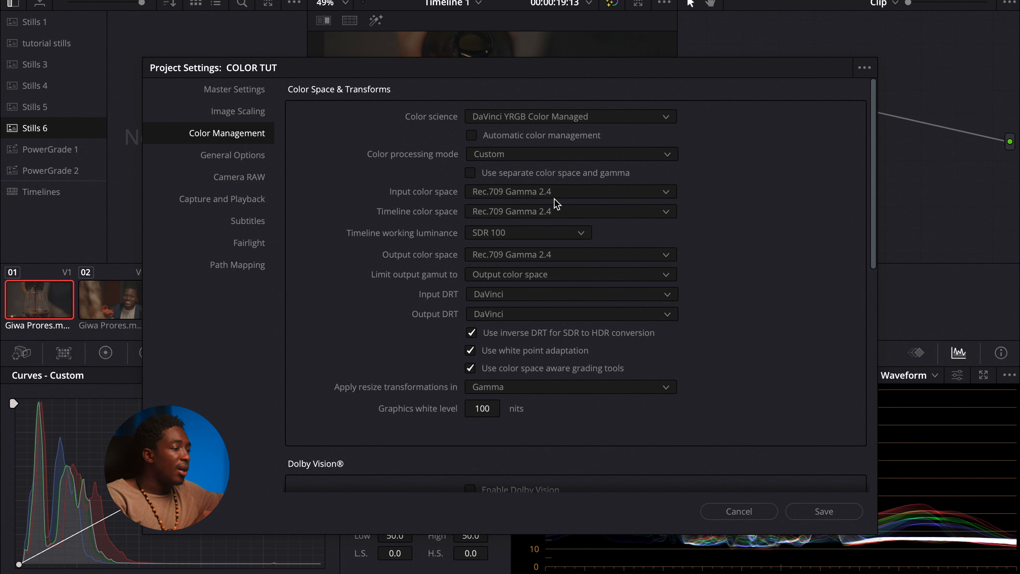
# Step: Set the timeline color space to DaVinci WG/Intermediate
pyautogui.click(510, 213)
pyautogui.scroll(-3, 563, 303)
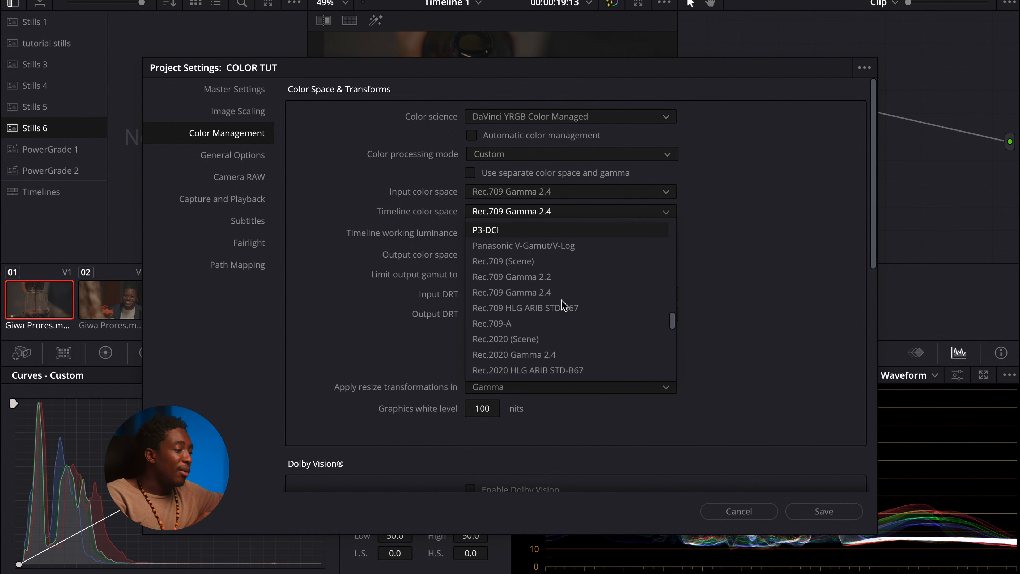
pyautogui.scroll(3, 563, 305)
pyautogui.scroll(-5, 563, 304)
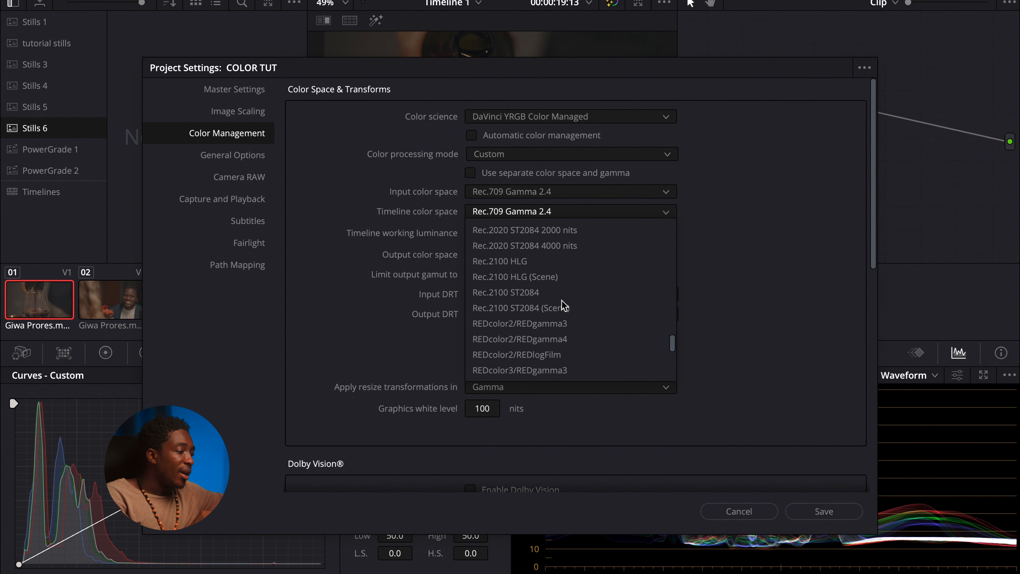
pyautogui.scroll(12, 561, 273)
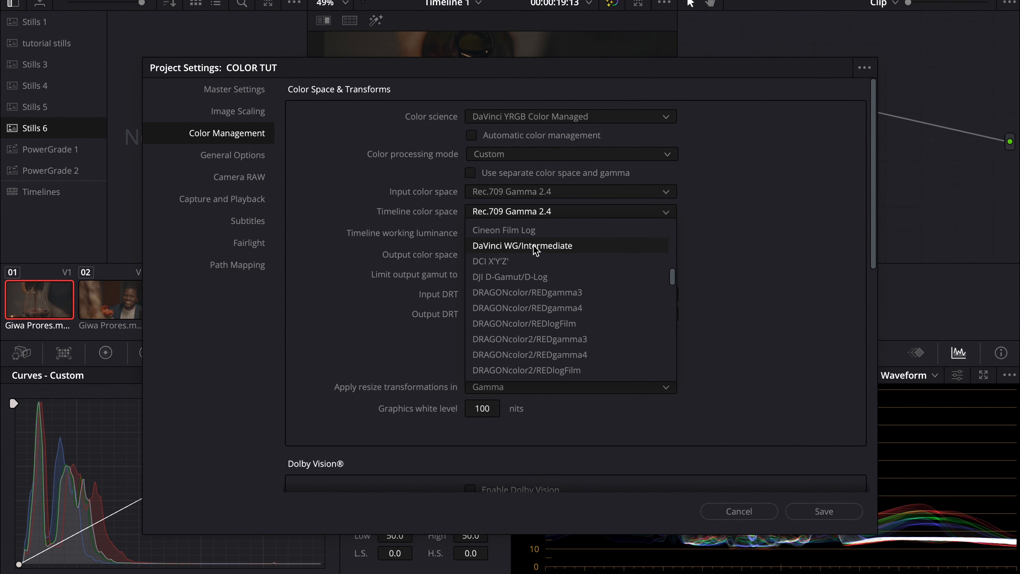
pyautogui.click(545, 246)
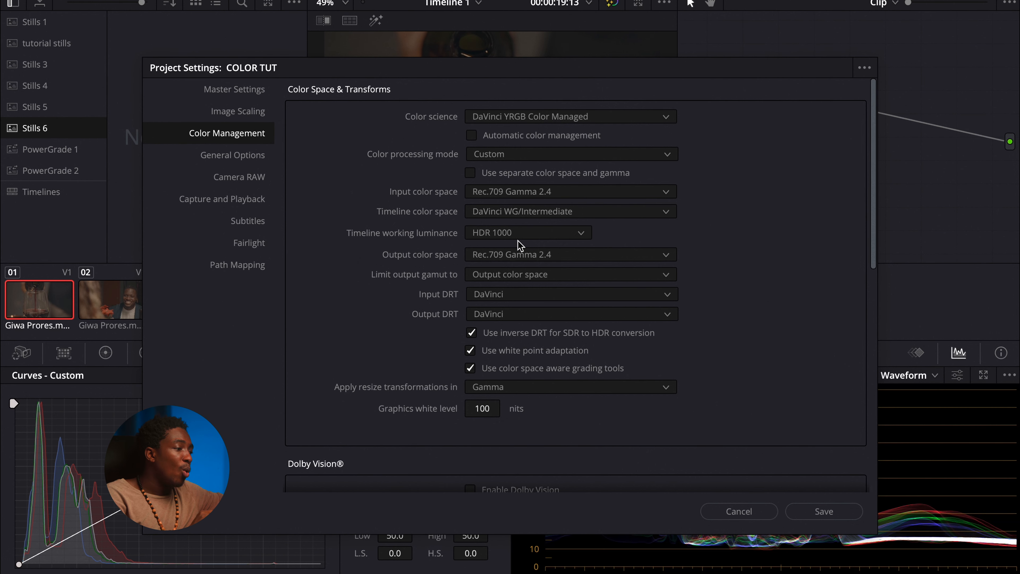
# Step: Set the timeline working luminance to Custom
pyautogui.click(517, 234)
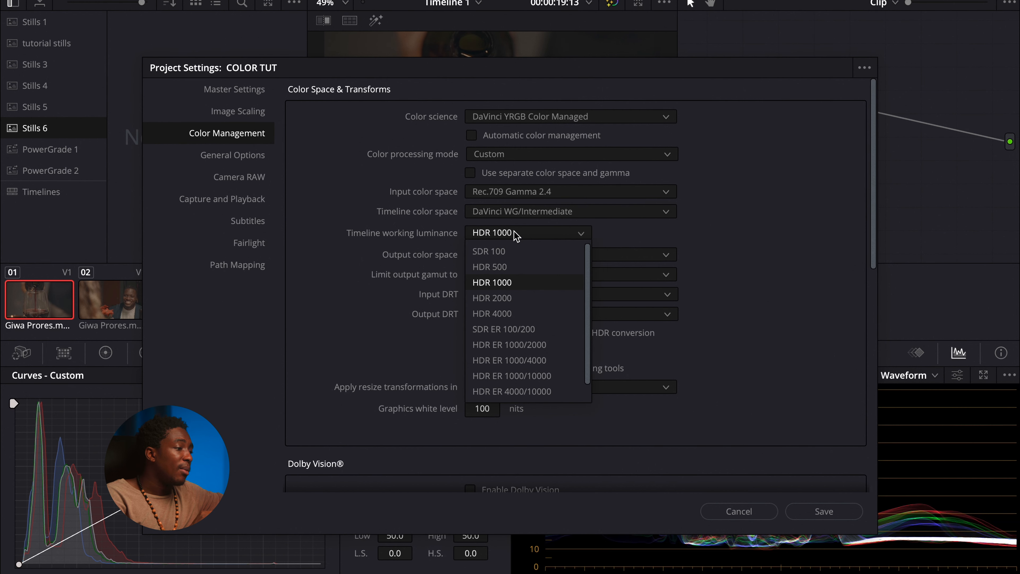
pyautogui.click(518, 234)
pyautogui.click(535, 234)
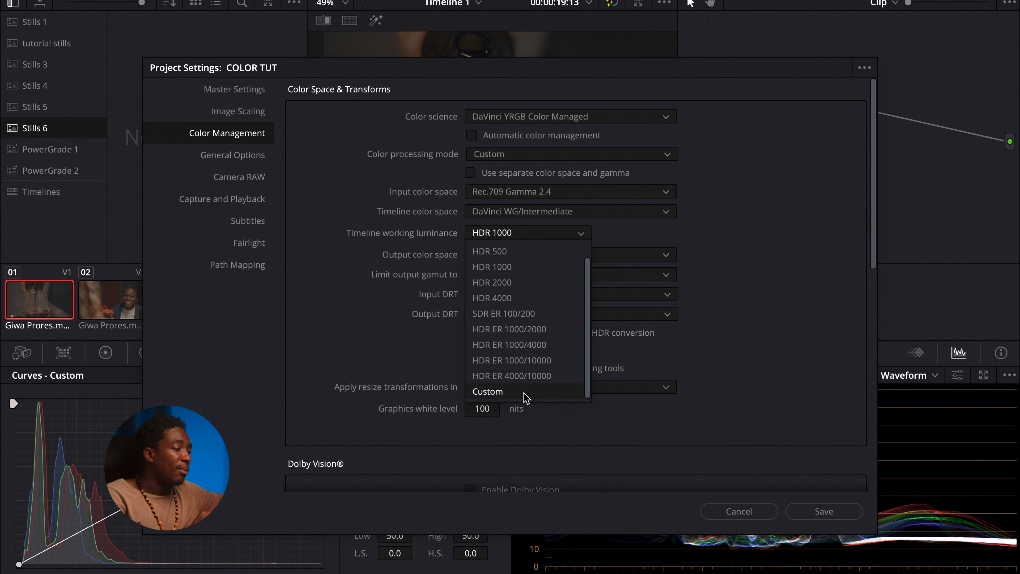
pyautogui.click(525, 392)
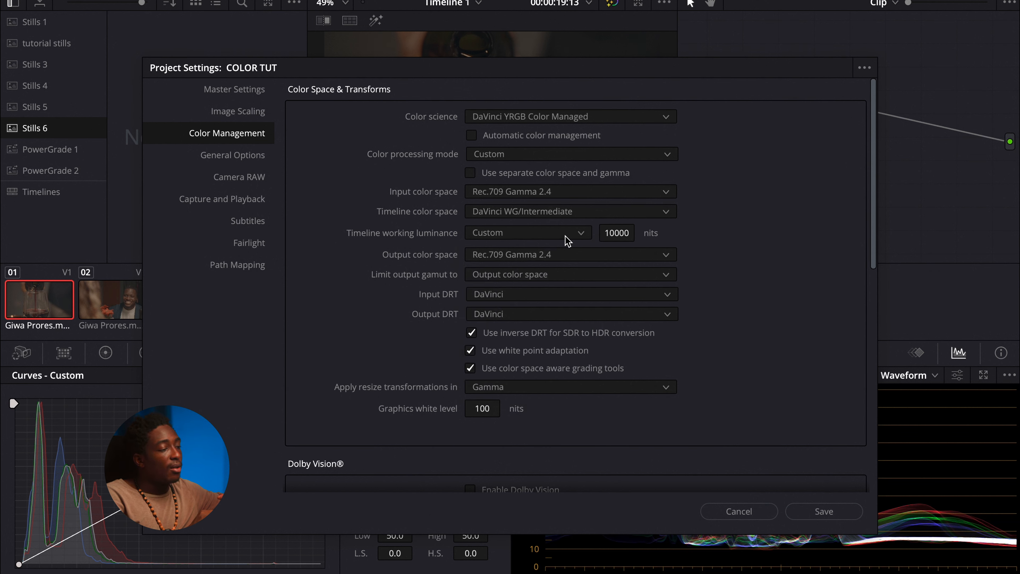
# Step: Set the output color space to Rec.709 Gamma 2.4
pyautogui.click(480, 255)
pyautogui.click(481, 257)
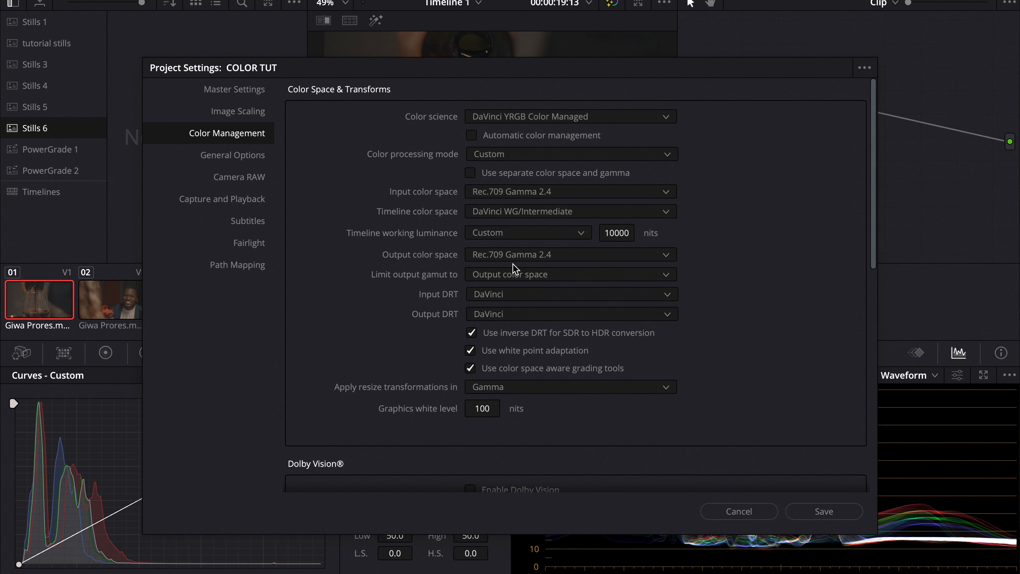
pyautogui.click(522, 257)
pyautogui.click(527, 257)
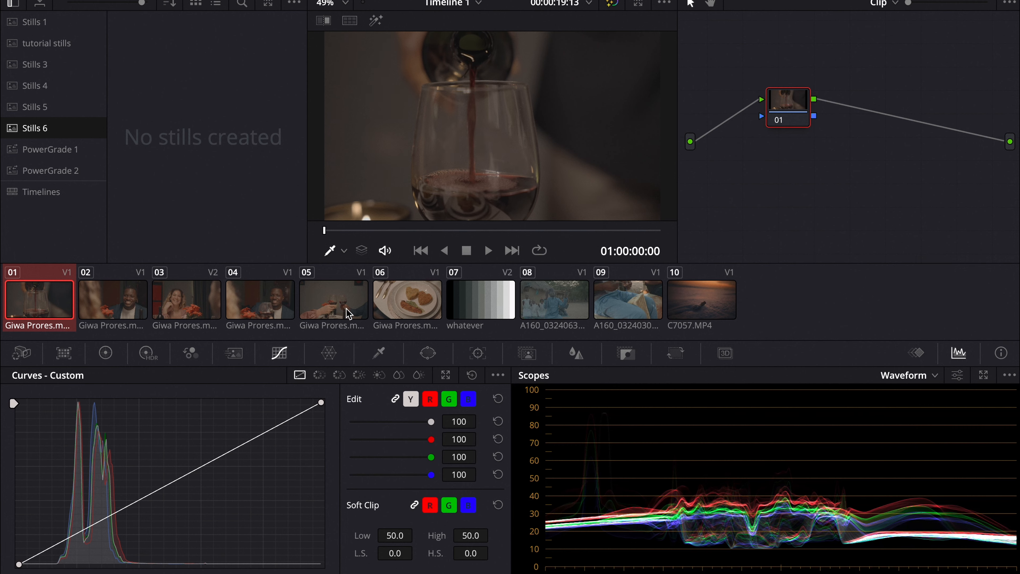
# Step: Select clips 01 through 06 and set their input color space to S-Gamut3.Cine/S-Log3
pyautogui.keyDown('shift'); pyautogui.click(415, 300); pyautogui.keyUp('shift')
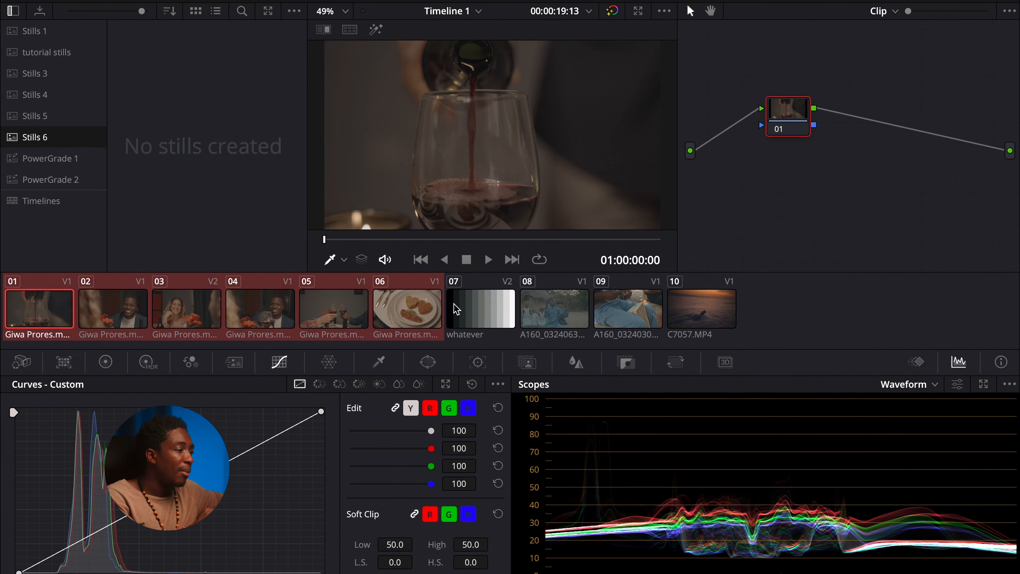
pyautogui.rightClick(422, 317)
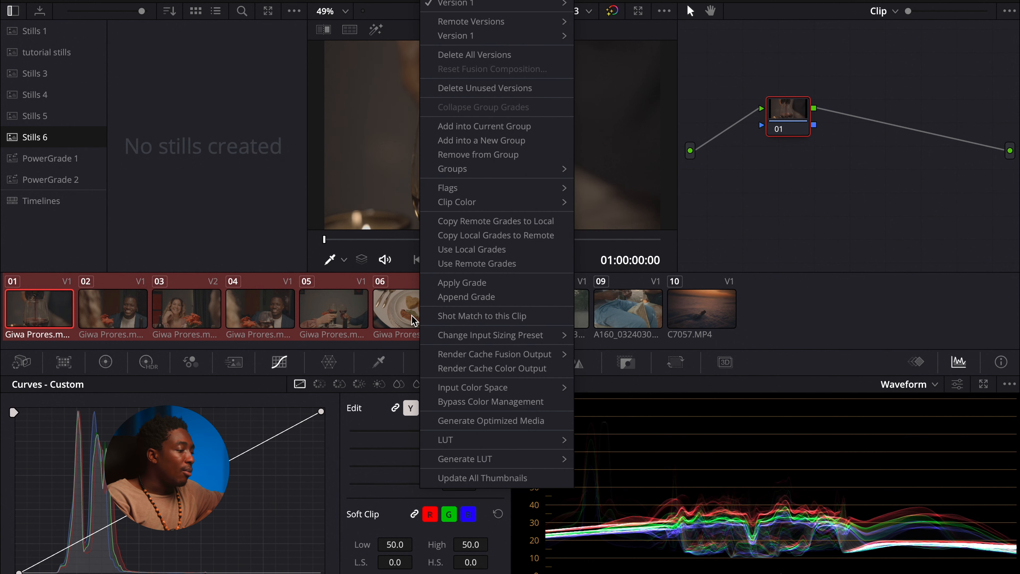
pyautogui.moveTo(519, 391)
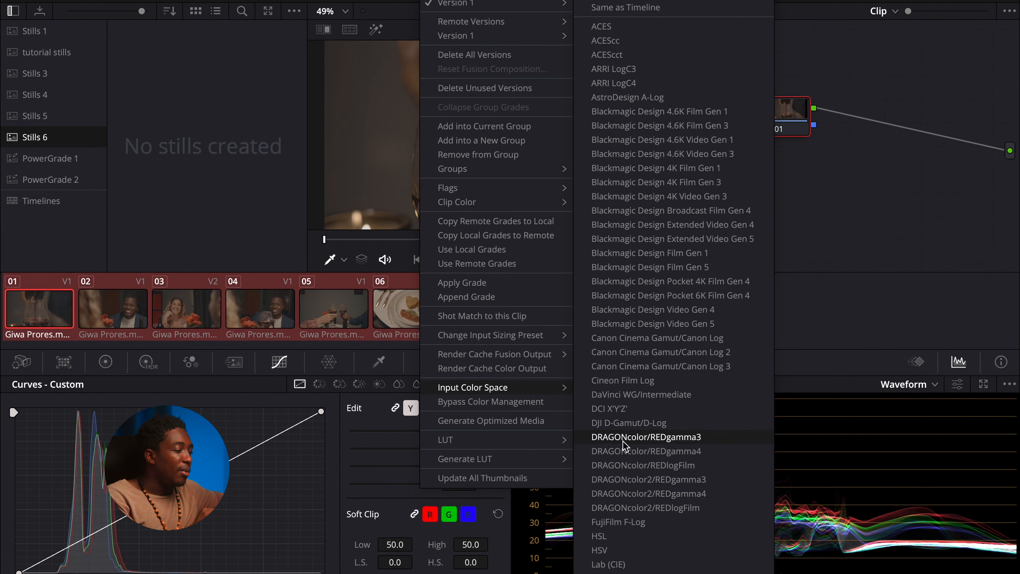
pyautogui.scroll(-10, 626, 446)
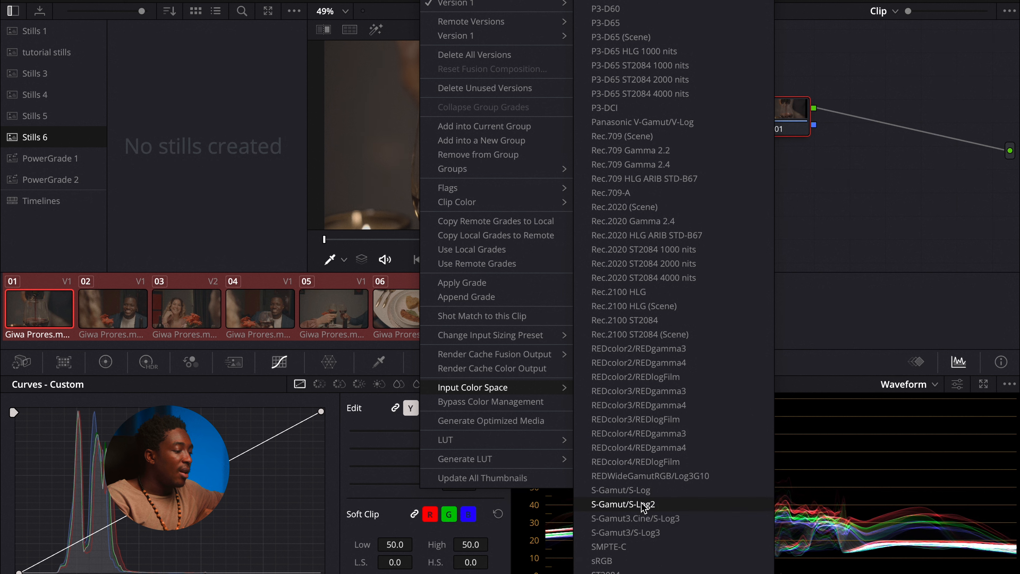
pyautogui.click(683, 519)
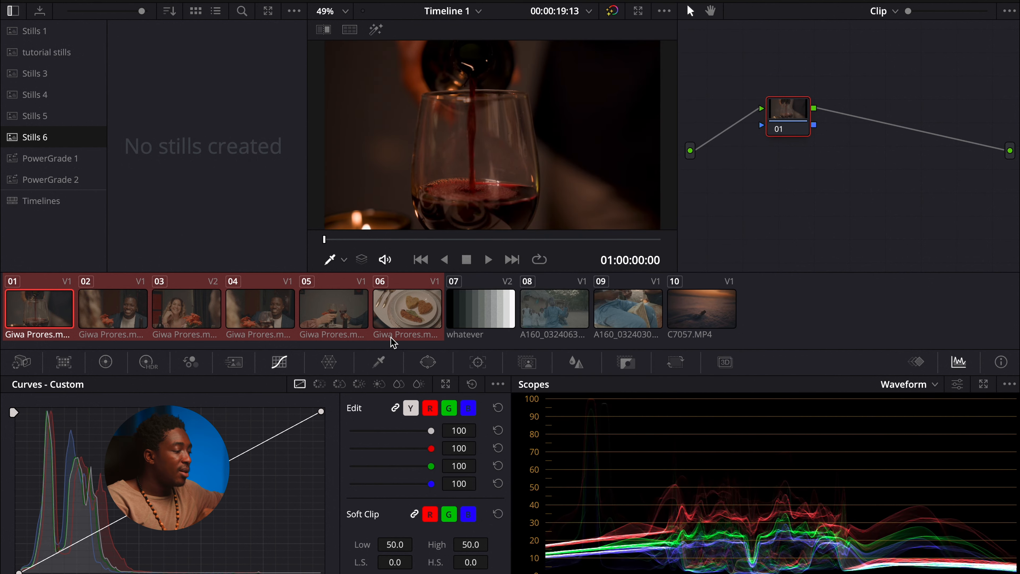
# Step: Preview clips 08 and 09 by selecting them and scrubbing the viewer
pyautogui.click(539, 323)
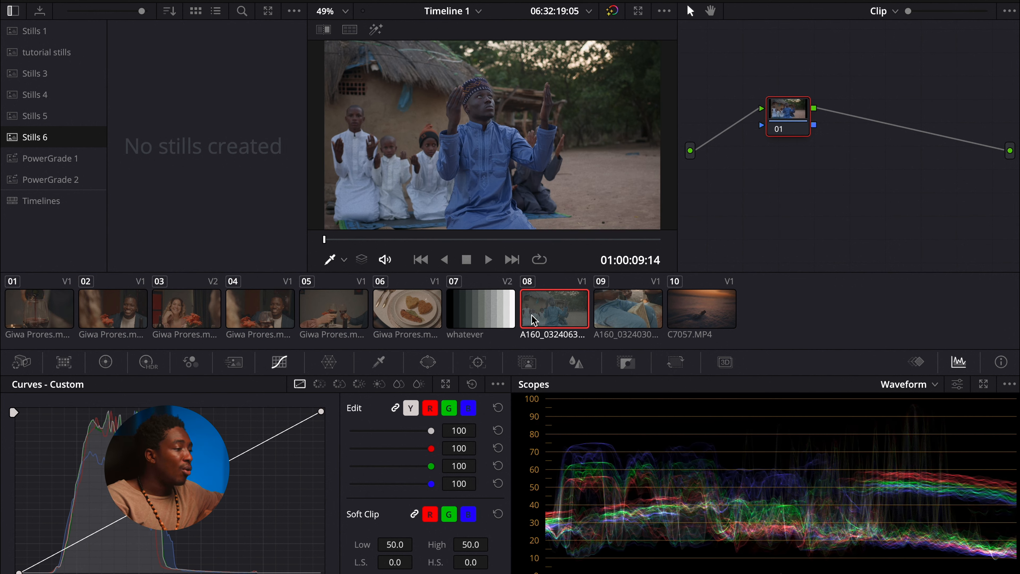
pyautogui.click(618, 324)
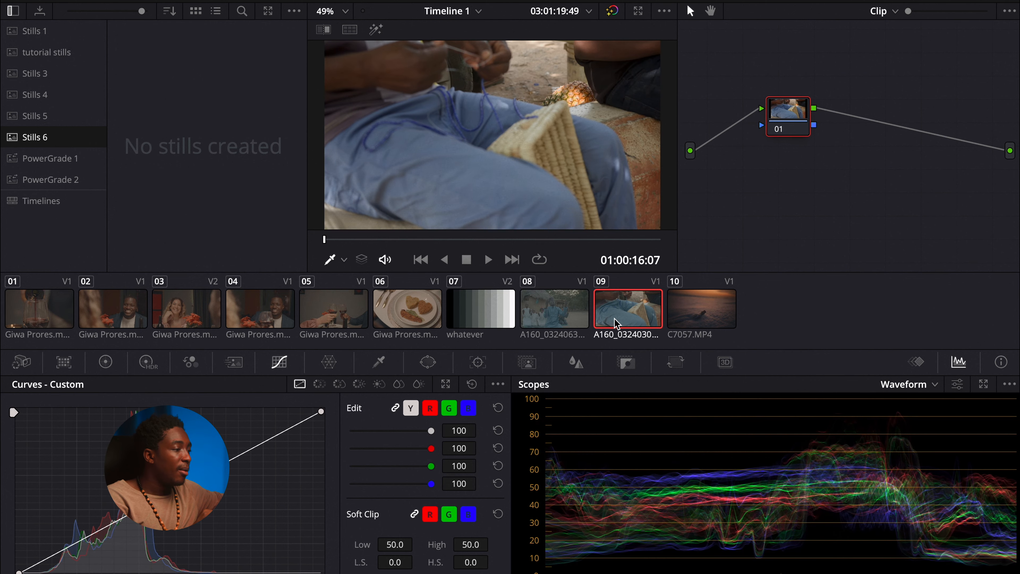
pyautogui.moveTo(373, 247); pyautogui.dragTo(516, 252)
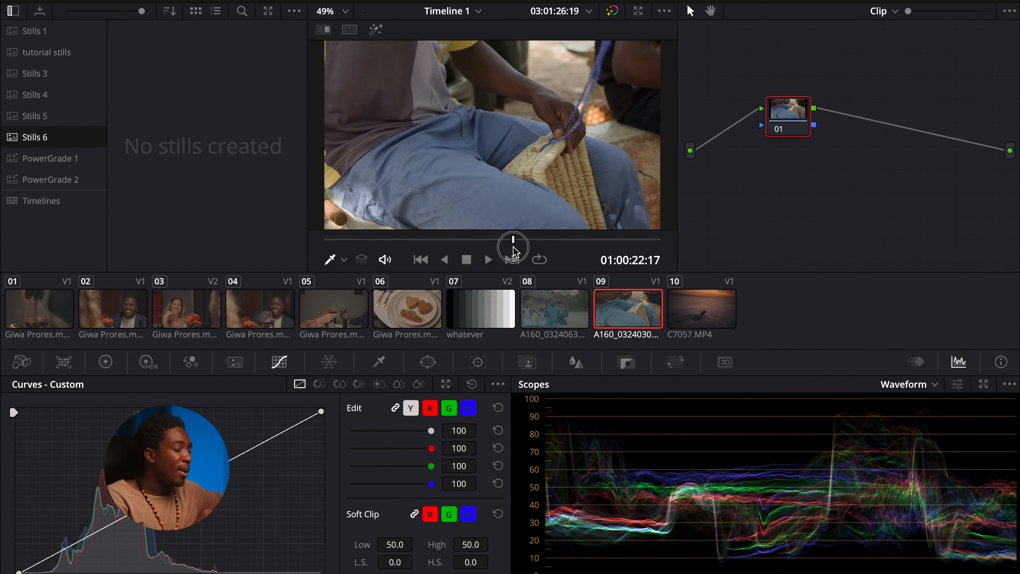
# Step: Set clip 10's input color space to Rec.2020 ST2084 4000 nits
pyautogui.rightClick(701, 310)
pyautogui.moveTo(786, 369)
pyautogui.scroll(-10, 630, 471)
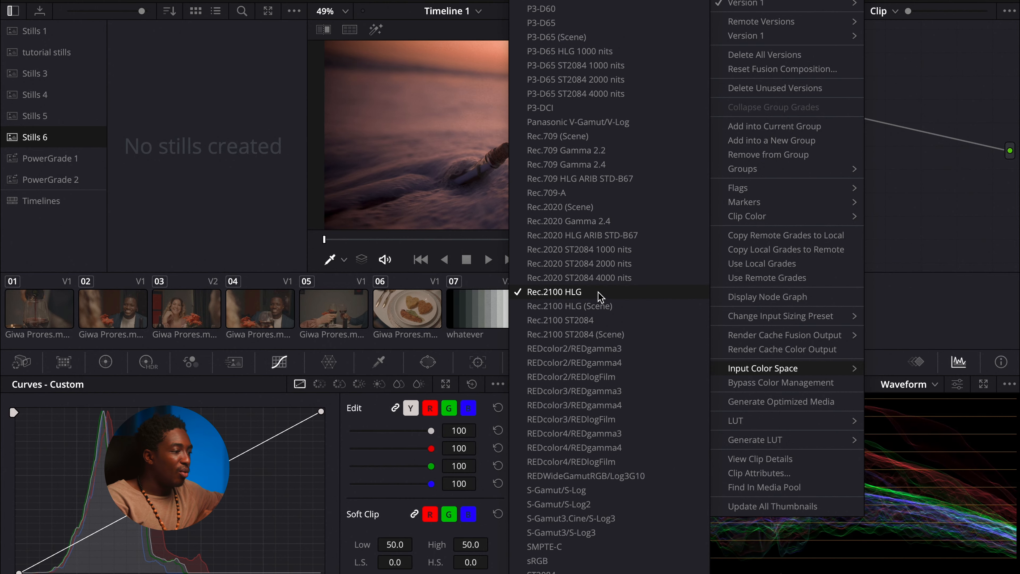
pyautogui.click(653, 277)
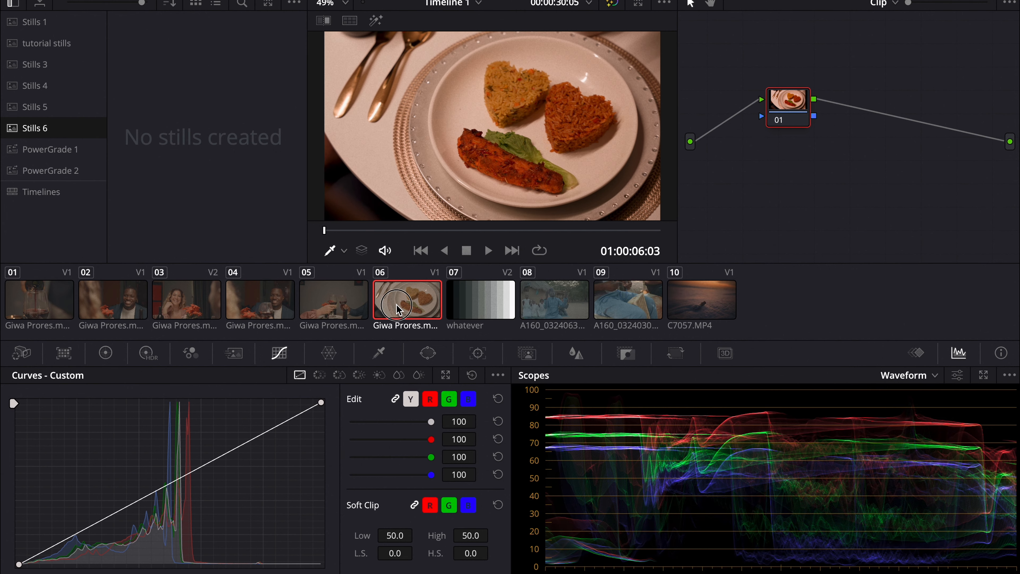
# Step: Add clips 01 through 06 into a new group named "sony a7i"
pyautogui.keyDown('shift'); pyautogui.click(63, 307); pyautogui.keyUp('shift')
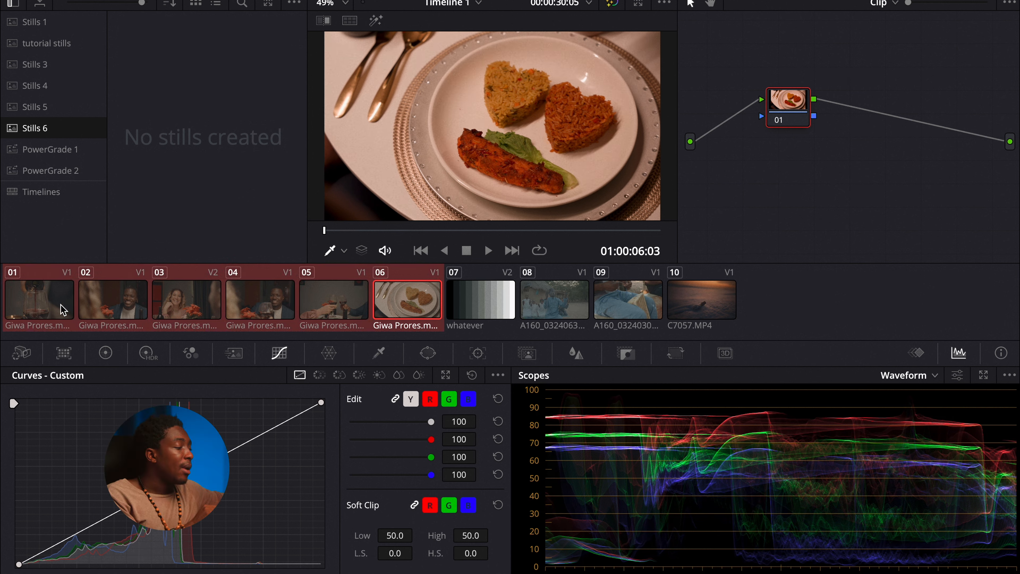
pyautogui.rightClick(62, 308)
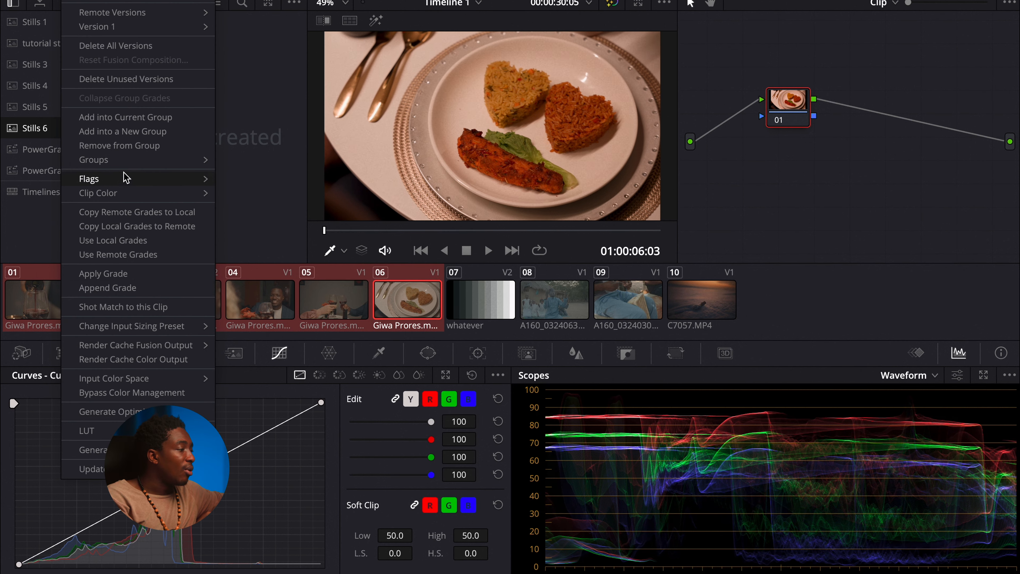
pyautogui.click(137, 131)
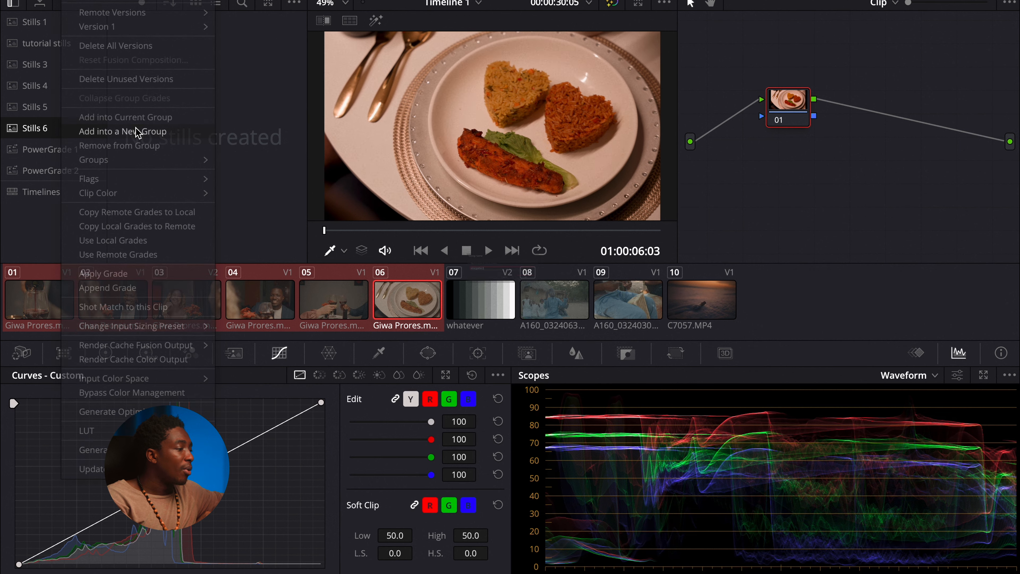
pyautogui.press('BackSpace')
pyautogui.write('sony ')
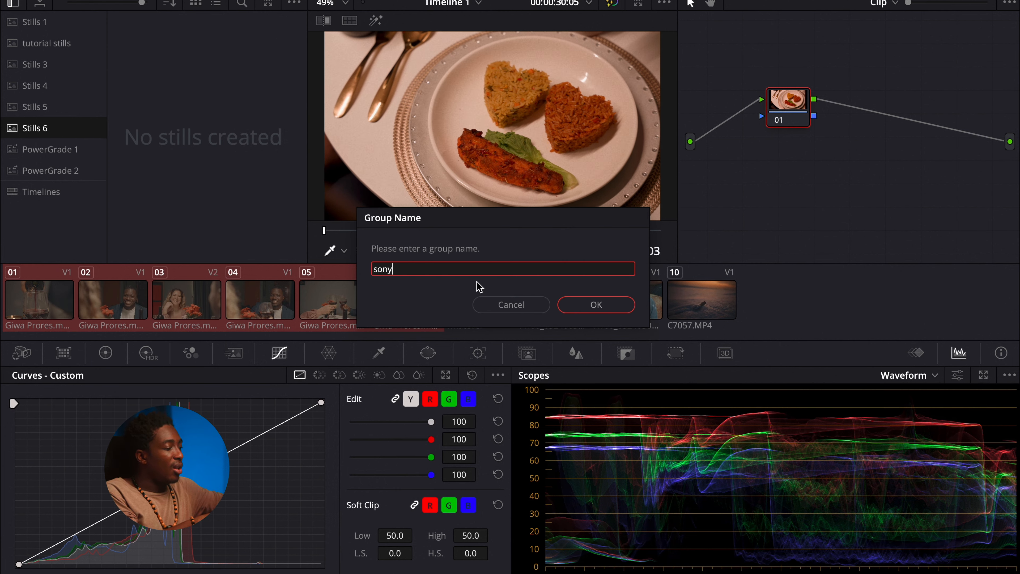
pyautogui.write('a7iv')
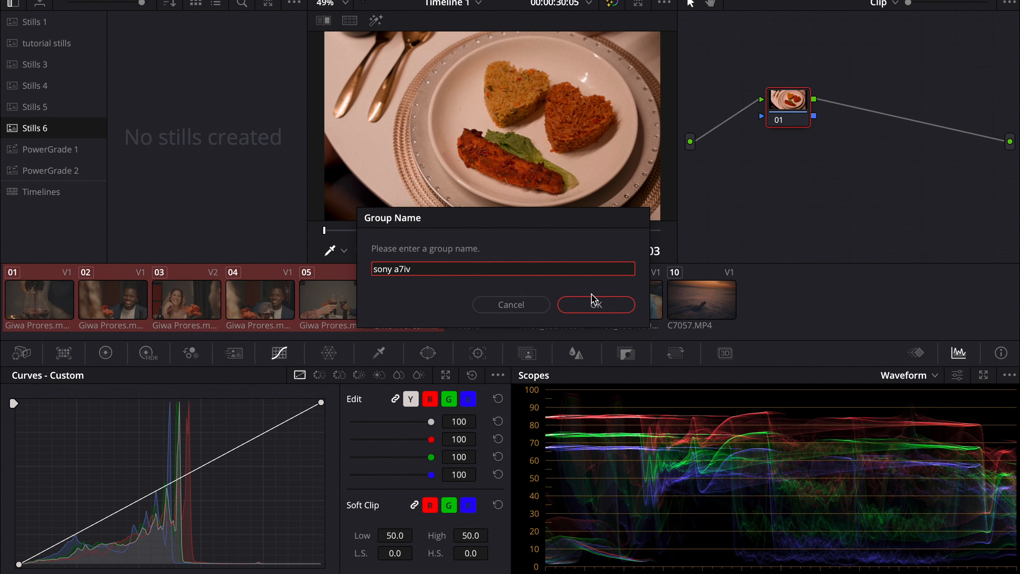
pyautogui.click(594, 304)
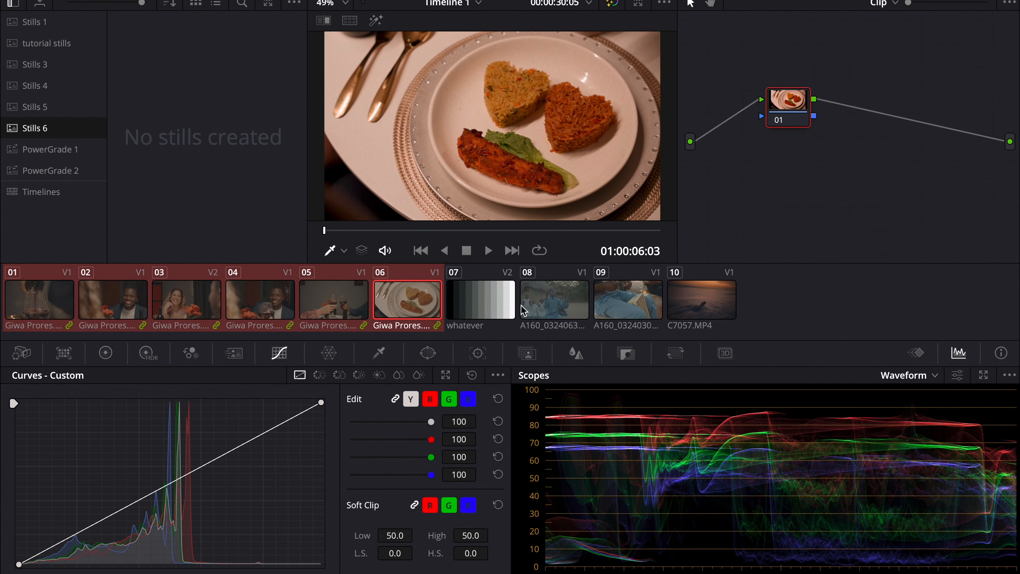
# Step: Step through clips 01 to 04 to compare their shots in the viewer
pyautogui.click(261, 310)
pyautogui.click(199, 311)
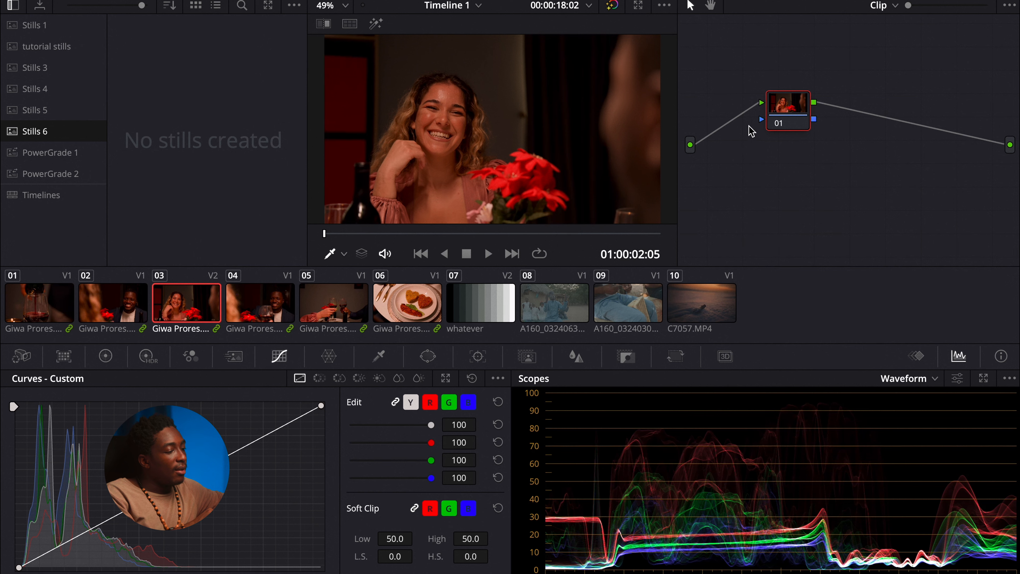
pyautogui.click(227, 321)
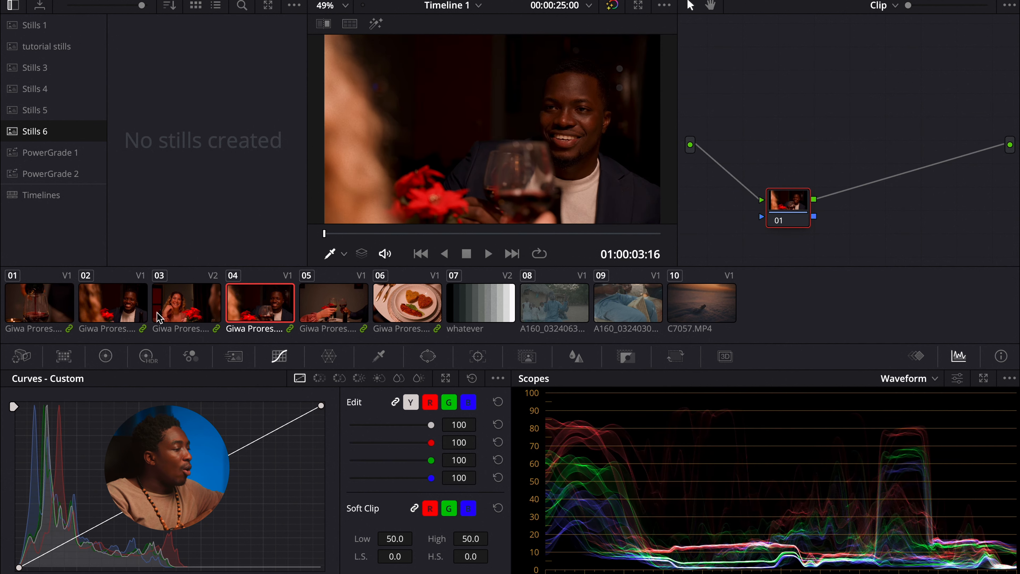
pyautogui.click(135, 315)
pyautogui.click(25, 311)
pyautogui.click(116, 319)
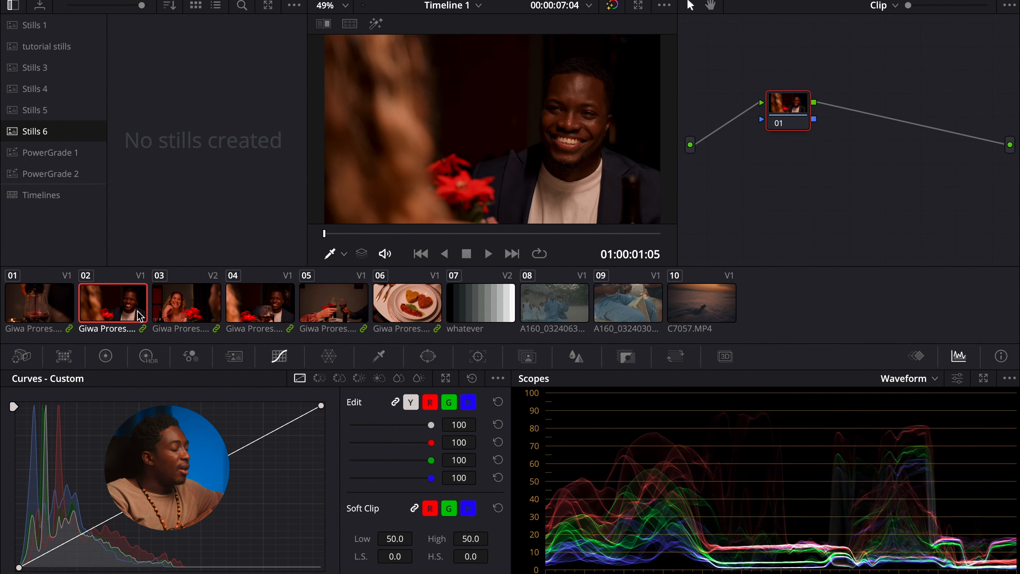
pyautogui.click(249, 320)
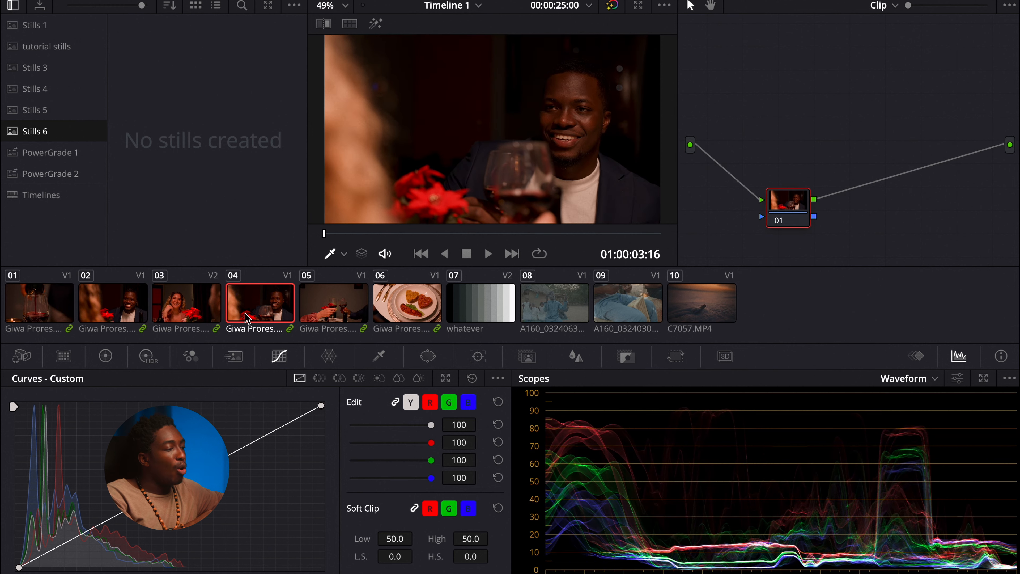
pyautogui.click(198, 314)
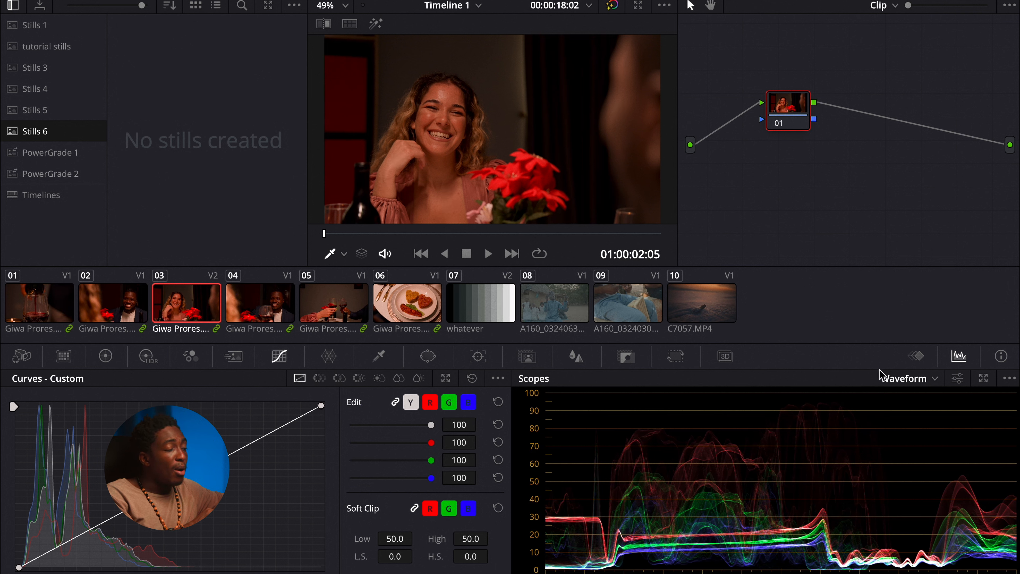
# Step: Switch the scopes display from Waveform to Vectorscope
pyautogui.click(889, 385)
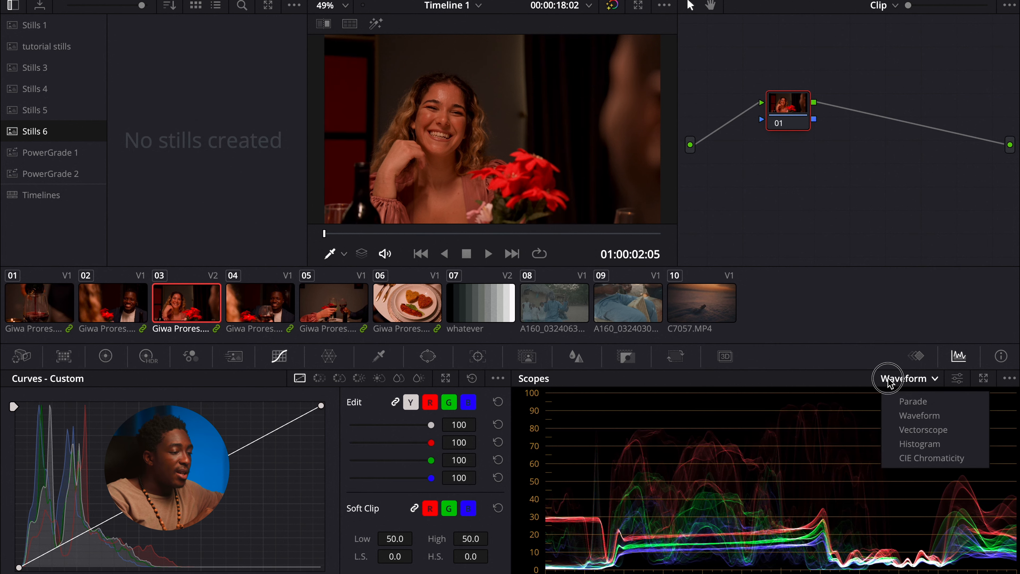
pyautogui.click(905, 430)
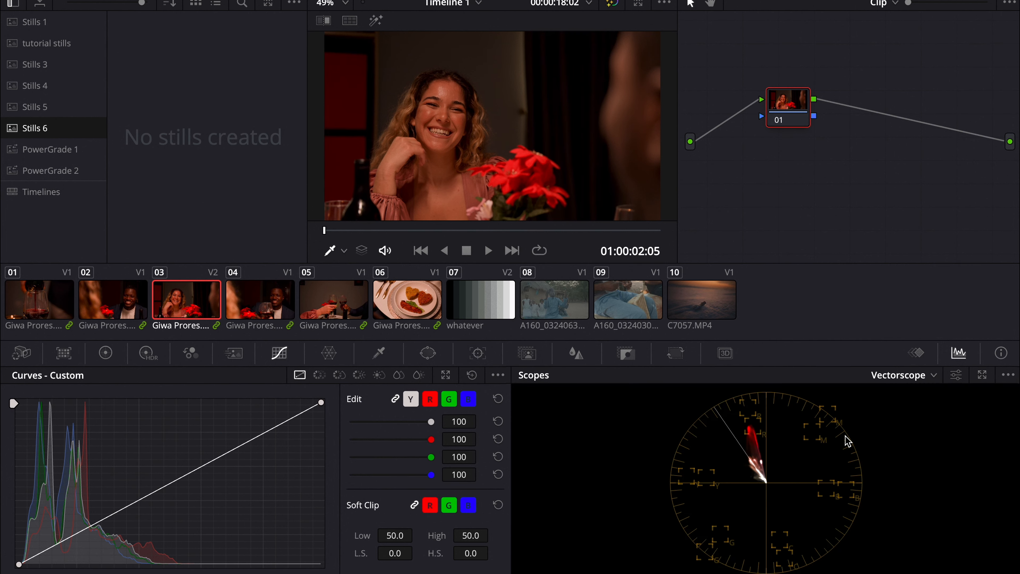
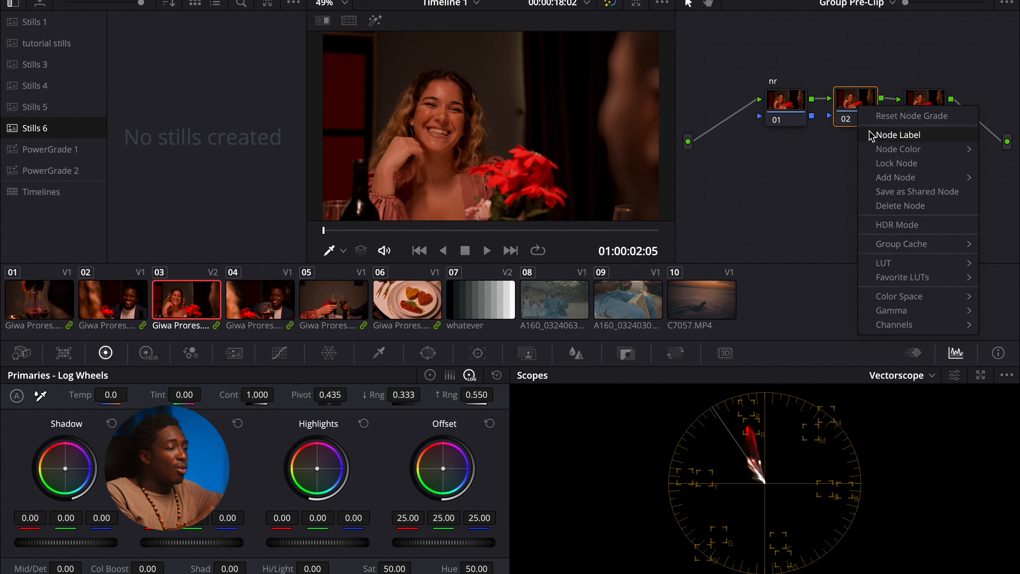
# Step: Label the second group pre-clip node "sharpen"
pyautogui.click(878, 135)
pyautogui.write('sharp')
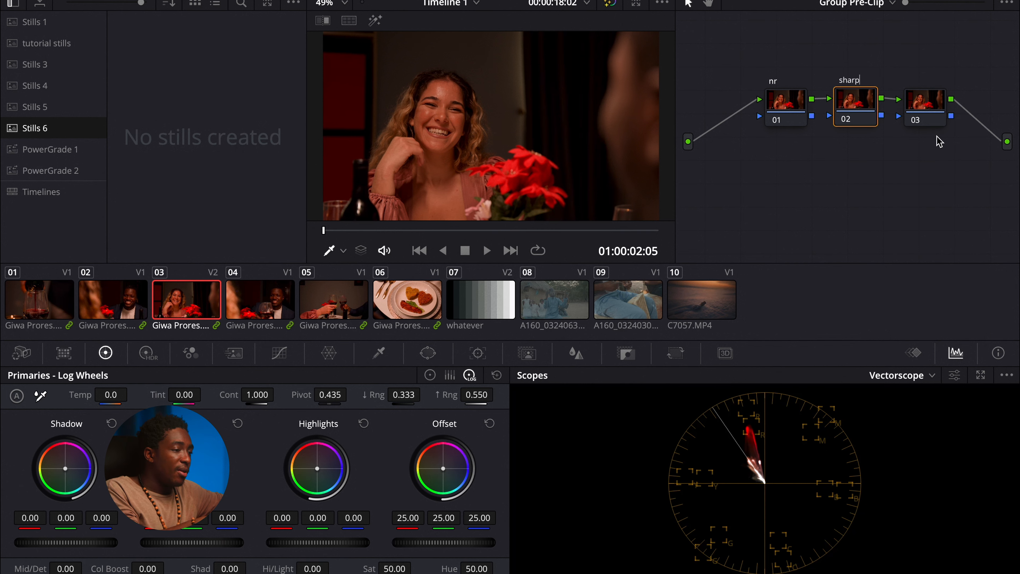
pyautogui.write('en')
pyautogui.click(937, 119)
# Step: Label the third group pre-clip node "general"
pyautogui.rightClick(926, 125)
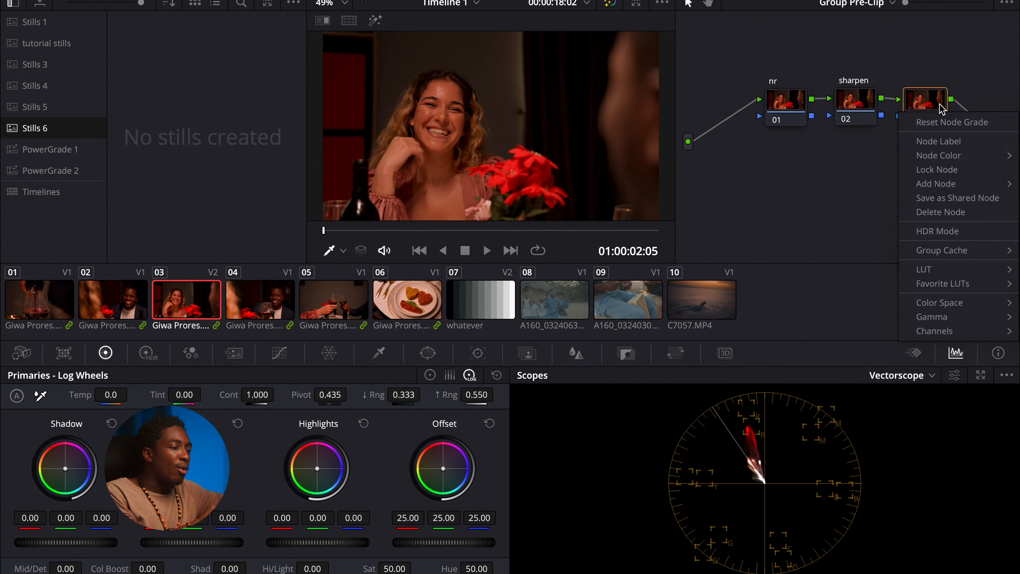
pyautogui.click(937, 140)
pyautogui.write('general ...')
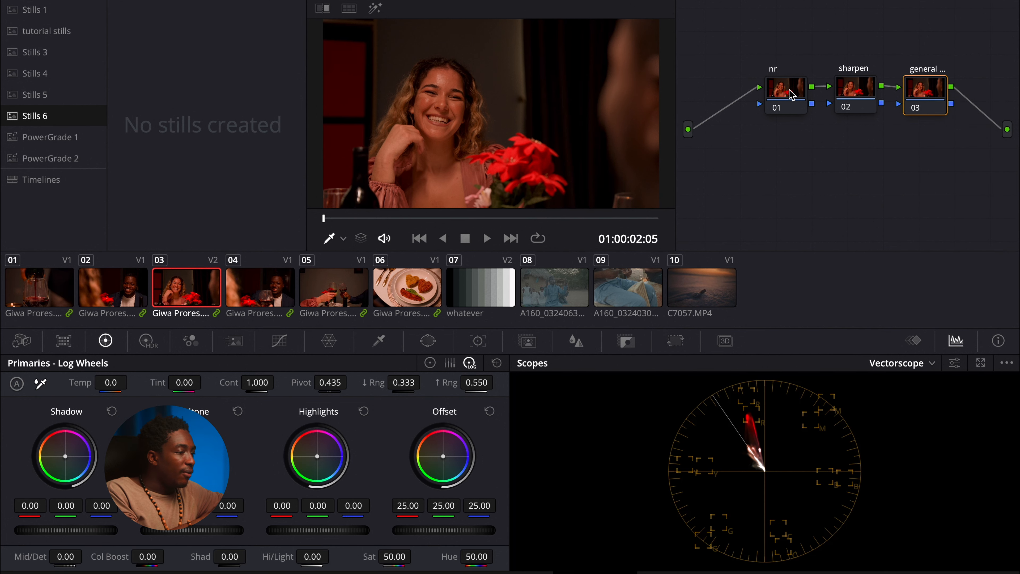
# Step: On the nr node, enable temporal noise reduction with 3 frames and raise the temporal threshold to 5.0
pyautogui.click(789, 102)
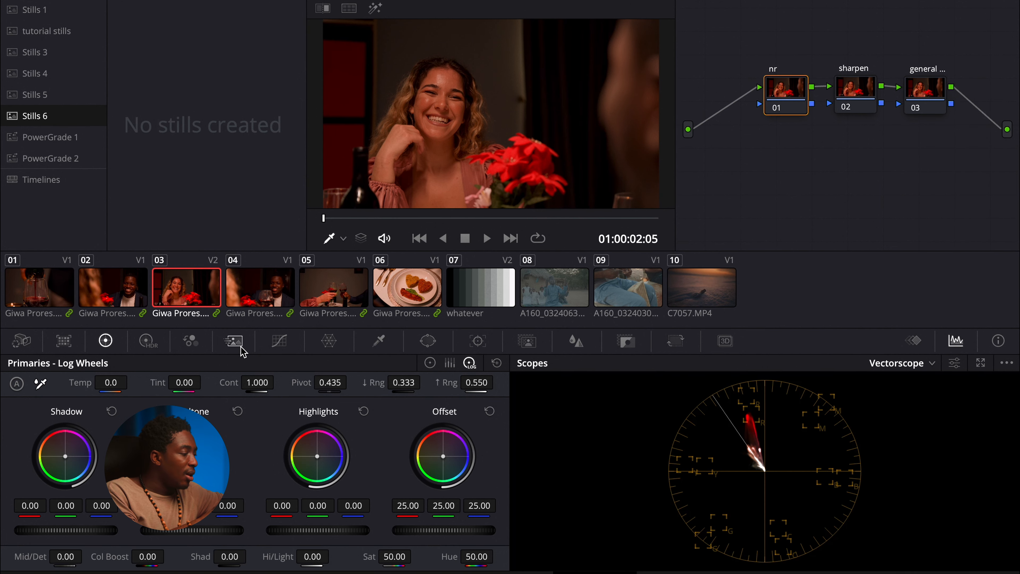
pyautogui.click(233, 341)
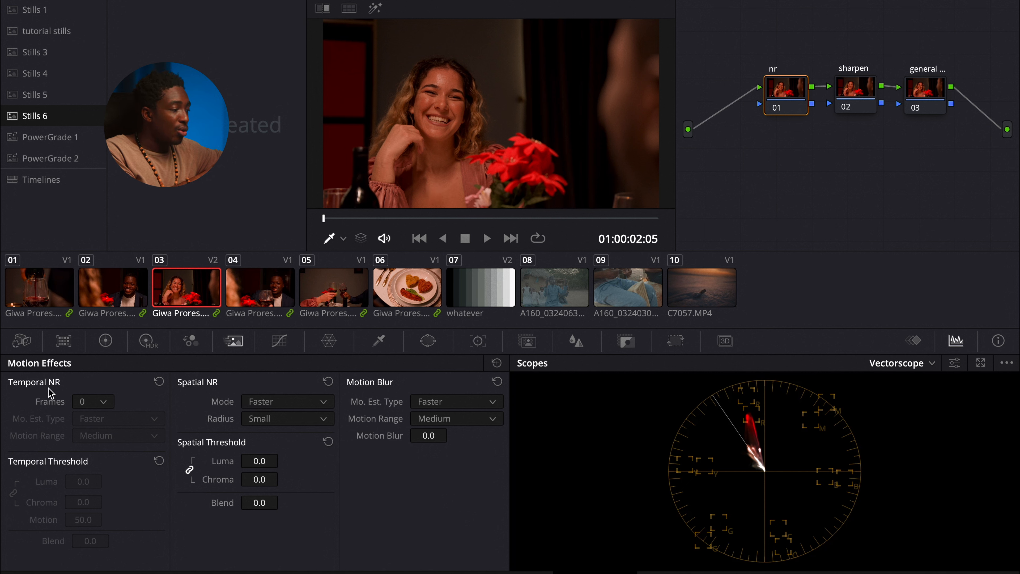
pyautogui.click(104, 407)
pyautogui.click(100, 470)
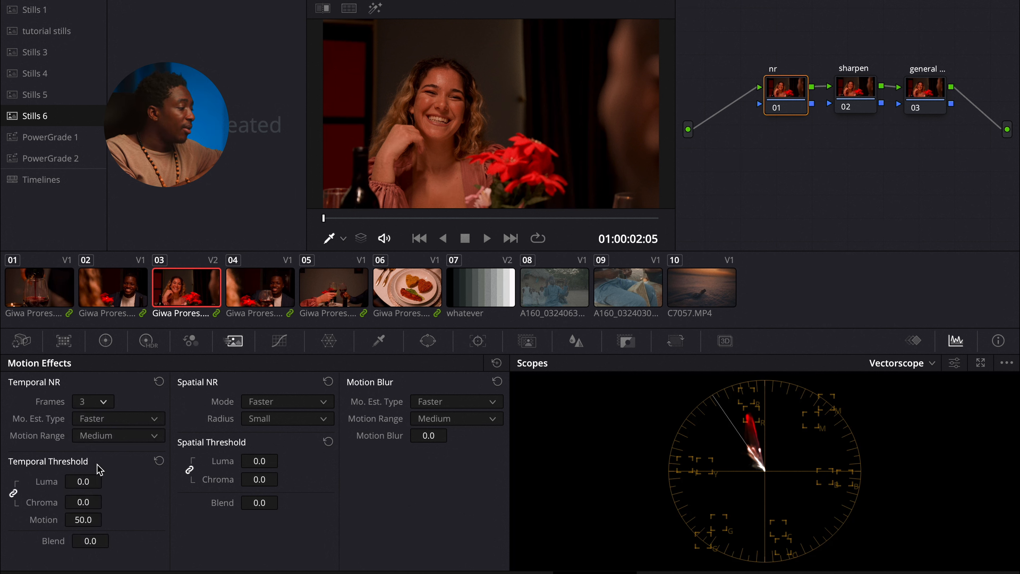
pyautogui.moveTo(83, 481); pyautogui.dragTo(99, 479)
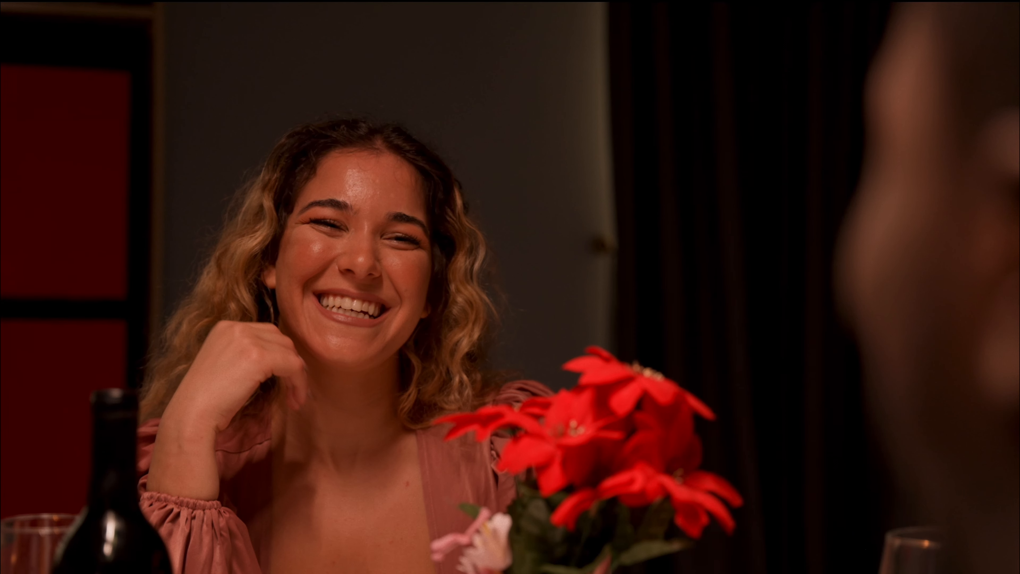
# Step: Preview the denoised frame full screen and raise the temporal luma and chroma threshold to 6.8
pyautogui.moveTo(217, 191)
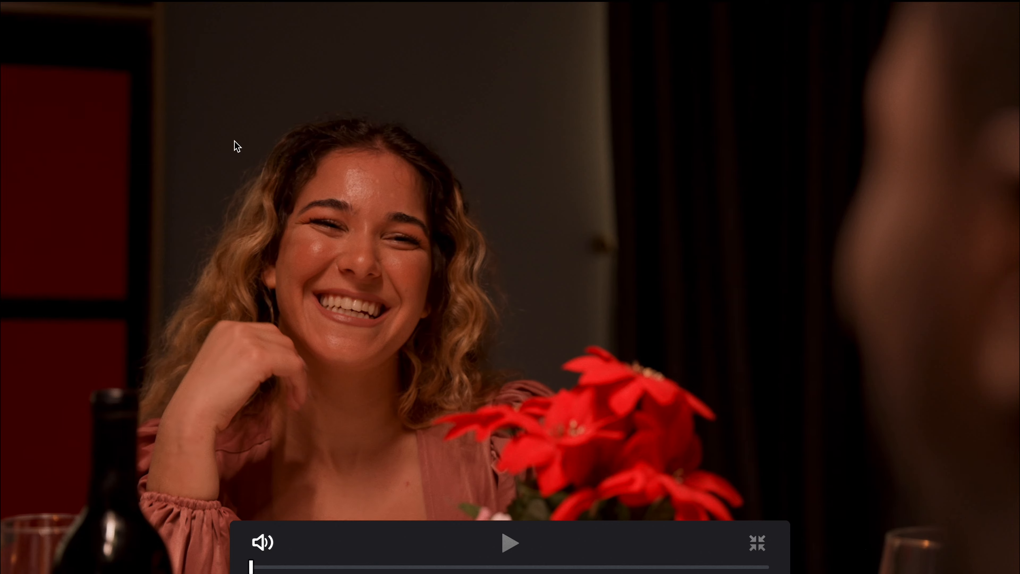
pyautogui.press('Escape')
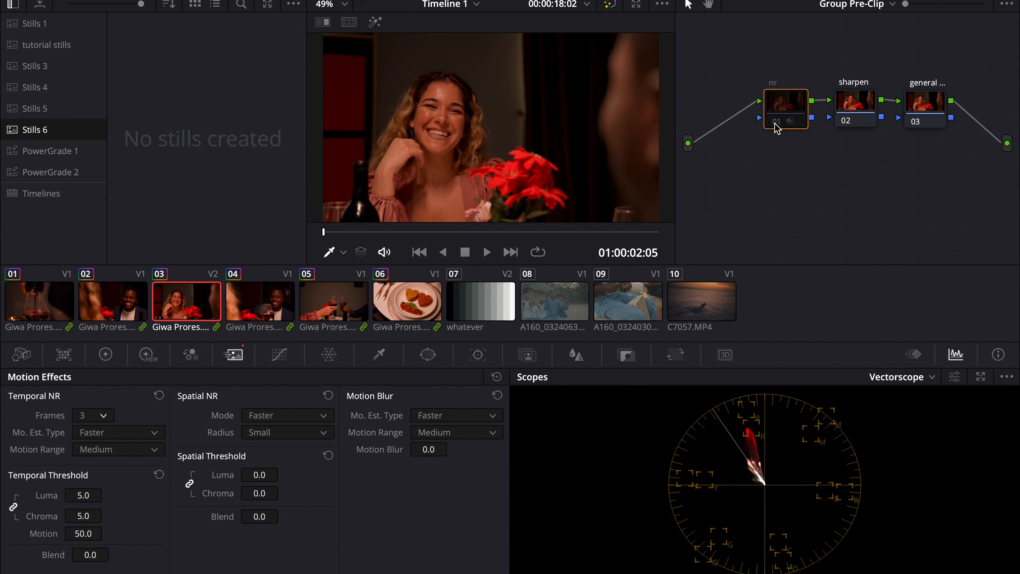
pyautogui.hotkey('ctrl', 'f')
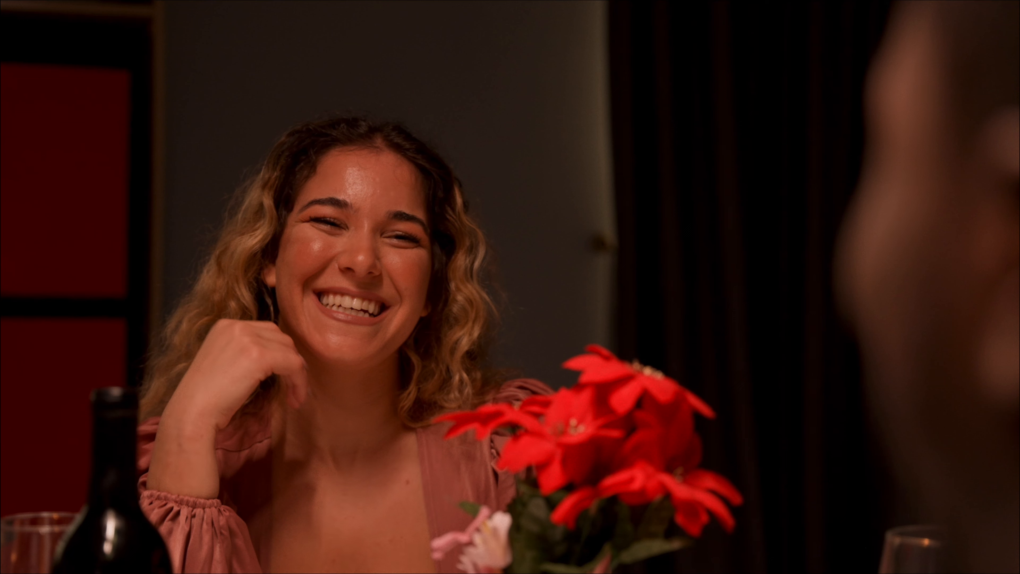
pyautogui.press('Escape')
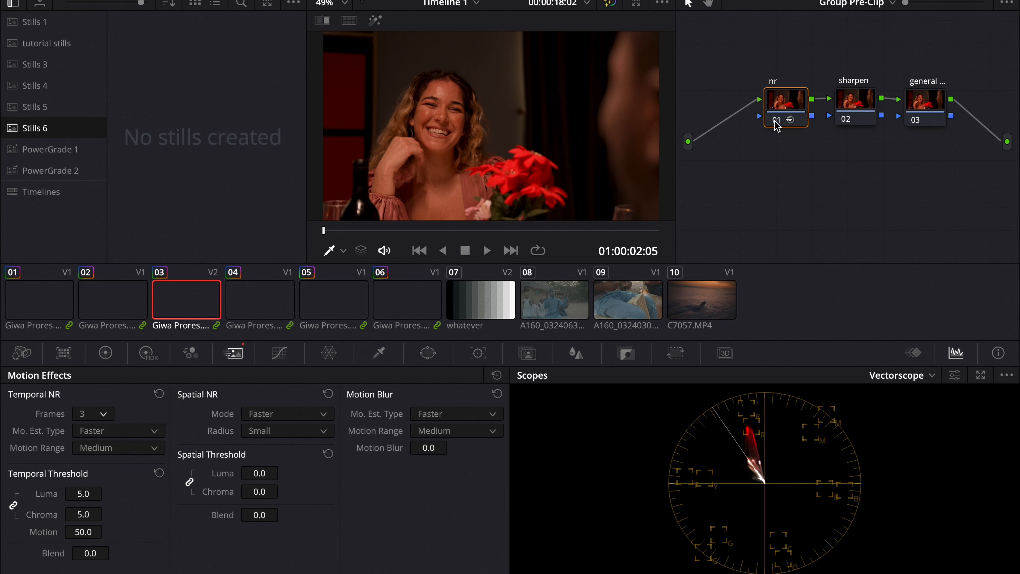
pyautogui.moveTo(90, 492); pyautogui.dragTo(97, 492)
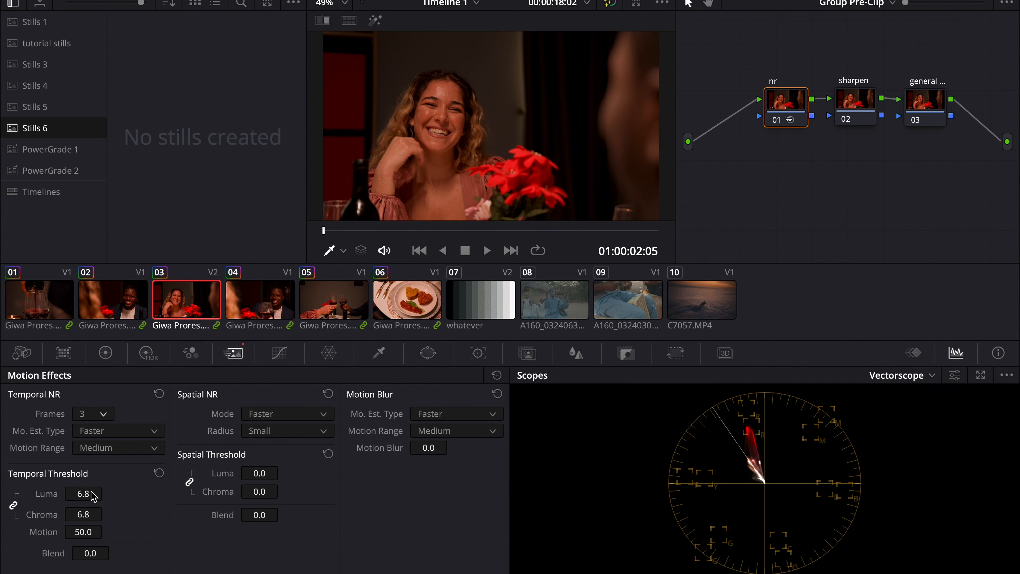
# Step: Compare the frame full screen with the nr node disabled and re-enabled
pyautogui.hotkey('ctrl', 'f')
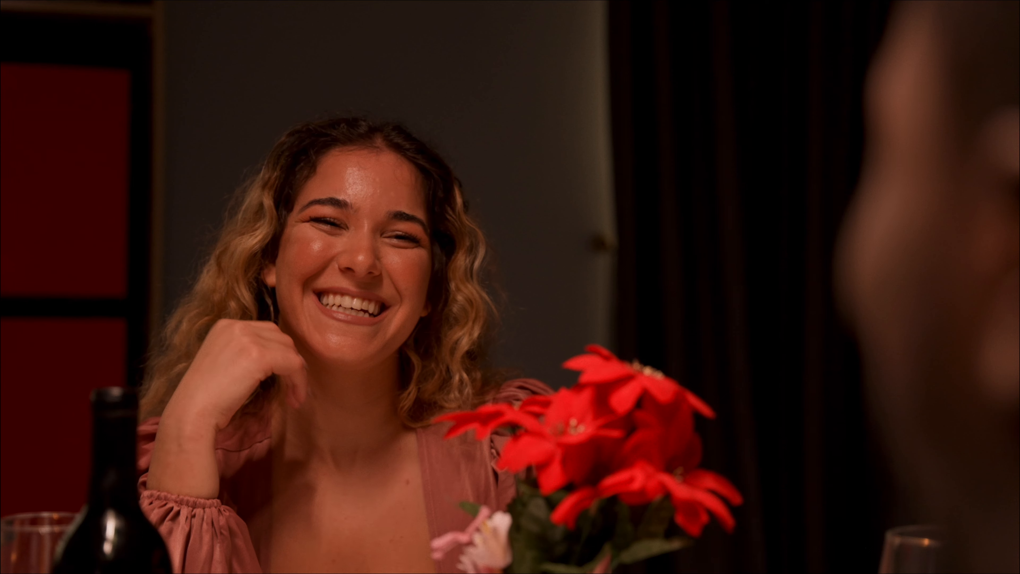
pyautogui.press('Escape')
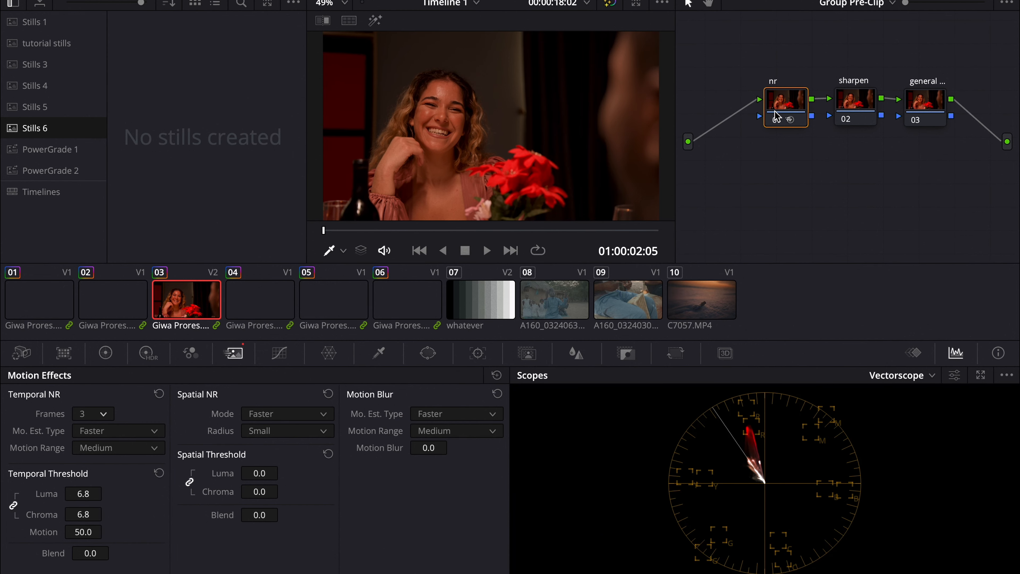
pyautogui.click(777, 121)
pyautogui.hotkey('ctrl', 'f')
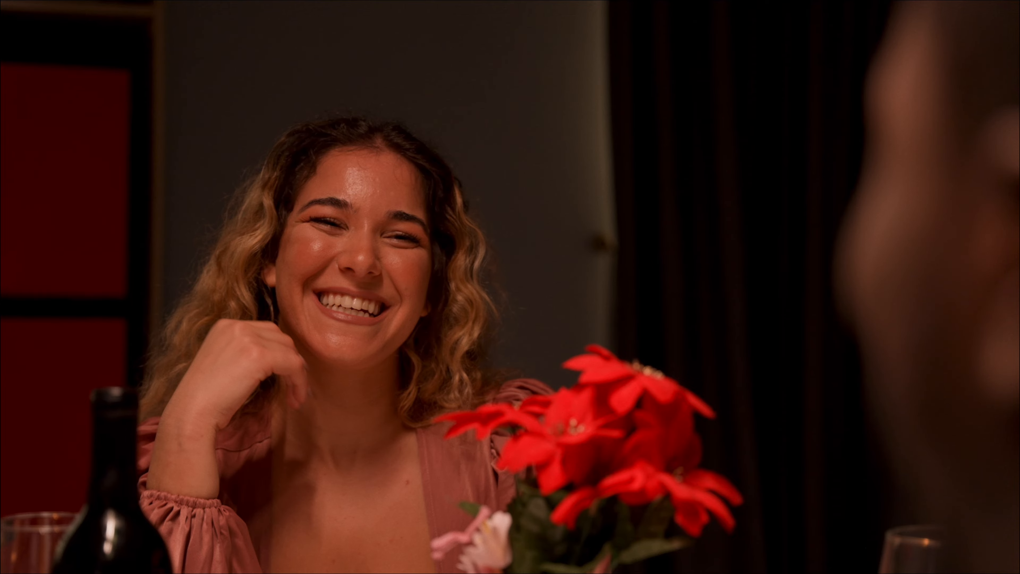
pyautogui.press('Escape')
pyautogui.click(777, 120)
# Step: On the sharpen node, switch Blur to Sharpen mode and set the radius to 0.47
pyautogui.click(860, 103)
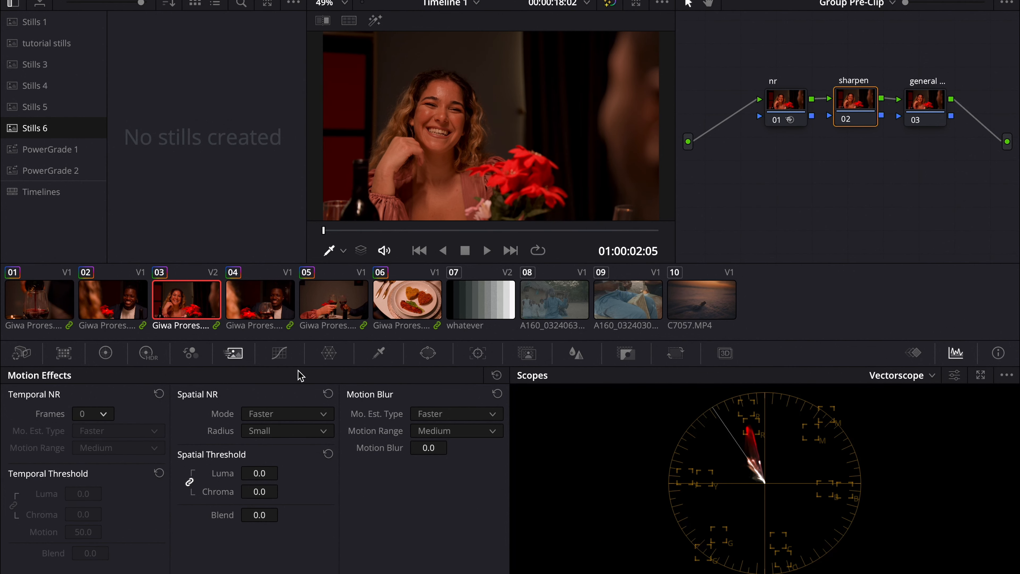
pyautogui.click(576, 353)
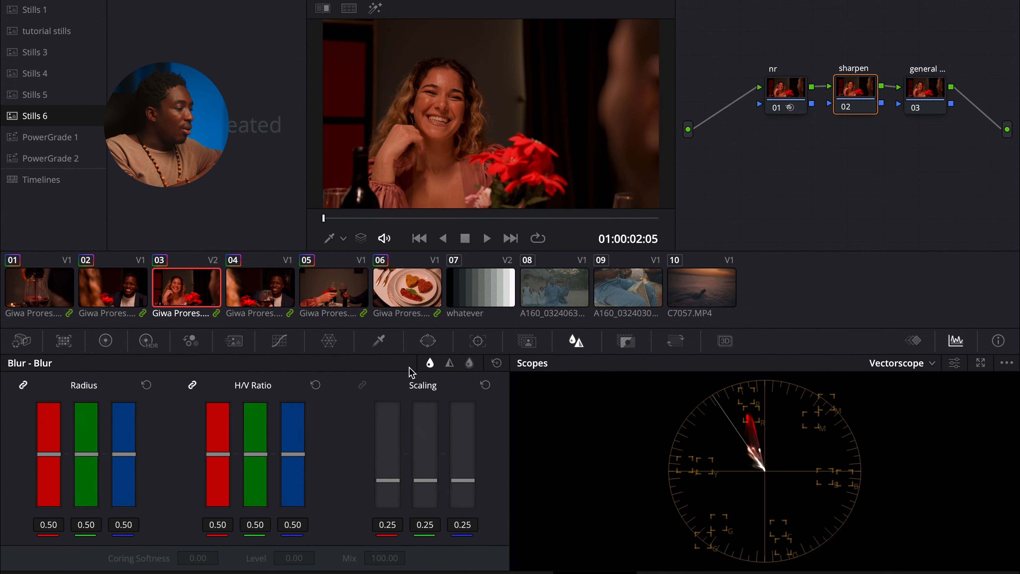
pyautogui.click(449, 364)
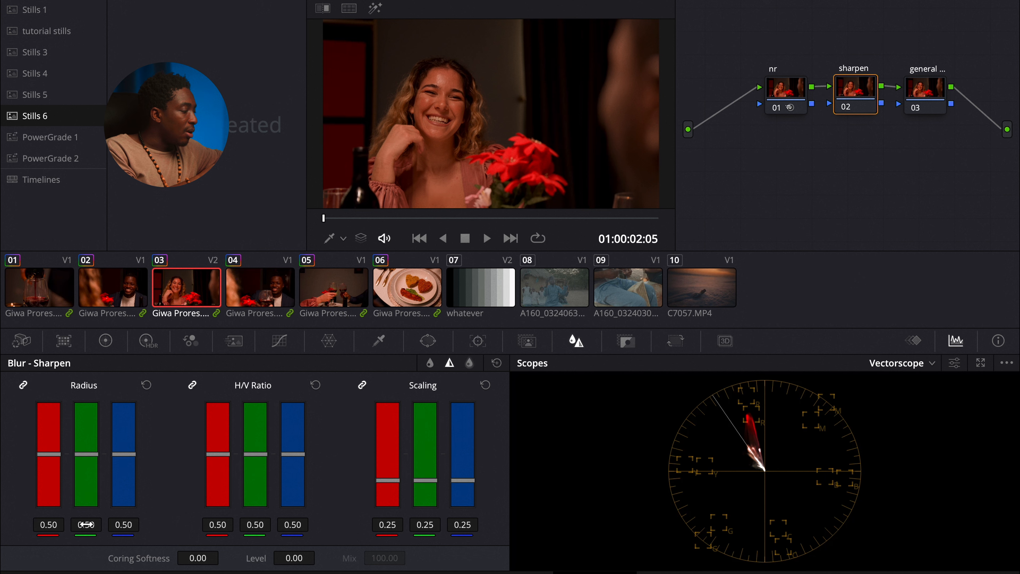
pyautogui.moveTo(86, 525); pyautogui.dragTo(85, 525)
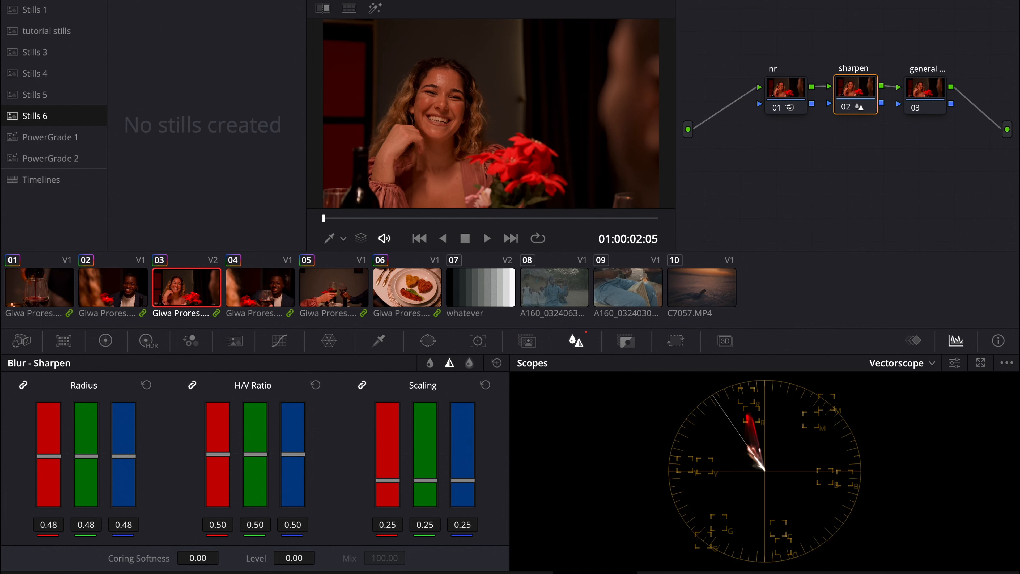
pyautogui.moveTo(86, 525); pyautogui.dragTo(85, 525)
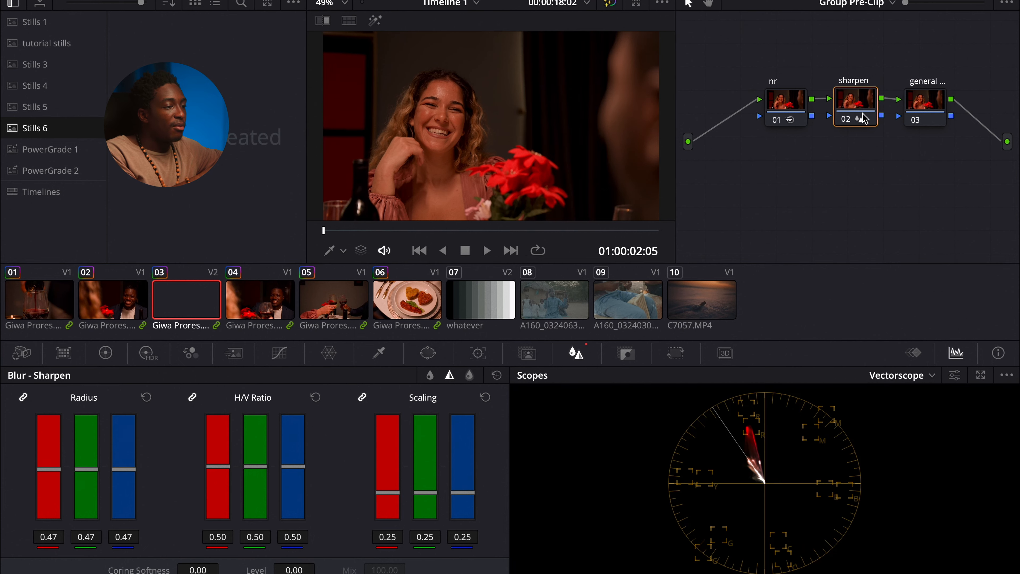
# Step: On the general node, set the Offset values to 29.08, 32.76 and 35.00 for red, green and blue
pyautogui.click(920, 106)
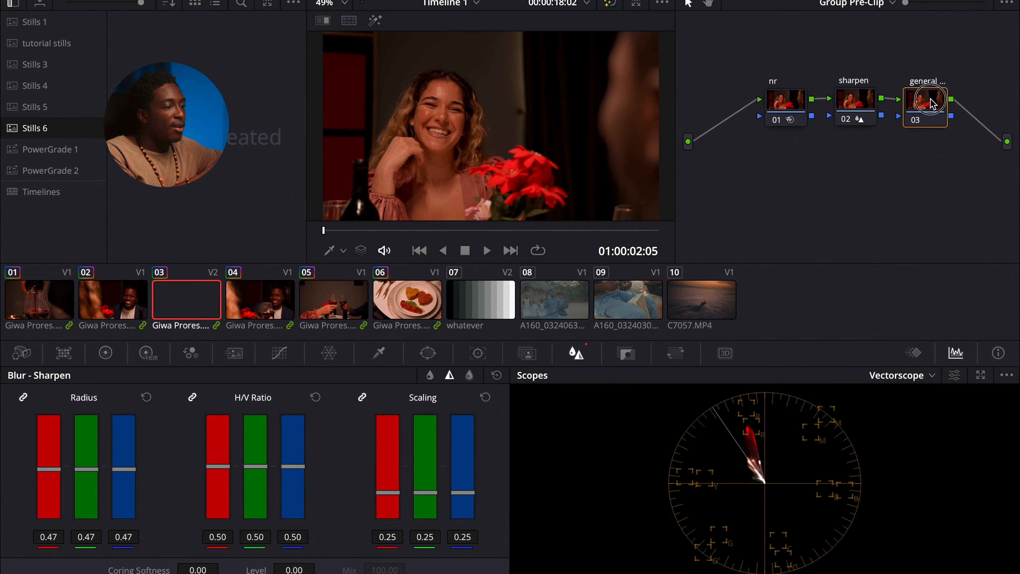
pyautogui.click(106, 352)
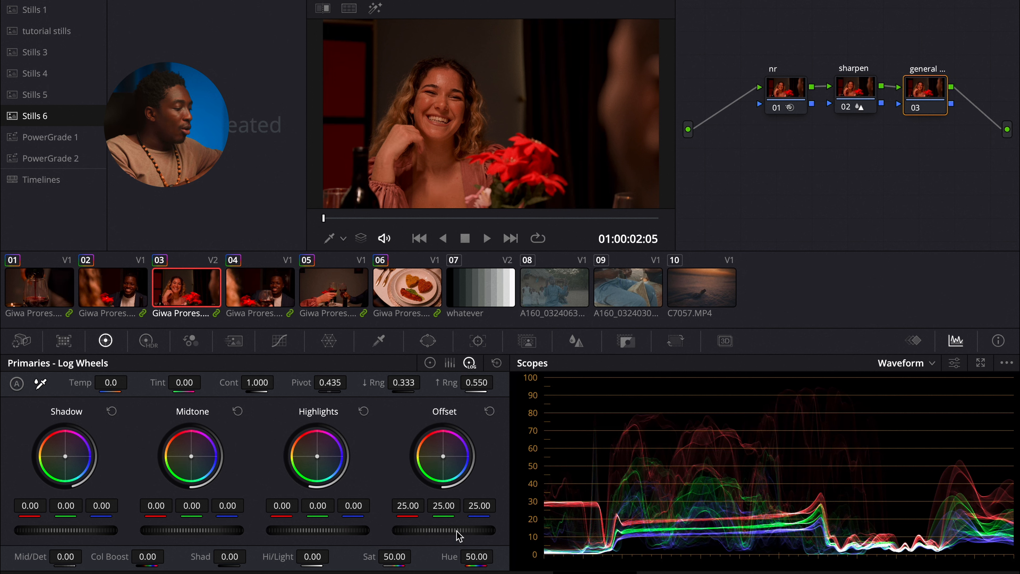
pyautogui.moveTo(463, 529); pyautogui.dragTo(672, 453)
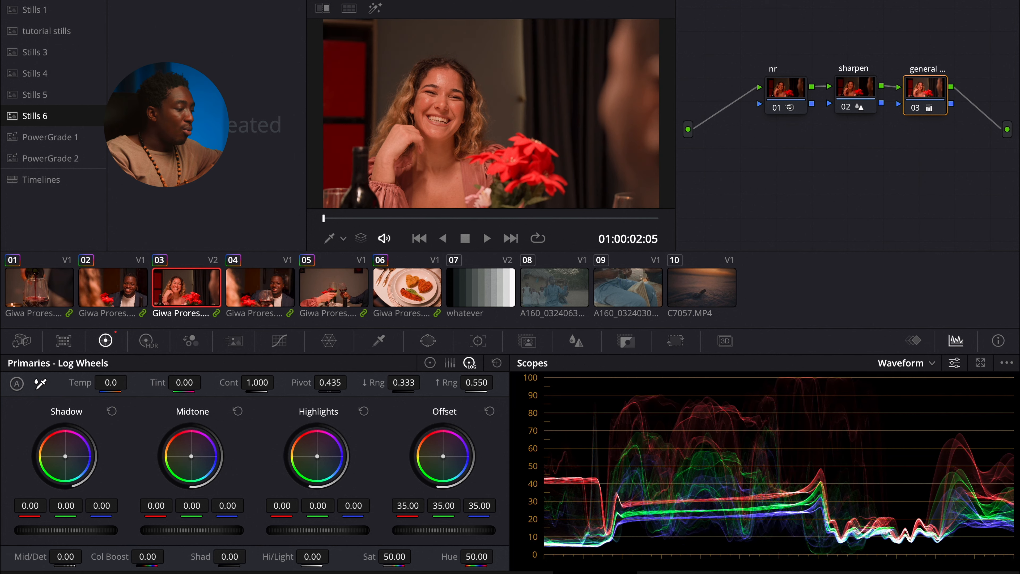
pyautogui.moveTo(396, 508); pyautogui.dragTo(380, 510)
pyautogui.moveTo(447, 510); pyautogui.dragTo(389, 507)
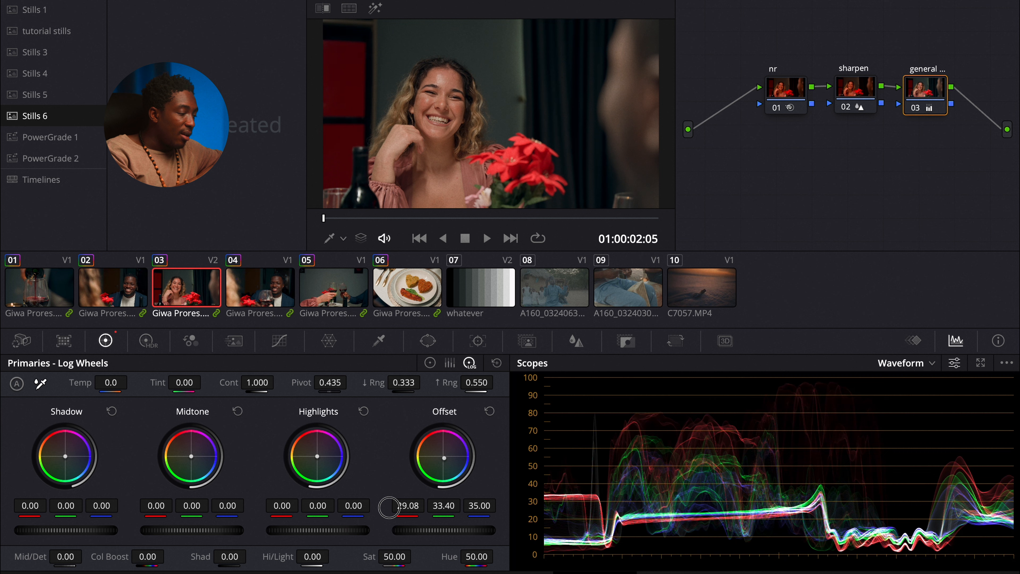
# Step: Step through clips 04, 03 and 02 to compare their grades in the viewer
pyautogui.click(918, 109)
pyautogui.click(259, 307)
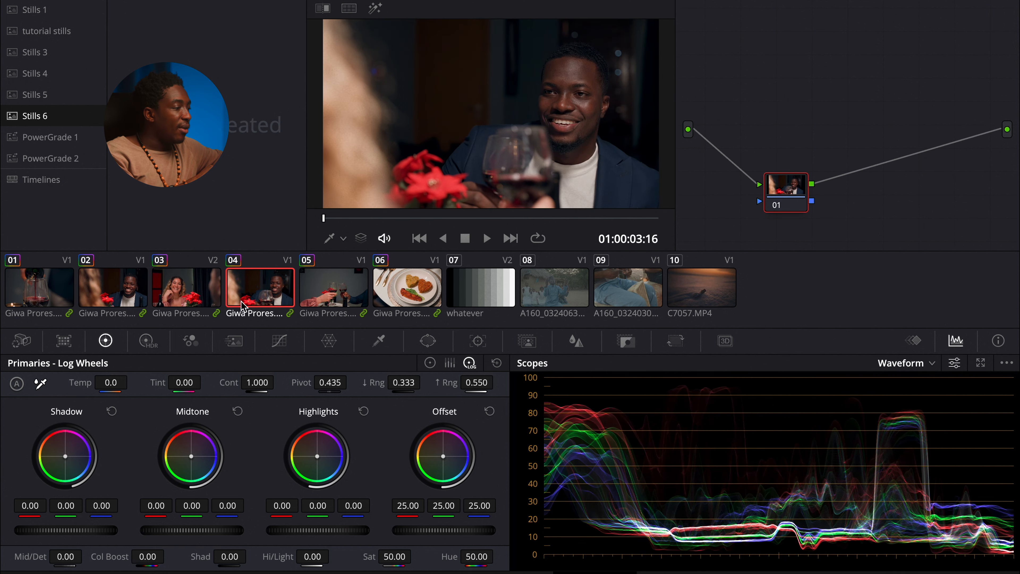
pyautogui.click(199, 306)
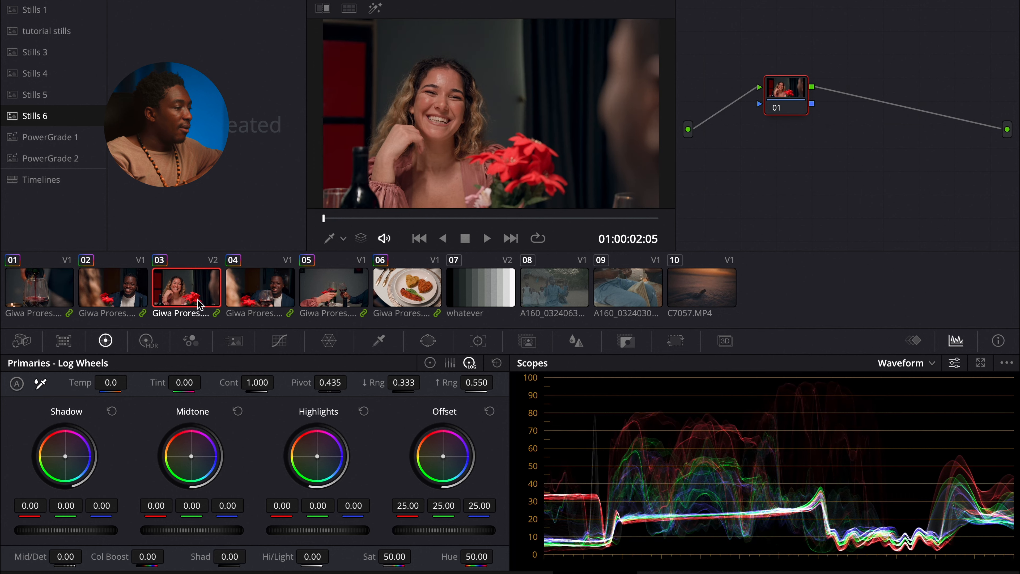
pyautogui.click(147, 296)
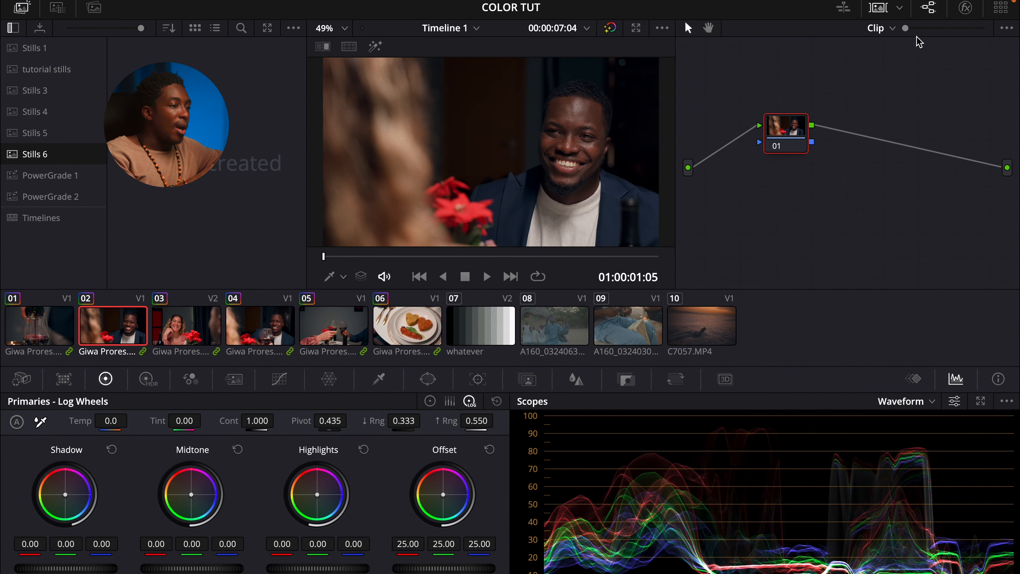
# Step: Switch the node graph between the Timeline and Group Post-Clip levels, ending on Timeline
pyautogui.click(892, 30)
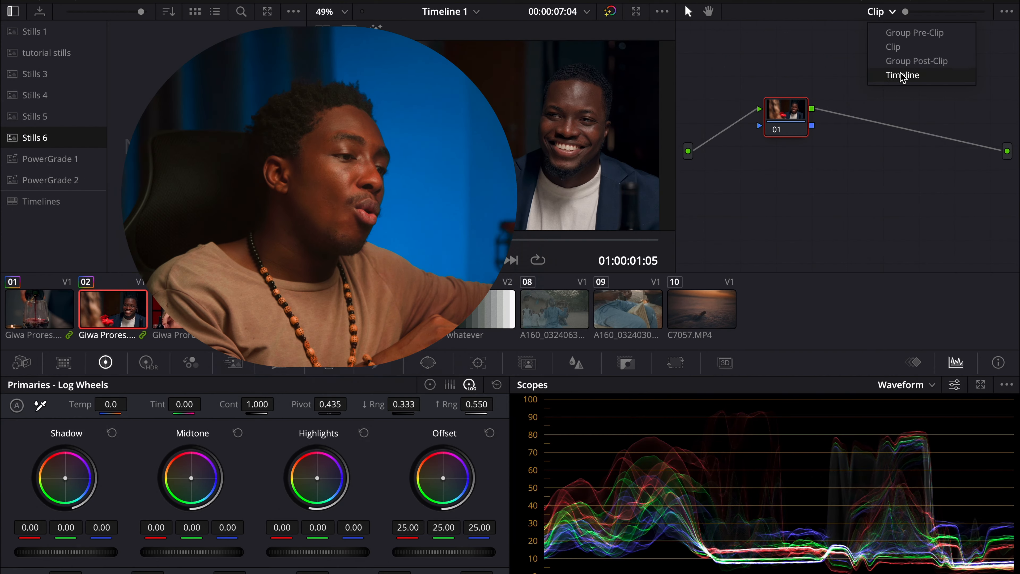
pyautogui.click(902, 76)
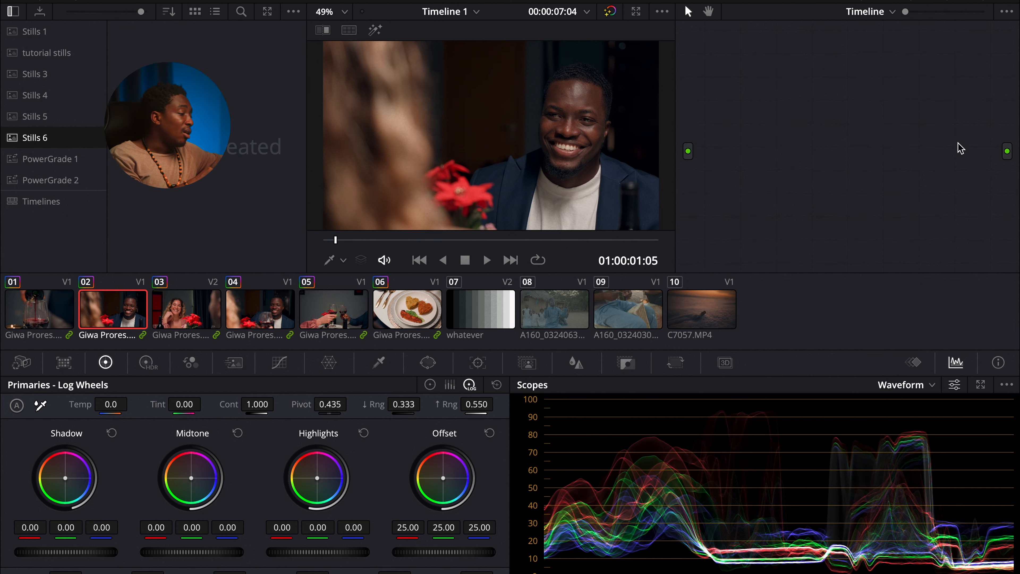
pyautogui.click(876, 15)
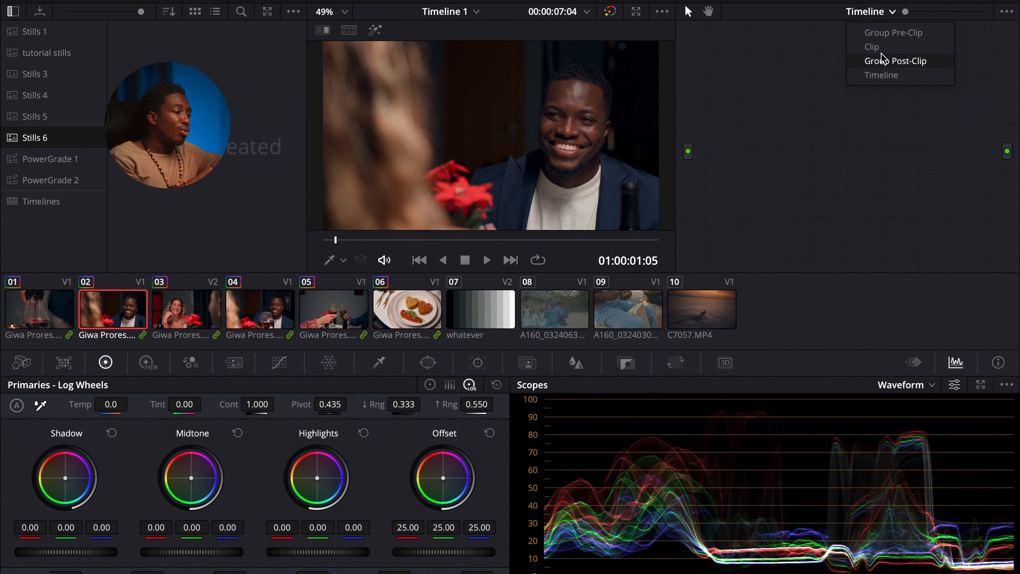
pyautogui.click(881, 62)
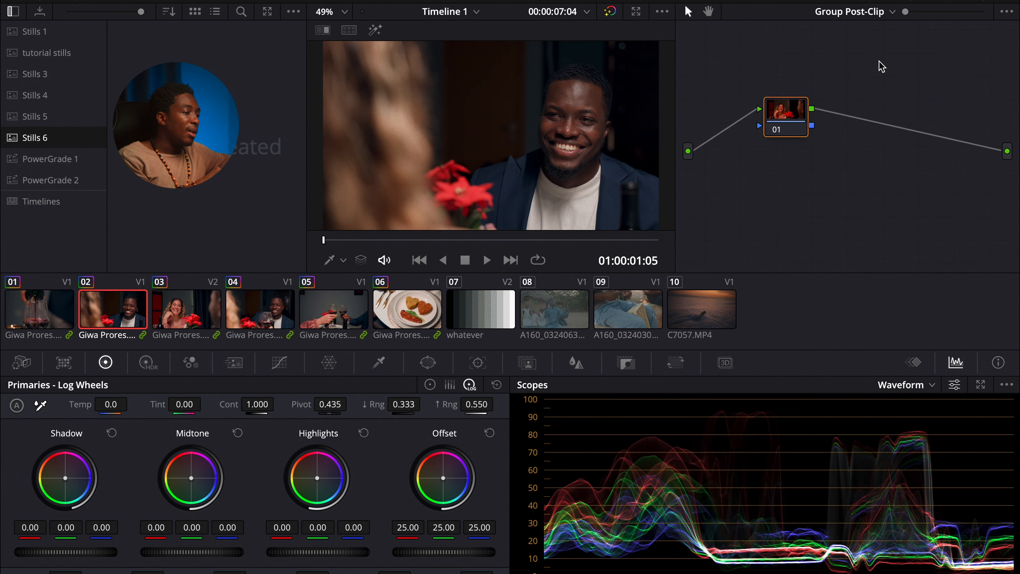
pyautogui.click(869, 19)
pyautogui.click(862, 72)
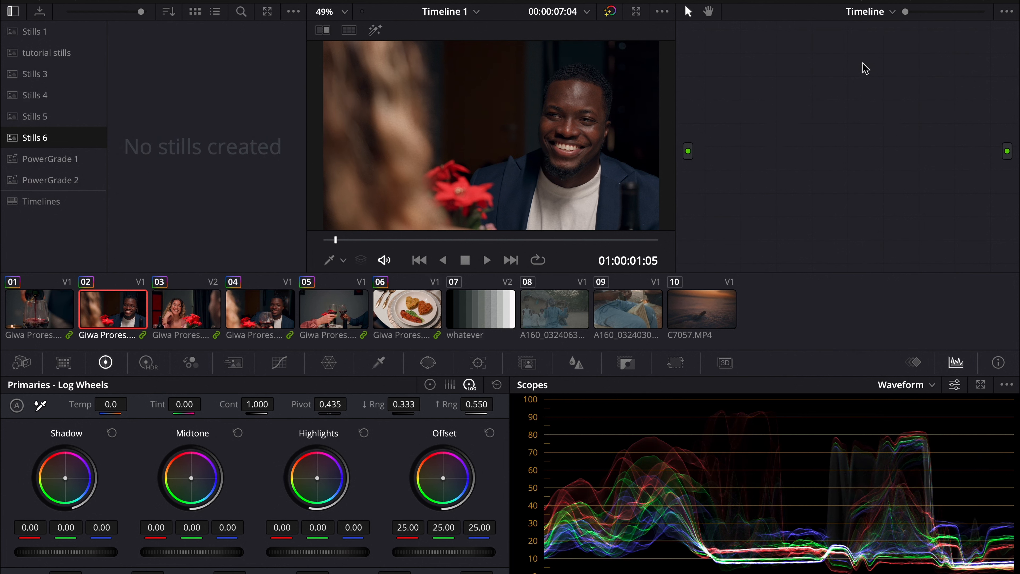
# Step: Add a serial node to the Timeline-level node graph on clip 03
pyautogui.press('Down')
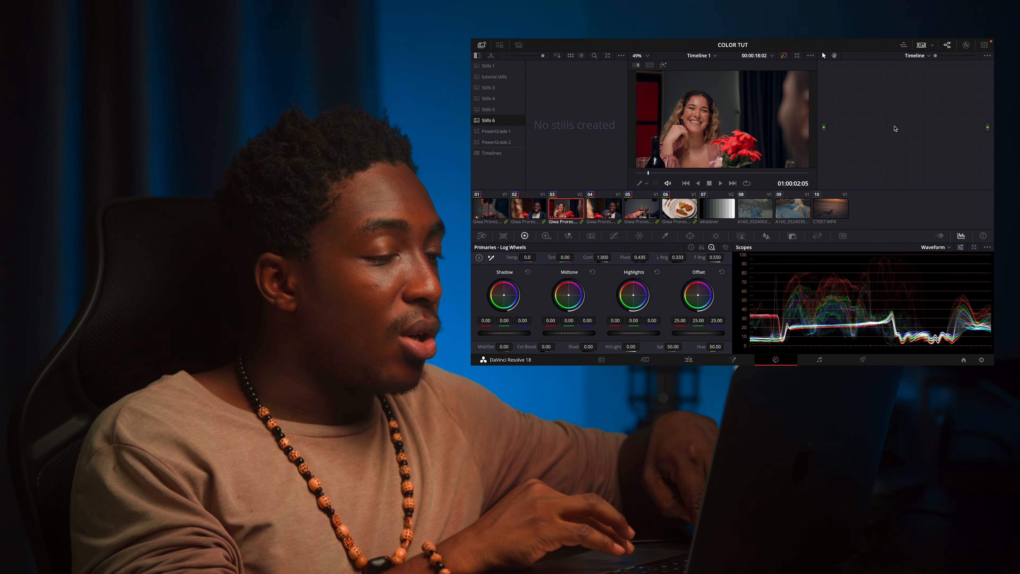
pyautogui.hotkey('alt', 's')
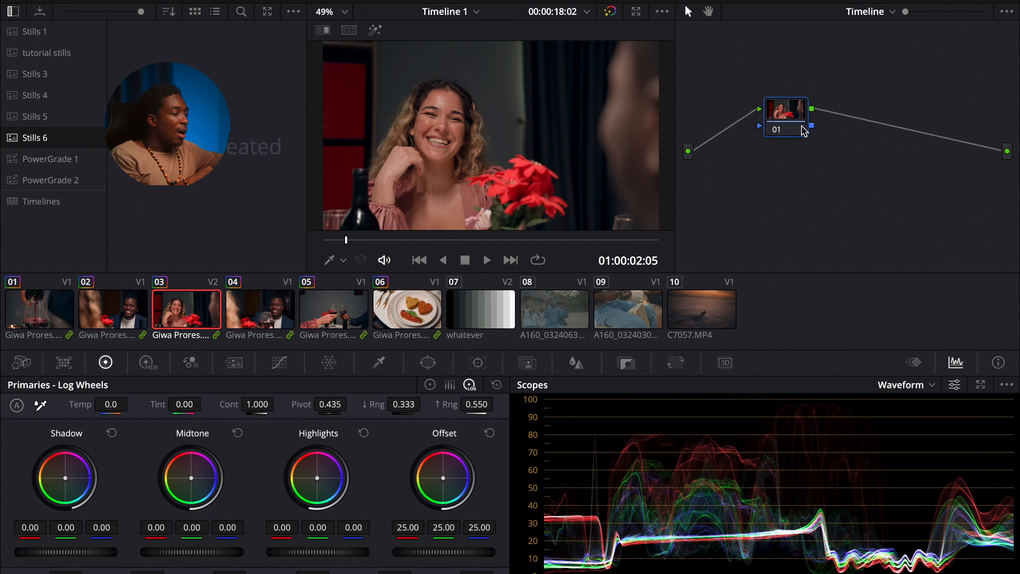
pyautogui.click(882, 110)
pyautogui.moveTo(802, 122); pyautogui.dragTo(802, 121)
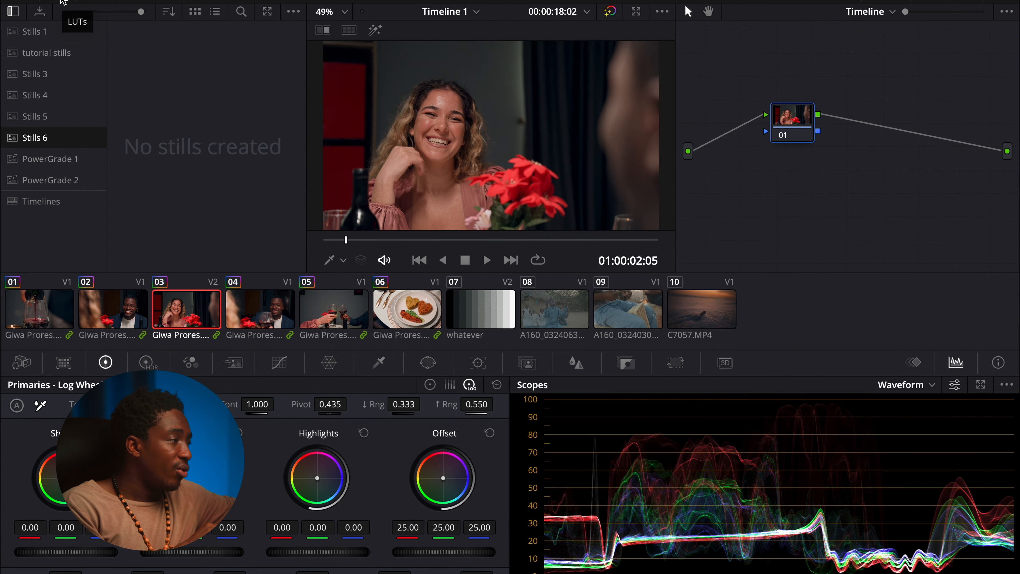
# Step: Search the LUT library for "revival" and apply the revival1 LUT to the Timeline-level node
pyautogui.click(61, 4)
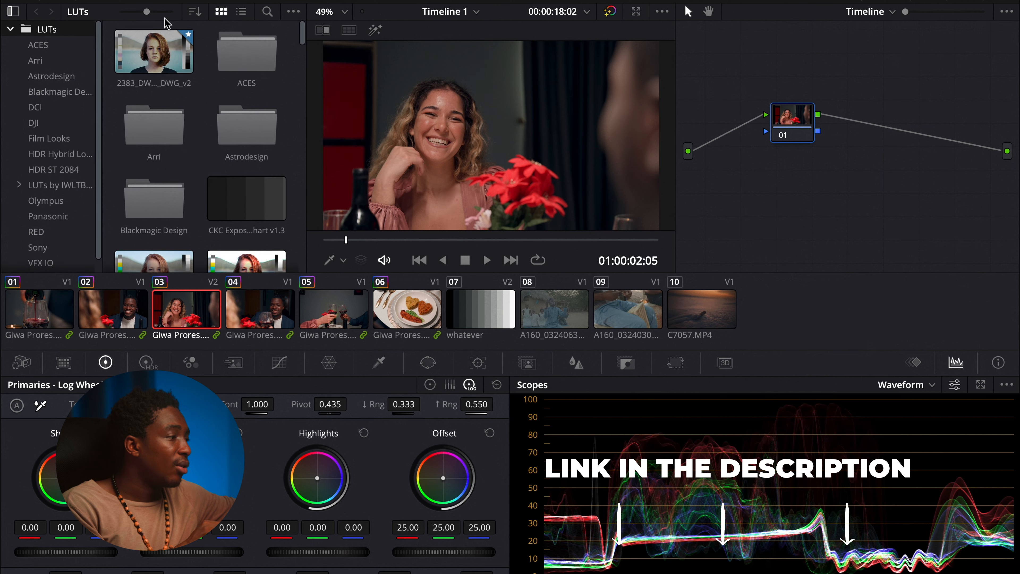
pyautogui.click(267, 12)
pyautogui.write('revival')
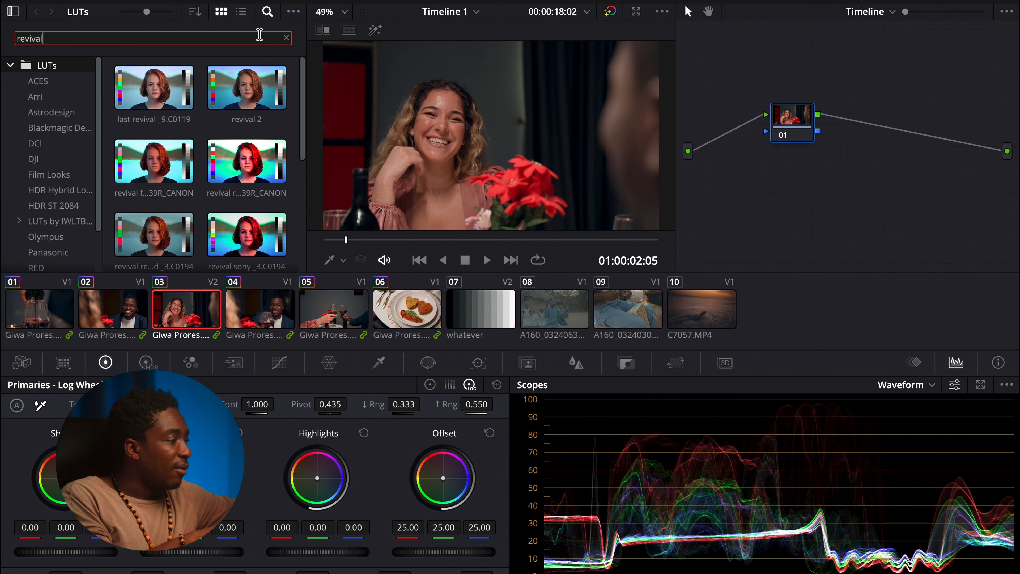
pyautogui.scroll(-5, 273, 246)
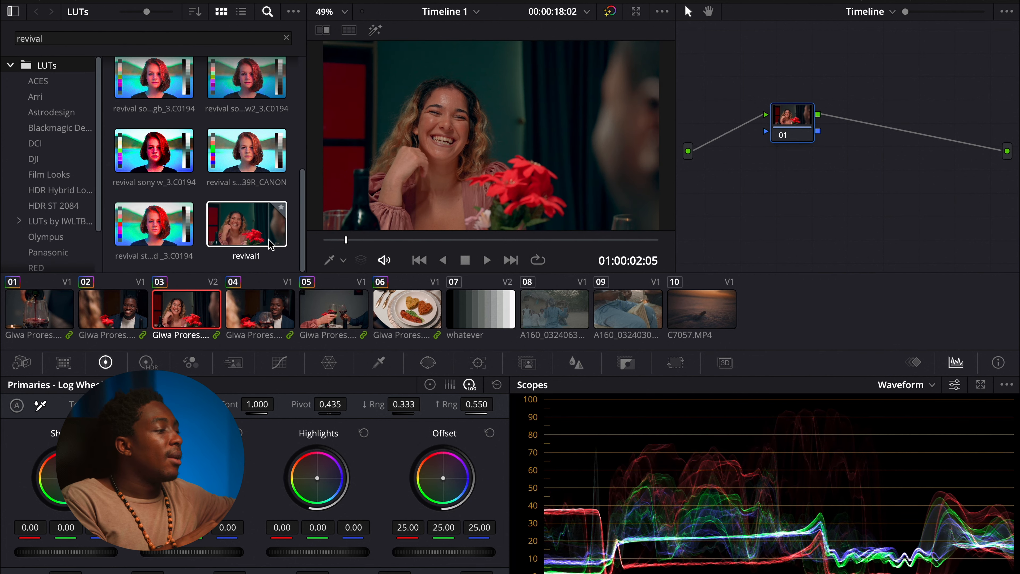
pyautogui.moveTo(271, 245); pyautogui.dragTo(816, 121)
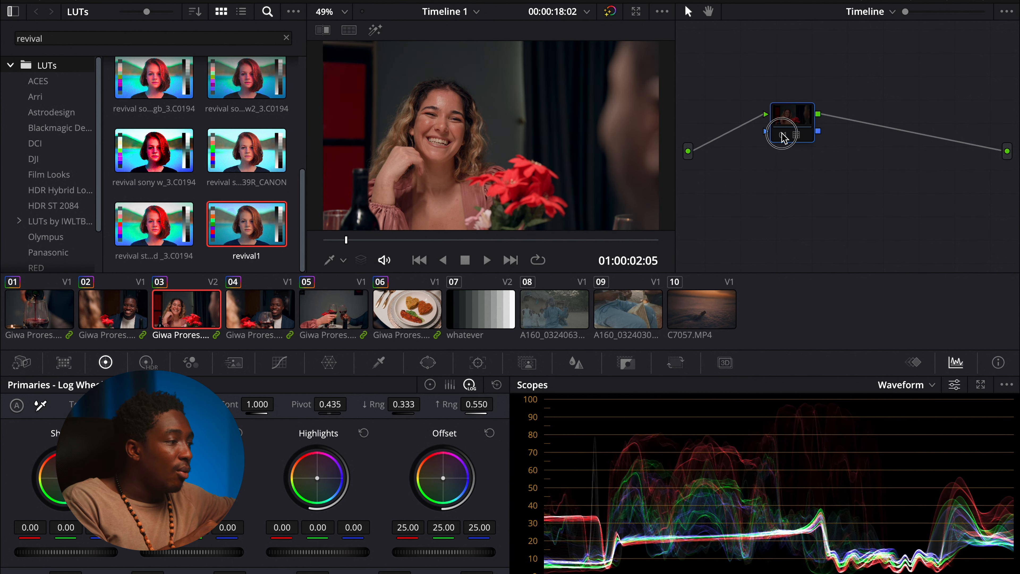
# Step: Step through clips 06, 05, 08, 02, 10 and 09 to review the LUT across the timeline
pyautogui.click(407, 320)
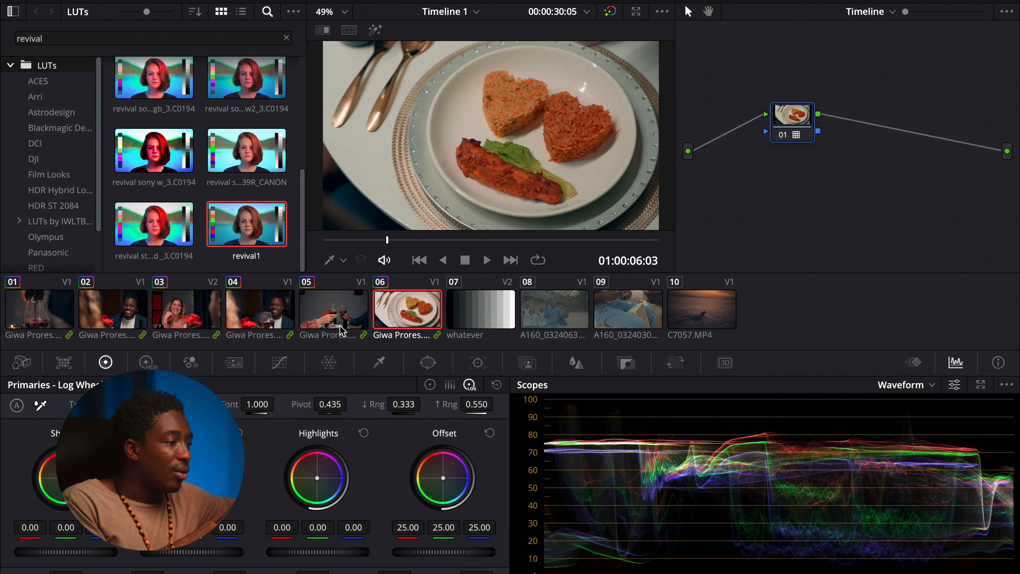
pyautogui.click(343, 330)
pyautogui.click(564, 321)
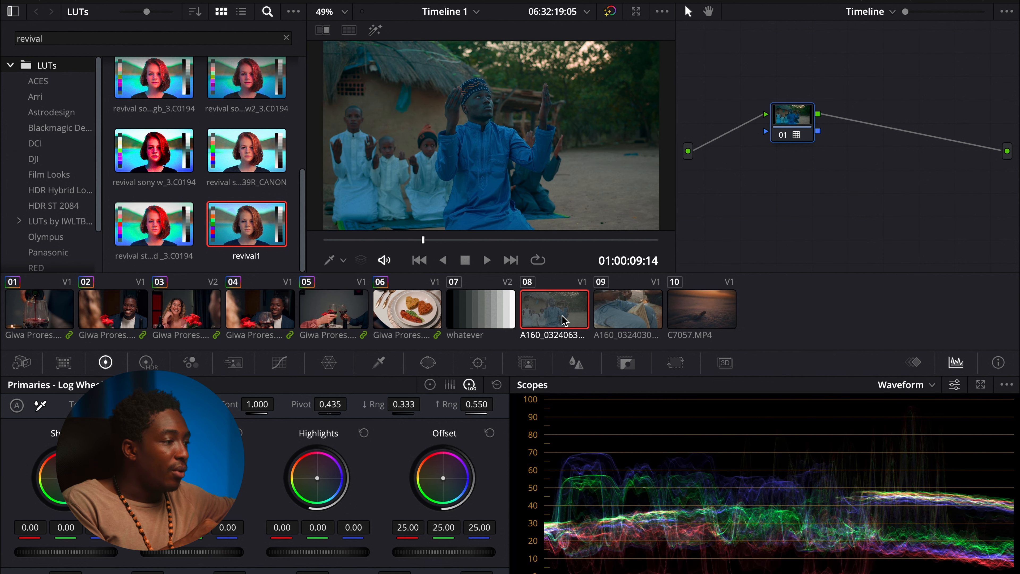
pyautogui.click(139, 317)
pyautogui.click(683, 307)
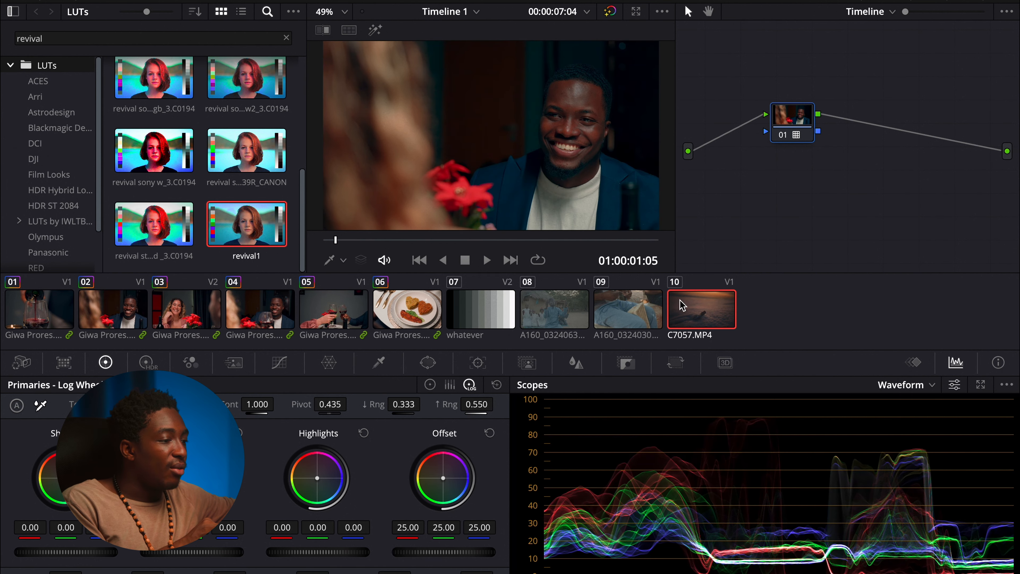
pyautogui.click(629, 319)
pyautogui.click(563, 328)
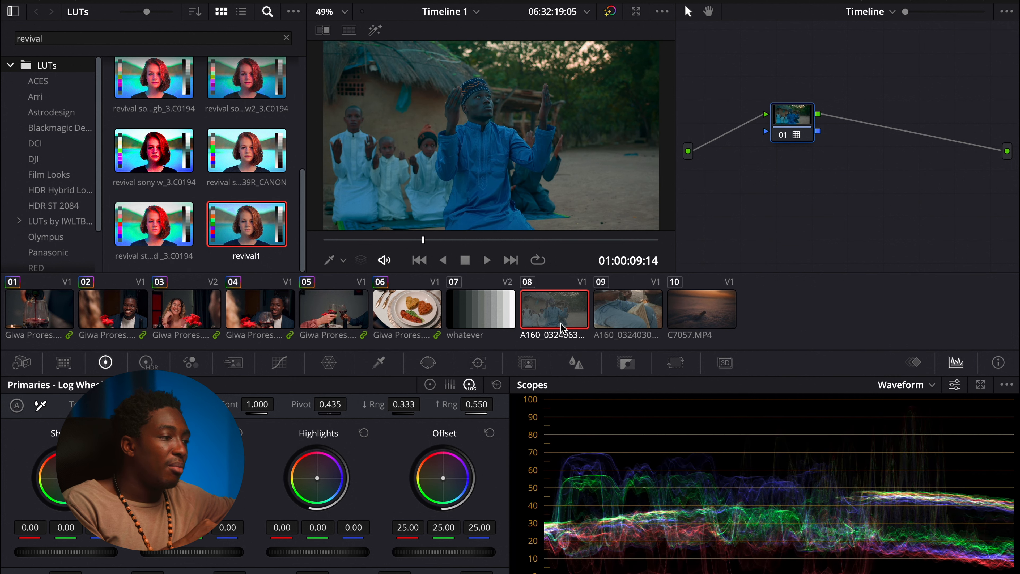
pyautogui.click(139, 318)
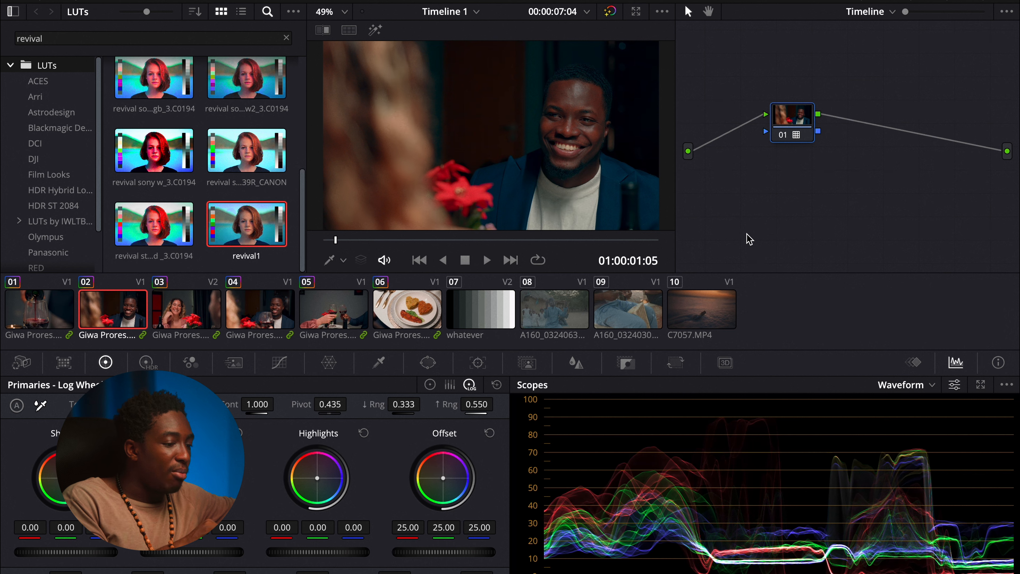
# Step: Lower the LUT node's Key Output gain to 0.360 to reduce the LUT's strength
pyautogui.click(626, 363)
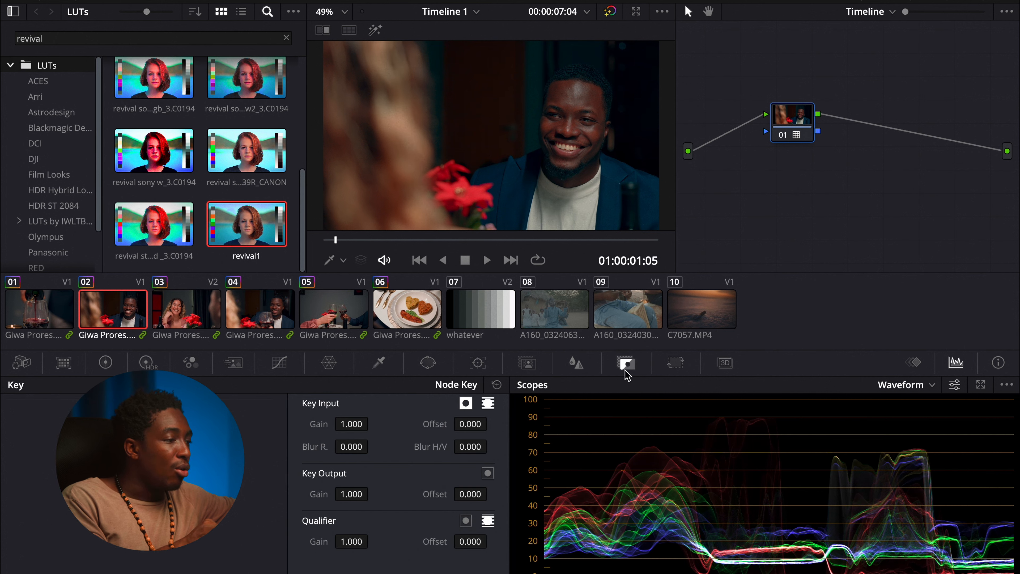
pyautogui.moveTo(359, 497); pyautogui.dragTo(290, 498)
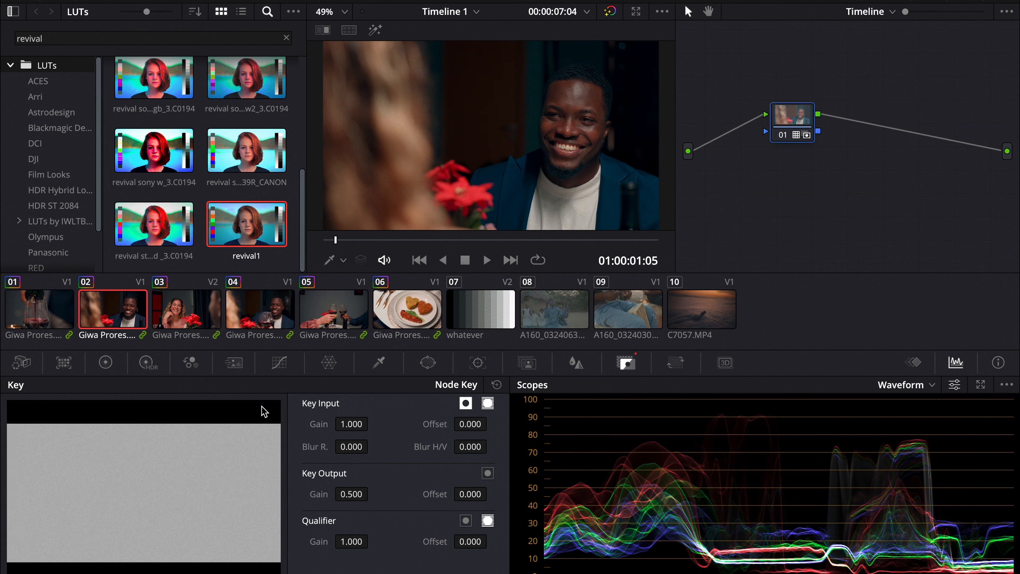
pyautogui.click(197, 327)
pyautogui.moveTo(318, 495)
pyautogui.mouseDown()
pyautogui.moveTo(307, 493)
pyautogui.moveTo(349, 494)
pyautogui.moveTo(303, 495)
pyautogui.mouseUp()
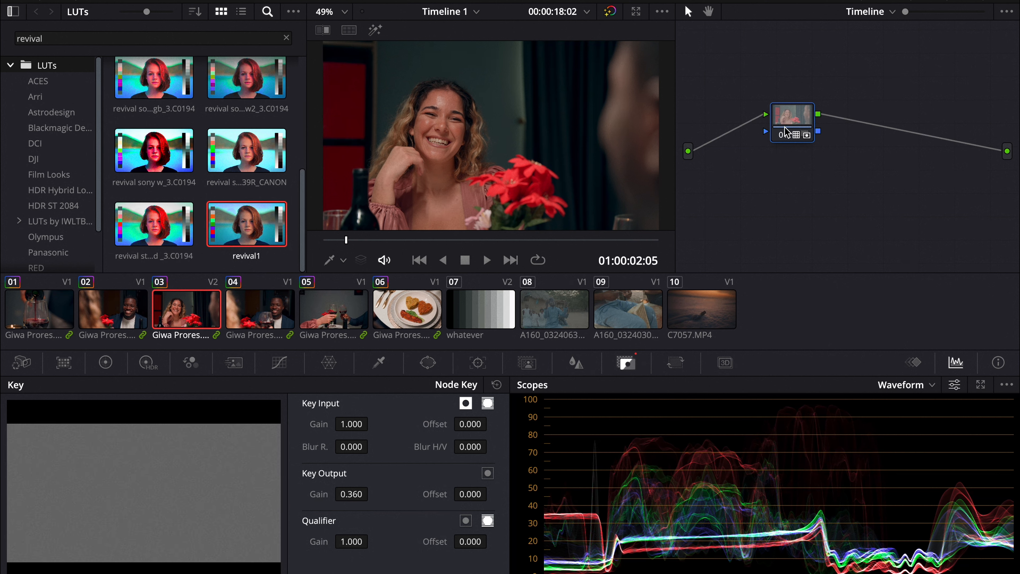
# Step: Add a serial node after the LUT node in the Timeline node graph
pyautogui.click(776, 133)
pyautogui.click(776, 133)
pyautogui.click(776, 133)
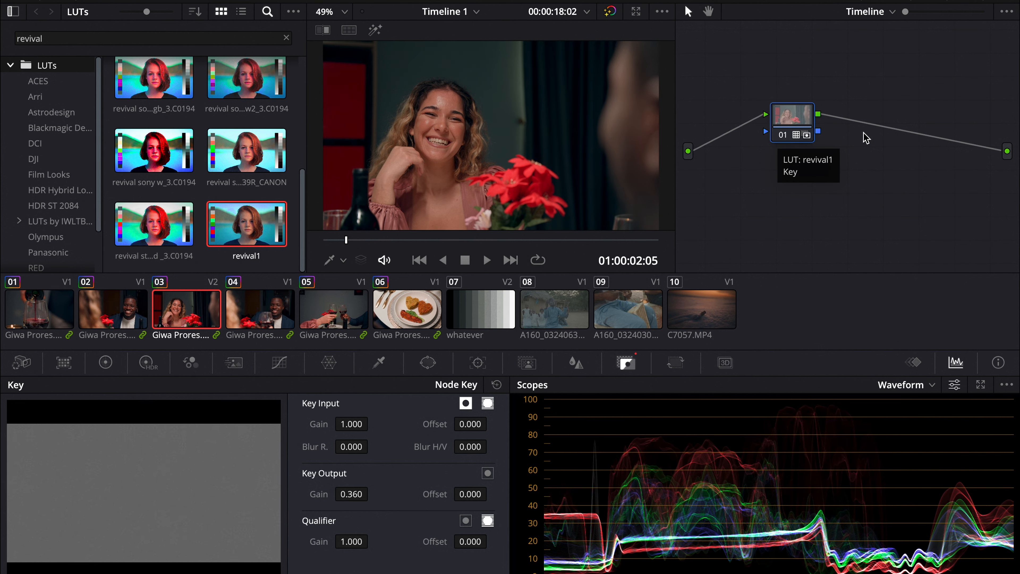
pyautogui.hotkey('alt', 's')
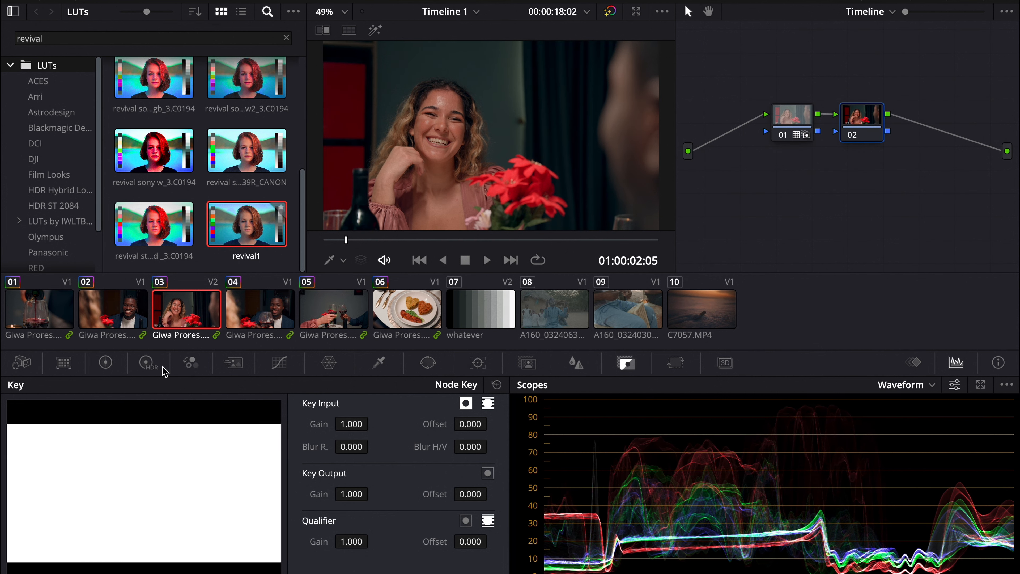
# Step: On the new serial node, adjust the Offset values to about 22.86, 24.78 and 25.07 for red, green and blue
pyautogui.click(105, 364)
pyautogui.moveTo(407, 527)
pyautogui.mouseDown()
pyautogui.moveTo(396, 533)
pyautogui.moveTo(438, 532)
pyautogui.mouseUp()
pyautogui.moveTo(482, 527); pyautogui.dragTo(458, 523)
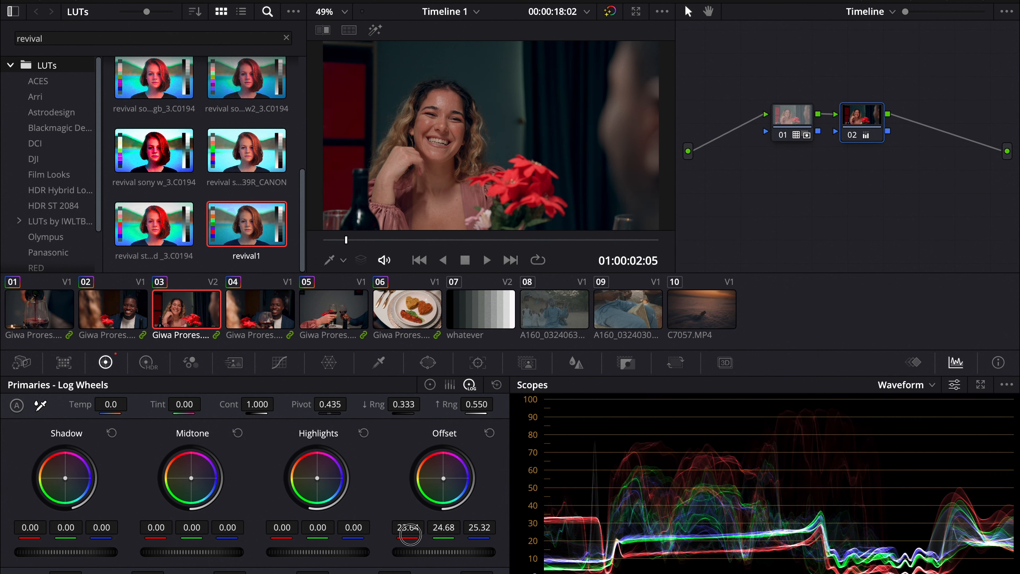
pyautogui.moveTo(405, 535); pyautogui.dragTo(447, 533)
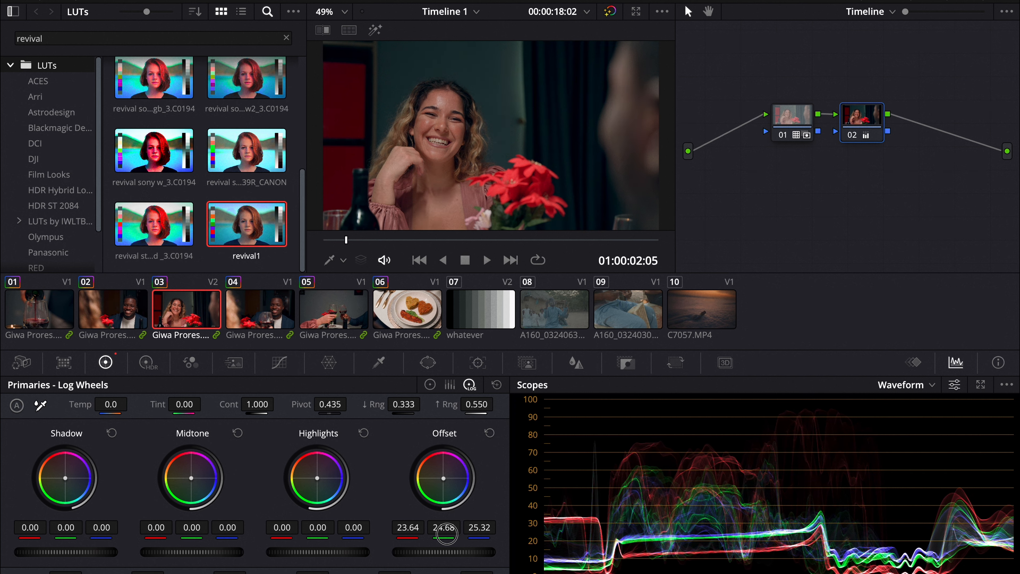
pyautogui.moveTo(447, 487); pyautogui.dragTo(447, 489)
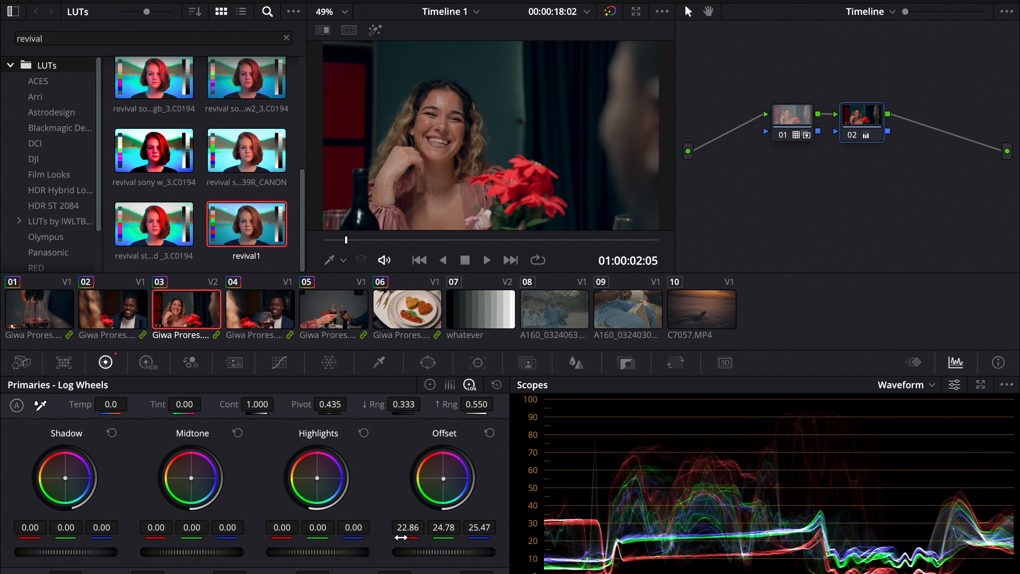
pyautogui.moveTo(478, 528); pyautogui.dragTo(471, 528)
# Step: Switch the scope to Vectorscope and fine-tune the serial node's Offset wheel to about 22.98, 24.75 and 24.69
pyautogui.click(904, 385)
pyautogui.click(921, 433)
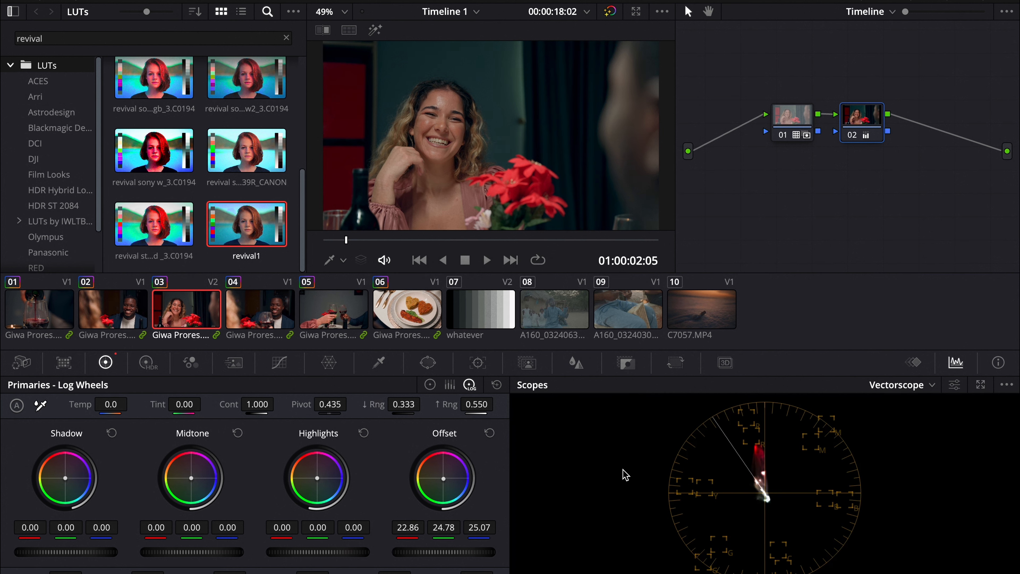
pyautogui.moveTo(446, 482); pyautogui.dragTo(443, 479)
# Step: Add a serial node before the LUT node and reposition it below the others
pyautogui.click(801, 121)
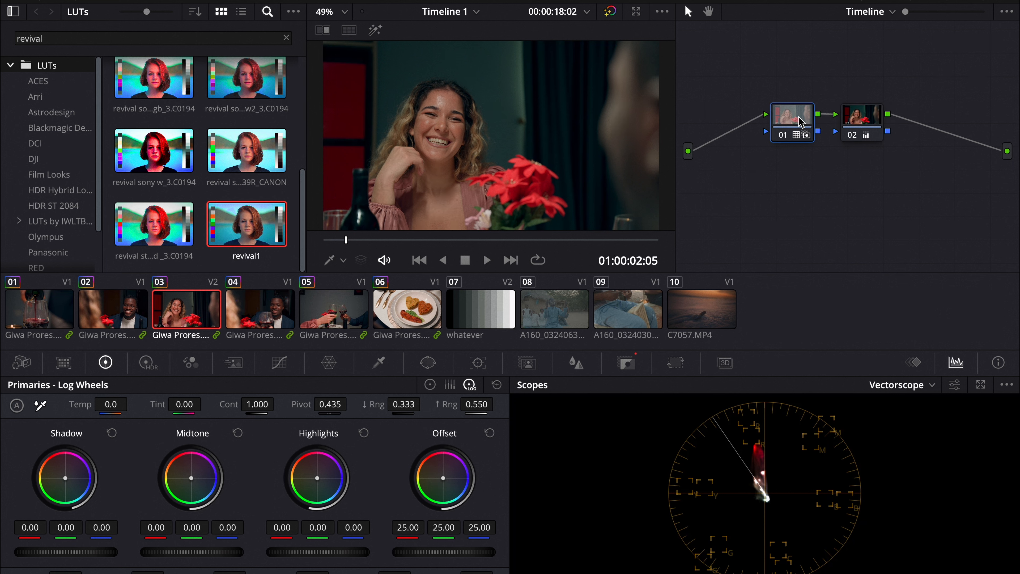
pyautogui.hotkey('shift', 's')
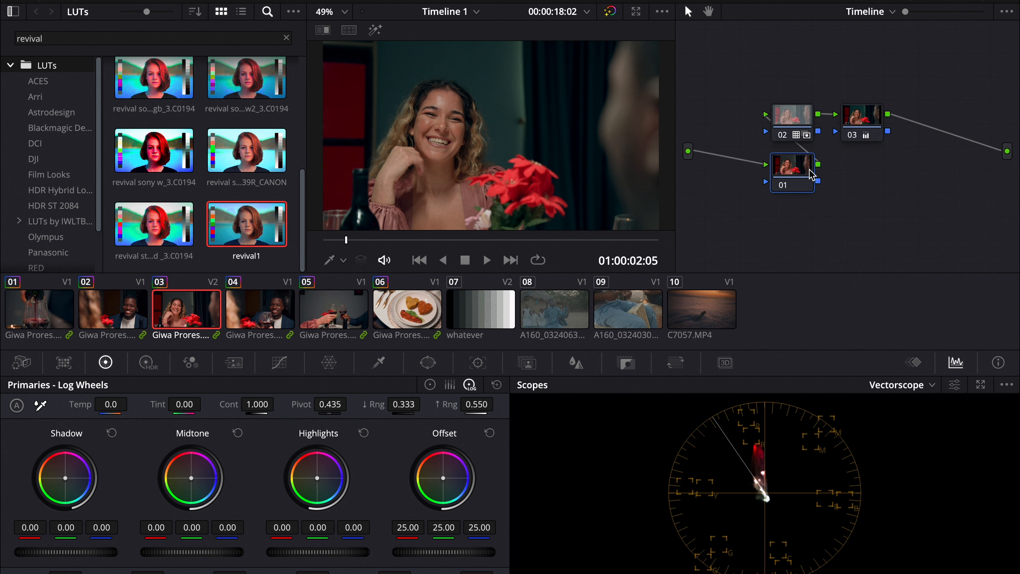
pyautogui.moveTo(800, 177); pyautogui.dragTo(773, 192)
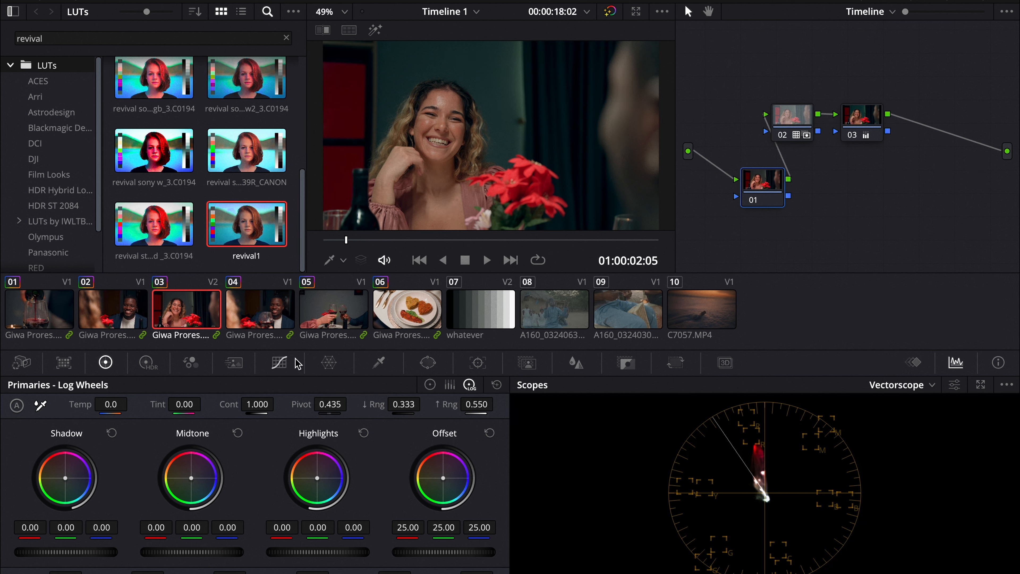
# Step: On the new first node, unlink the custom curve channels and add default anchors to the curve
pyautogui.click(280, 364)
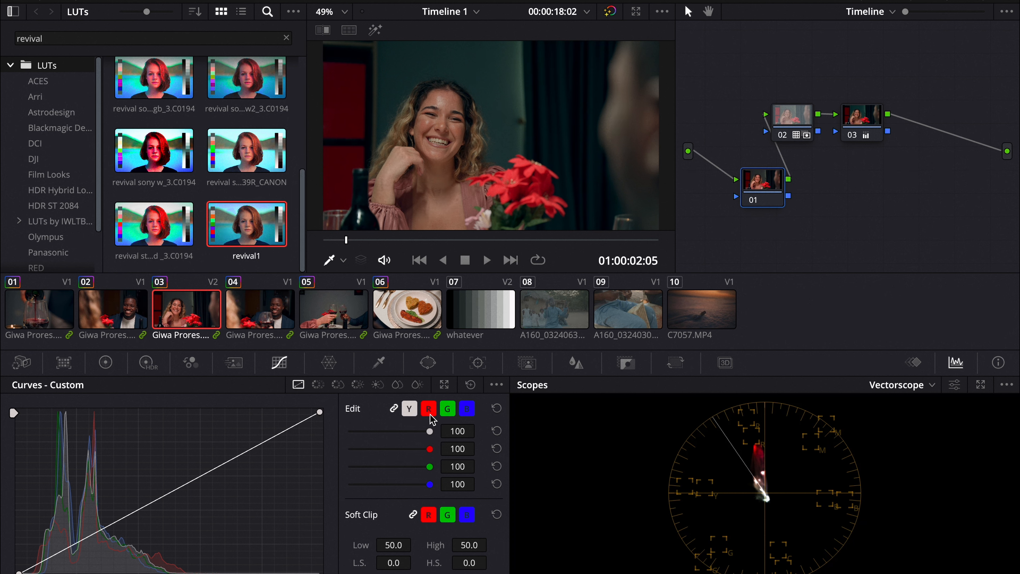
pyautogui.click(409, 409)
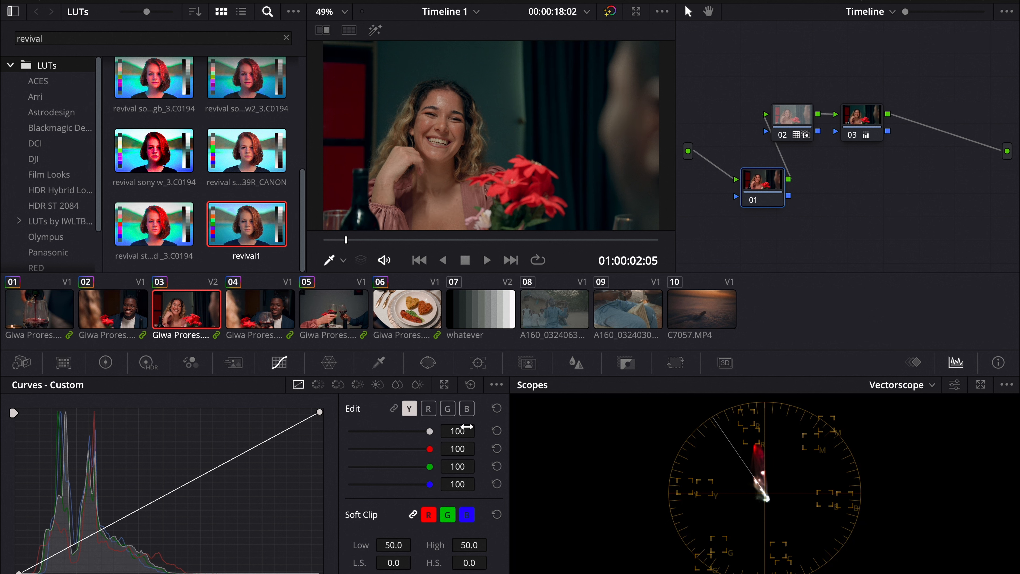
pyautogui.click(500, 386)
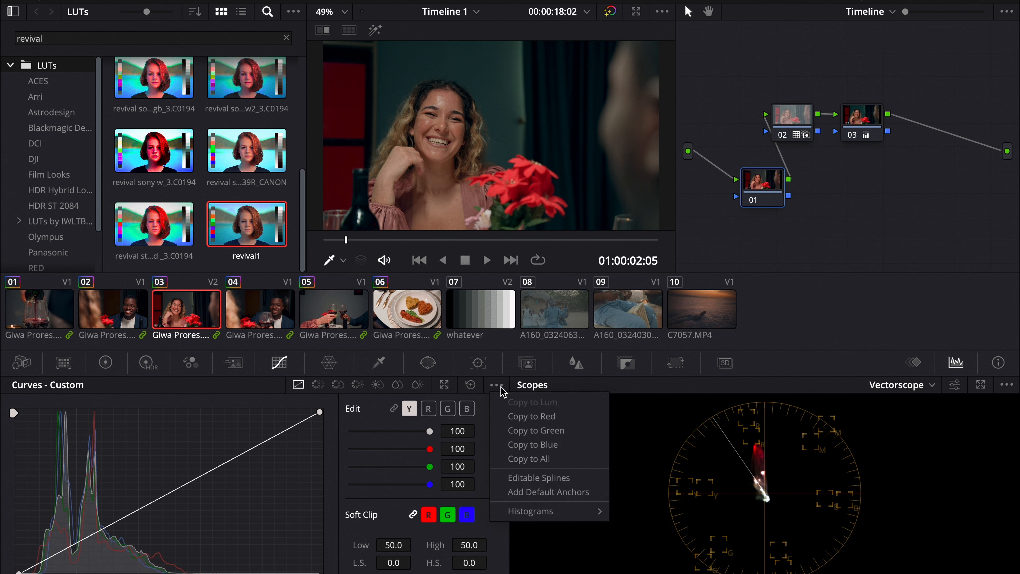
pyautogui.moveTo(553, 511)
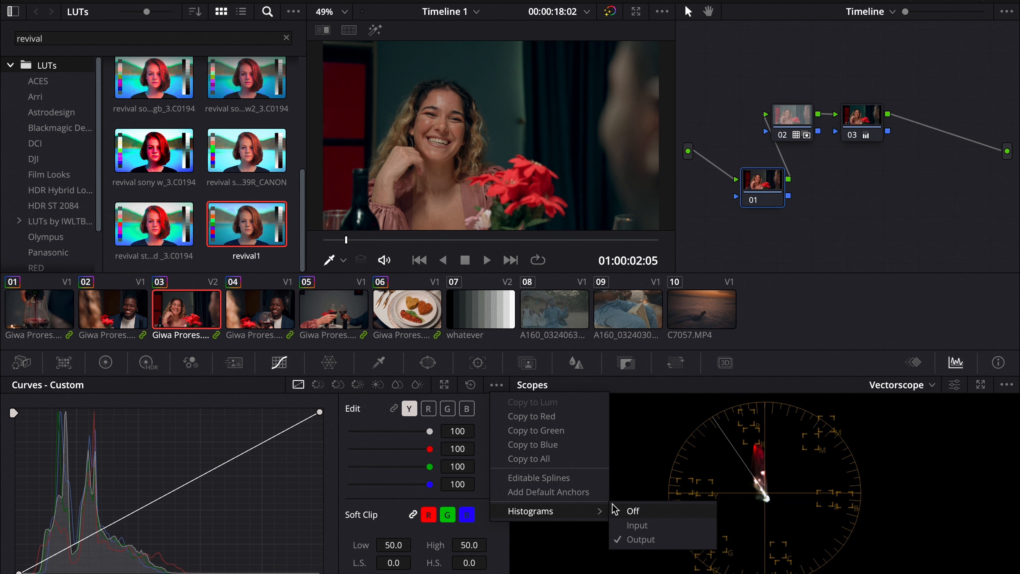
pyautogui.click(594, 499)
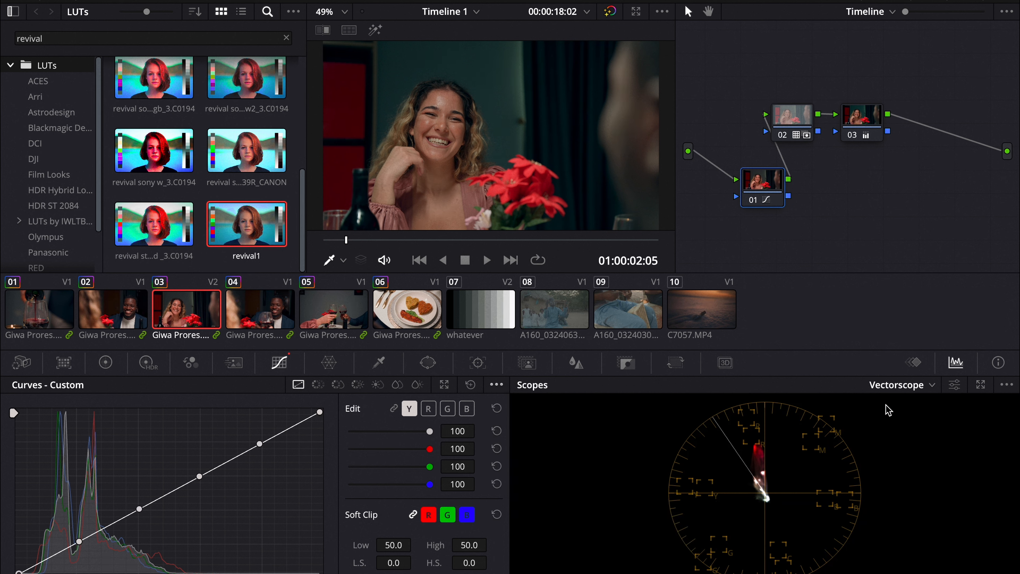
# Step: Switch the scope to Waveform and reshape the luma curve anchors into a gentle contrast curve with an extra shadow point
pyautogui.click(895, 386)
pyautogui.click(904, 422)
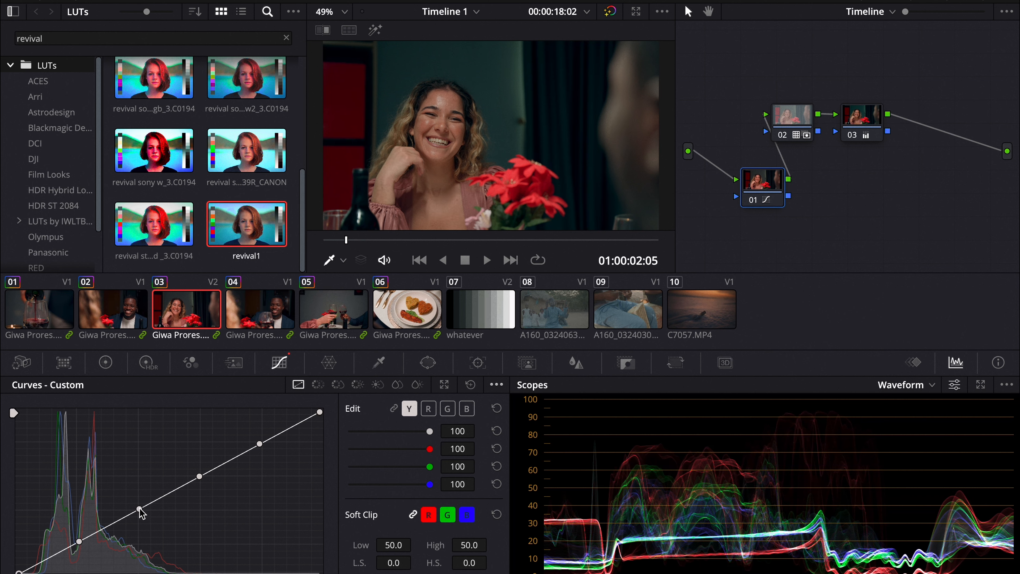
pyautogui.moveTo(200, 476); pyautogui.dragTo(203, 478)
pyautogui.moveTo(79, 541); pyautogui.dragTo(80, 544)
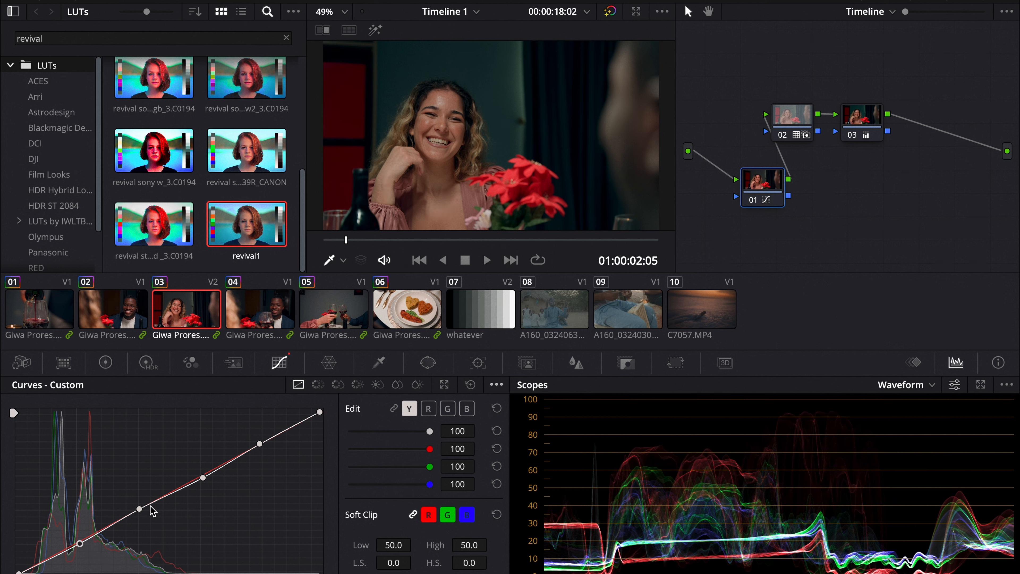
pyautogui.moveTo(139, 510); pyautogui.dragTo(139, 511)
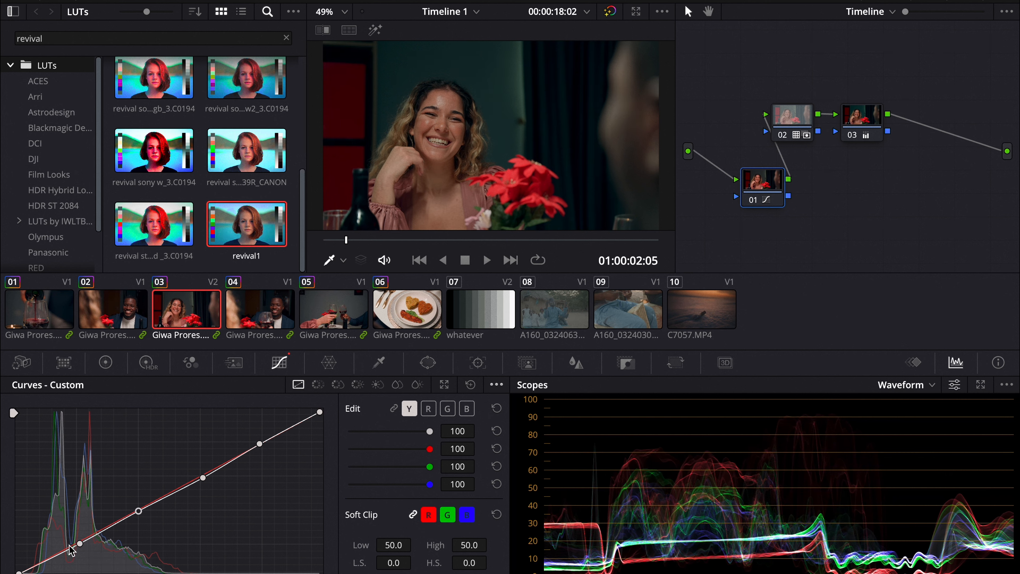
pyautogui.moveTo(51, 555); pyautogui.dragTo(47, 556)
# Step: Fine-tune the curve's lower midtone anchor and set the viewer tool to Qualifier
pyautogui.click(754, 203)
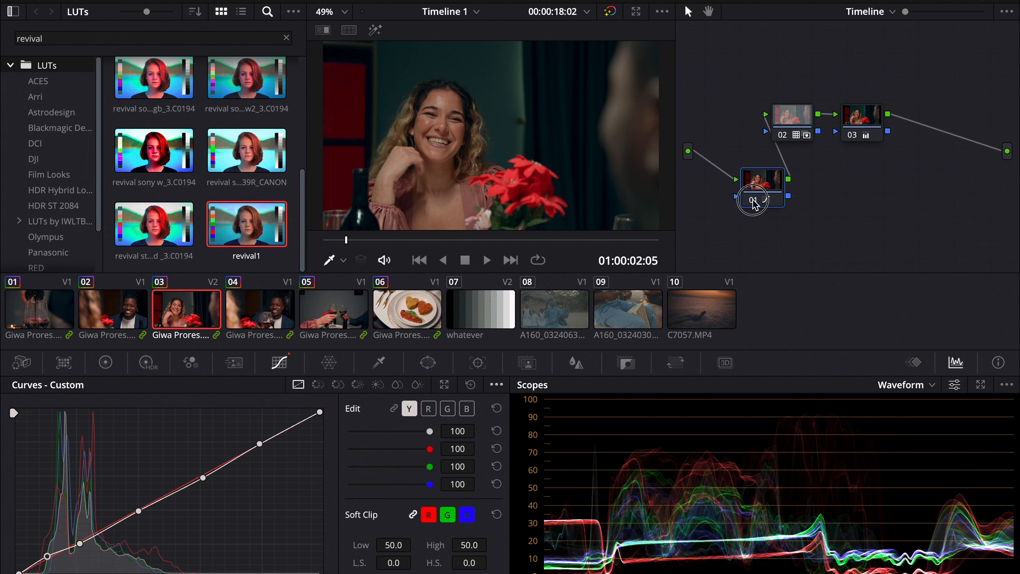
pyautogui.click(754, 200)
pyautogui.moveTo(138, 511); pyautogui.dragTo(136, 511)
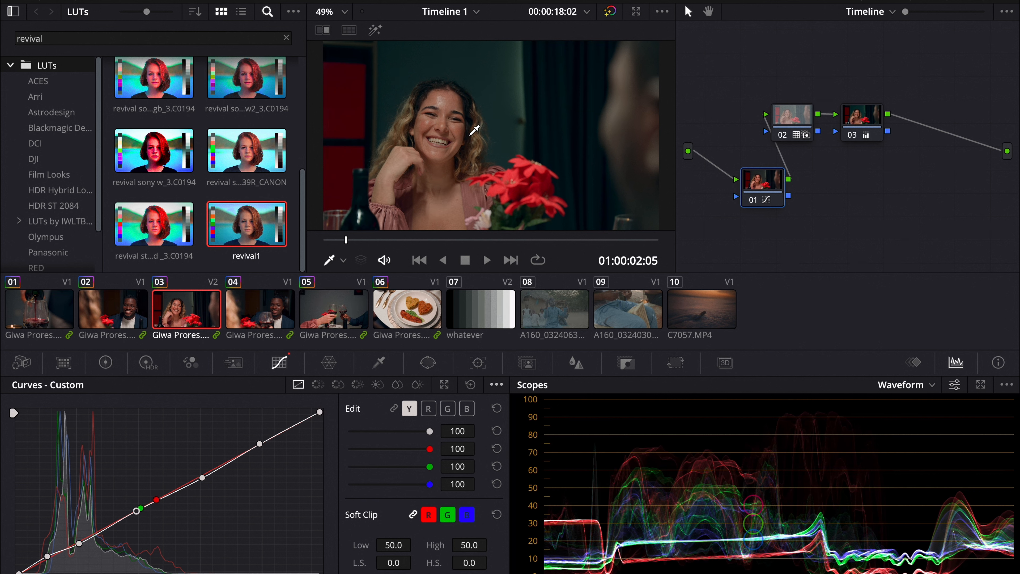
pyautogui.click(344, 260)
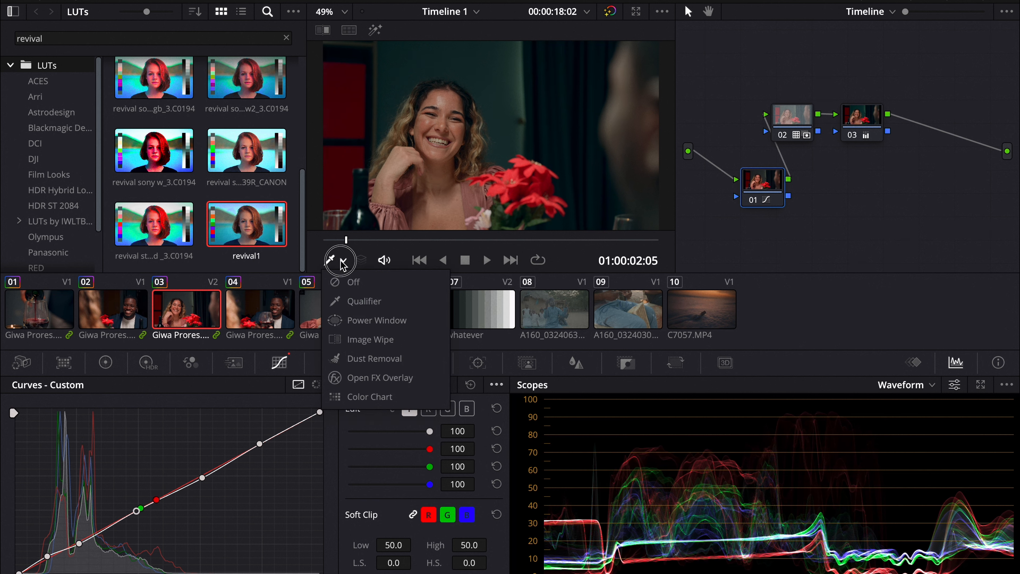
pyautogui.click(354, 302)
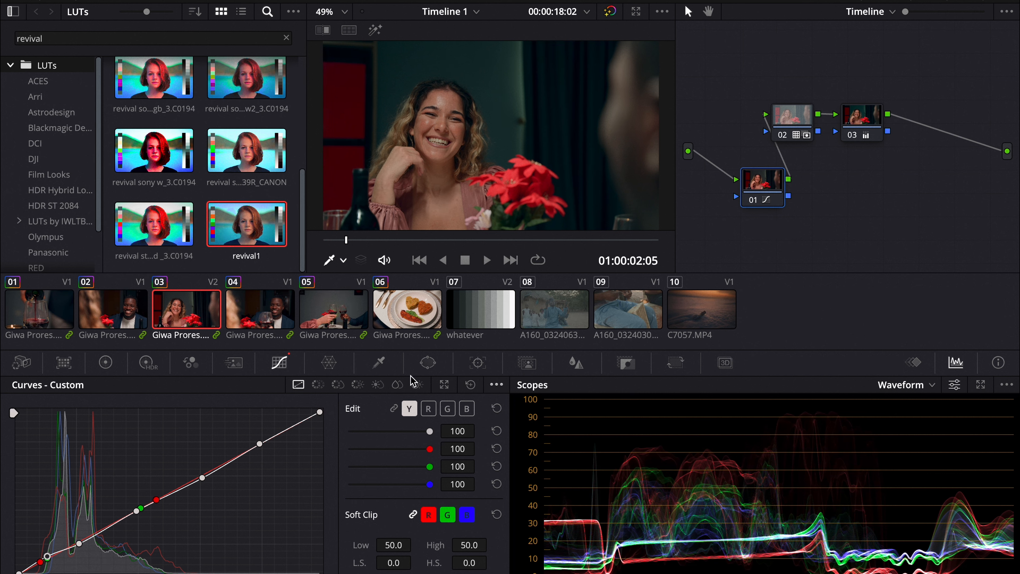
# Step: On the offset node, nudge the Lift wheel slightly toward red
pyautogui.click(749, 200)
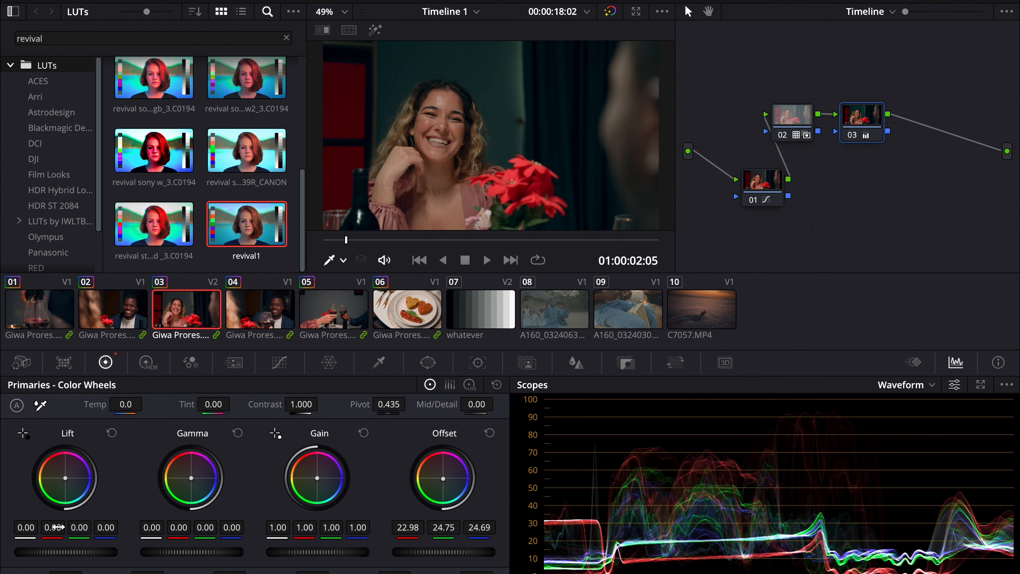
pyautogui.moveTo(69, 486); pyautogui.dragTo(66, 480)
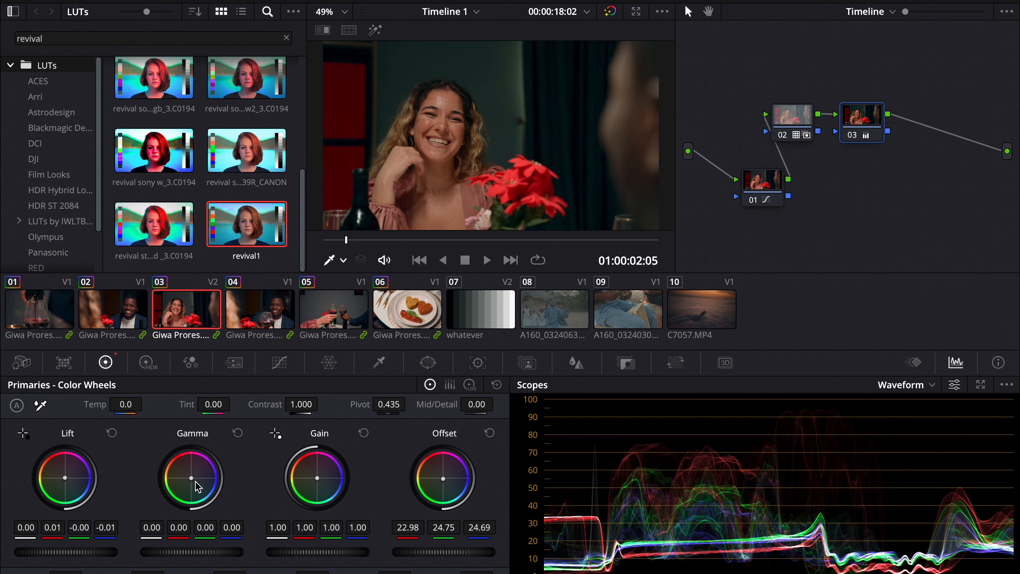
# Step: Nudge the Gamma wheel slightly, then add a new serial node after the offset node in the Timeline tree
pyautogui.moveTo(196, 482); pyautogui.dragTo(195, 483)
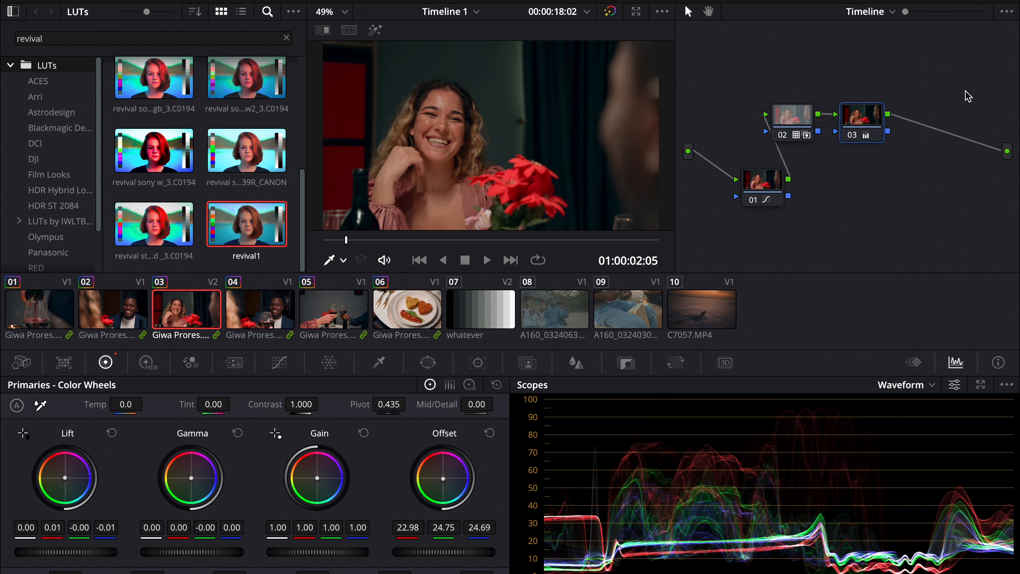
pyautogui.click(855, 135)
pyautogui.click(855, 135)
pyautogui.click(856, 135)
pyautogui.click(856, 135)
pyautogui.hotkey('alt', 's')
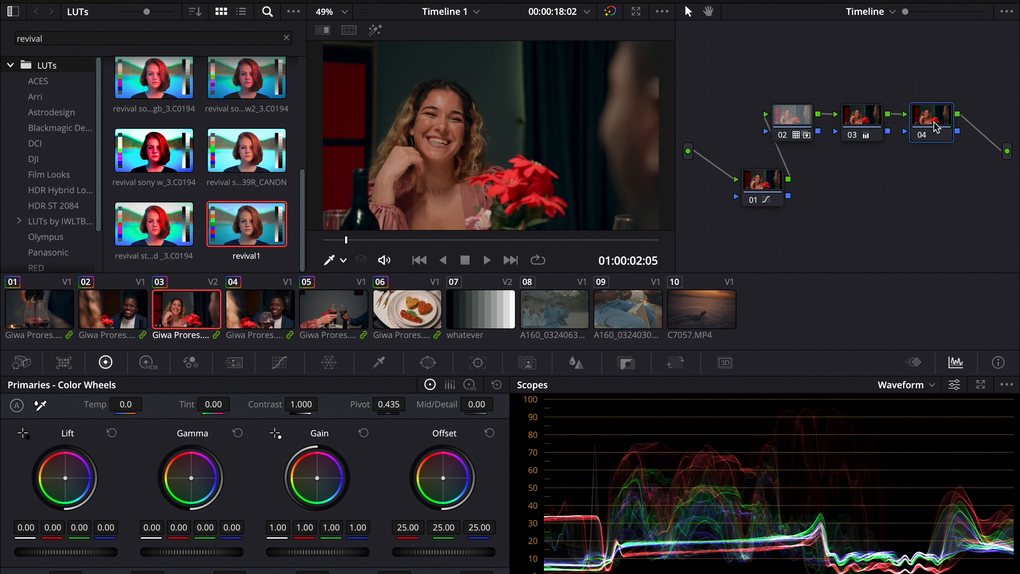
# Step: Open Custom Curves on the new node, select the blue channel, and sample the background and face in the viewer to add curve anchors
pyautogui.click(280, 363)
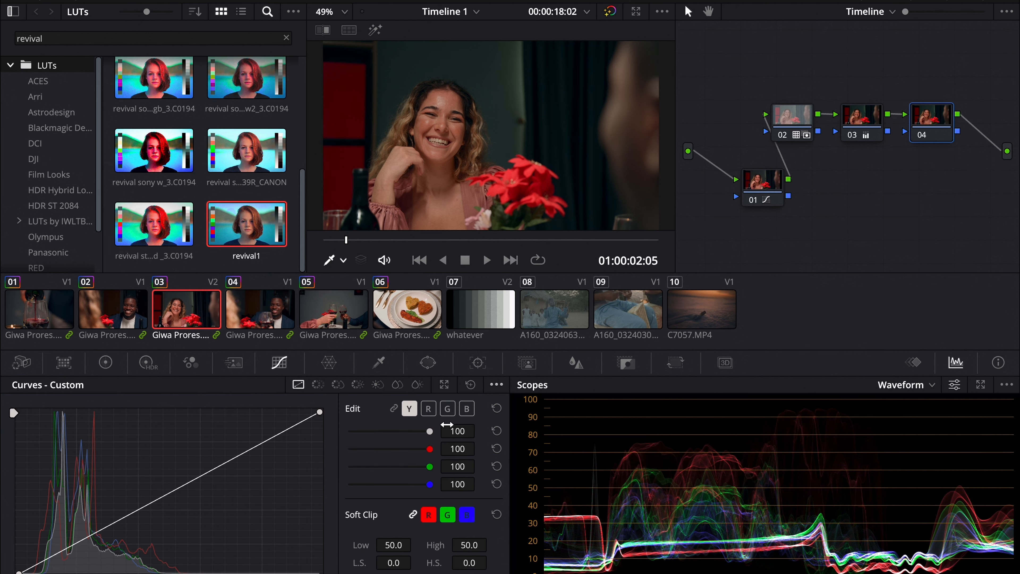
pyautogui.click(467, 410)
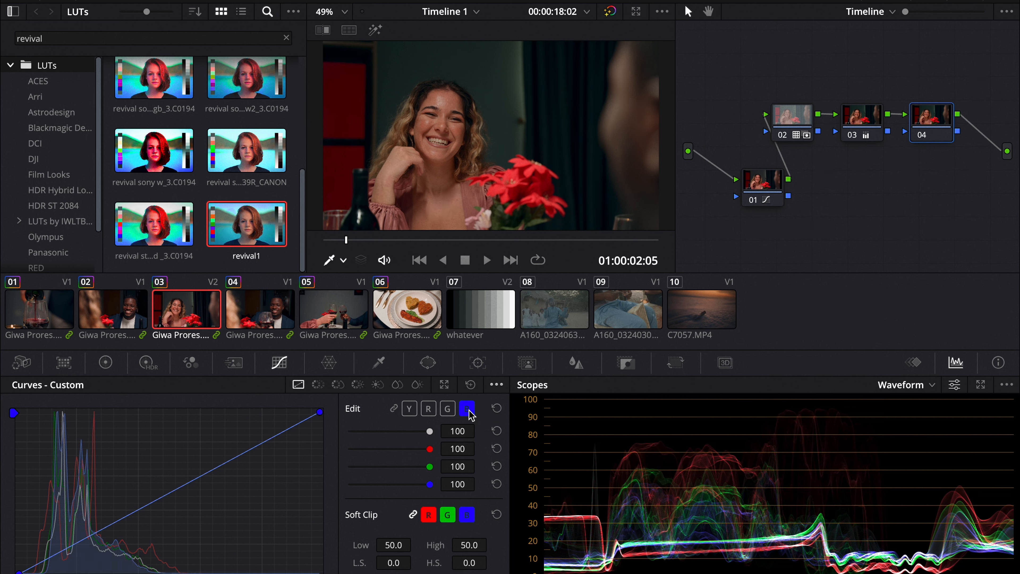
pyautogui.click(584, 115)
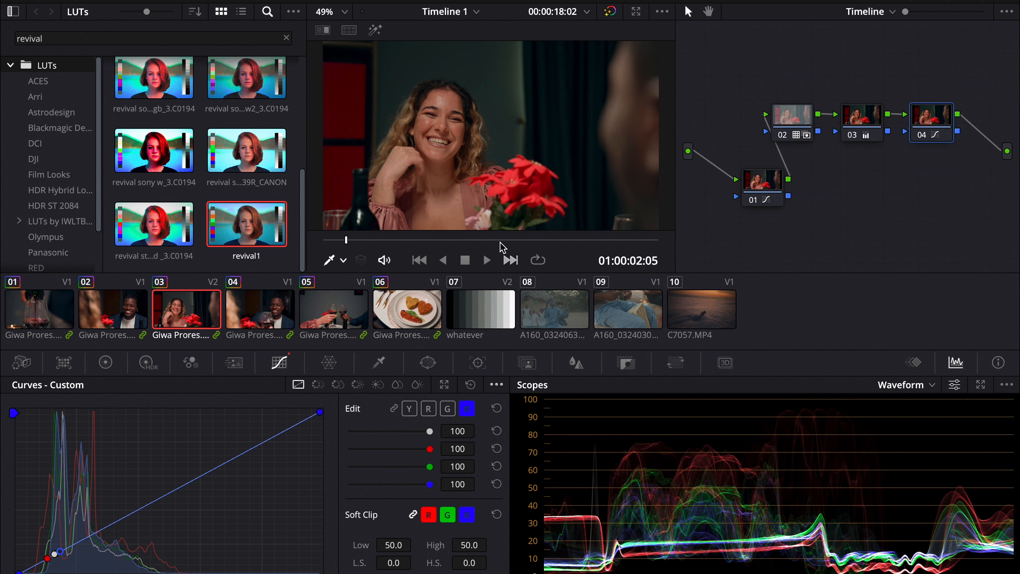
pyautogui.click(446, 98)
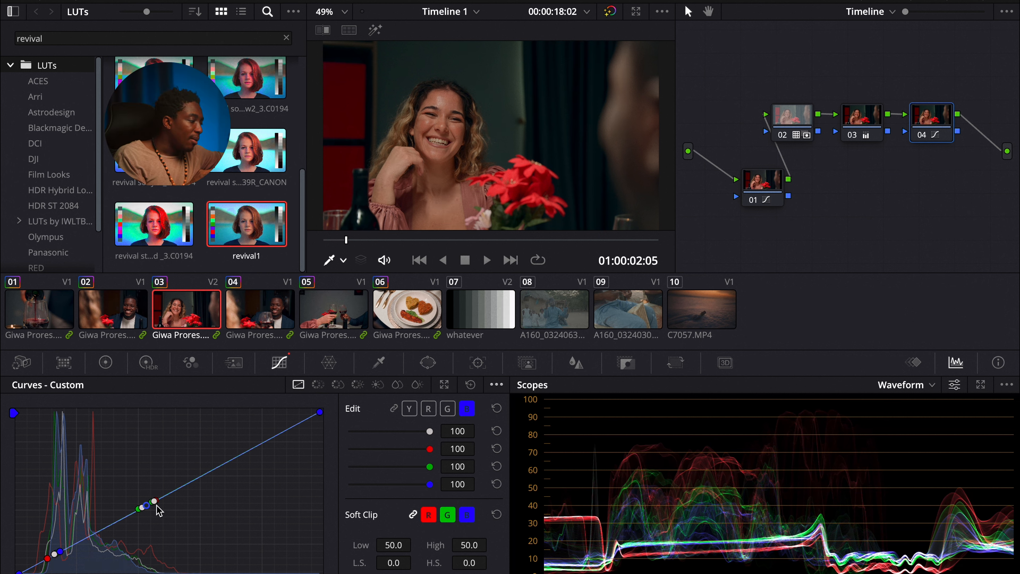
# Step: Add a blue shadow anchor, then pull the red curve's midtone and shadow anchors slightly down
pyautogui.click(149, 509)
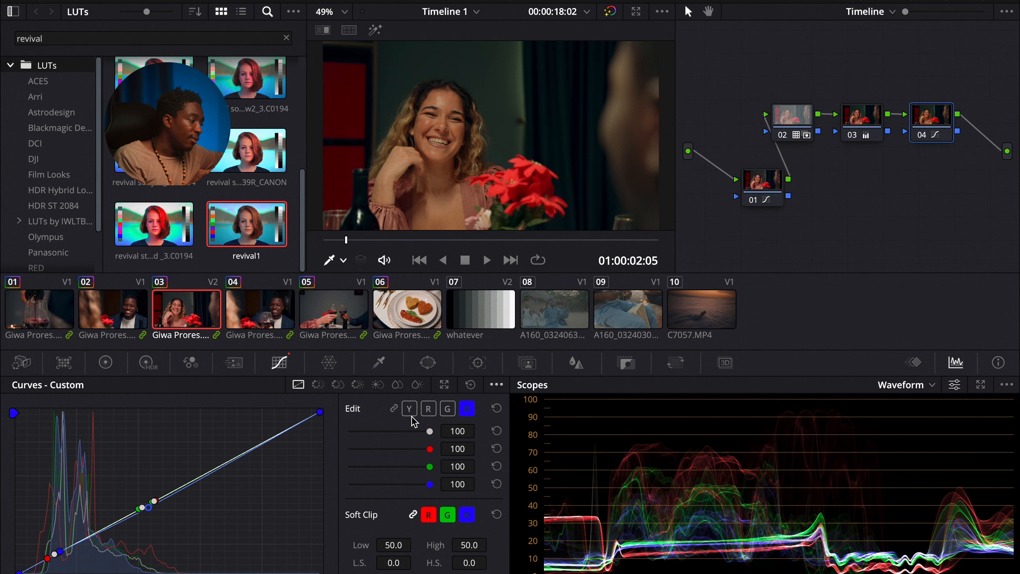
pyautogui.click(37, 563)
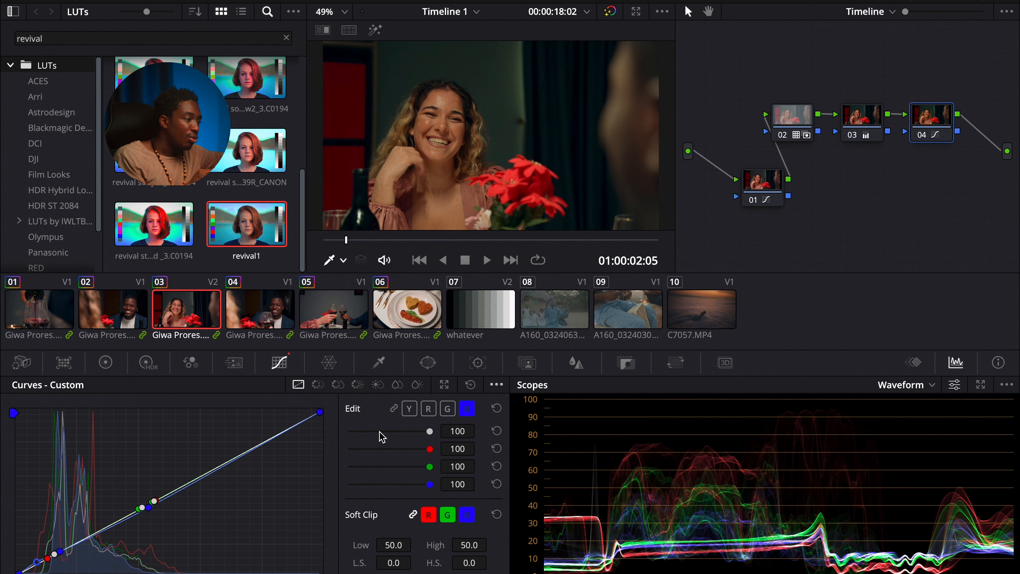
pyautogui.click(429, 410)
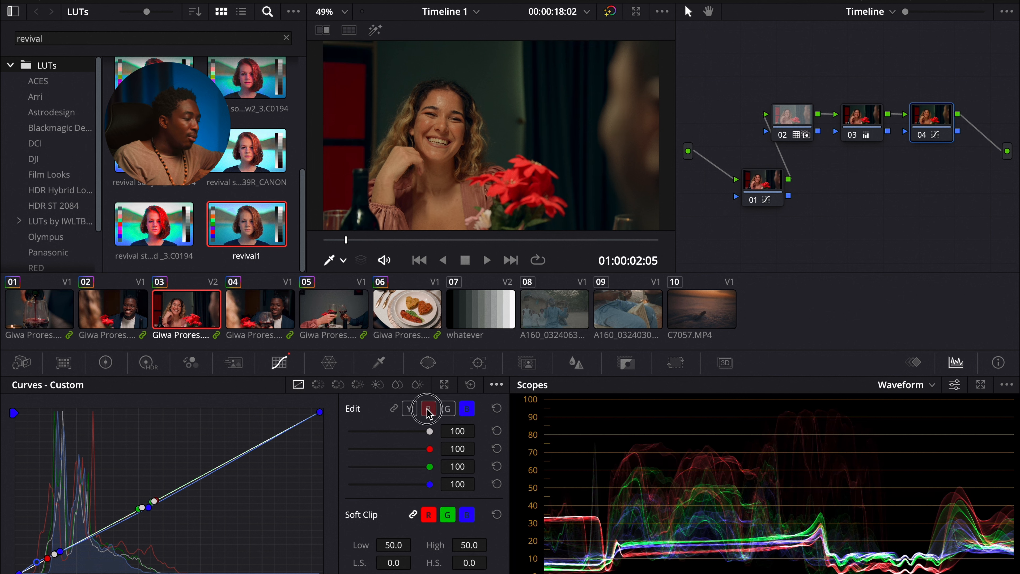
pyautogui.click(156, 499)
pyautogui.moveTo(158, 502); pyautogui.dragTo(153, 506)
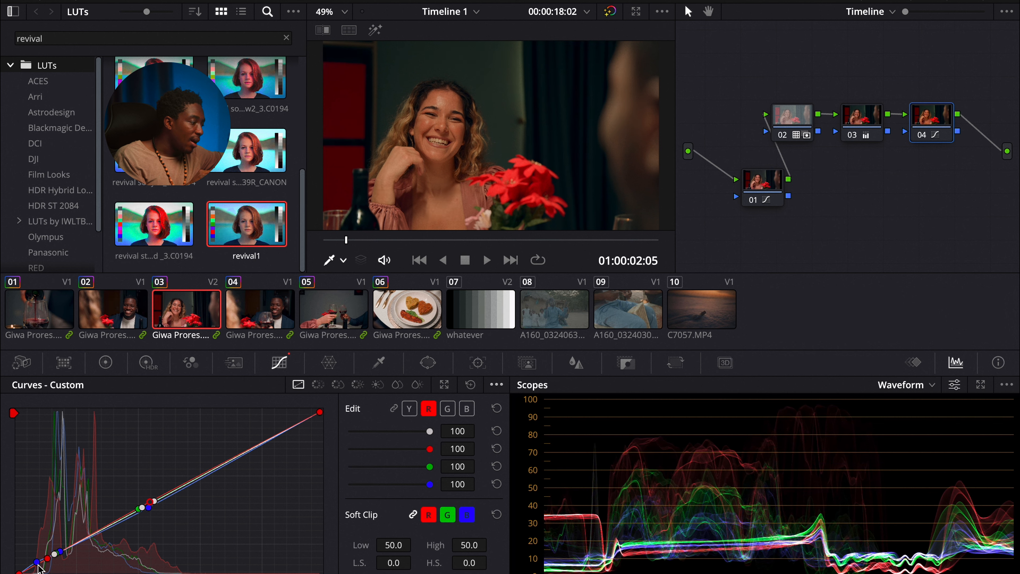
pyautogui.moveTo(47, 559); pyautogui.dragTo(36, 568)
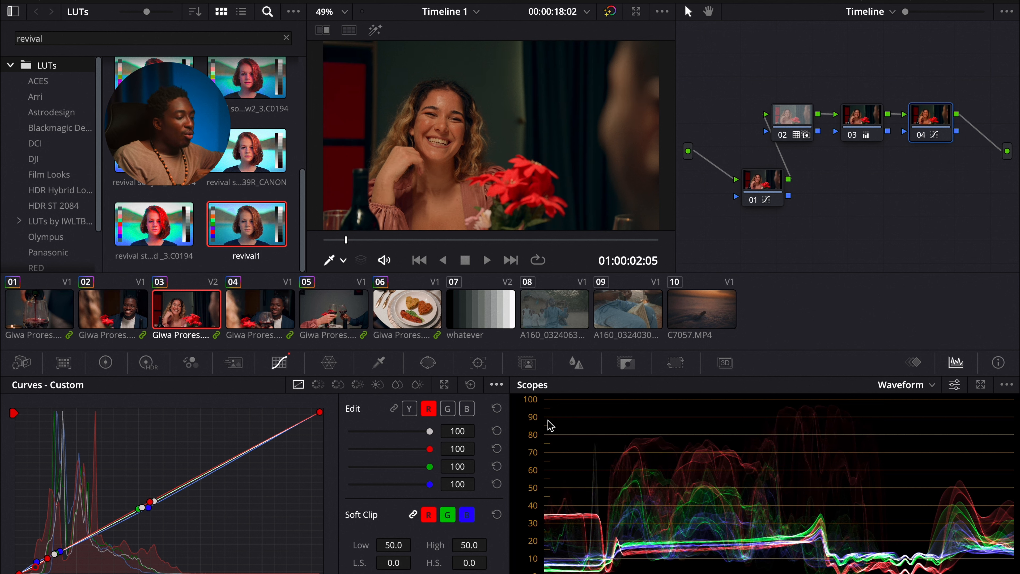
# Step: Lower the red and blue curve intensity sliders and open the node's Key settings
pyautogui.click(430, 448)
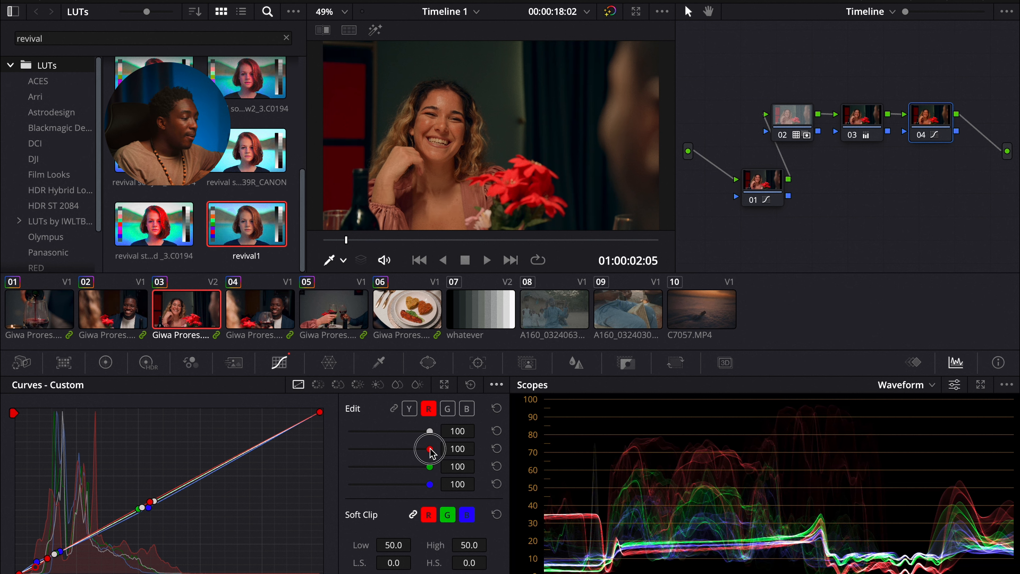
pyautogui.moveTo(431, 450); pyautogui.dragTo(416, 449)
pyautogui.moveTo(430, 485); pyautogui.dragTo(250, 490)
pyautogui.click(626, 363)
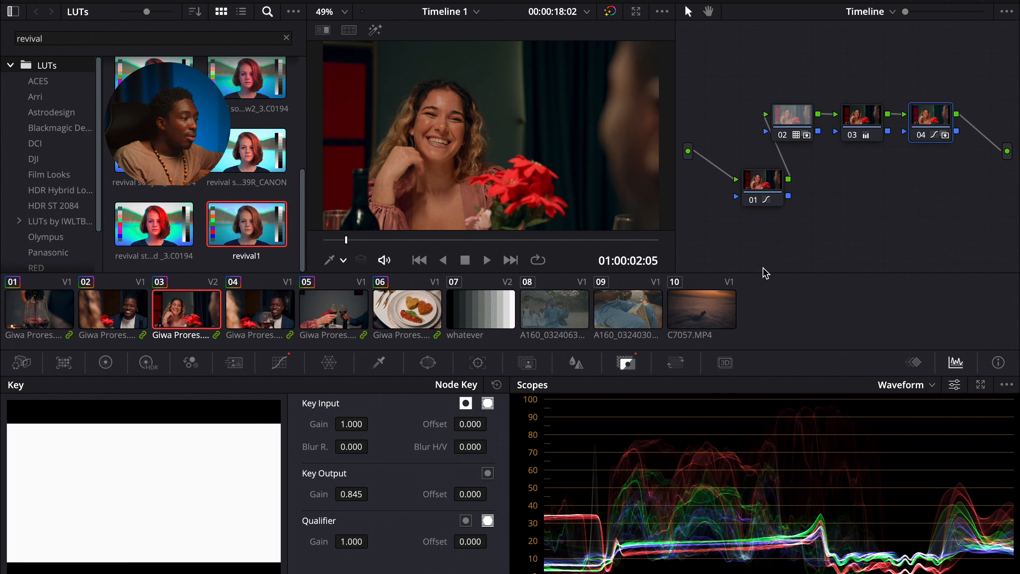
# Step: Preview clip 04, return to clip 03, and nudge nodes 02 and 03 upward in the Timeline node graph
pyautogui.click(269, 320)
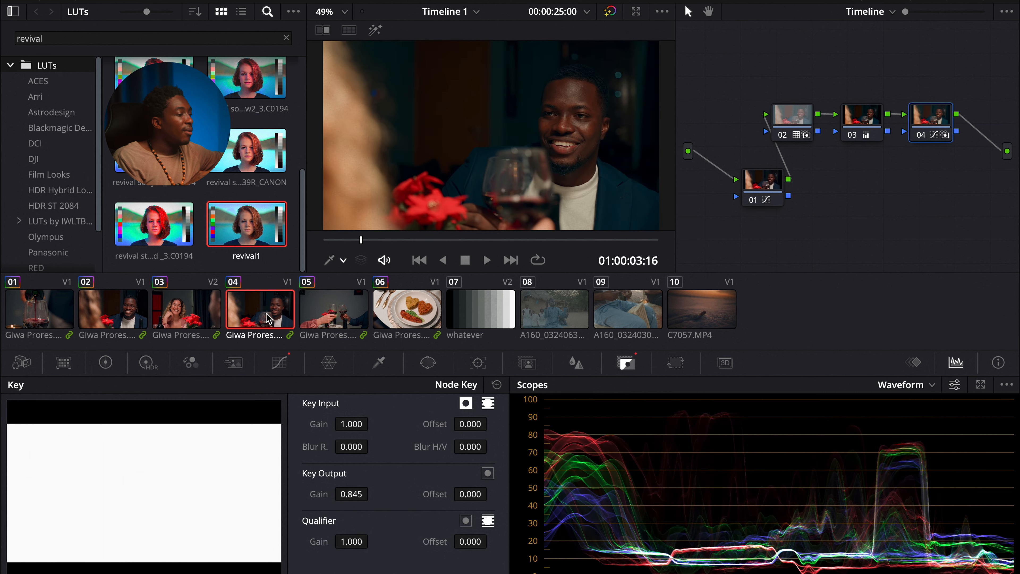
pyautogui.click(218, 320)
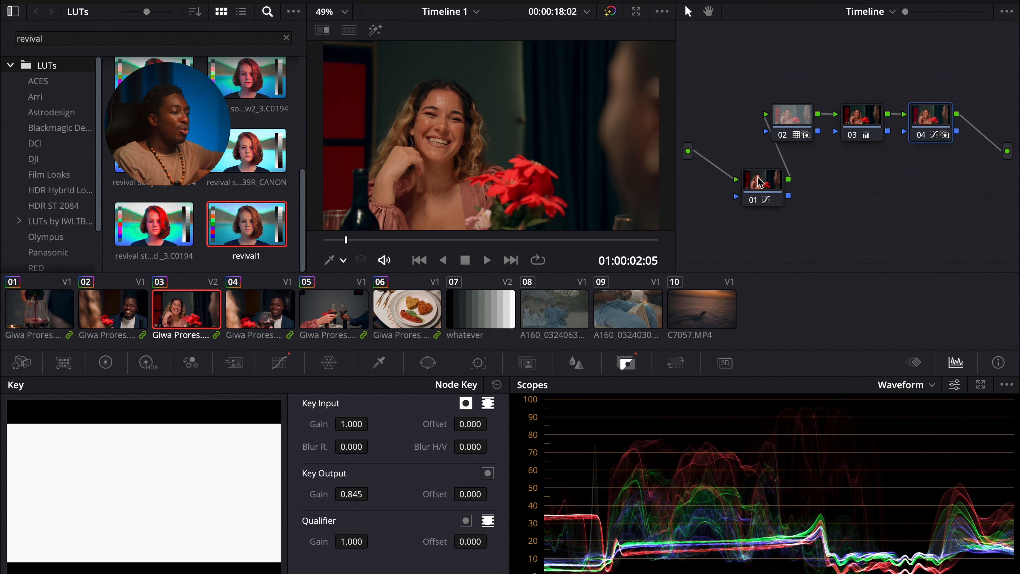
pyautogui.click(794, 124)
pyautogui.moveTo(794, 121); pyautogui.dragTo(793, 113)
pyautogui.moveTo(857, 114); pyautogui.dragTo(856, 107)
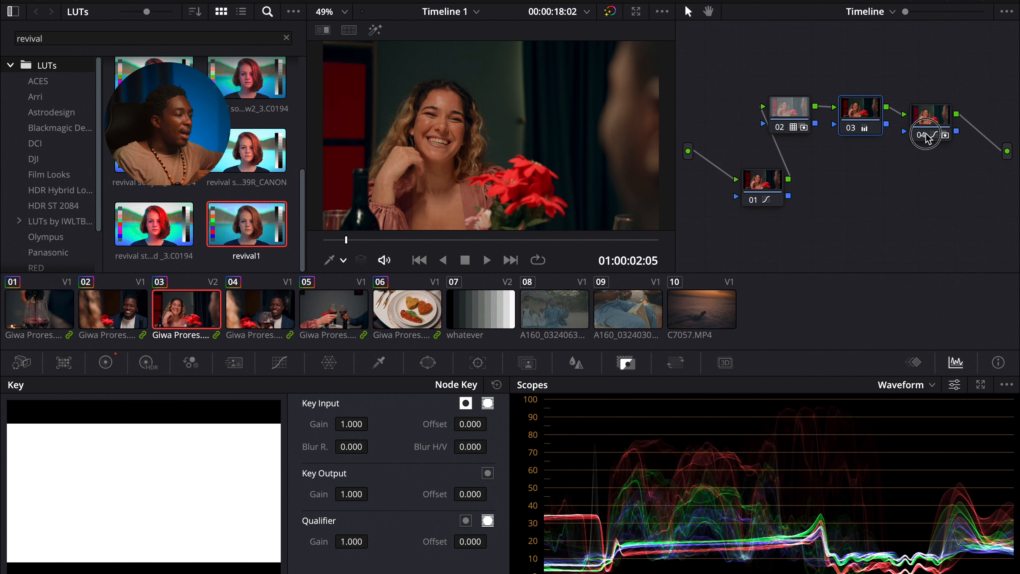
pyautogui.click(756, 197)
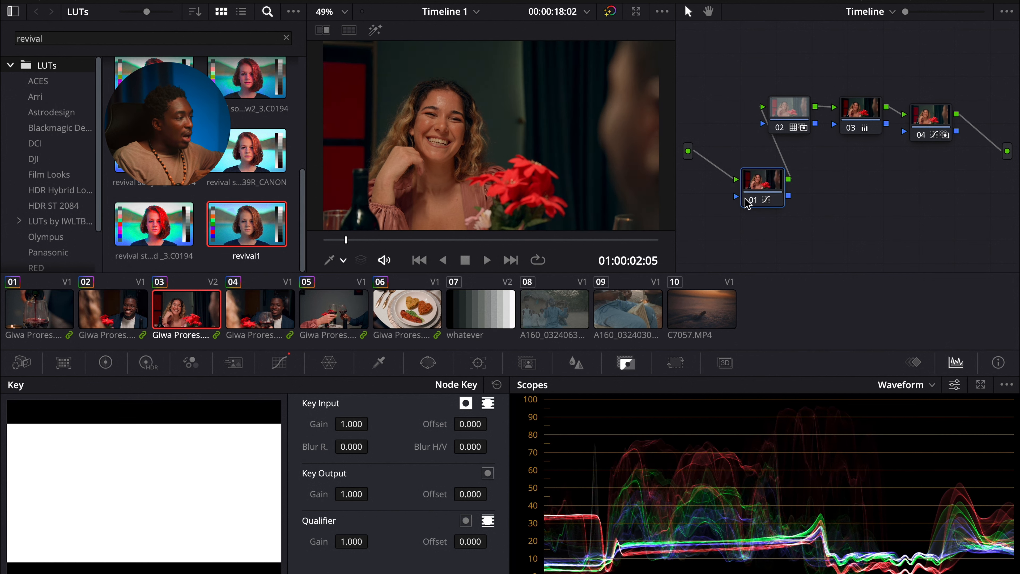
# Step: Step through the other clips in the timeline to review how the Timeline look affects each shot
pyautogui.click(317, 310)
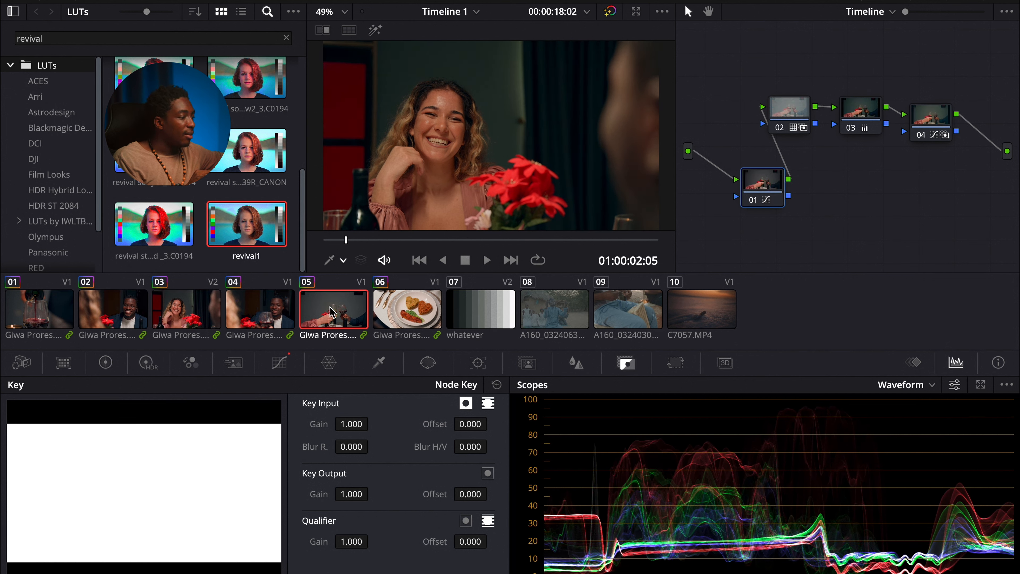
pyautogui.click(193, 316)
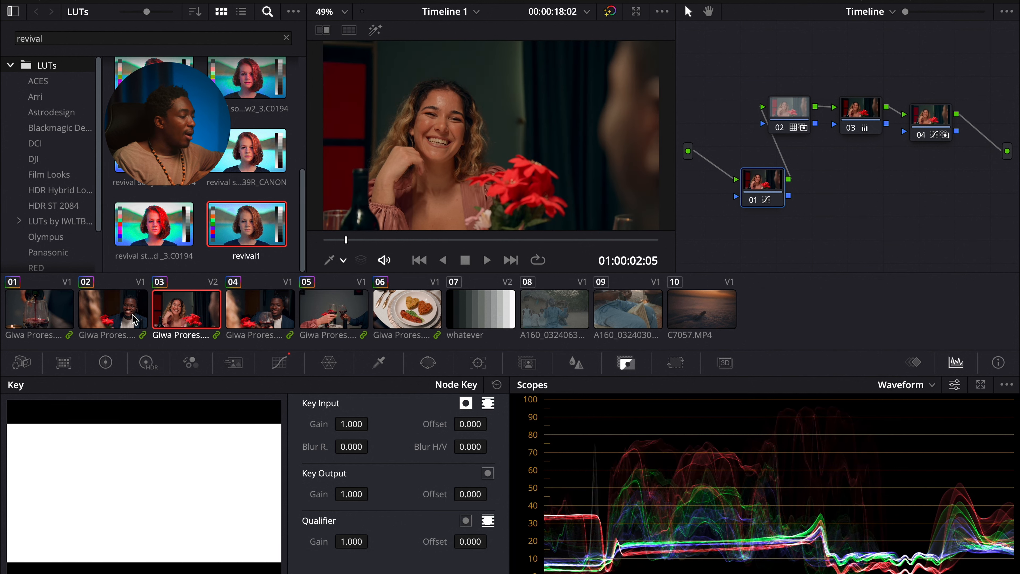
pyautogui.click(564, 321)
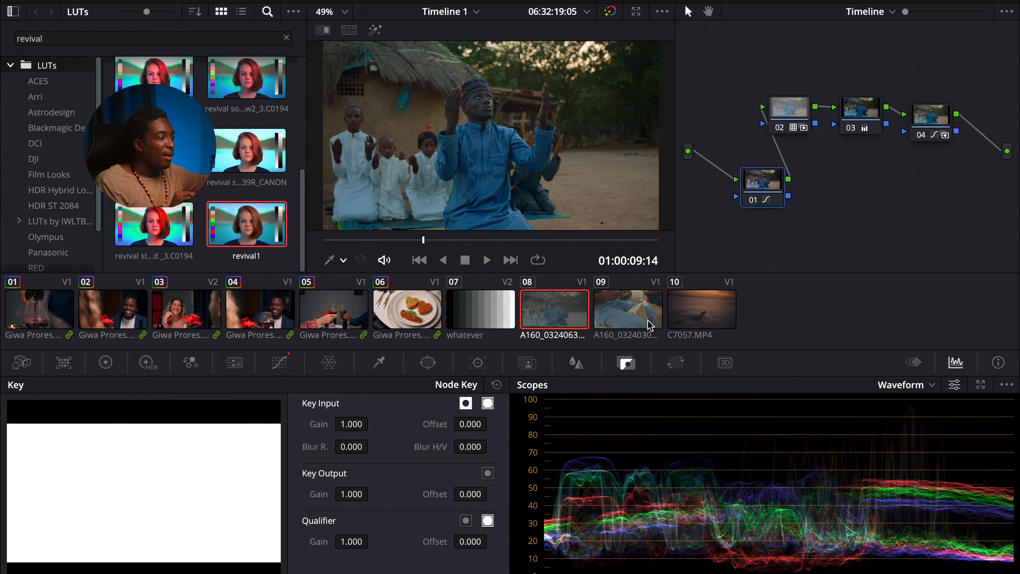
pyautogui.click(650, 325)
pyautogui.click(561, 322)
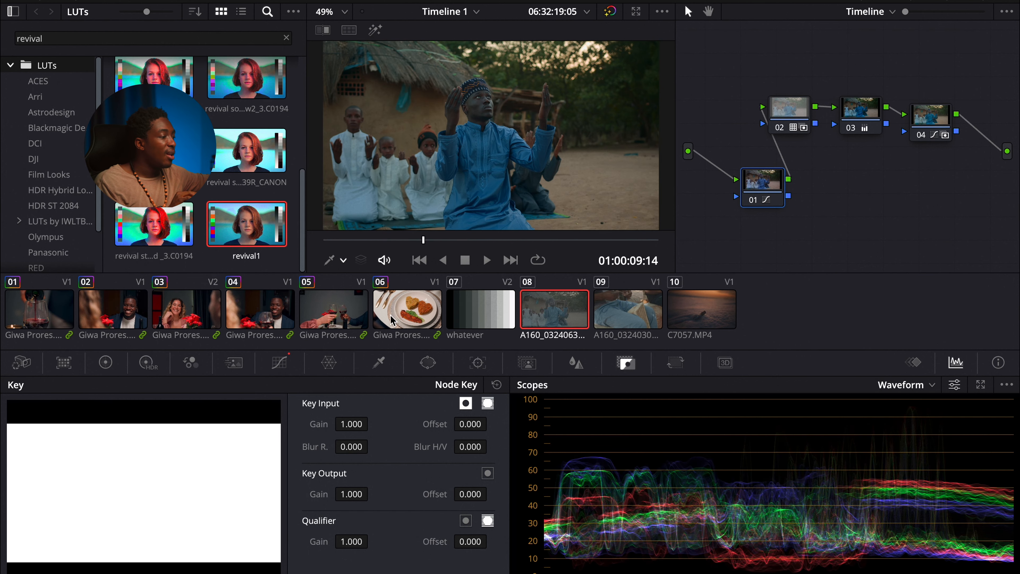
pyautogui.click(344, 320)
pyautogui.click(384, 321)
pyautogui.click(213, 321)
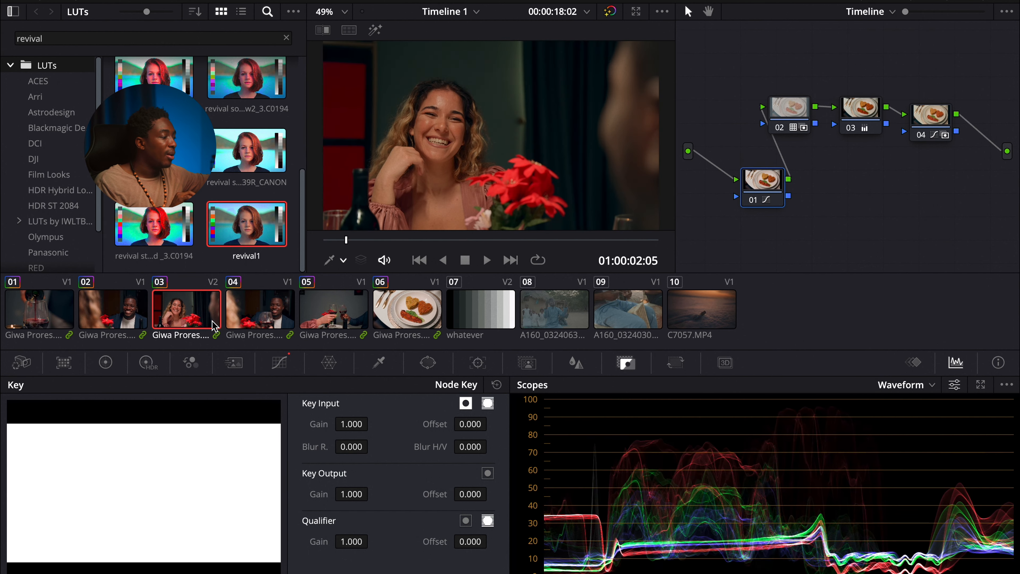
pyautogui.click(136, 318)
pyautogui.press('Down')
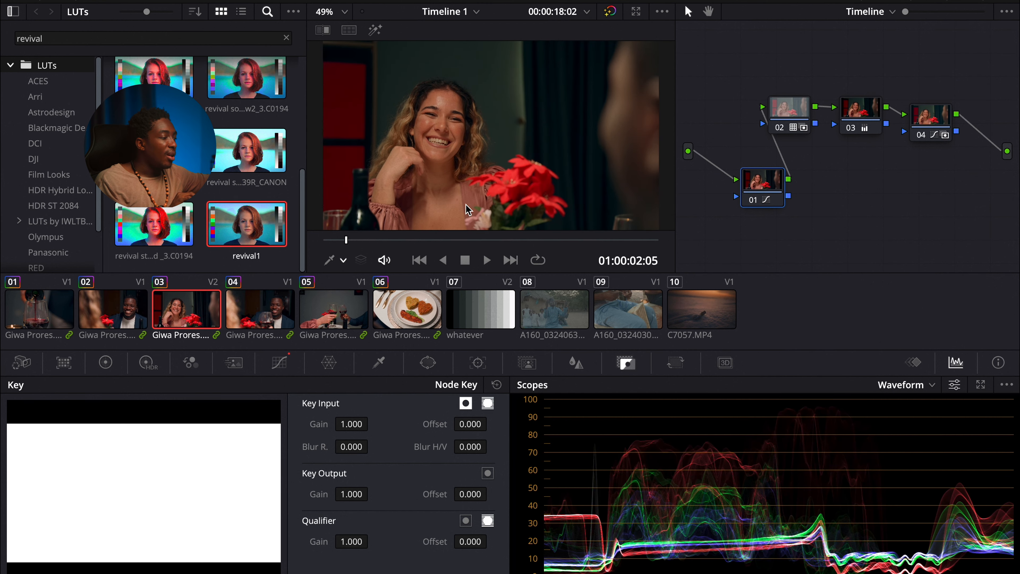
# Step: Switch the node graph to Clip level and add two serial nodes to the clip's tree
pyautogui.click(880, 12)
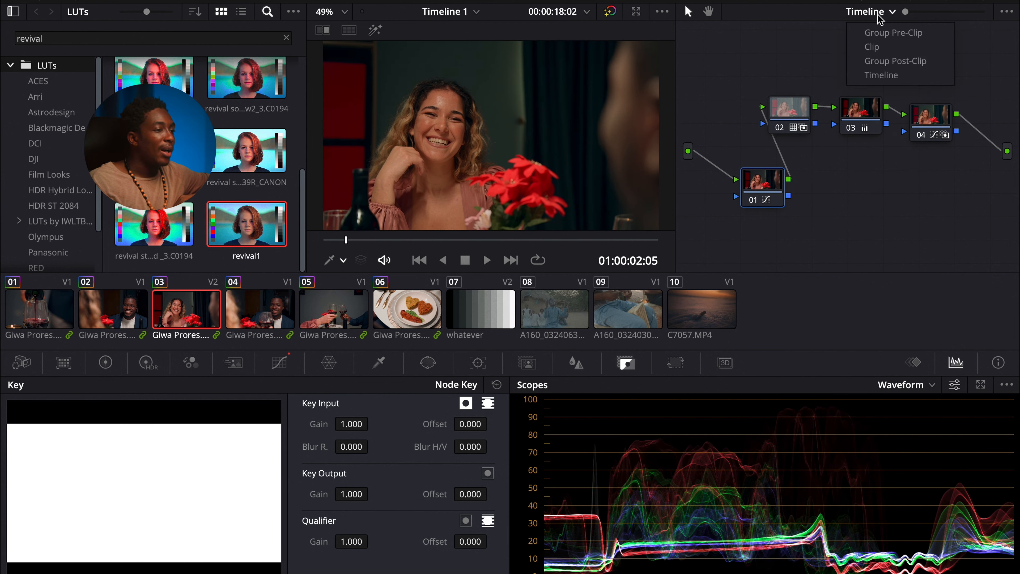
pyautogui.click(884, 46)
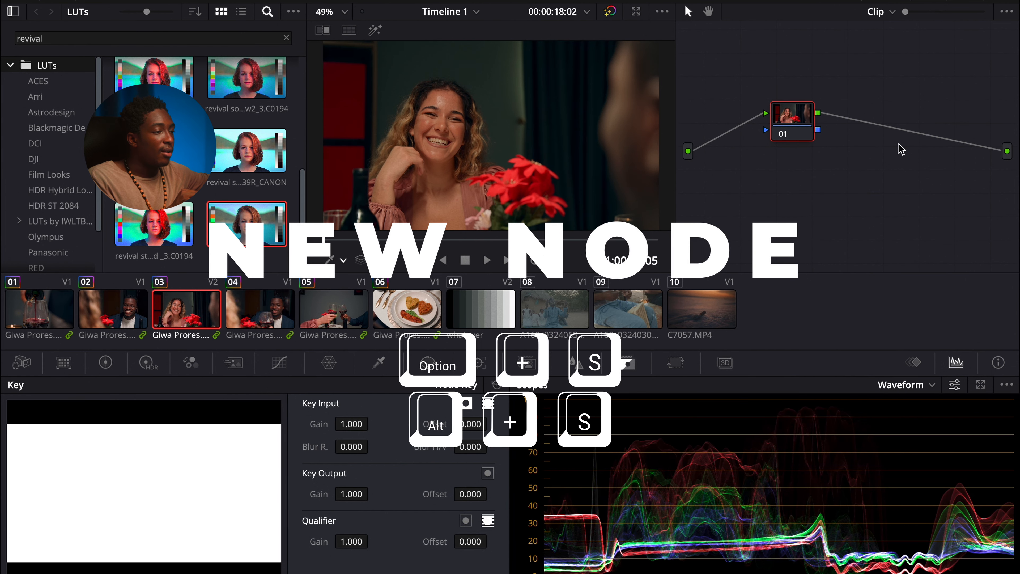
pyautogui.hotkey('alt', 's')
pyautogui.hotkey('alt', 's')
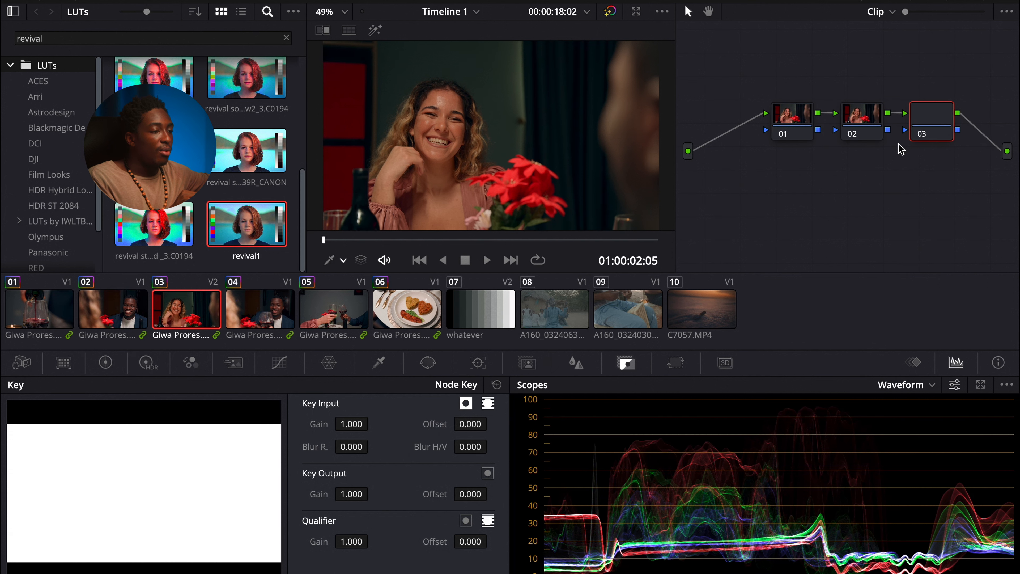
# Step: Label the third clip node as bal
pyautogui.rightClick(927, 124)
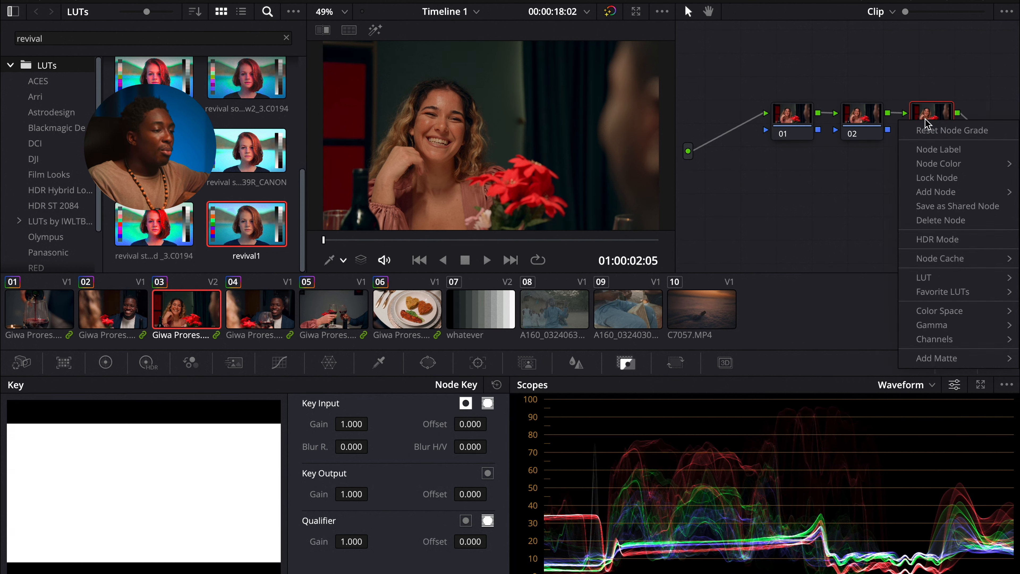
pyautogui.click(947, 153)
pyautogui.write('ba')
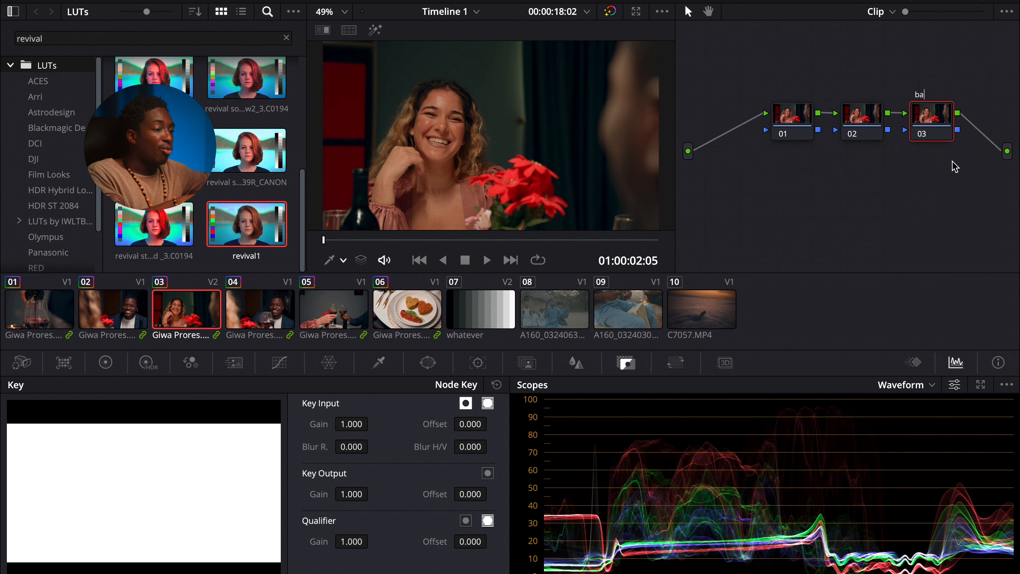
pyautogui.write('l')
# Step: Label the second clip node as cont
pyautogui.rightClick(863, 120)
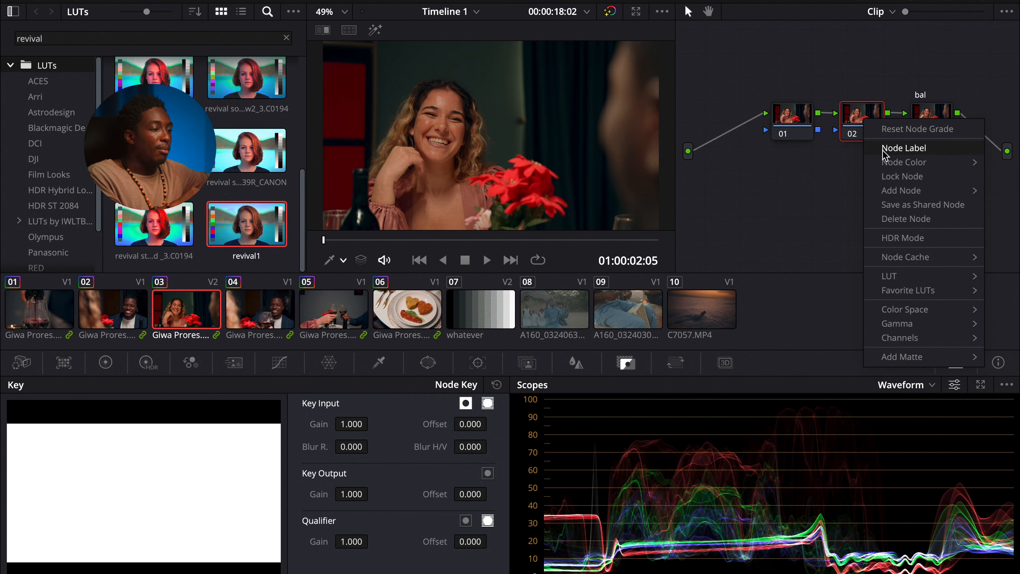
pyautogui.click(892, 149)
pyautogui.write('co')
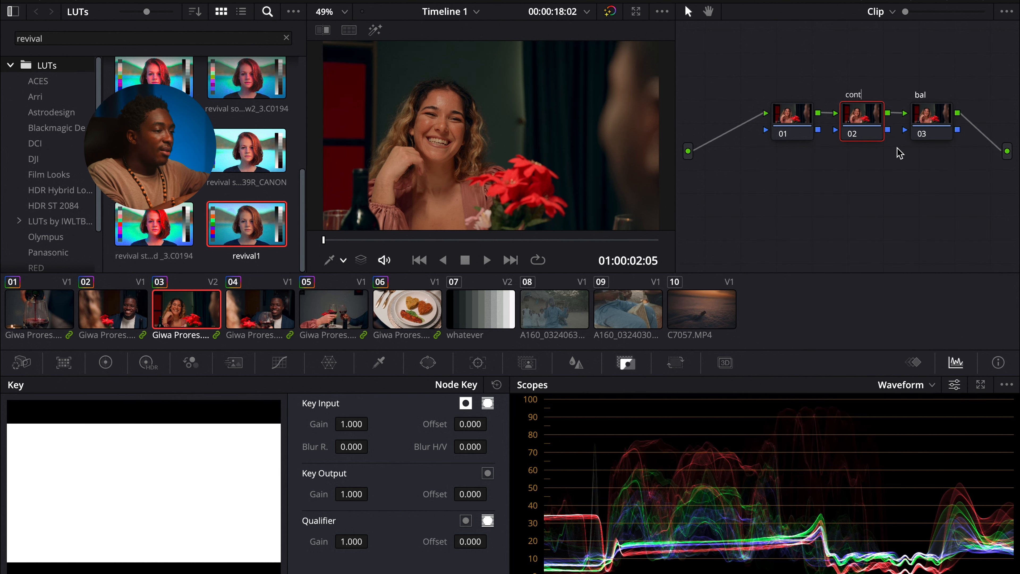
pyautogui.write('nt')
# Step: Label the first clip node as exp
pyautogui.click(801, 129)
pyautogui.rightClick(801, 129)
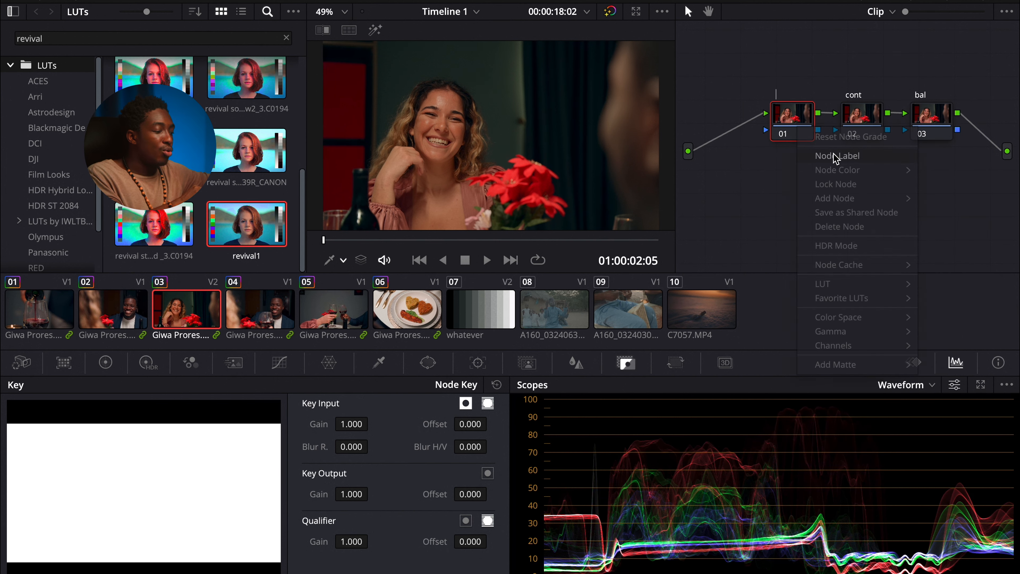
pyautogui.write('exp')
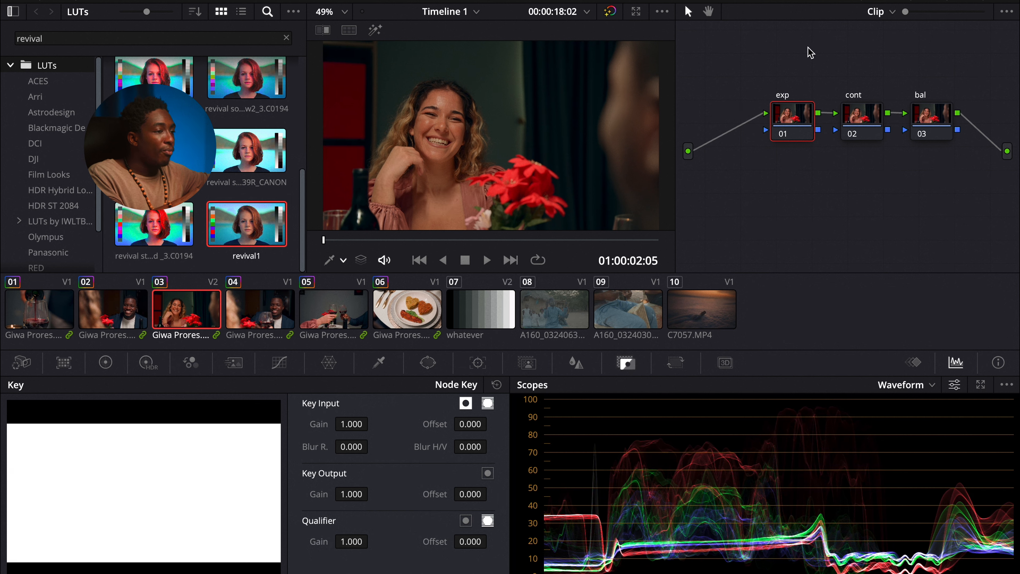
# Step: Reposition the exp and cont nodes and set the cont node's Contrast to 1.116 in the color wheels
pyautogui.moveTo(801, 118); pyautogui.dragTo(779, 114)
pyautogui.click(105, 362)
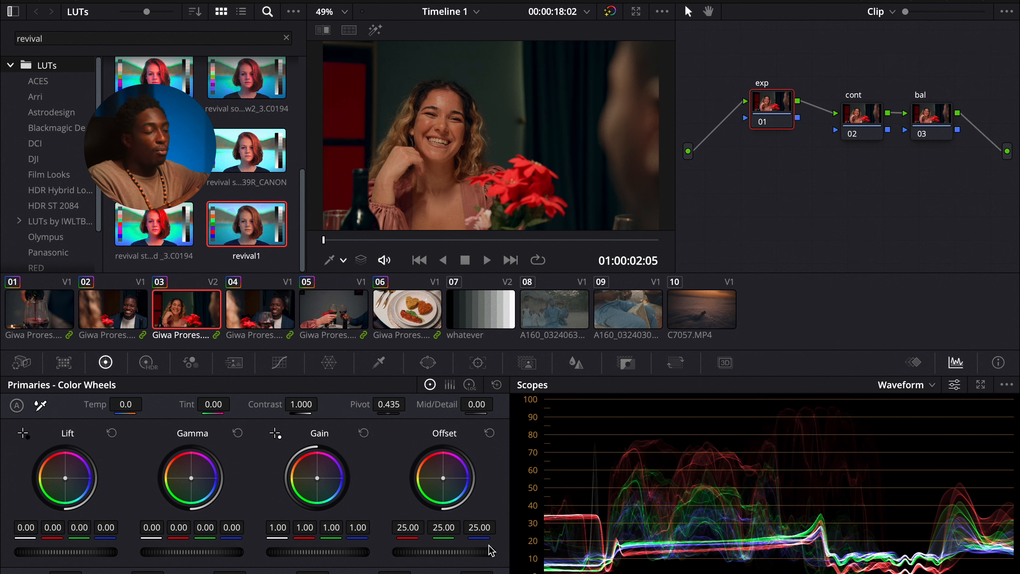
pyautogui.moveTo(869, 116); pyautogui.dragTo(857, 116)
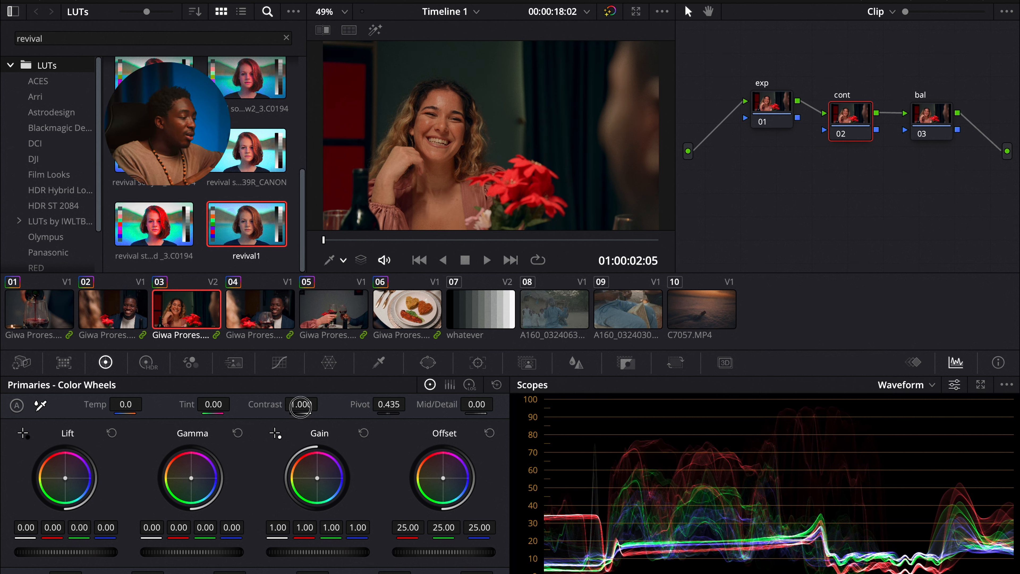
pyautogui.moveTo(301, 406)
pyautogui.mouseDown()
pyautogui.moveTo(336, 401)
pyautogui.moveTo(338, 387)
pyautogui.moveTo(309, 404)
pyautogui.mouseUp()
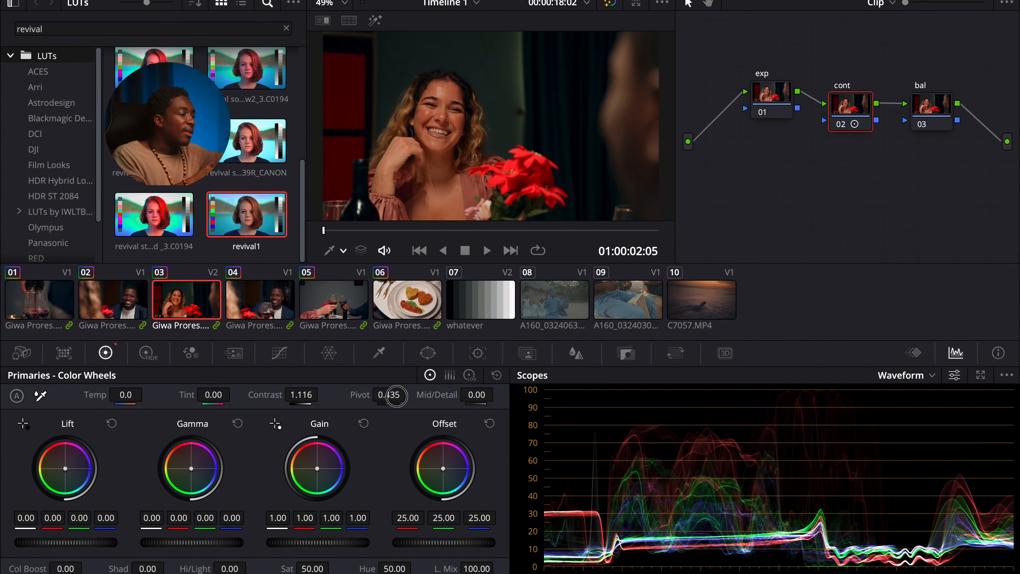
# Step: On the cont node, set Pivot to 0.253, lower Gain to 0.93 and pull Hi/Light down to about -14
pyautogui.moveTo(397, 396); pyautogui.dragTo(294, 395)
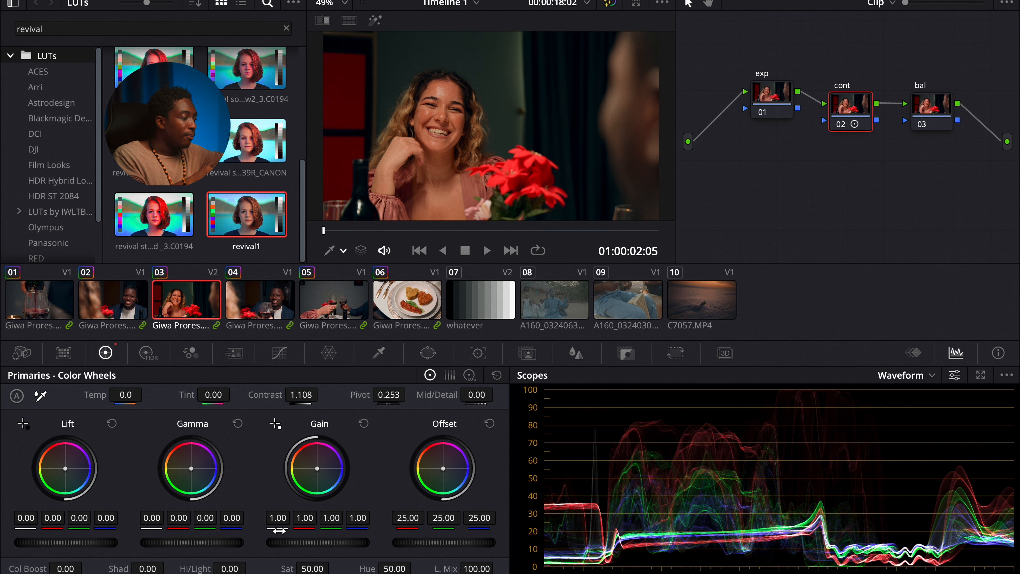
pyautogui.moveTo(359, 549); pyautogui.dragTo(305, 548)
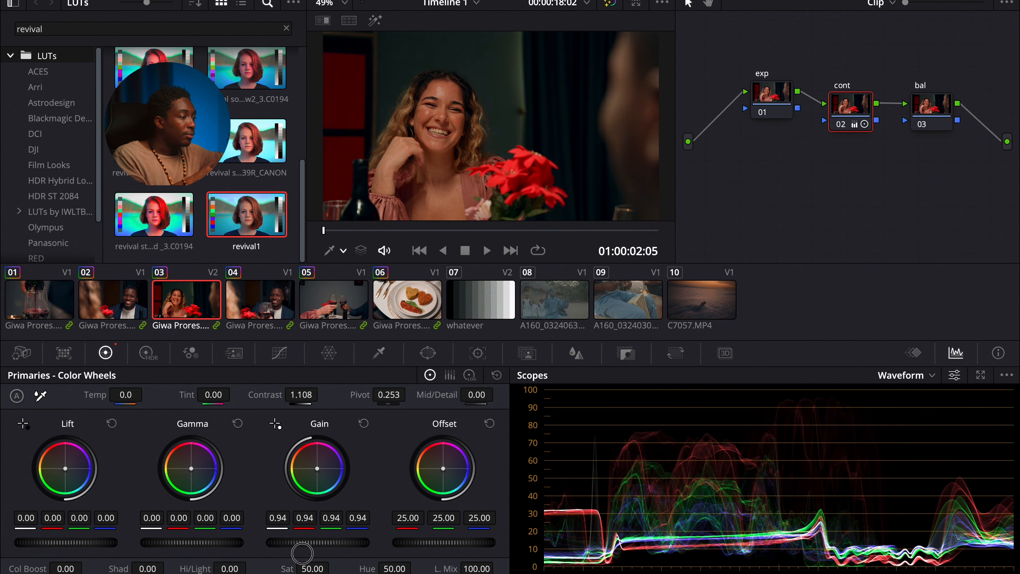
pyautogui.moveTo(197, 546); pyautogui.dragTo(209, 568)
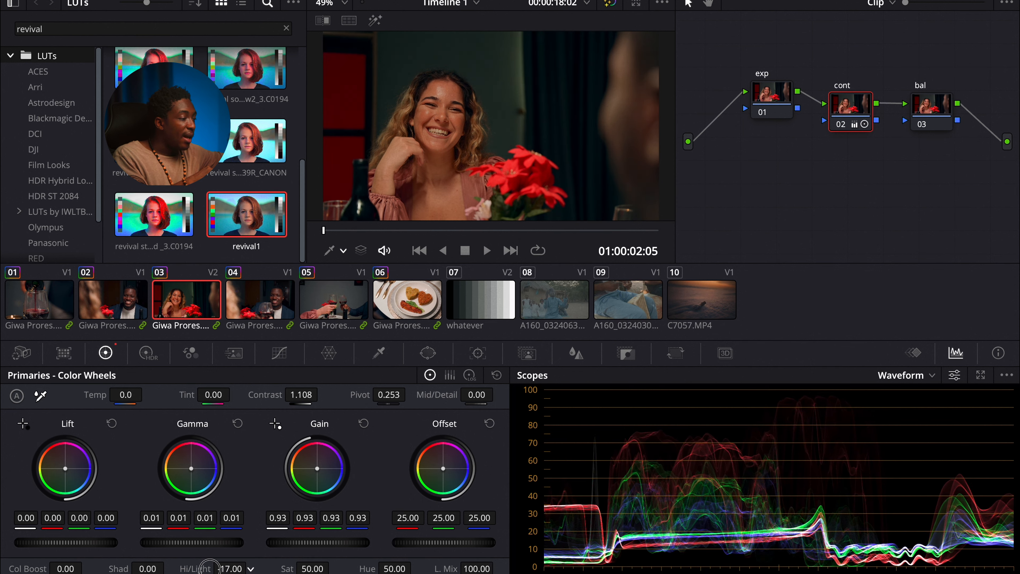
# Step: Preview the graded frame in the full-screen viewer and return to the Color page
pyautogui.hotkey('ctrl', 'f')
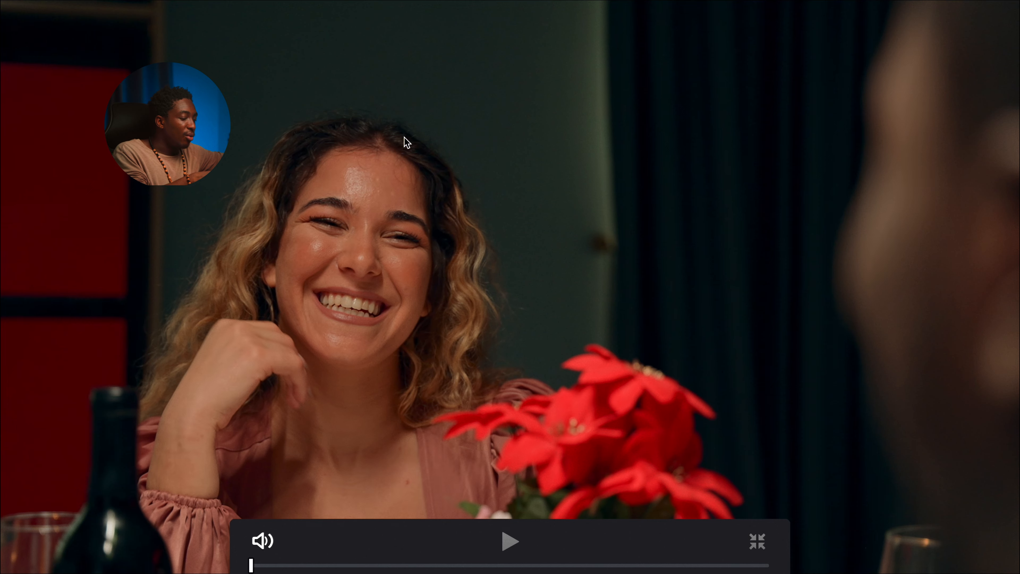
pyautogui.press('Escape')
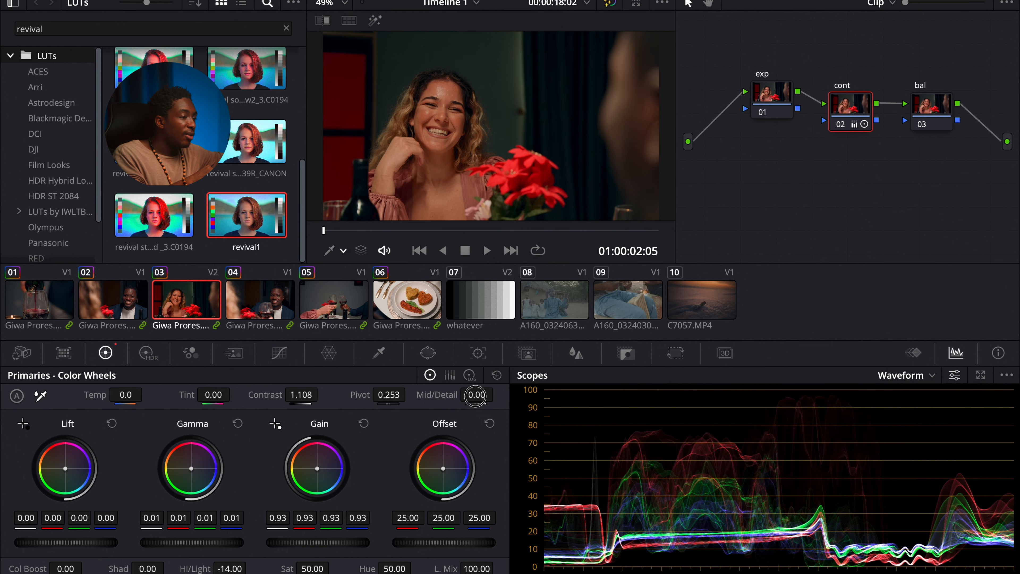
pyautogui.hotkey('ctrl', 'f')
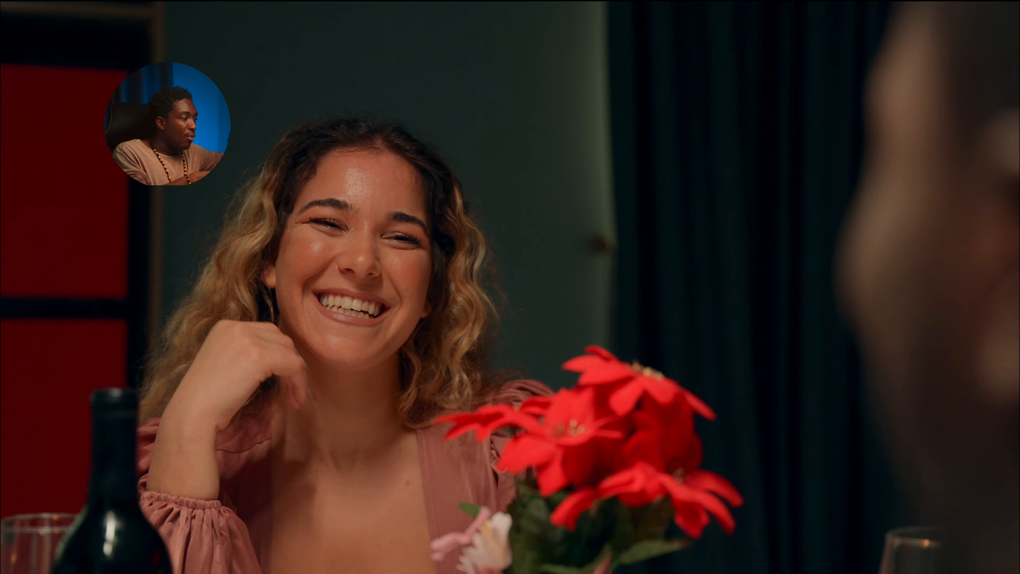
pyautogui.press('Escape')
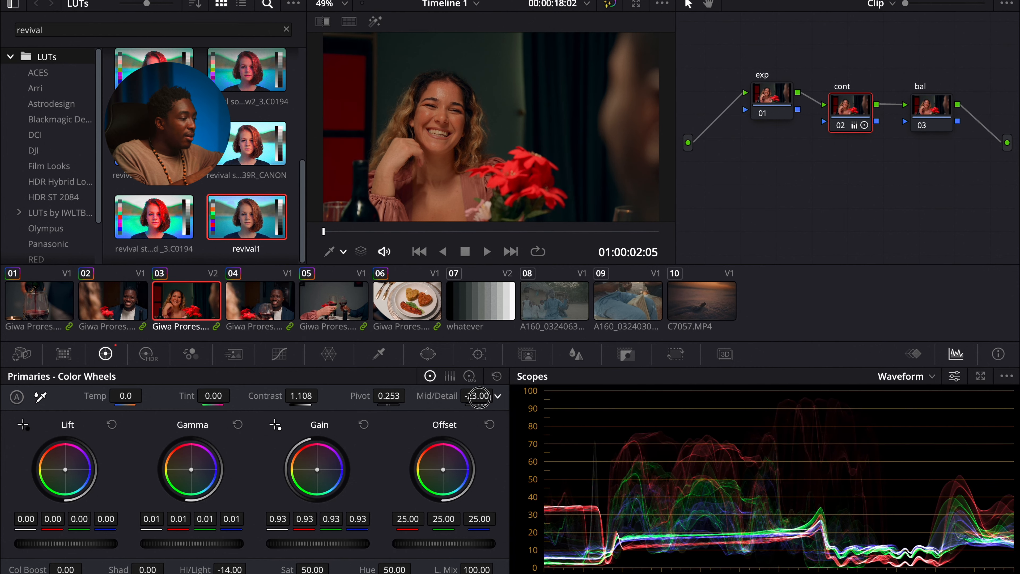
# Step: Add a parallel node alongside the bal node and clean up the node graph
pyautogui.click(939, 127)
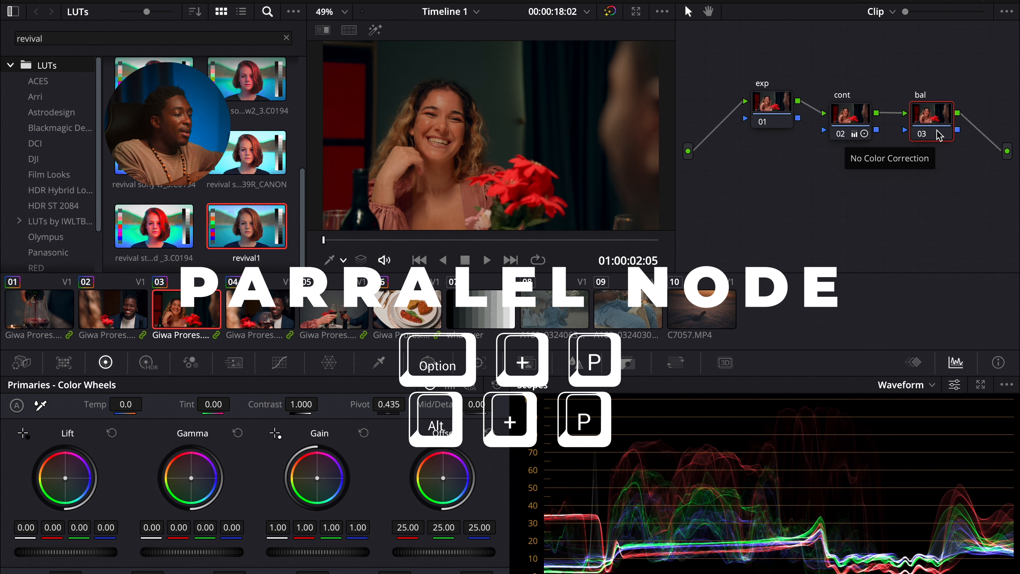
pyautogui.hotkey('alt', 'p')
pyautogui.rightClick(881, 194)
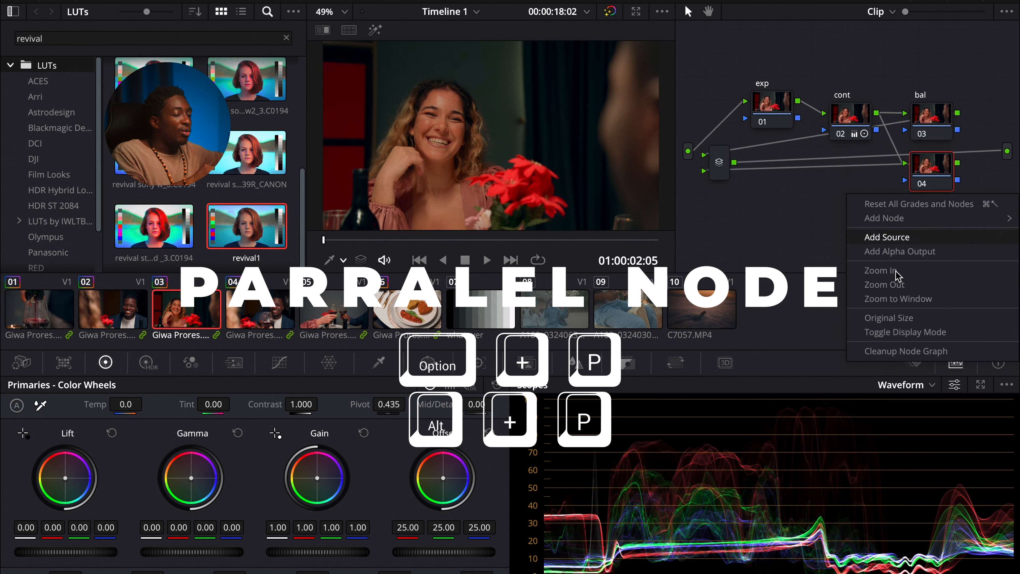
pyautogui.click(929, 351)
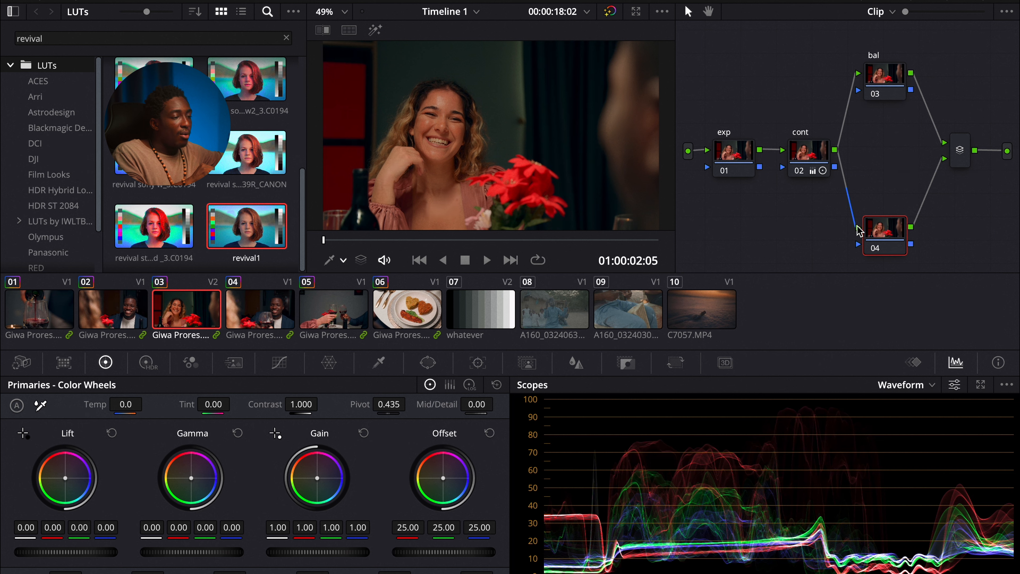
# Step: Reconnect the lower parallel node's input to the exp node's output
pyautogui.moveTo(858, 231); pyautogui.dragTo(826, 197)
pyautogui.moveTo(859, 231); pyautogui.dragTo(692, 158)
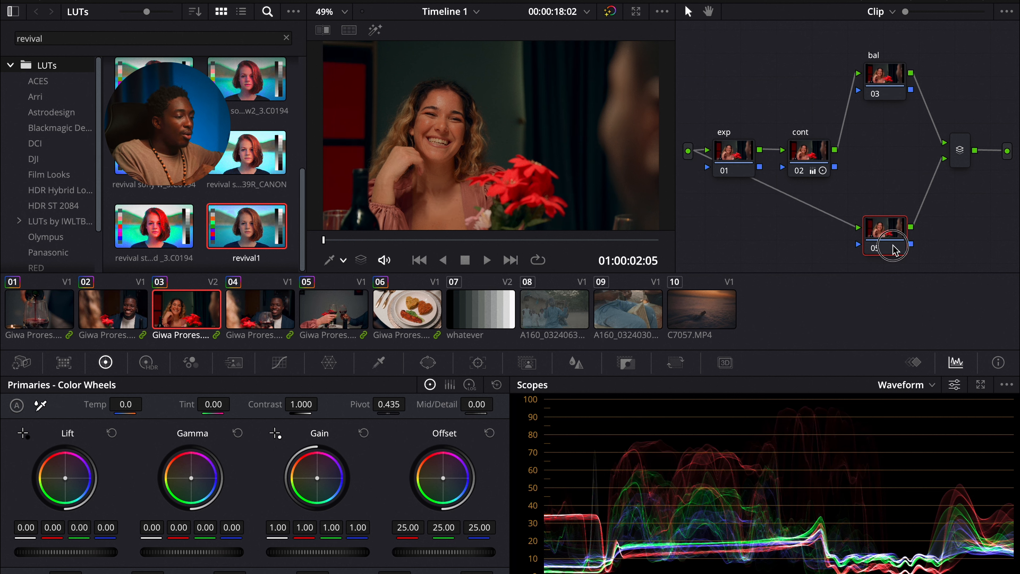
# Step: Add a serial node before the lower parallel node and arrange the new nodes in the branch
pyautogui.hotkey('shift', 's')
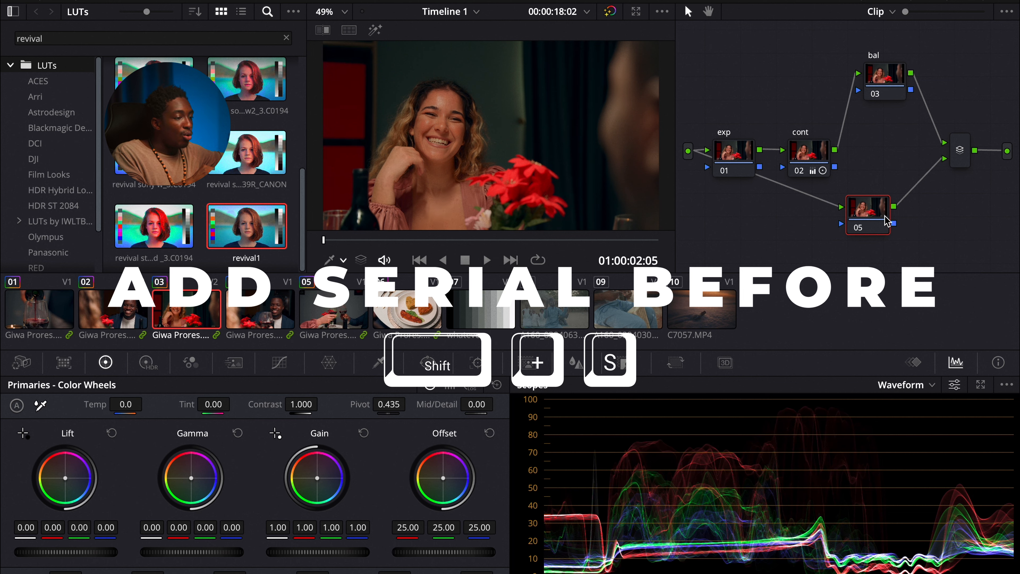
pyautogui.hotkey('shift', 's')
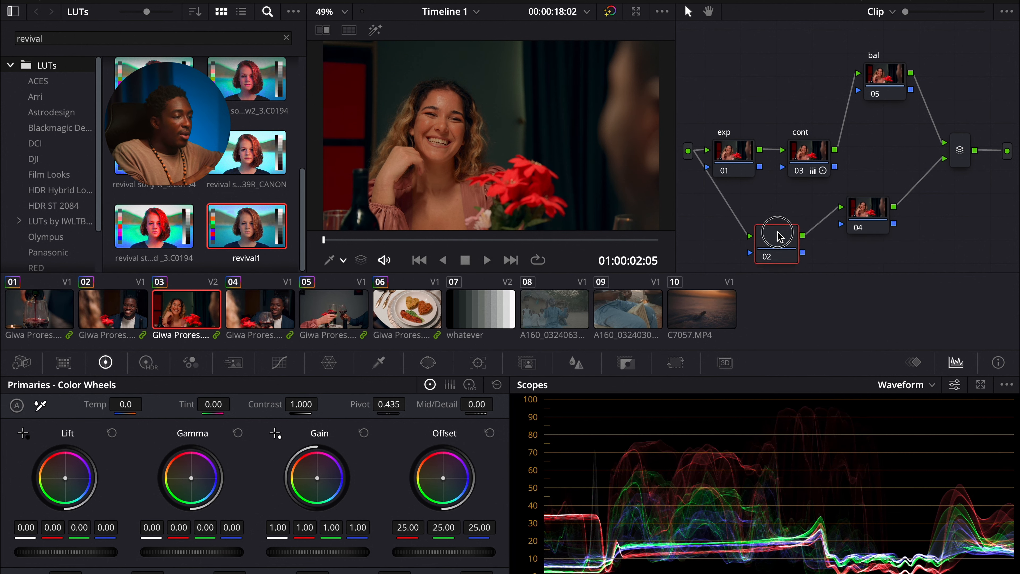
pyautogui.moveTo(772, 220); pyautogui.dragTo(775, 218)
pyautogui.moveTo(870, 212); pyautogui.dragTo(872, 215)
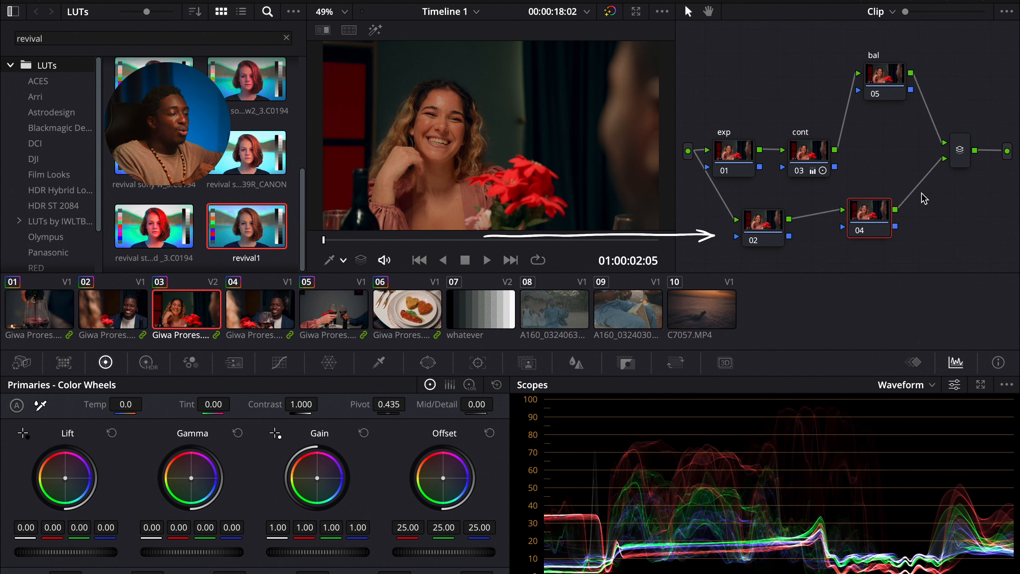
pyautogui.click(762, 223)
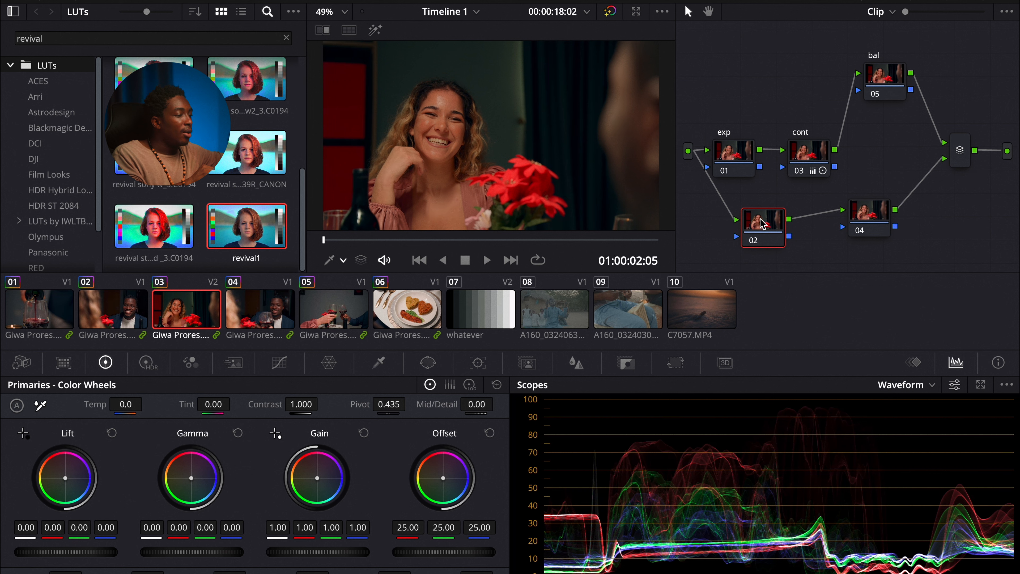
pyautogui.moveTo(764, 226); pyautogui.dragTo(754, 222)
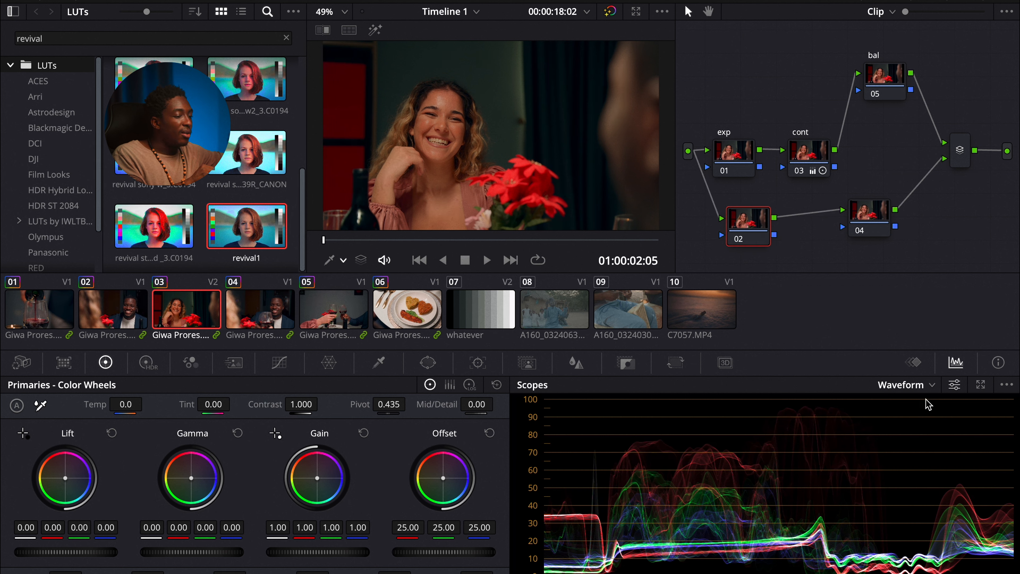
# Step: Switch the scopes to Vectorscope and open the Sat vs Sat curve for node 02
pyautogui.click(930, 387)
pyautogui.click(923, 437)
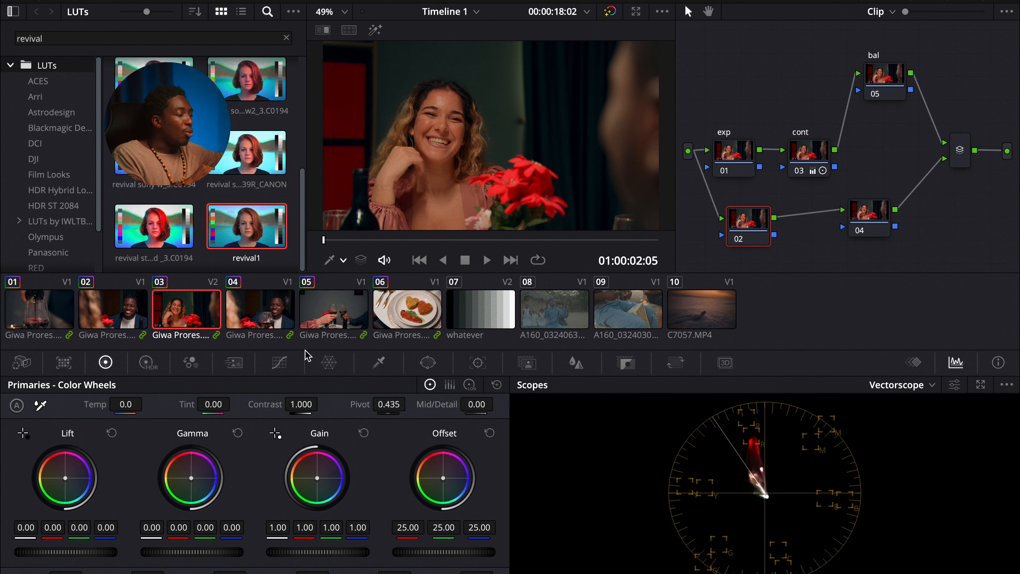
pyautogui.click(296, 365)
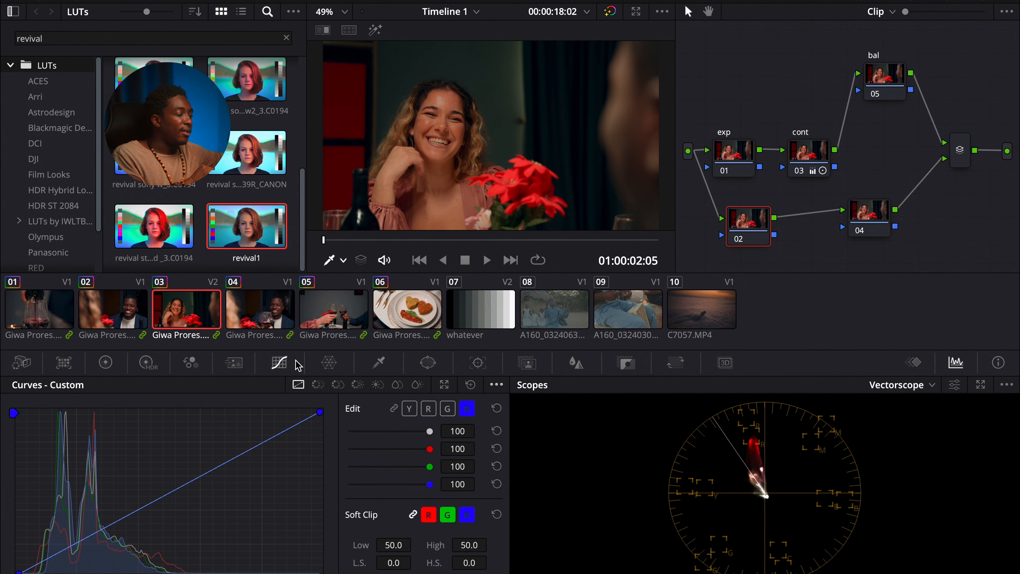
pyautogui.click(337, 385)
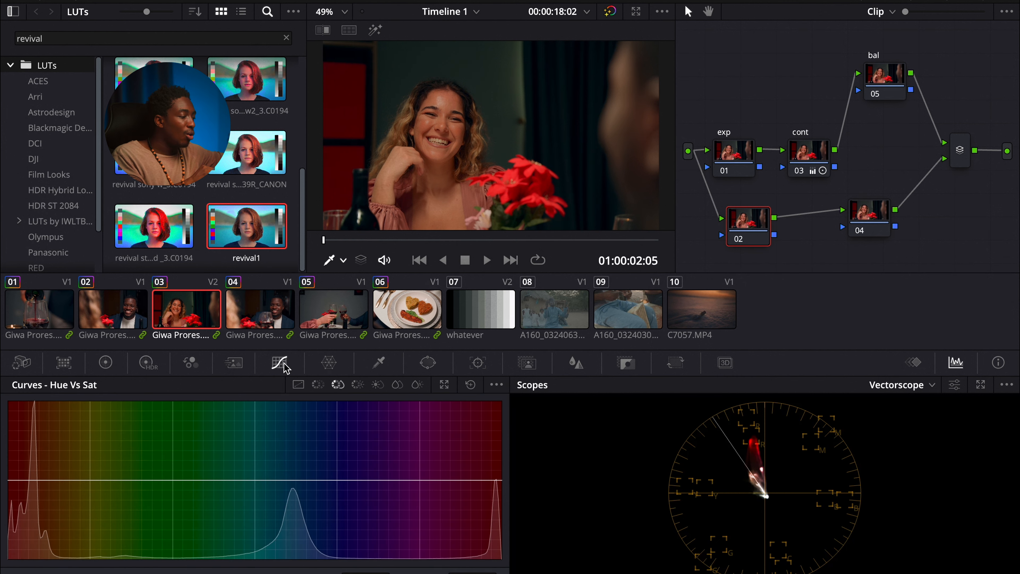
pyautogui.click(358, 385)
pyautogui.click(378, 385)
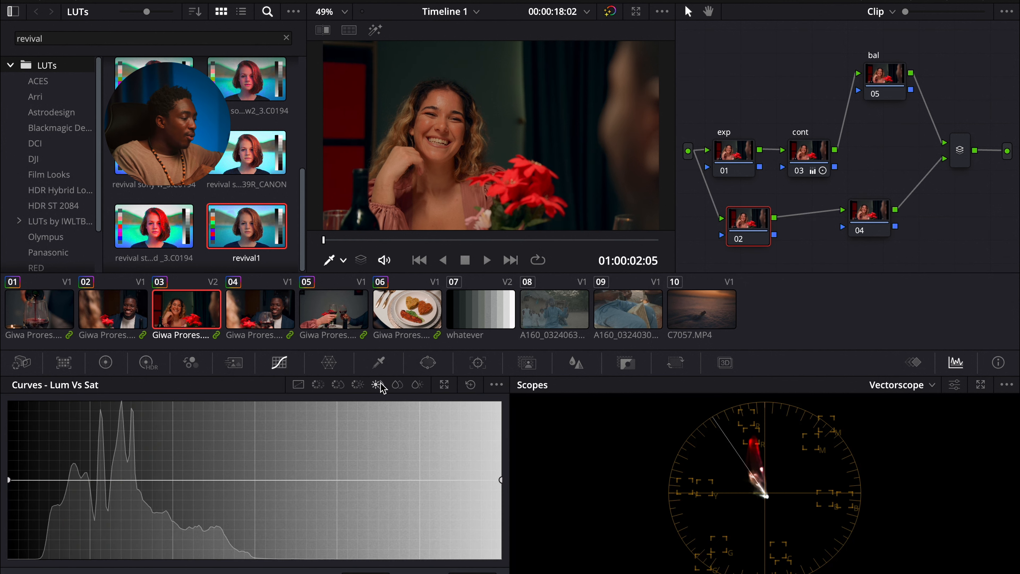
pyautogui.click(397, 385)
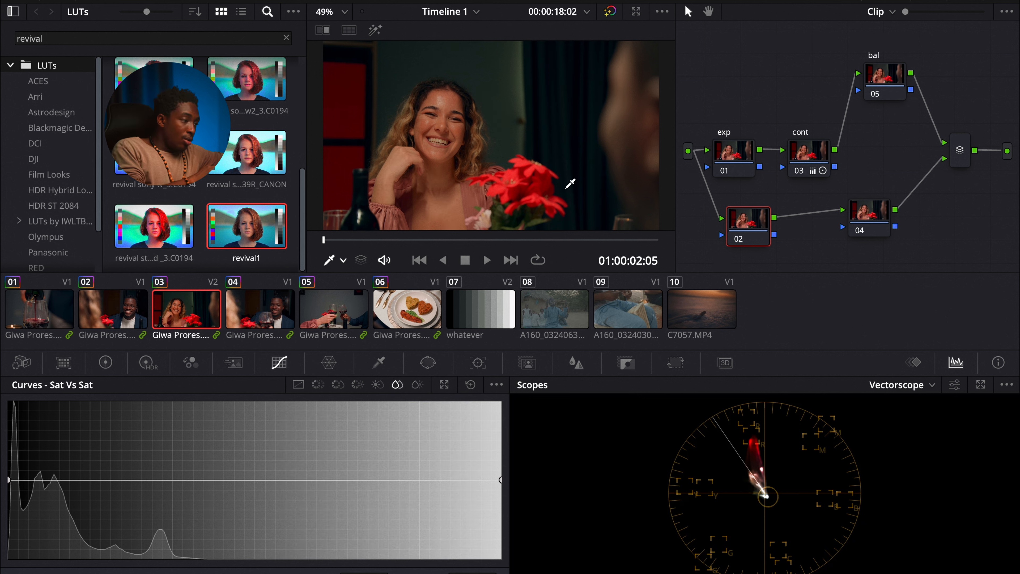
# Step: Sample the red flowers and pull down the Sat vs Sat curve to reduce their saturation, toggling node 02 to compare
pyautogui.click(519, 170)
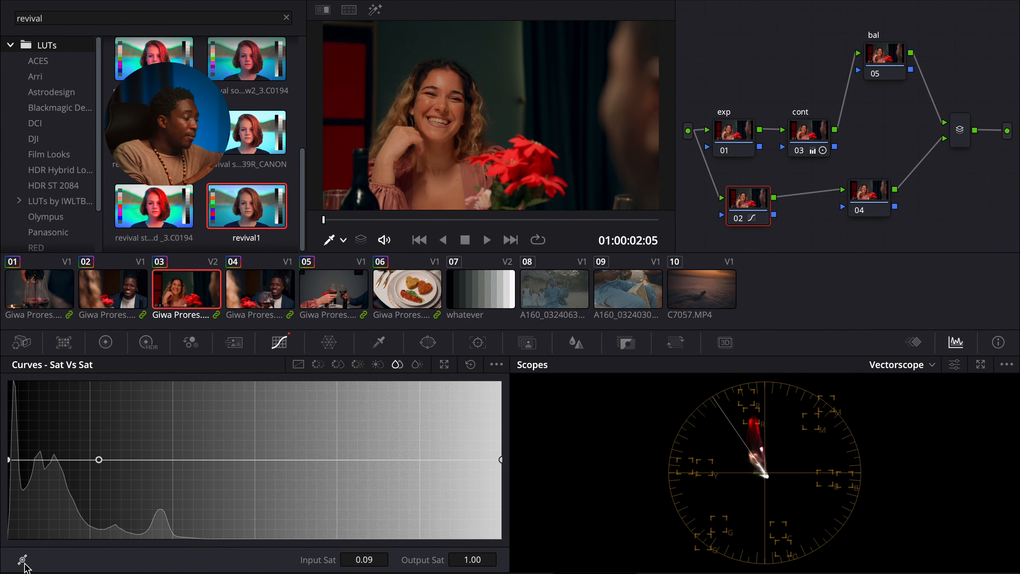
pyautogui.click(24, 562)
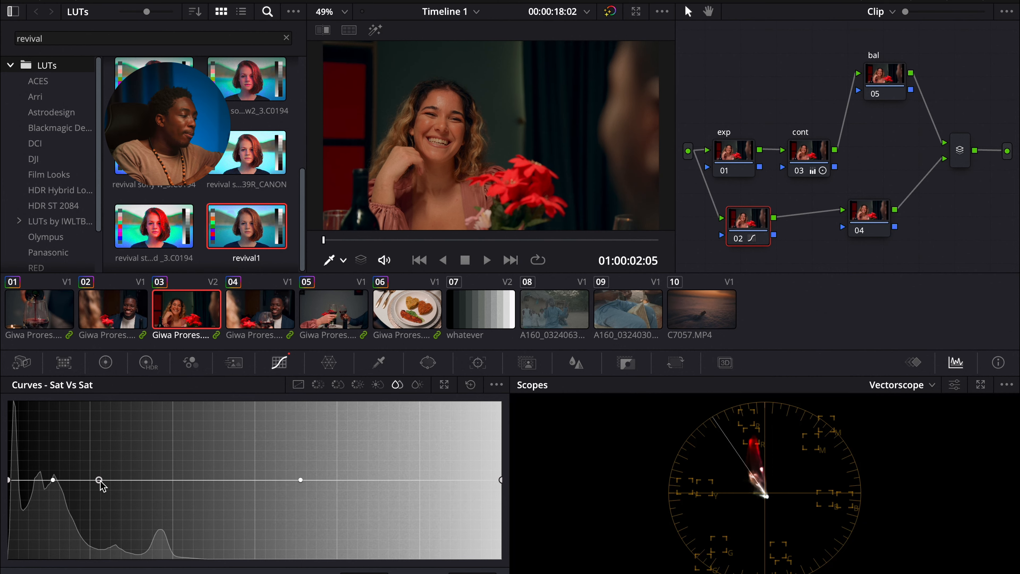
pyautogui.moveTo(100, 482); pyautogui.dragTo(101, 514)
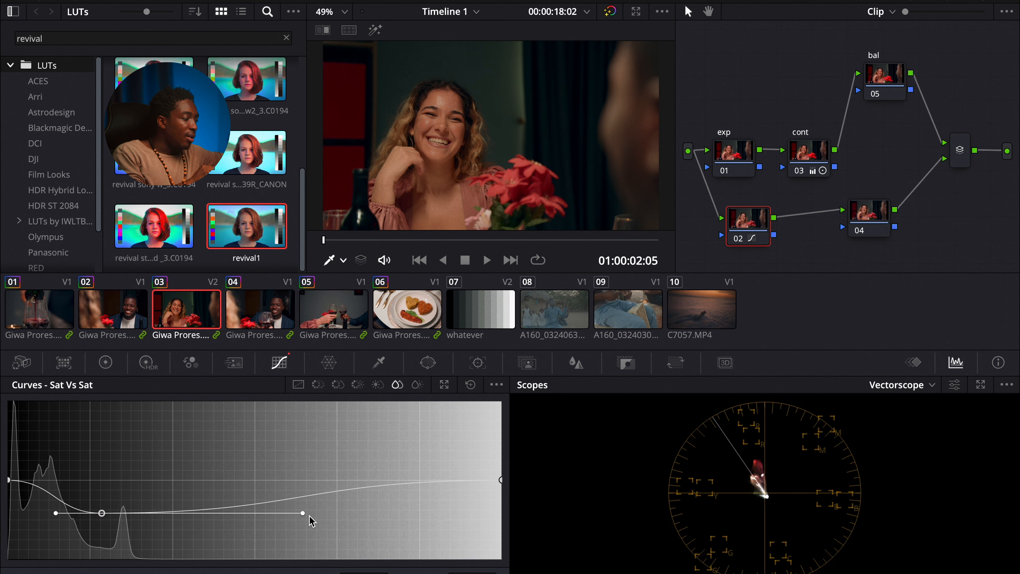
pyautogui.moveTo(304, 516); pyautogui.dragTo(230, 517)
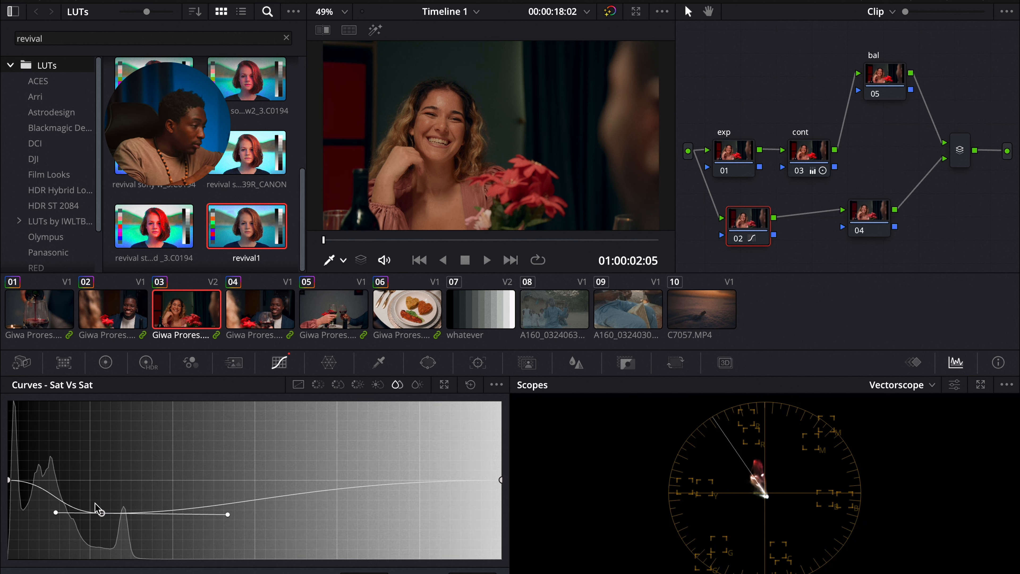
pyautogui.moveTo(101, 513); pyautogui.dragTo(105, 511)
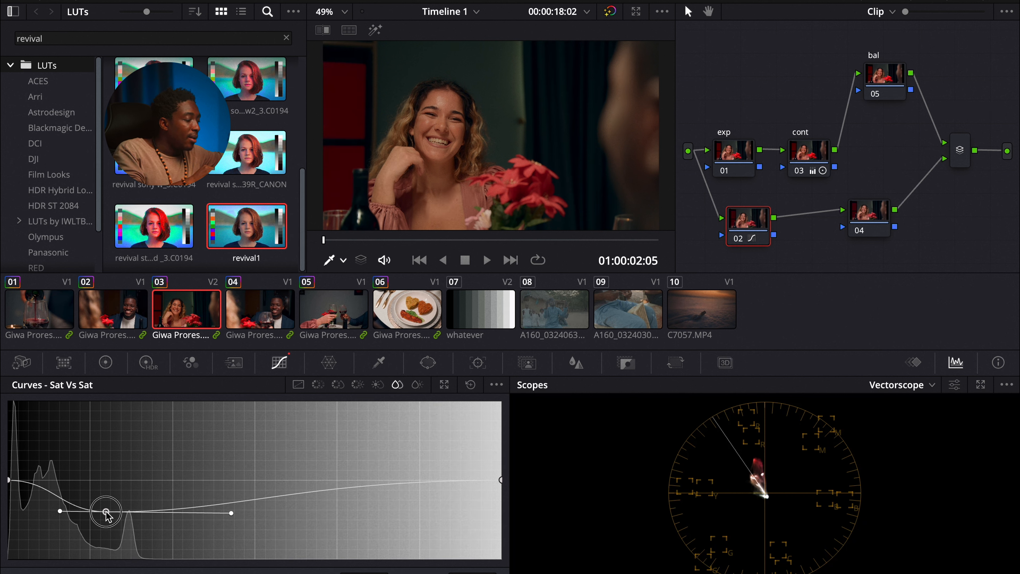
pyautogui.moveTo(230, 512); pyautogui.dragTo(161, 517)
pyautogui.click(9, 480)
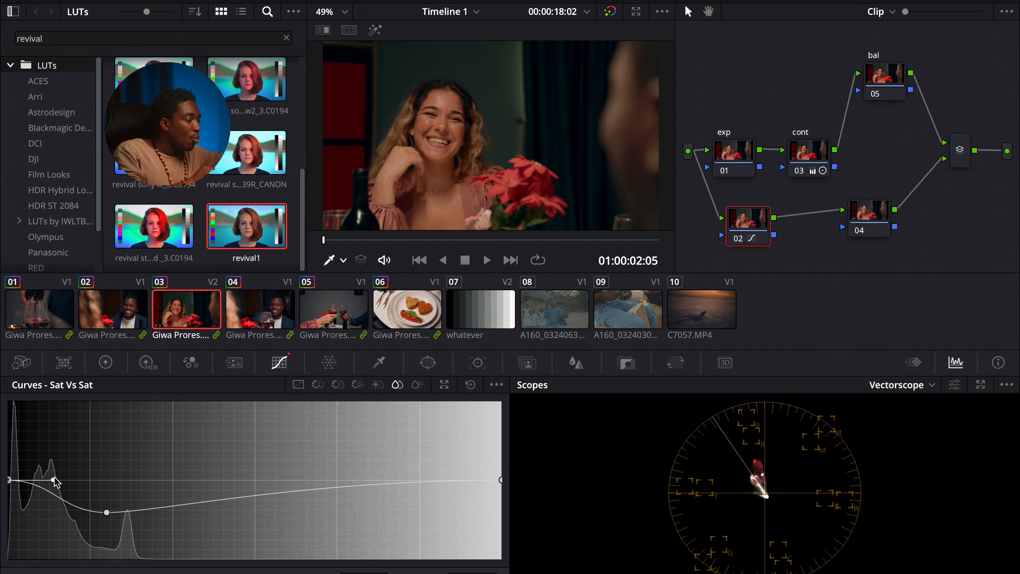
pyautogui.moveTo(54, 479)
pyautogui.mouseDown()
pyautogui.moveTo(119, 476)
pyautogui.moveTo(95, 479)
pyautogui.moveTo(66, 506)
pyautogui.moveTo(72, 479)
pyautogui.mouseUp()
pyautogui.click(107, 512)
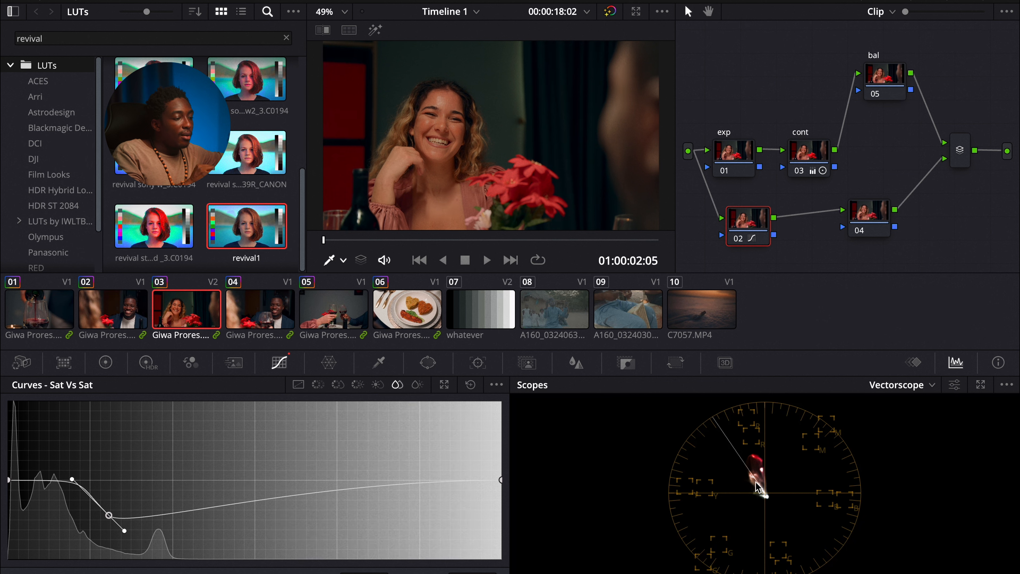
pyautogui.click(738, 238)
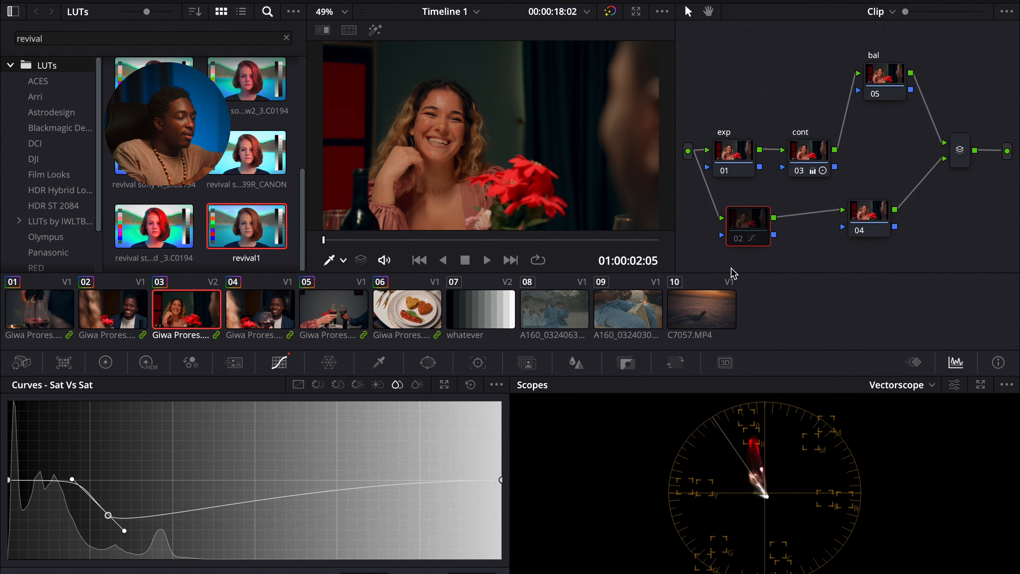
pyautogui.click(737, 240)
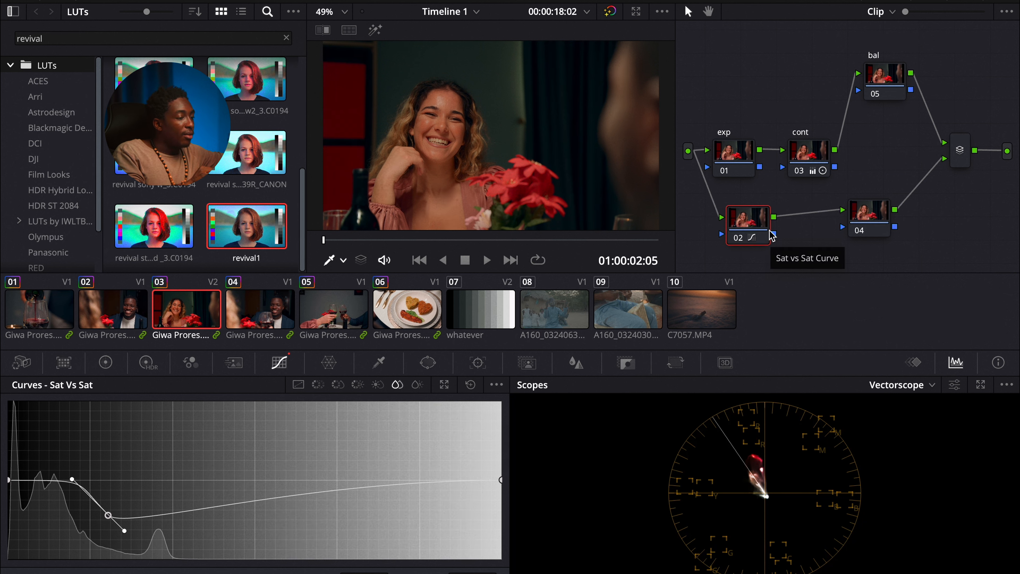
# Step: Move node 04 closer to node 02 and label it color
pyautogui.click(867, 217)
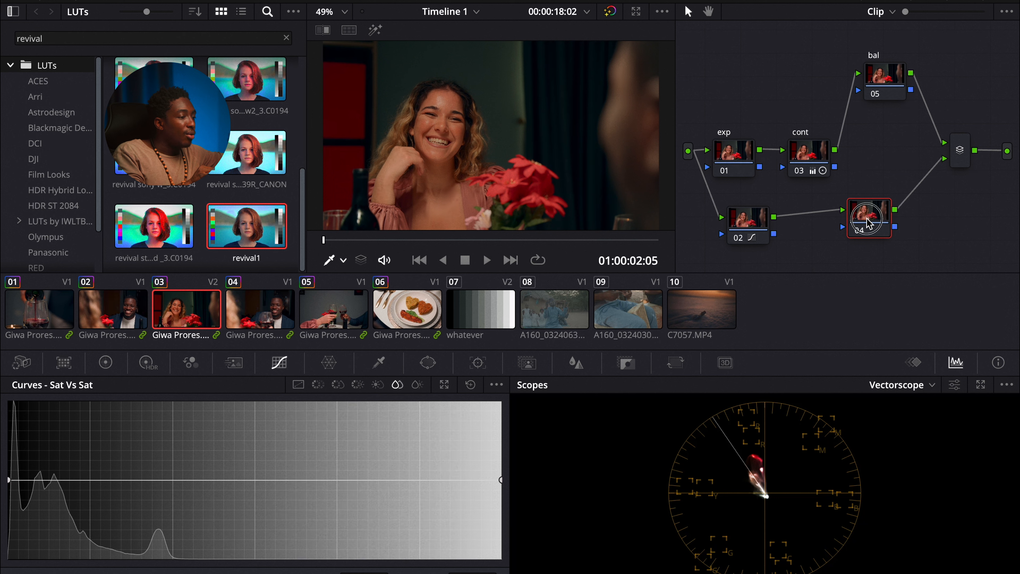
pyautogui.moveTo(869, 222); pyautogui.dragTo(827, 228)
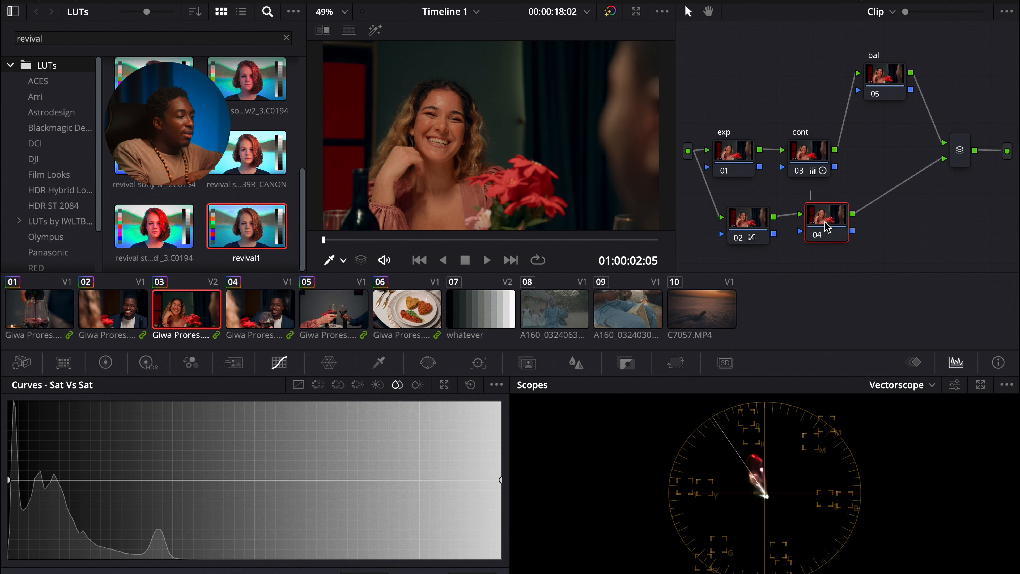
pyautogui.doubleClick(829, 200)
pyautogui.write('color')
pyautogui.press('Return')
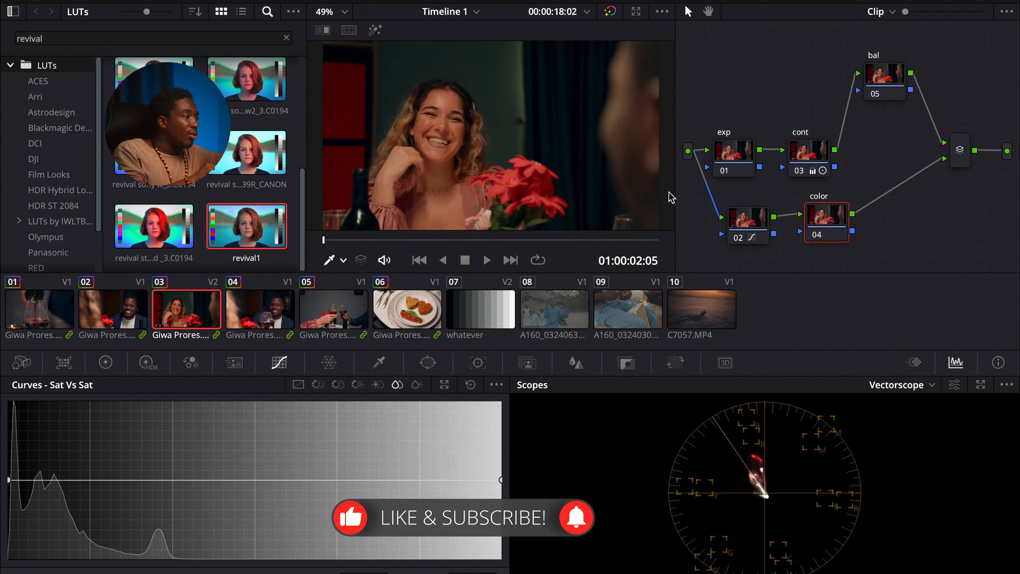
pyautogui.moveTo(510, 0)
pyautogui.click(90, 1)
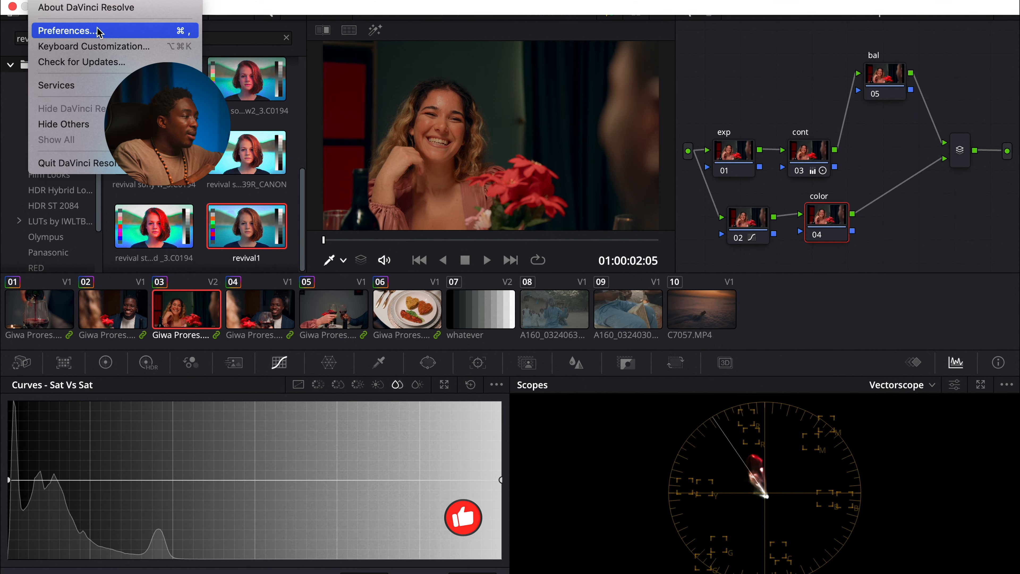
pyautogui.click(830, 219)
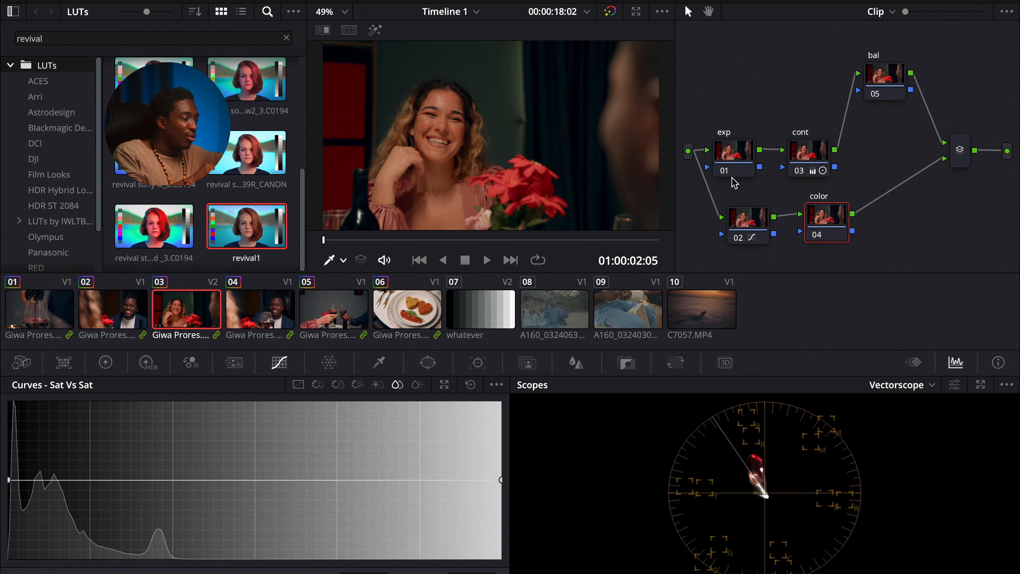
# Step: Open node 04's Hue vs Hue curve and pull a point in the cyan range down to shift those hues
pyautogui.click(90, 4)
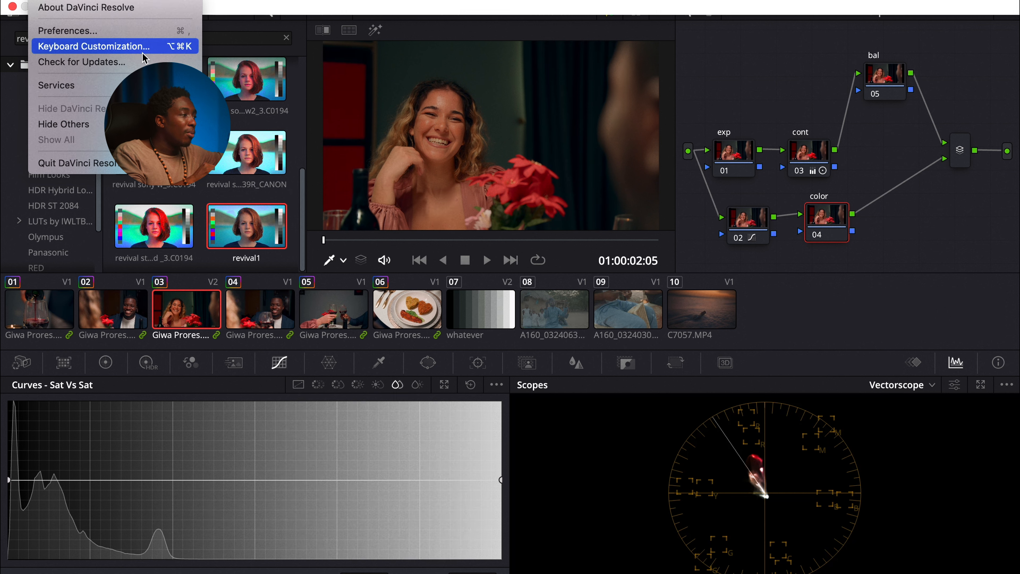
pyautogui.click(841, 228)
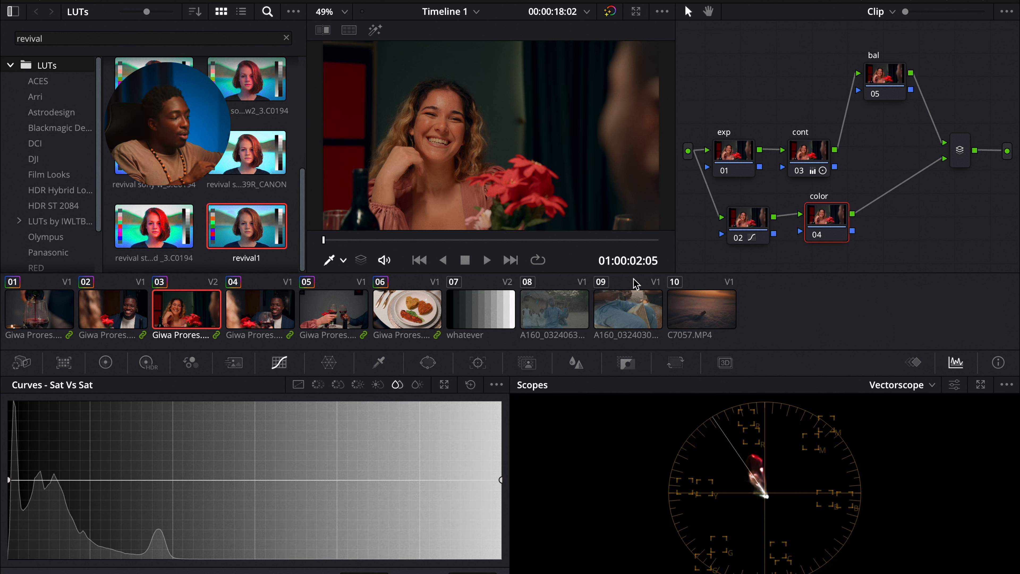
pyautogui.click(322, 389)
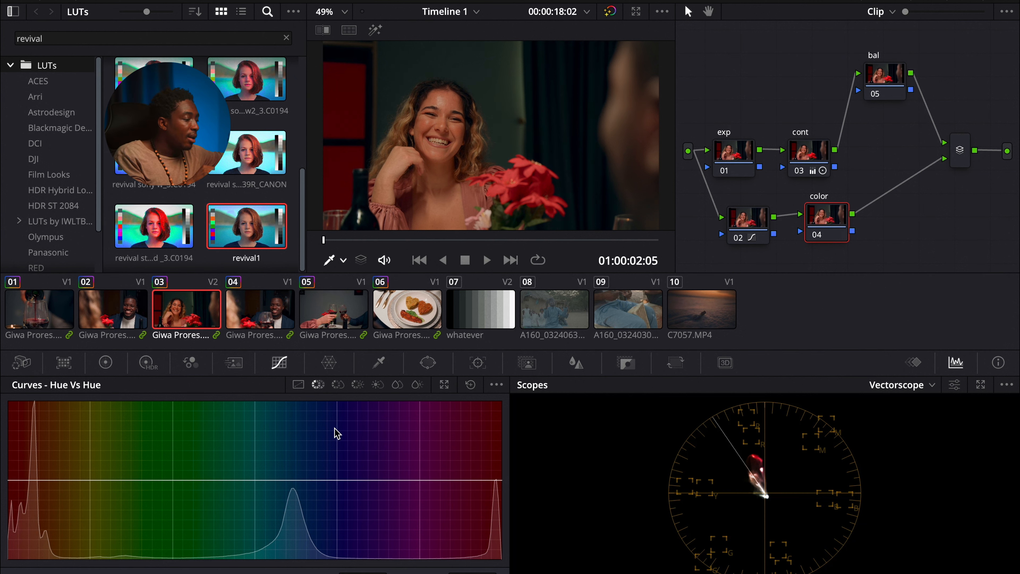
pyautogui.click(253, 480)
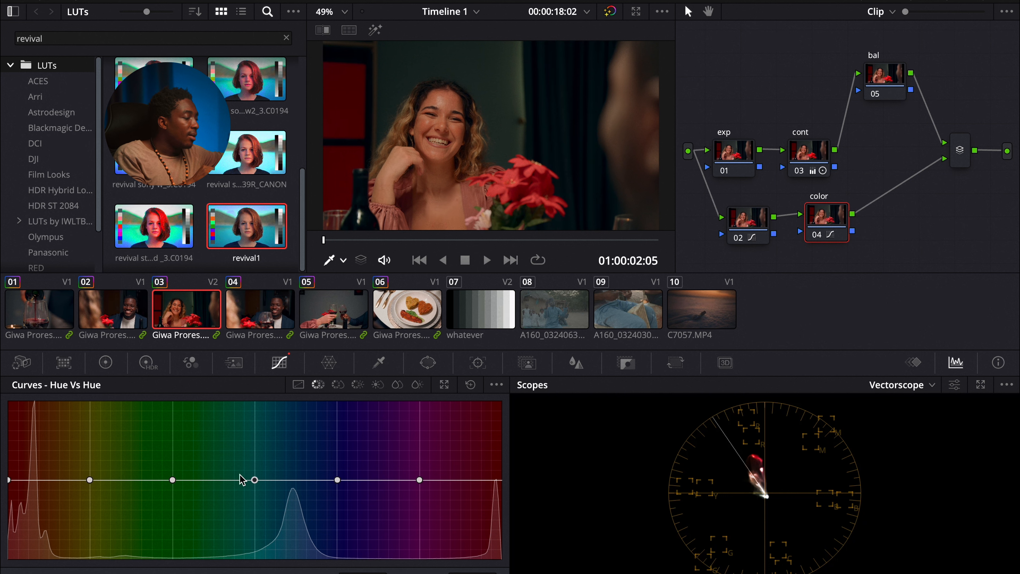
pyautogui.moveTo(253, 480)
pyautogui.mouseDown()
pyautogui.moveTo(255, 495)
pyautogui.moveTo(257, 462)
pyautogui.moveTo(248, 493)
pyautogui.mouseUp()
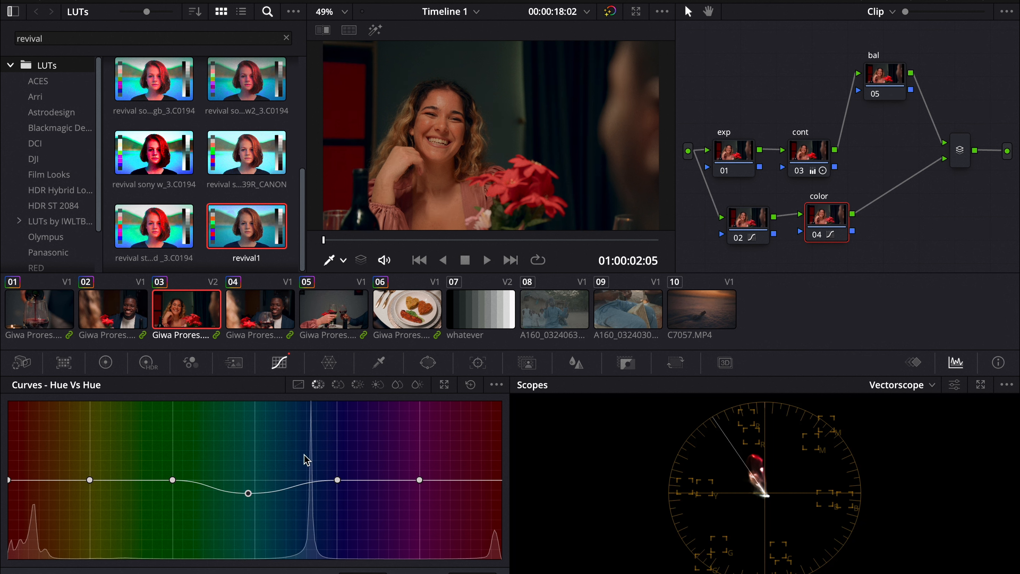
# Step: Add points in the red-orange range of the Hue vs Hue curve and drag one down to a hue rotate of -21.60, toggling node 04 to compare
pyautogui.click(496, 385)
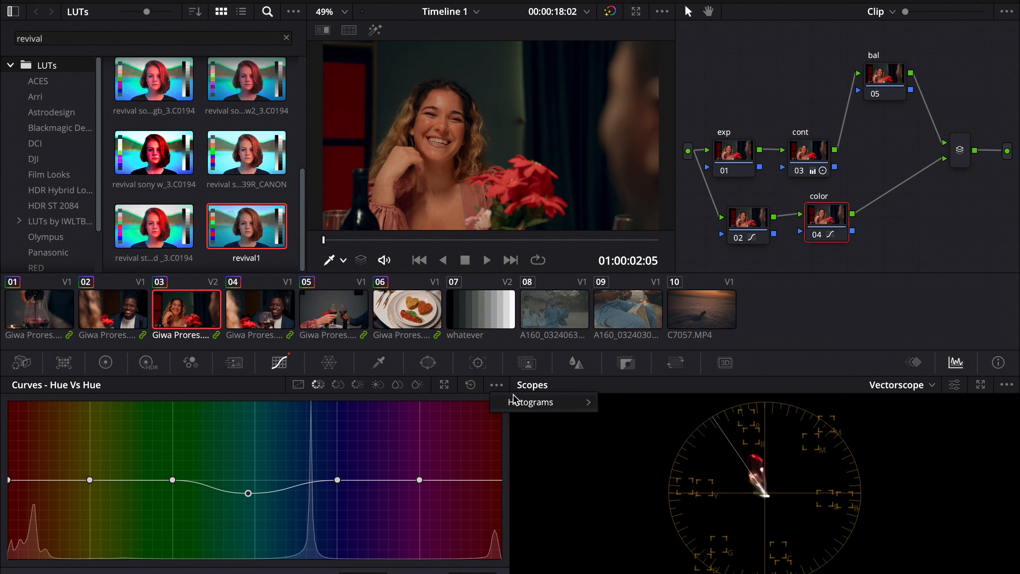
pyautogui.click(550, 516)
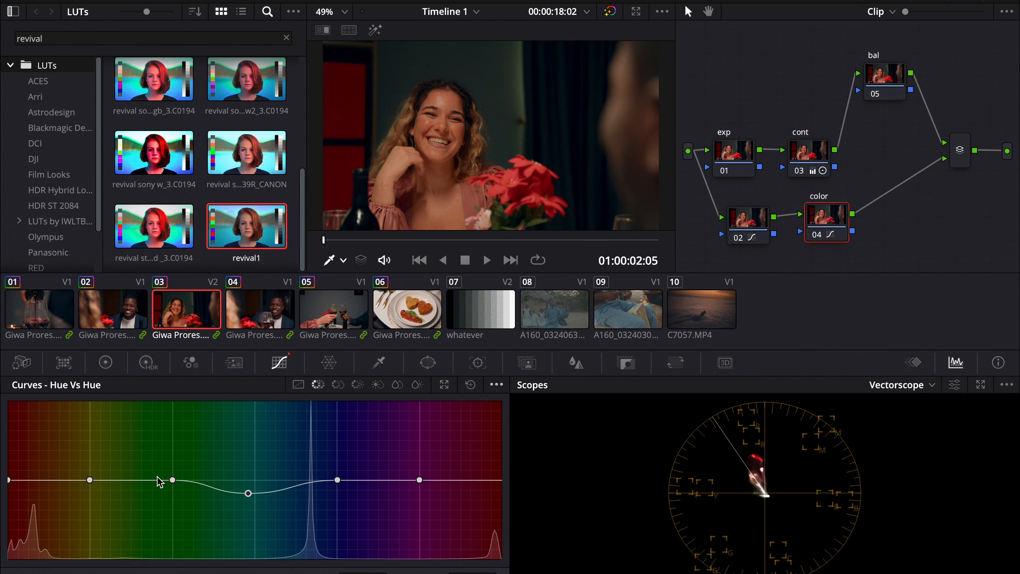
pyautogui.moveTo(90, 481); pyautogui.dragTo(106, 475)
pyautogui.moveTo(39, 479); pyautogui.dragTo(42, 470)
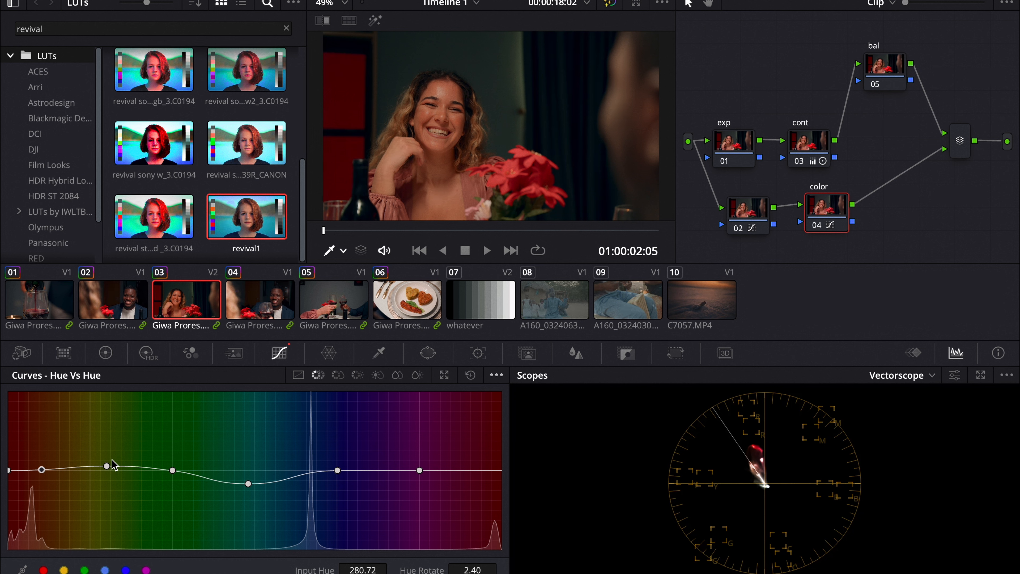
pyautogui.moveTo(107, 466)
pyautogui.mouseDown()
pyautogui.moveTo(100, 474)
pyautogui.moveTo(106, 463)
pyautogui.mouseUp()
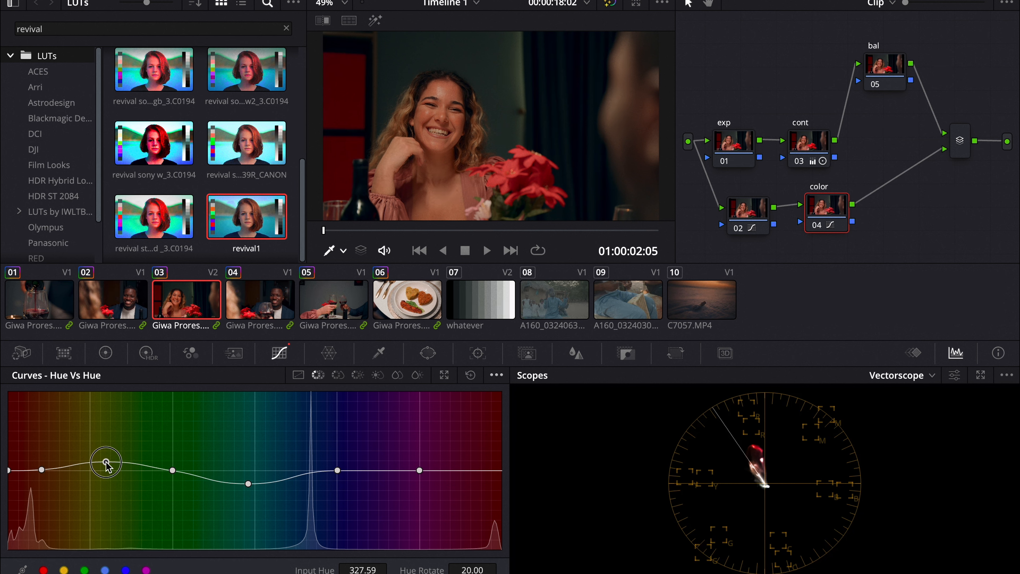
pyautogui.moveTo(41, 470); pyautogui.dragTo(43, 470)
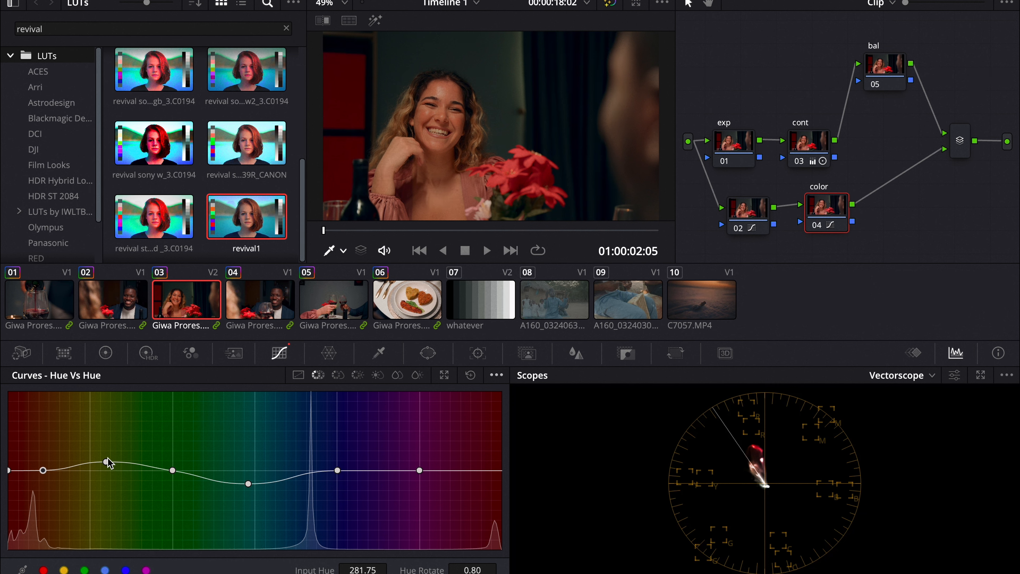
pyautogui.moveTo(107, 460); pyautogui.dragTo(82, 480)
pyautogui.click(818, 227)
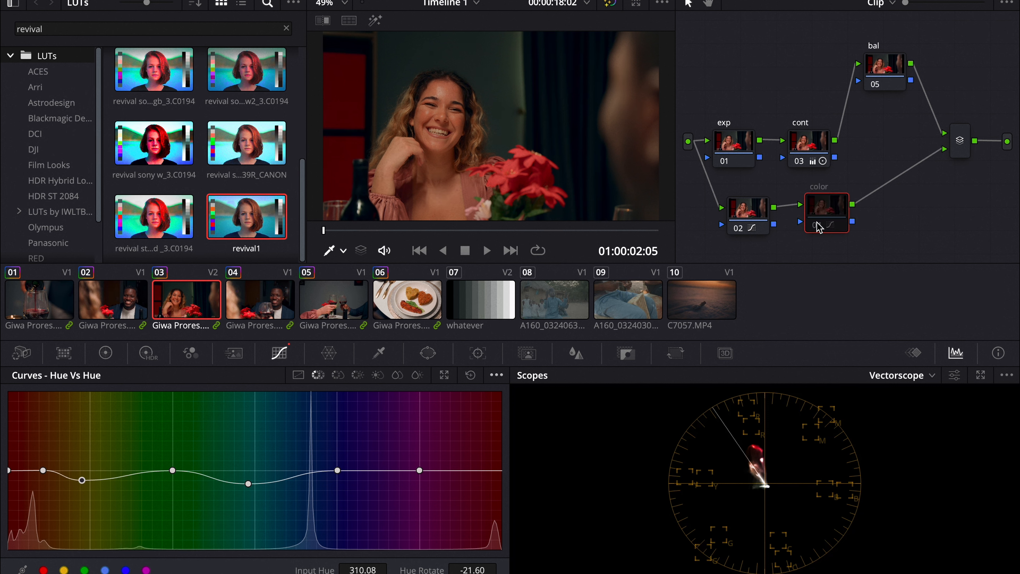
pyautogui.click(819, 227)
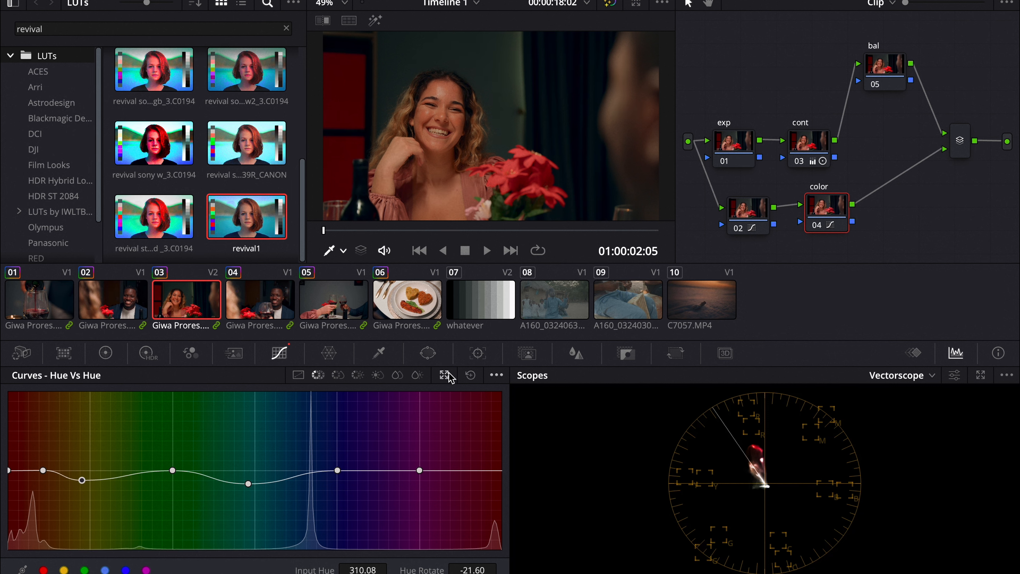
# Step: Delete the green point on the Hue vs Hue curve, lower the cyan point slightly and raise the blue point
pyautogui.rightClick(172, 471)
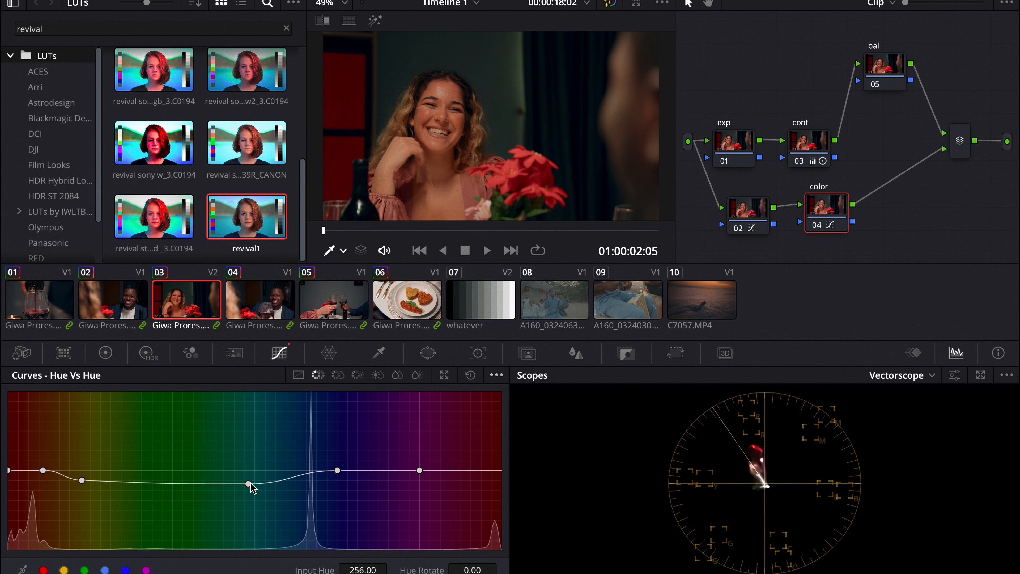
pyautogui.moveTo(249, 484); pyautogui.dragTo(250, 488)
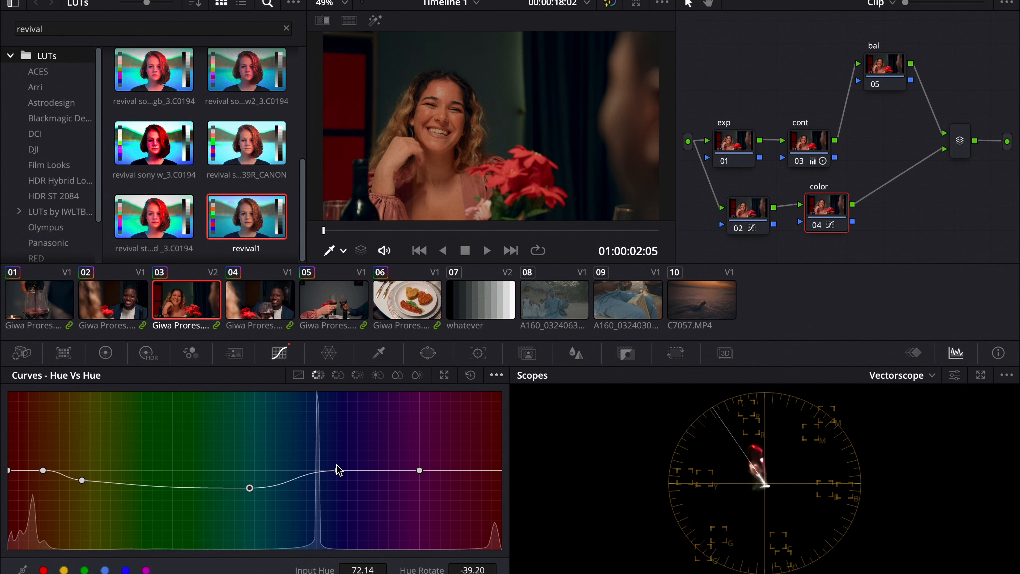
pyautogui.moveTo(338, 470)
pyautogui.mouseDown()
pyautogui.moveTo(338, 460)
pyautogui.moveTo(333, 482)
pyautogui.moveTo(336, 467)
pyautogui.mouseUp()
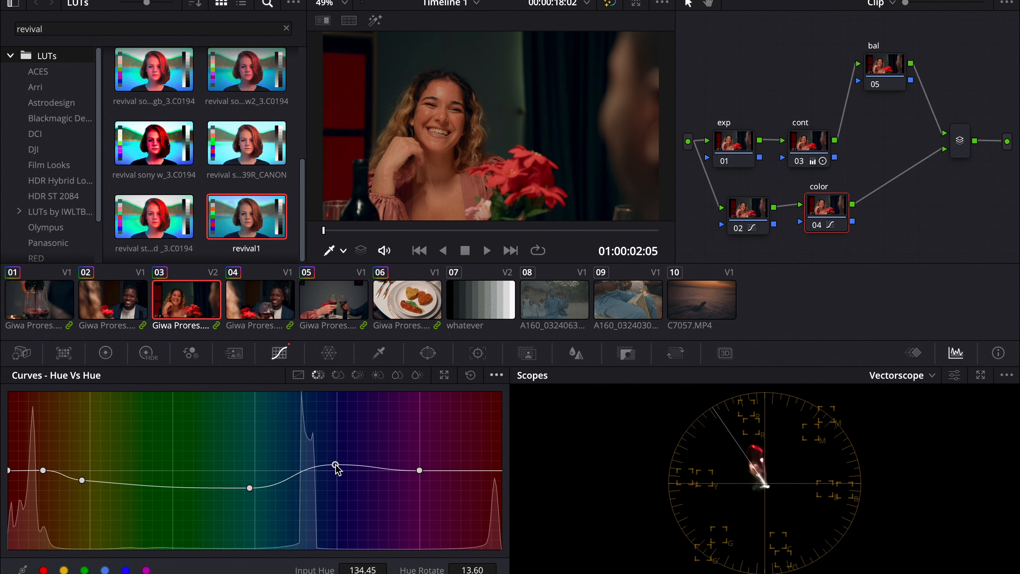
# Step: Toggle node 04 and the whole grade off and on to compare the result
pyautogui.click(818, 226)
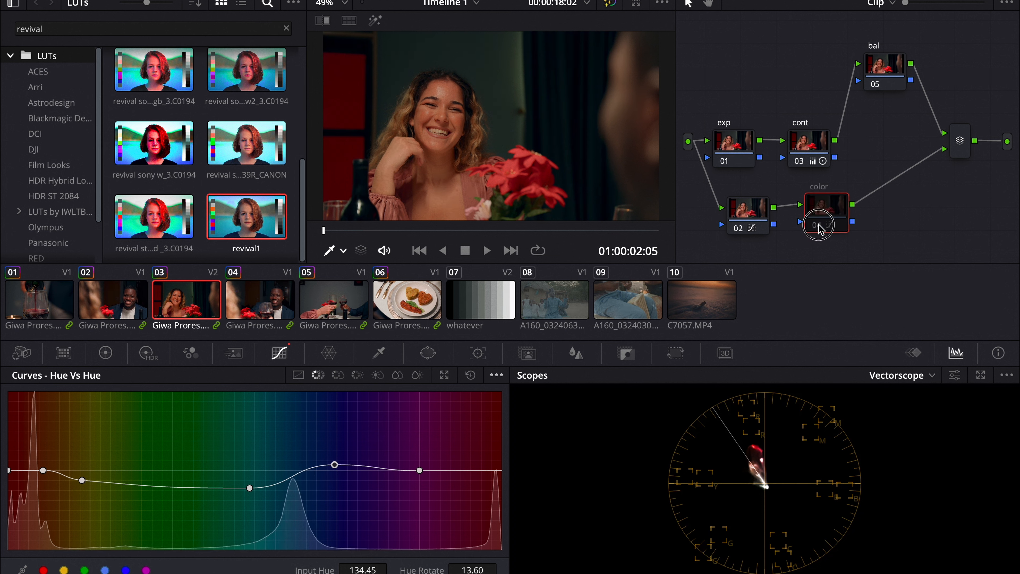
pyautogui.click(818, 226)
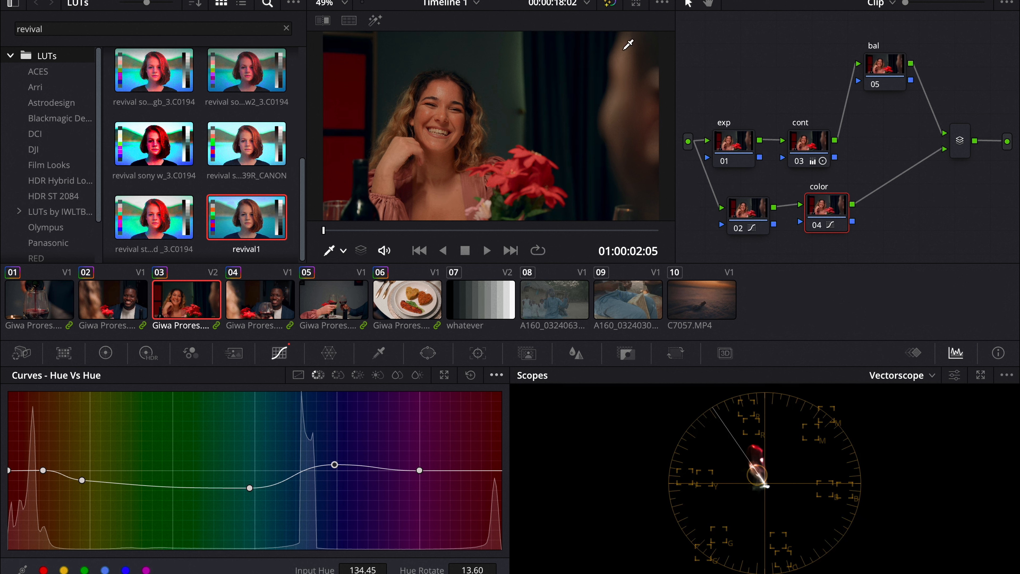
pyautogui.click(609, 4)
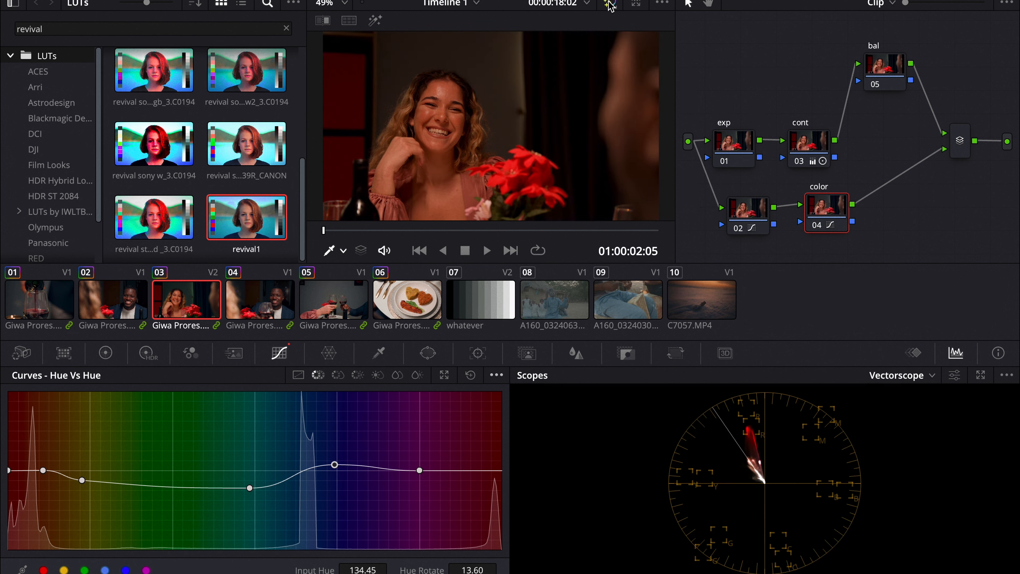
pyautogui.click(610, 4)
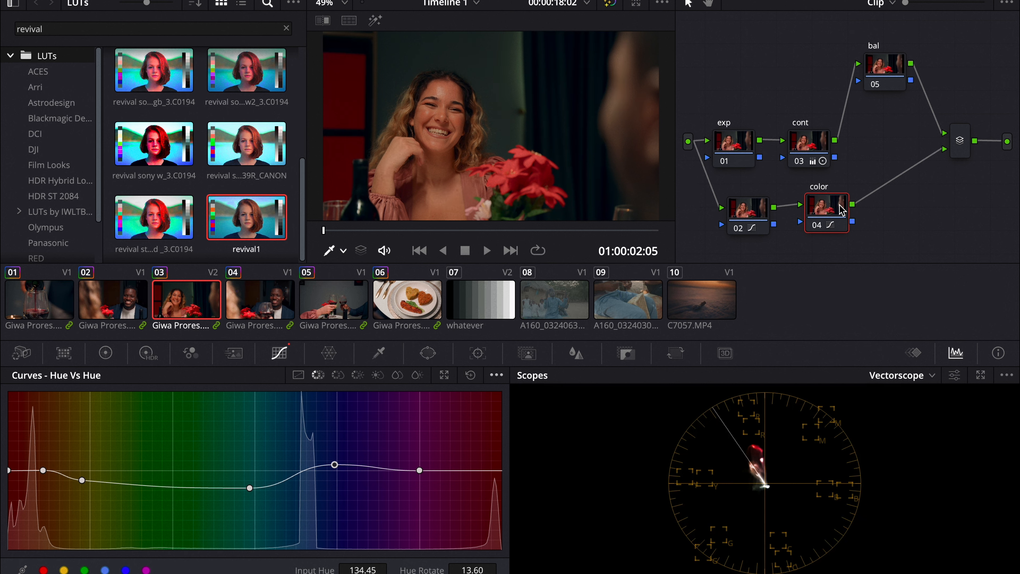
# Step: Add a serial node after node 04 and set its color space to HSV
pyautogui.moveTo(842, 209); pyautogui.dragTo(847, 208)
pyautogui.hotkey('alt', 's')
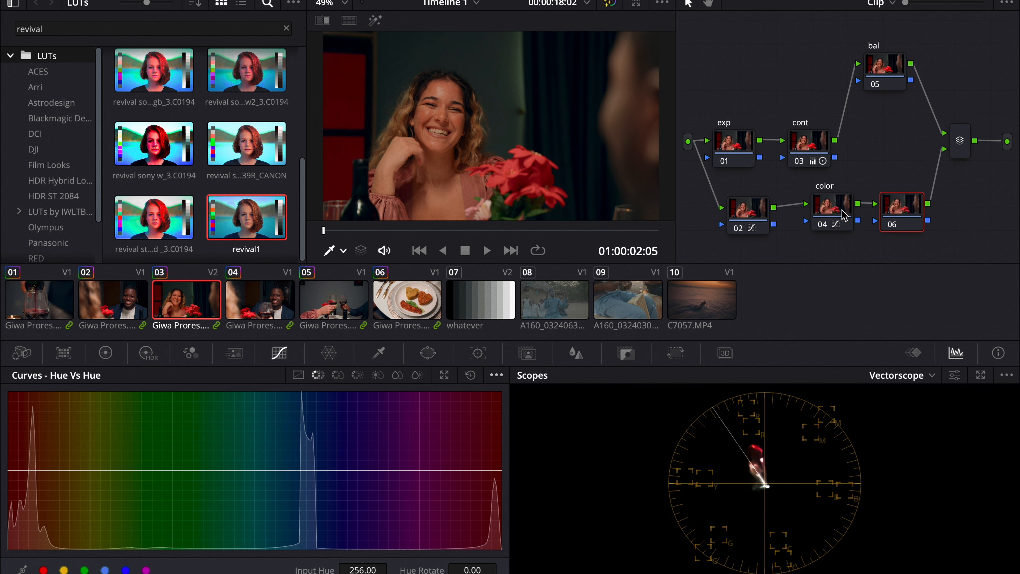
pyautogui.rightClick(899, 213)
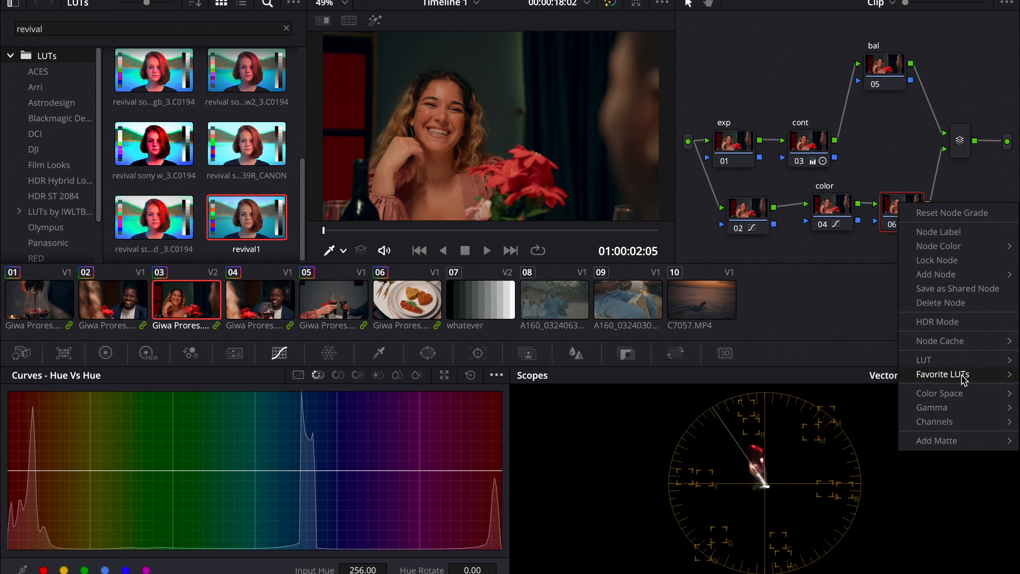
pyautogui.moveTo(963, 394)
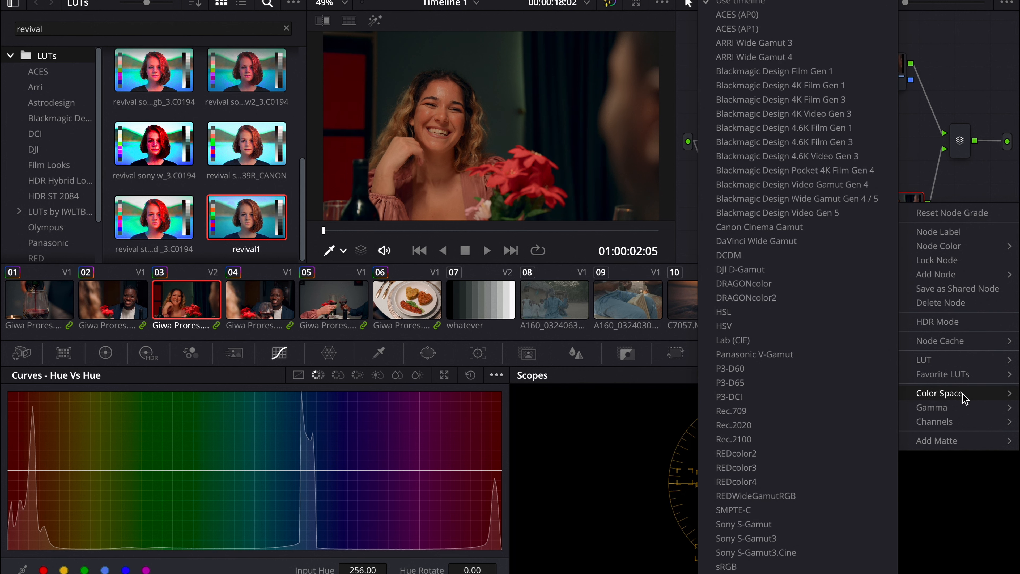
pyautogui.click(842, 326)
# Step: Disable channels 1 and 3 on node 06 so only the saturation channel is active
pyautogui.rightClick(898, 220)
pyautogui.moveTo(954, 435)
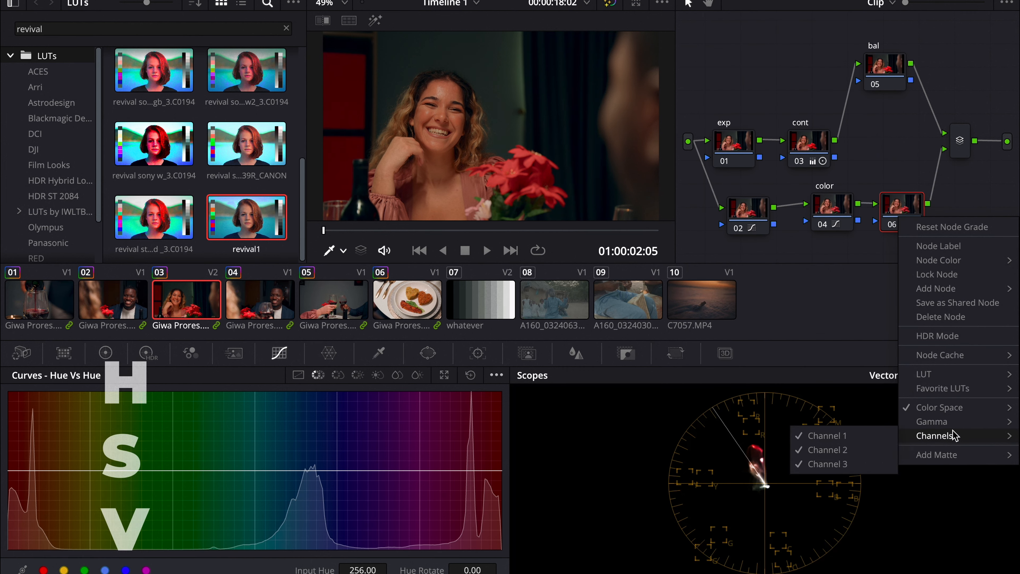
pyautogui.click(878, 438)
pyautogui.rightClick(905, 223)
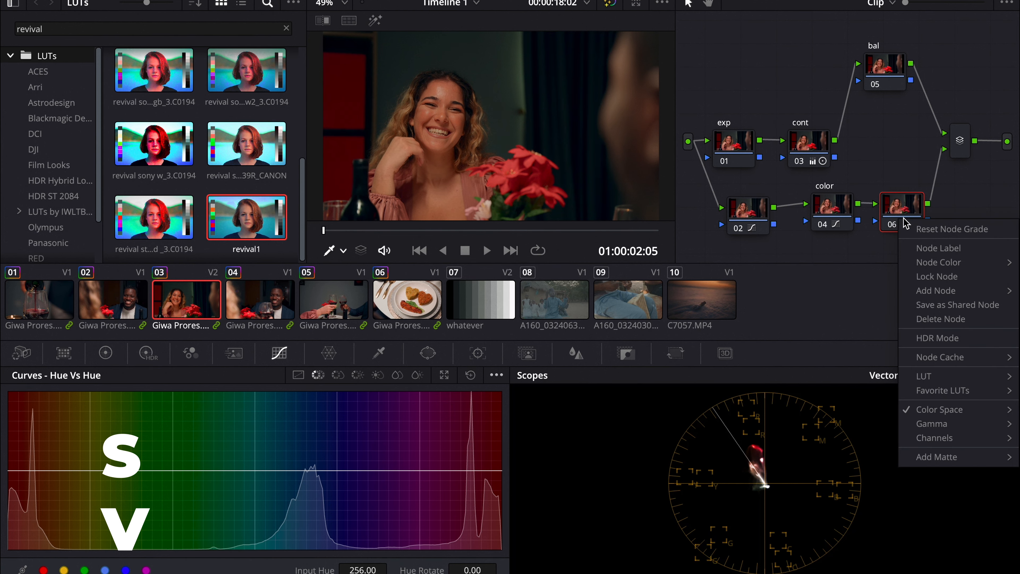
pyautogui.moveTo(945, 442)
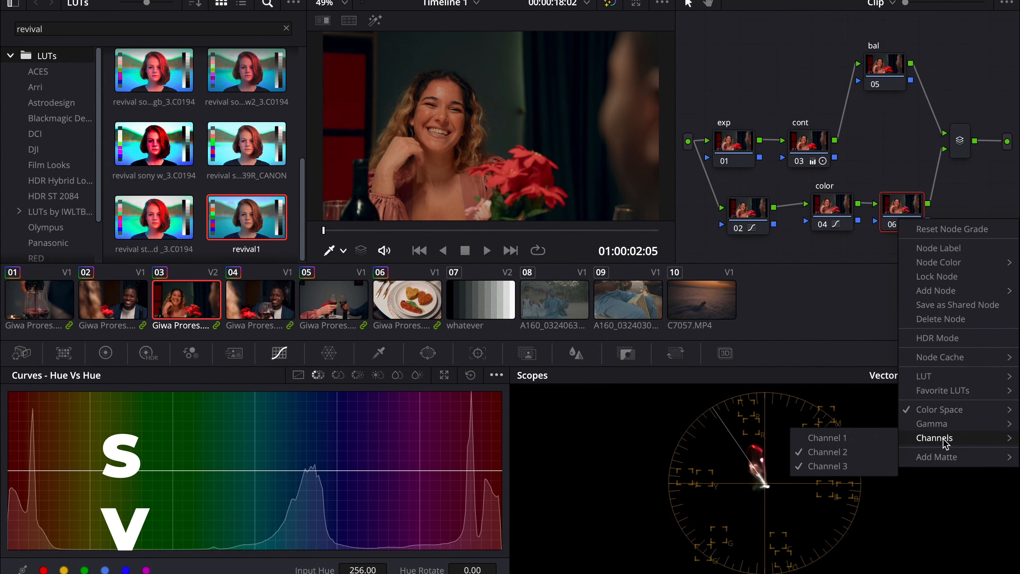
pyautogui.click(845, 466)
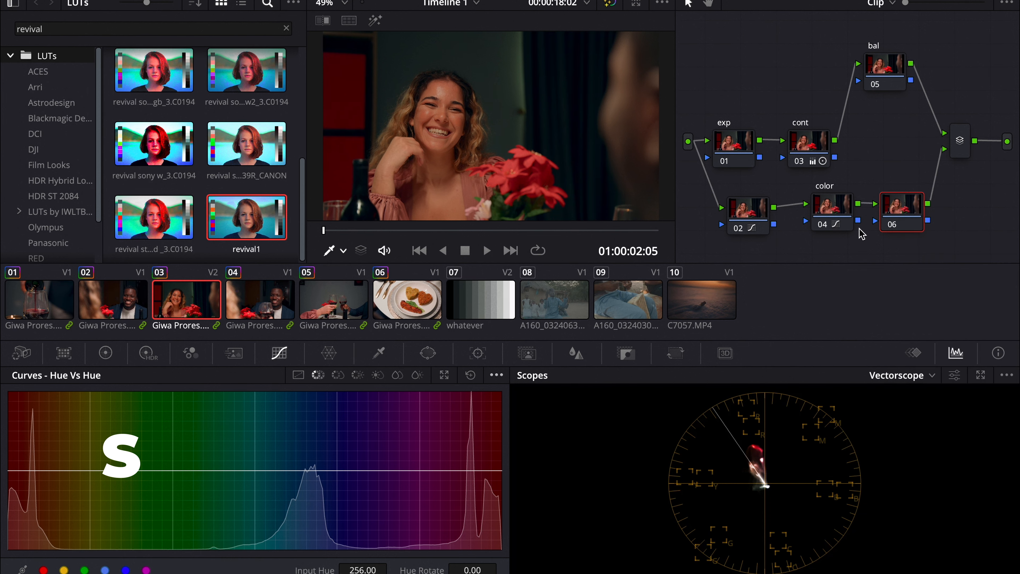
pyautogui.rightClick(908, 211)
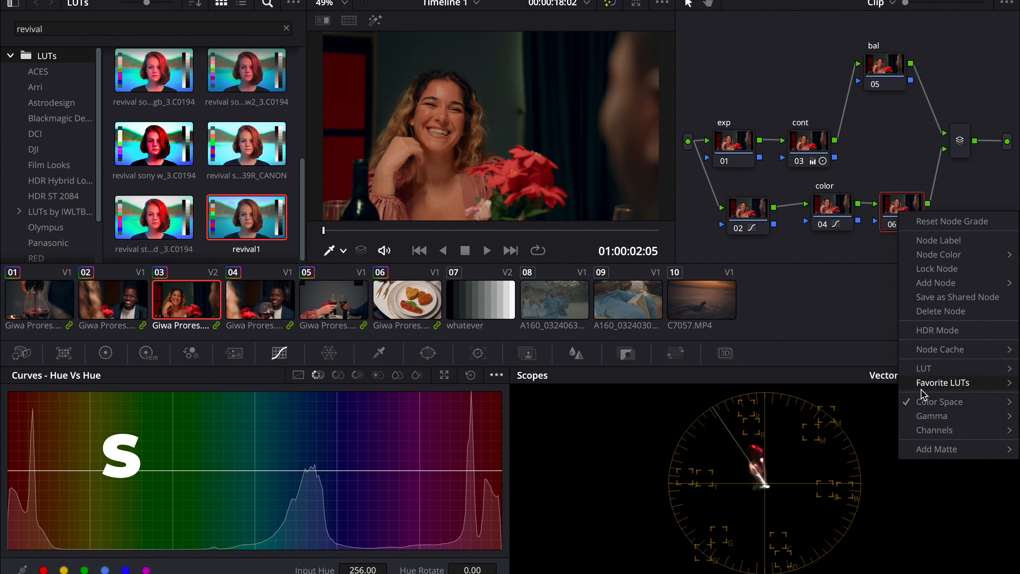
pyautogui.click(554, 430)
# Step: Raise node 06's master gamma to 0.02 and lower gain to 0.96, scrubbing through the clip to review
pyautogui.click(105, 352)
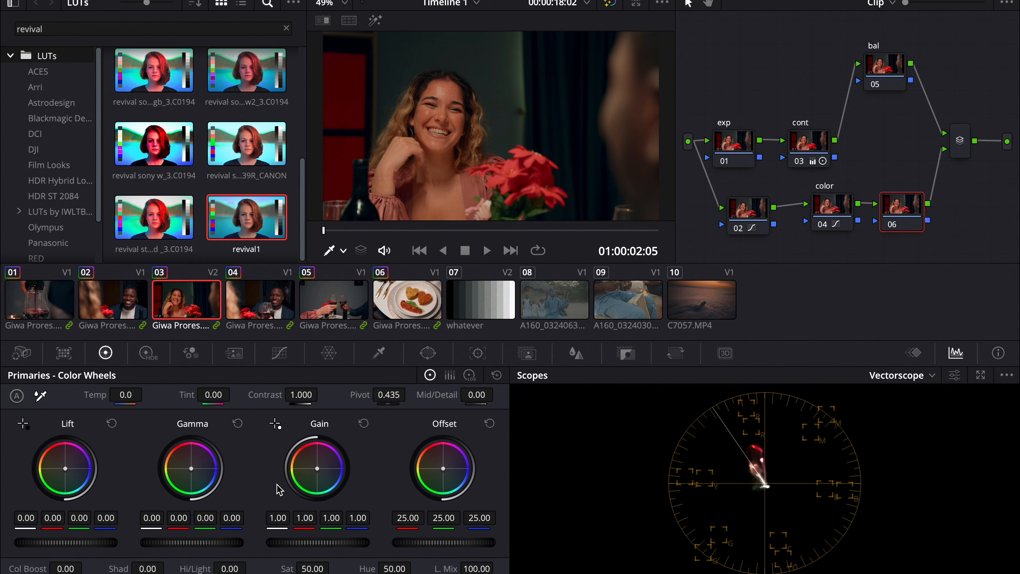
pyautogui.moveTo(197, 546); pyautogui.dragTo(280, 512)
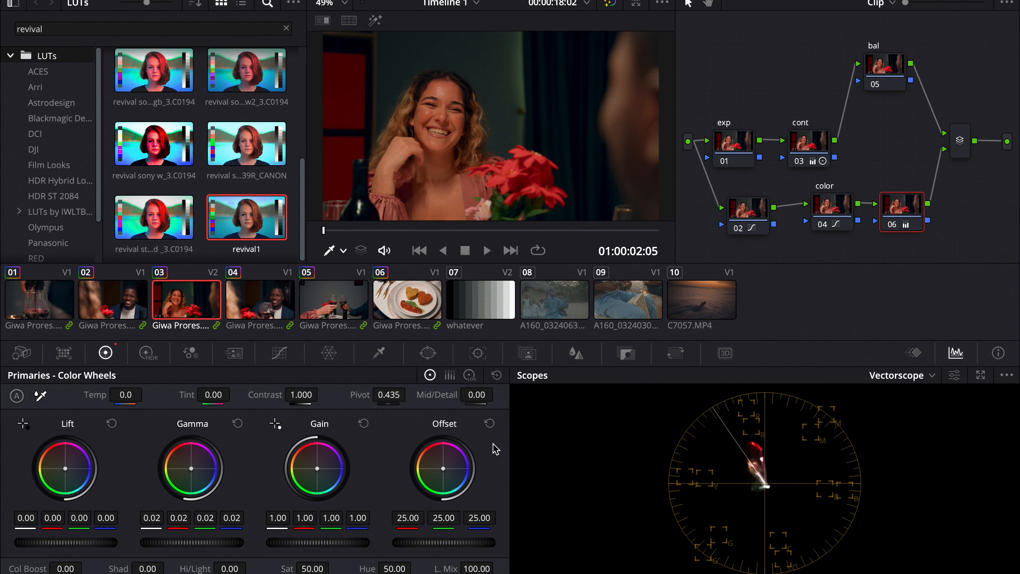
pyautogui.moveTo(360, 542); pyautogui.dragTo(330, 539)
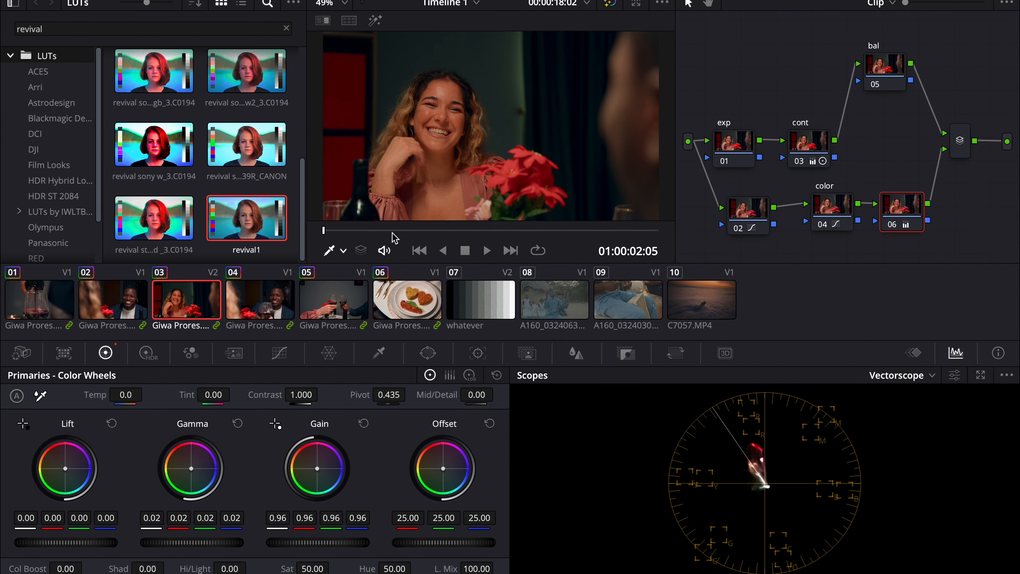
pyautogui.click(399, 231)
pyautogui.moveTo(399, 231); pyautogui.dragTo(505, 230)
# Step: Switch to the Group Post-Clip node graph, move node 01 up and add a layer node below it
pyautogui.click(887, 3)
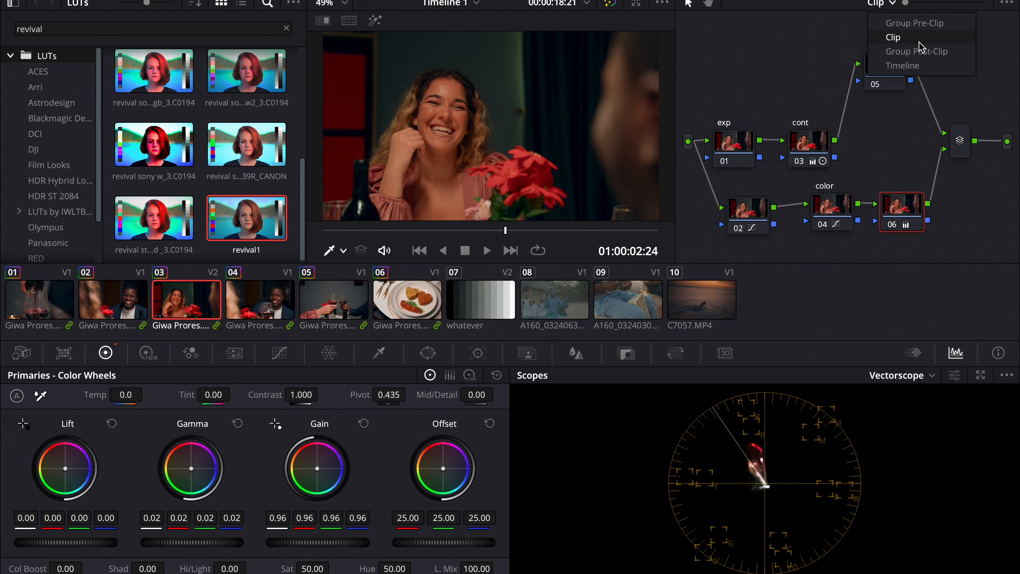
pyautogui.click(920, 51)
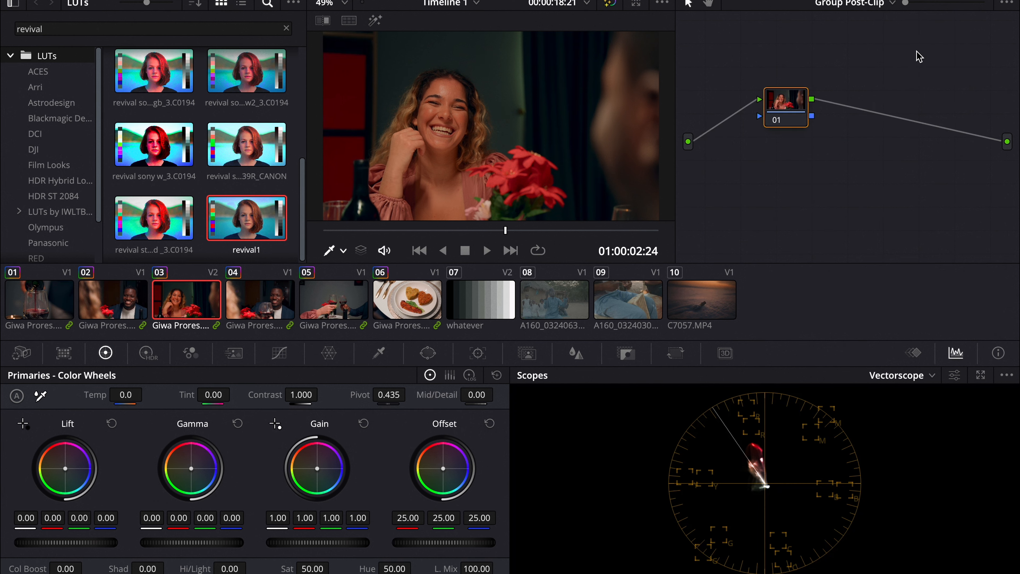
pyautogui.click(795, 105)
pyautogui.moveTo(795, 106); pyautogui.dragTo(841, 89)
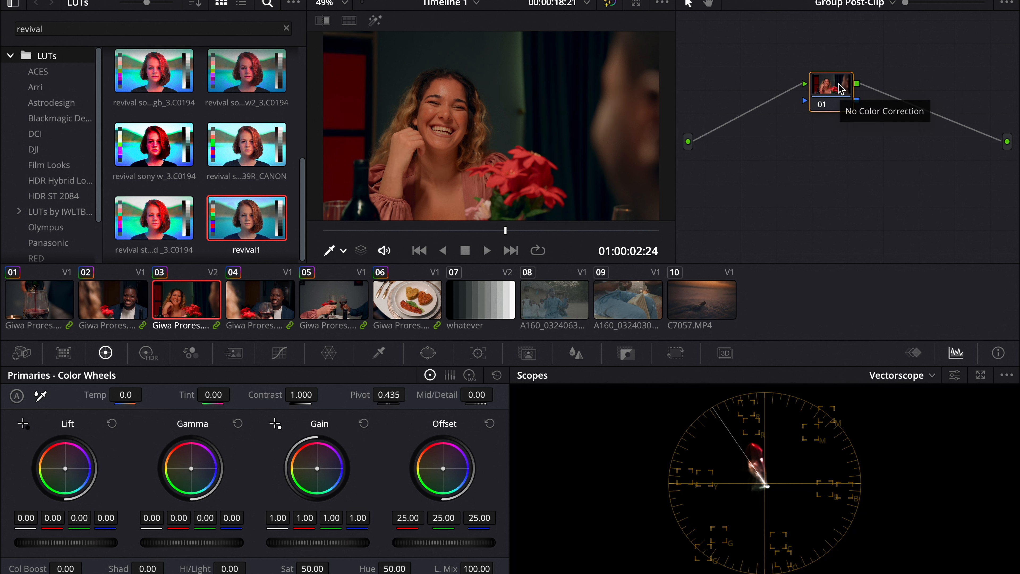
pyautogui.moveTo(841, 90); pyautogui.dragTo(844, 91)
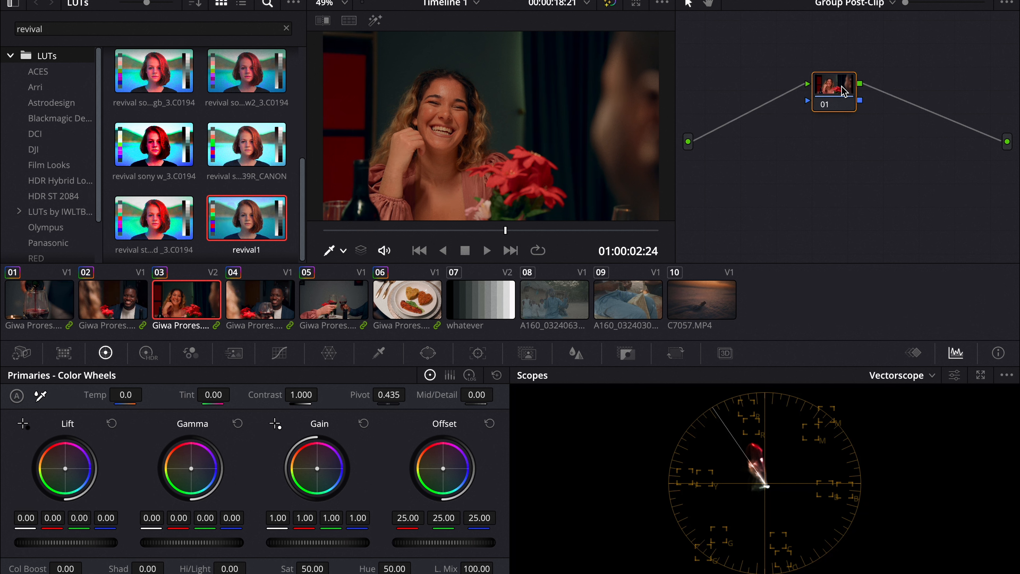
pyautogui.hotkey('alt', 'l')
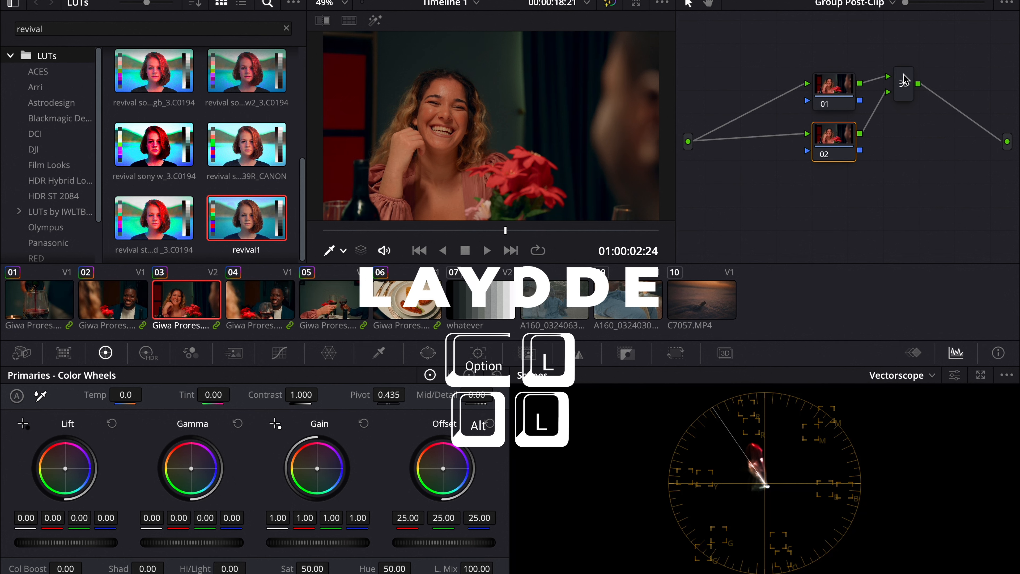
# Step: Set the Group Post-Clip layer mixer node's composite mode to Hard Mix
pyautogui.click(907, 86)
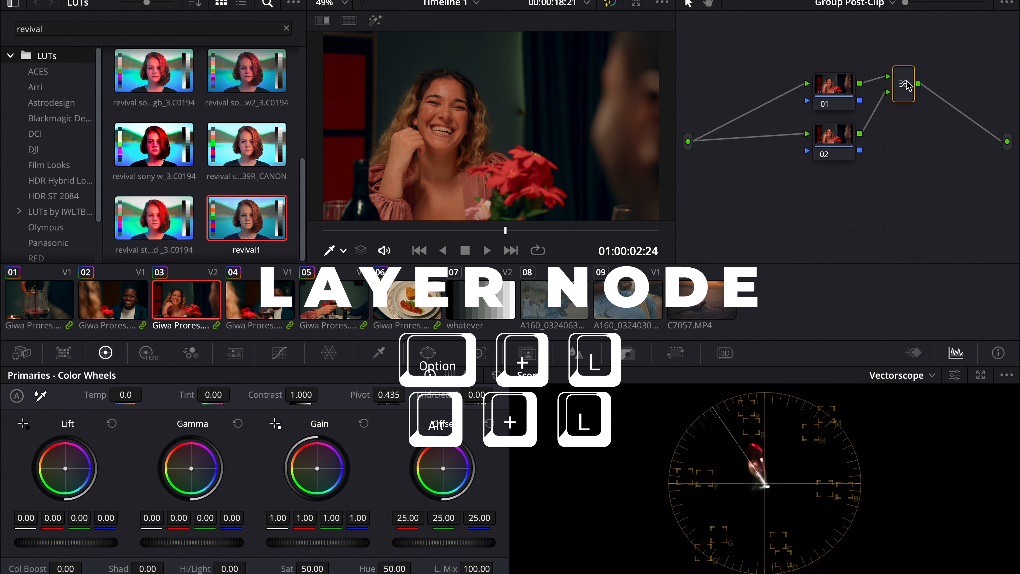
pyautogui.rightClick(906, 86)
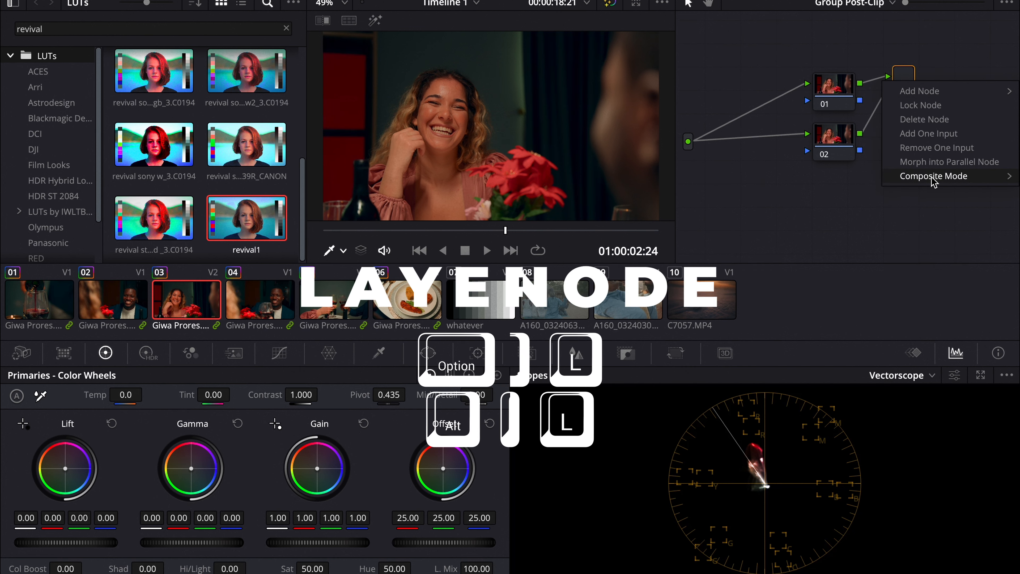
pyautogui.moveTo(933, 179)
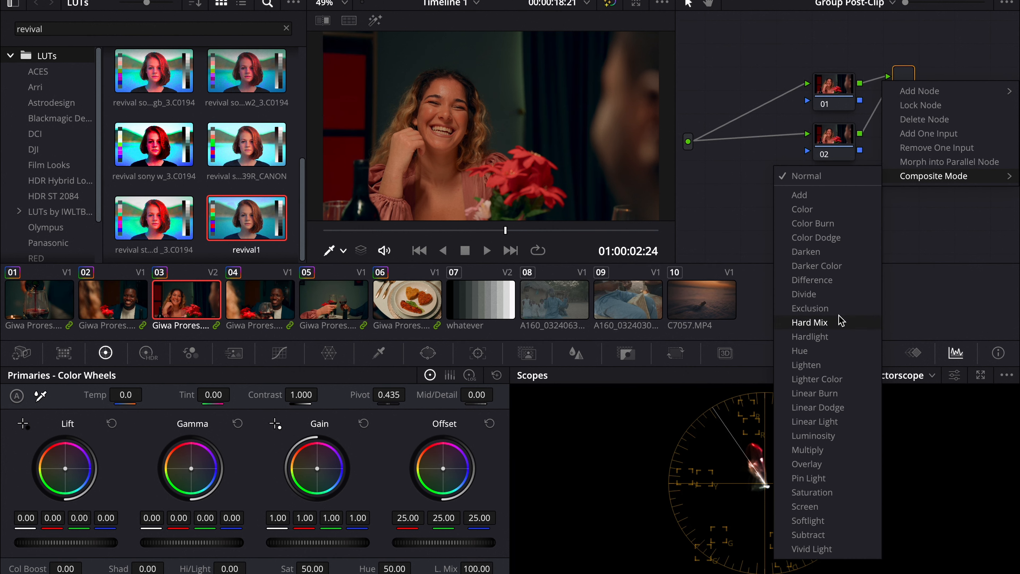
pyautogui.click(825, 521)
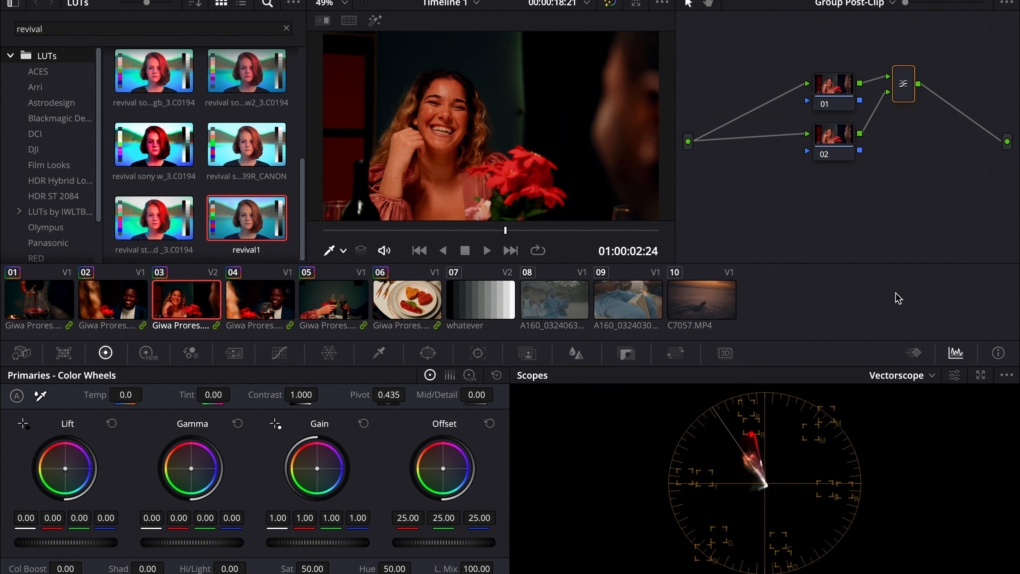
# Step: Select node 02 and raise its Blur radius to 0.99
pyautogui.click(830, 139)
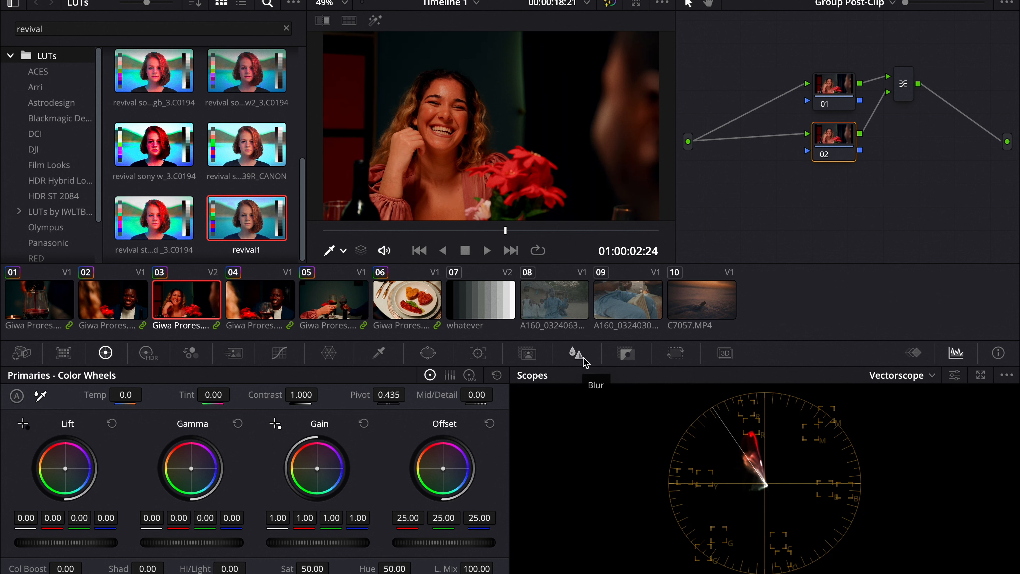
pyautogui.click(576, 354)
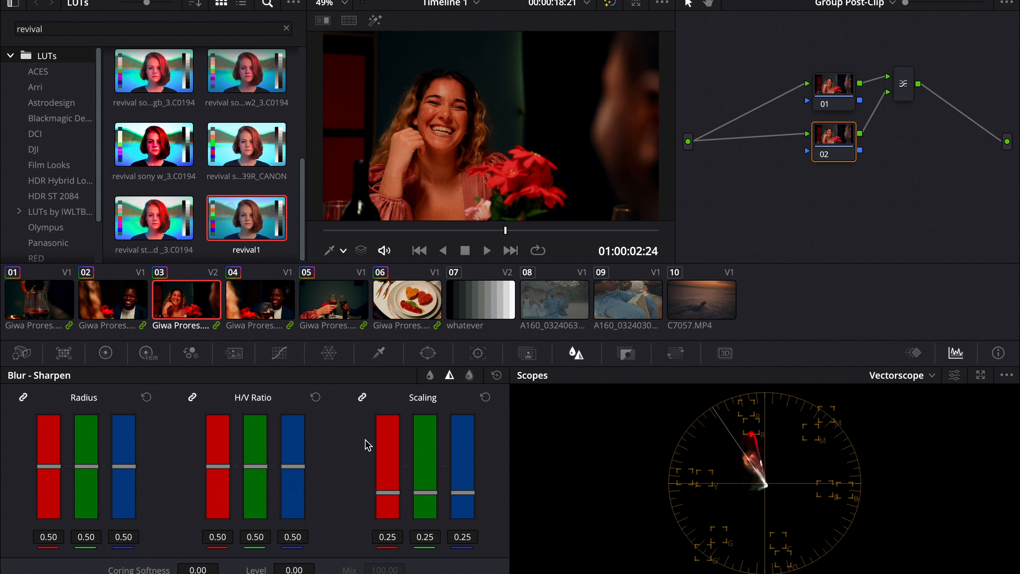
pyautogui.click(430, 376)
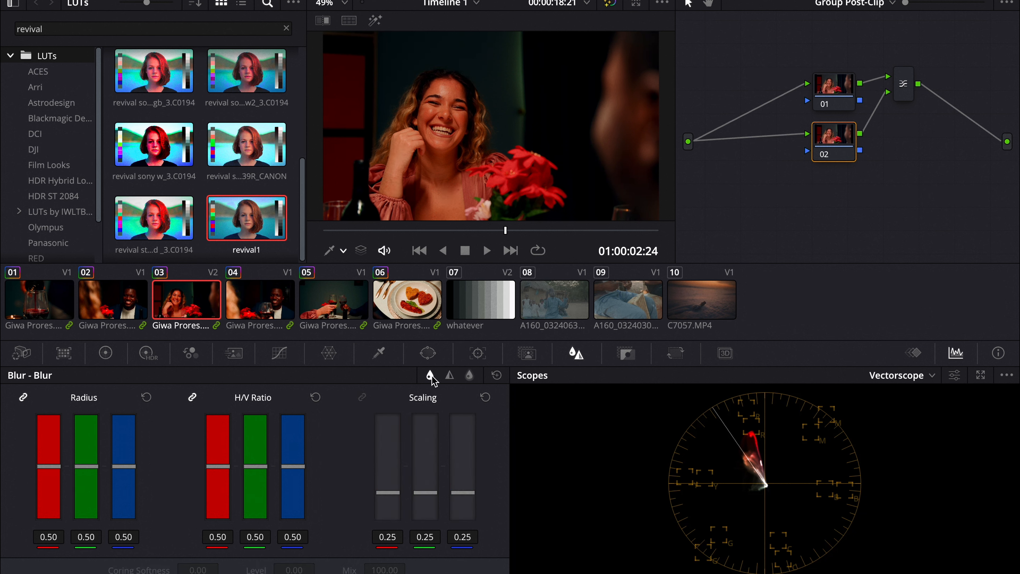
pyautogui.moveTo(91, 475); pyautogui.dragTo(120, 410)
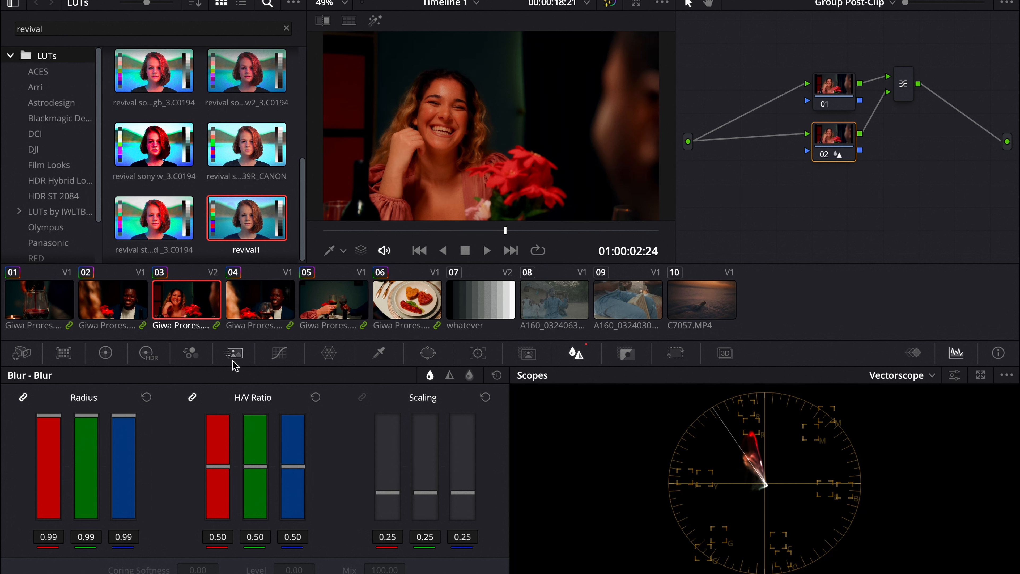
# Step: On node 02, set gamma to 0.07, lift to 0.02, gain to 0.99 and saturation to 25
pyautogui.click(107, 353)
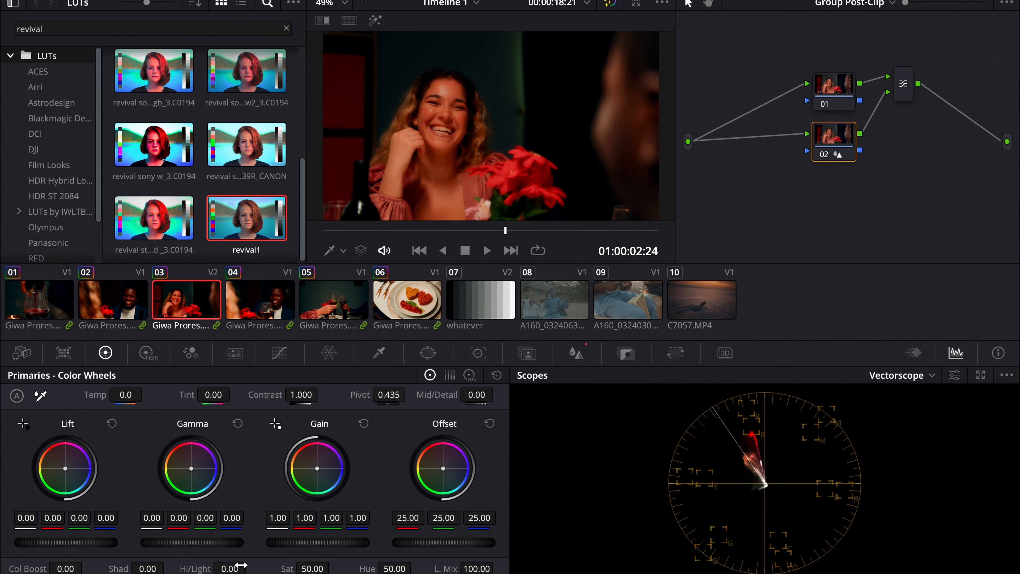
pyautogui.moveTo(208, 547); pyautogui.dragTo(381, 502)
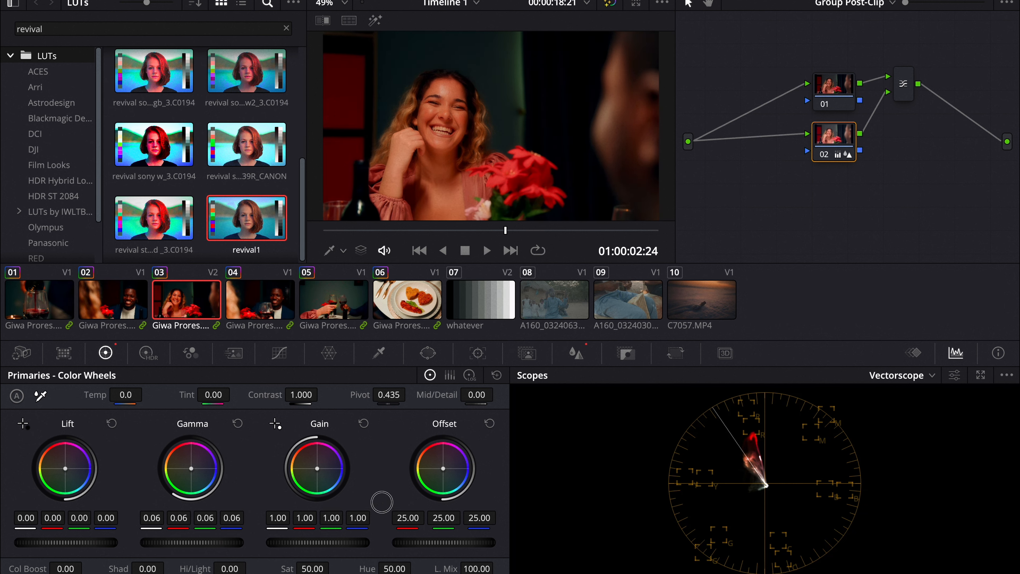
pyautogui.moveTo(228, 543); pyautogui.dragTo(253, 517)
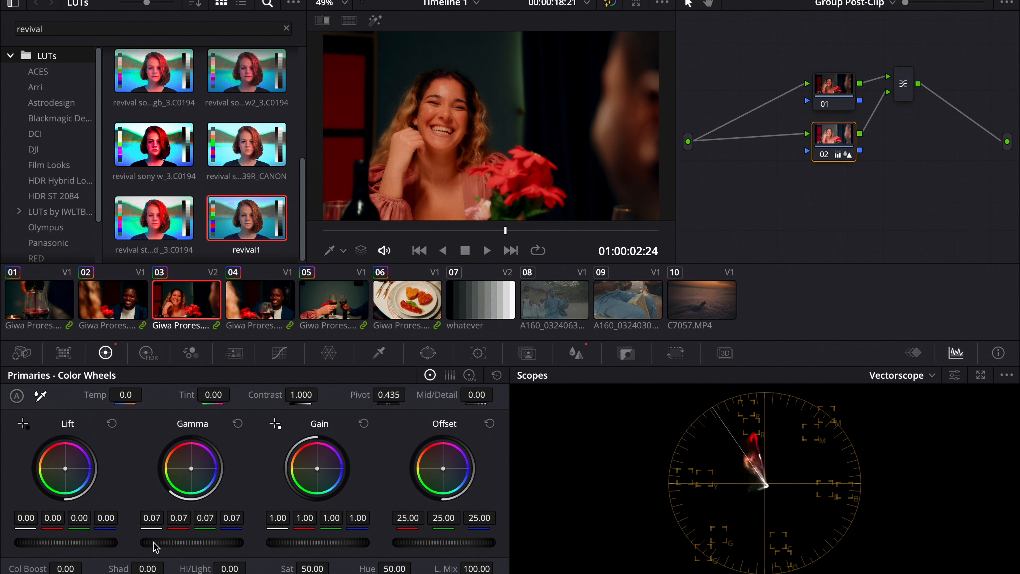
pyautogui.moveTo(21, 545)
pyautogui.mouseDown()
pyautogui.moveTo(85, 534)
pyautogui.moveTo(38, 542)
pyautogui.mouseUp()
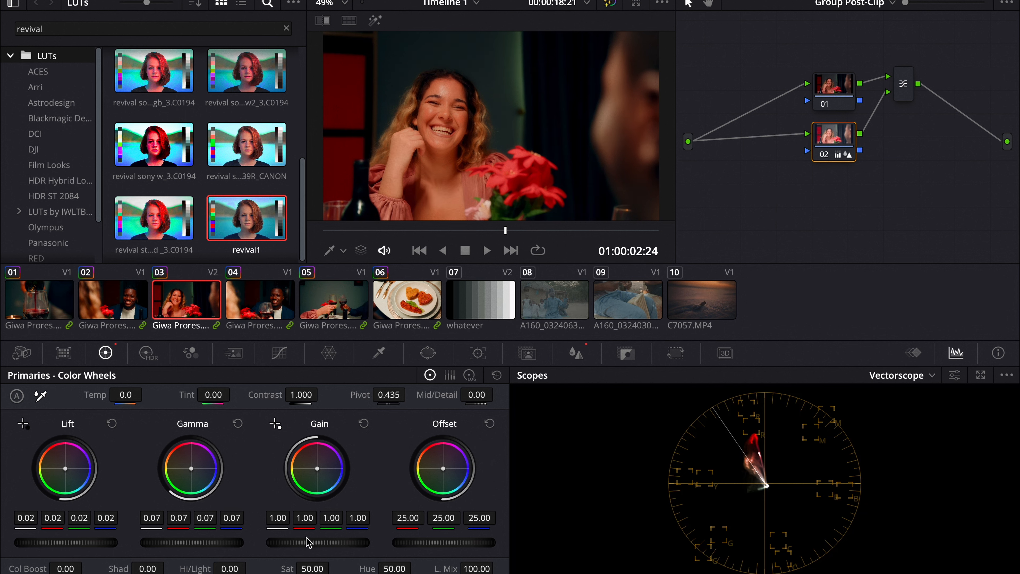
pyautogui.moveTo(337, 546)
pyautogui.mouseDown()
pyautogui.moveTo(316, 543)
pyautogui.moveTo(346, 534)
pyautogui.mouseUp()
pyautogui.moveTo(324, 572); pyautogui.dragTo(233, 570)
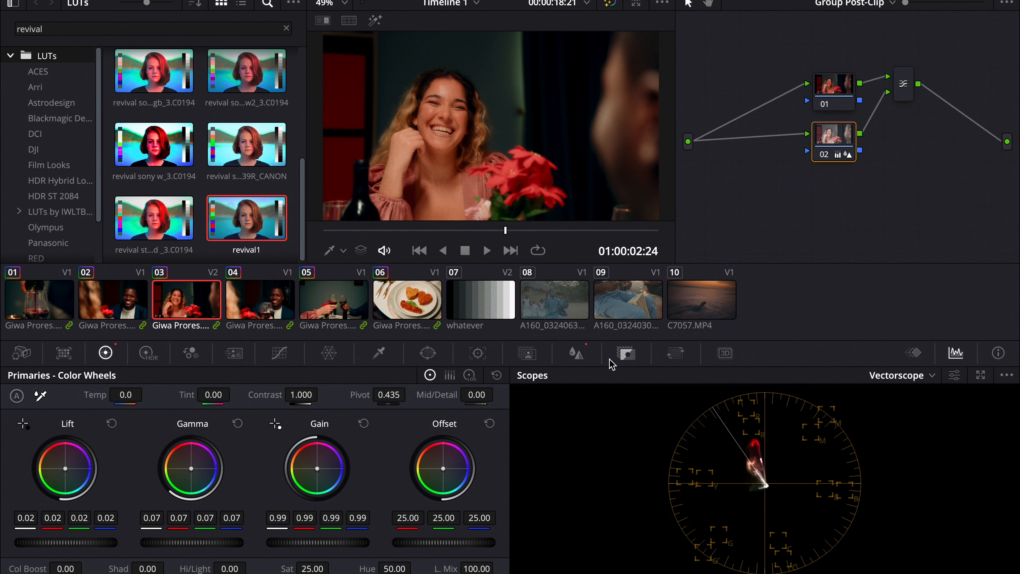
# Step: Lower node 02's key output gain to 0.328
pyautogui.click(617, 363)
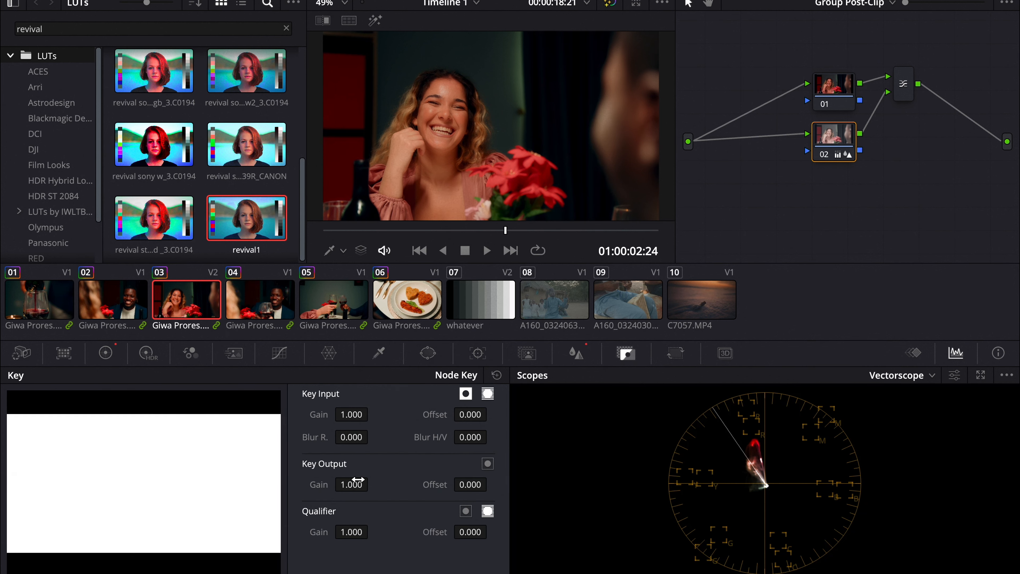
pyautogui.moveTo(355, 484)
pyautogui.mouseDown()
pyautogui.moveTo(261, 485)
pyautogui.moveTo(376, 478)
pyautogui.moveTo(361, 485)
pyautogui.mouseUp()
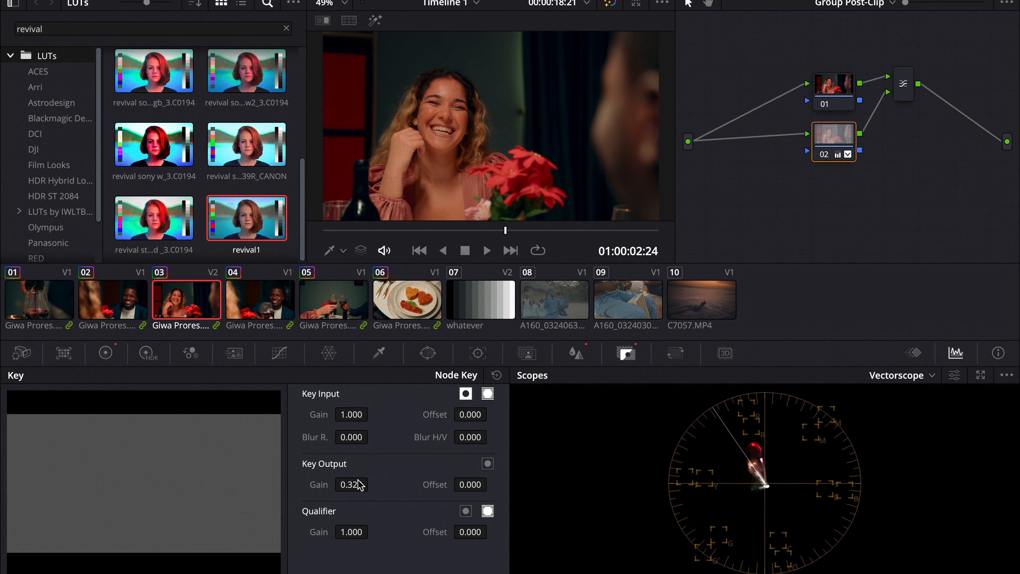
# Step: Toggle node 02 off and on repeatedly to compare the glow effect, including in full-screen viewer
pyautogui.click(822, 155)
pyautogui.click(822, 154)
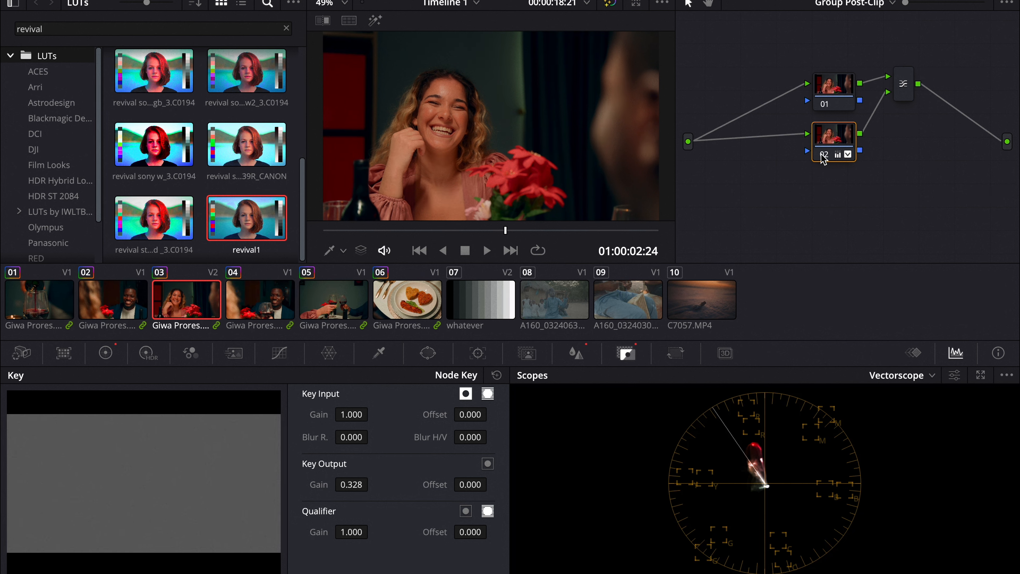
pyautogui.click(822, 155)
pyautogui.click(821, 154)
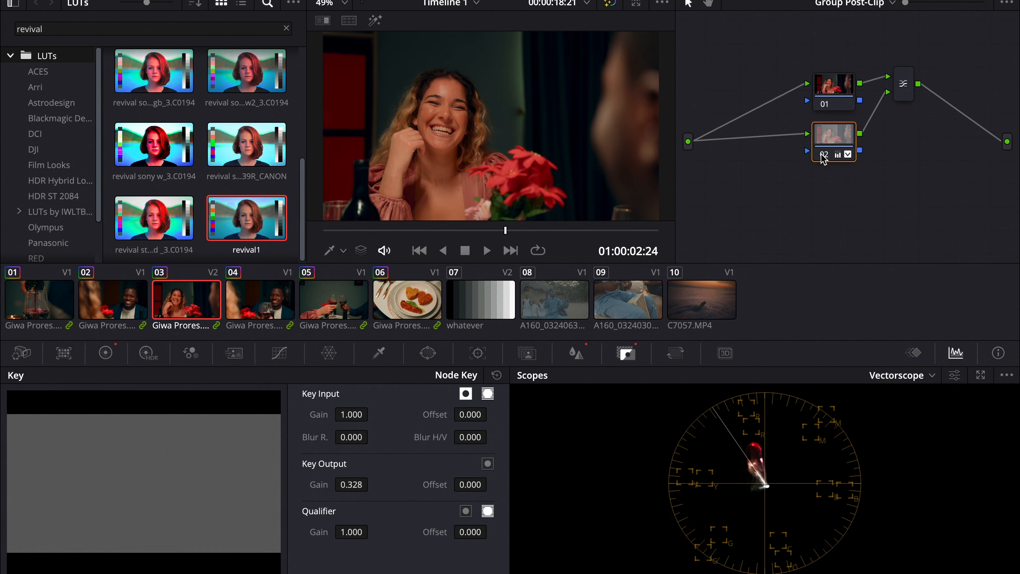
pyautogui.click(822, 154)
pyautogui.click(821, 154)
pyautogui.click(822, 155)
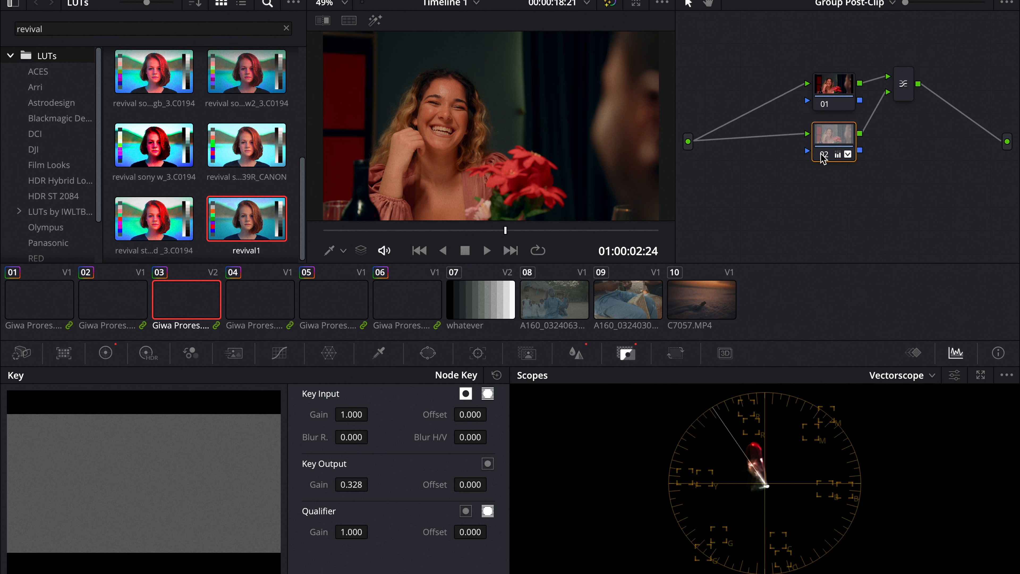
pyautogui.click(821, 154)
pyautogui.click(821, 155)
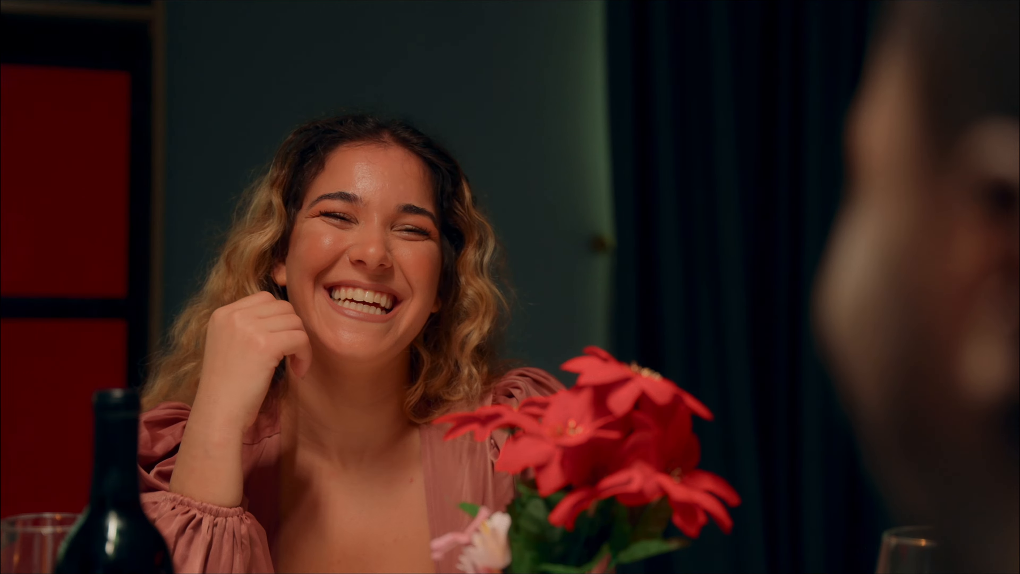
pyautogui.press('super+f')
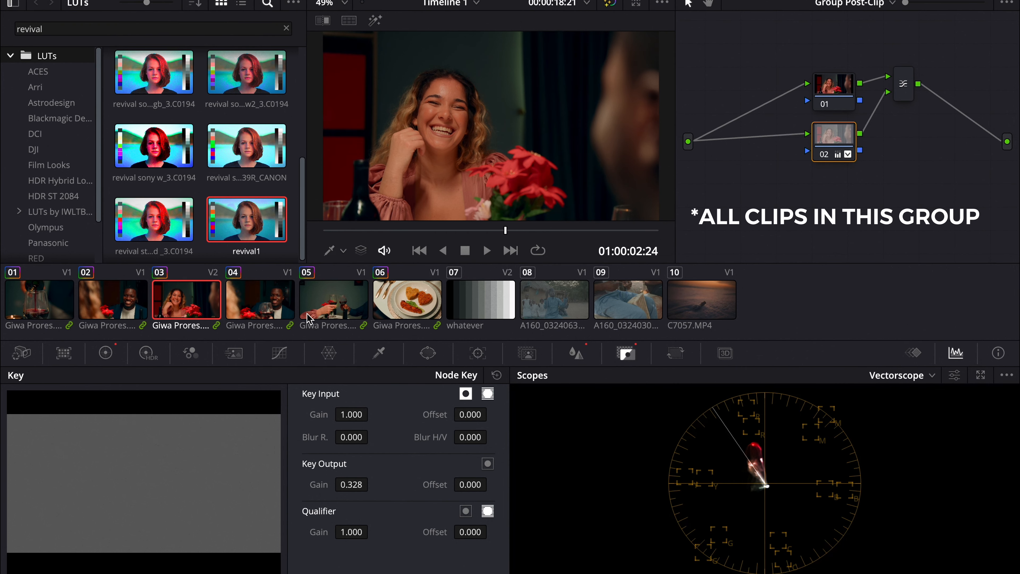
# Step: Switch the node graph back from Group Post-Clip to the Clip grade
pyautogui.click(850, 3)
pyautogui.click(848, 37)
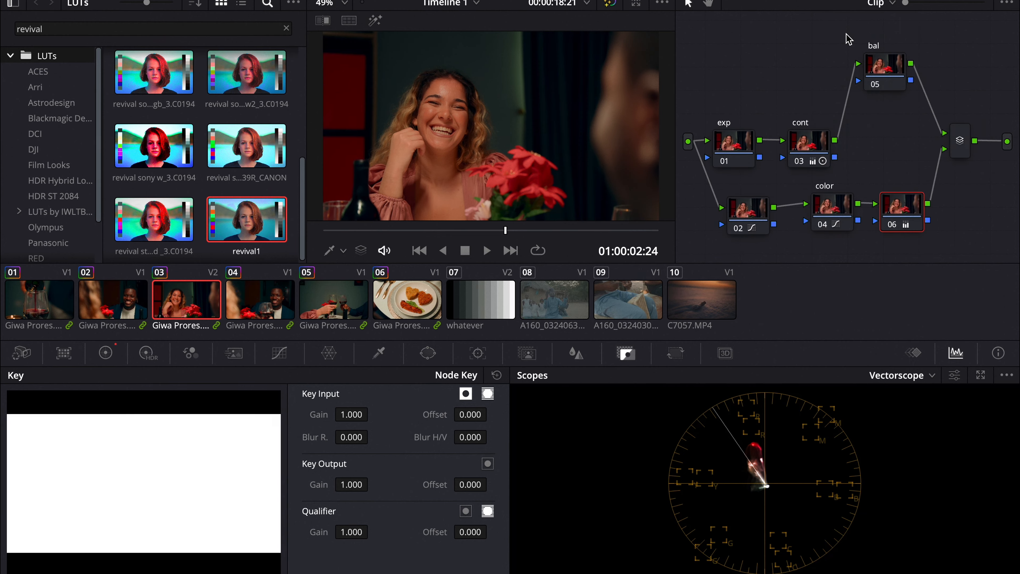
pyautogui.press('super+f')
pyautogui.press('super+f')
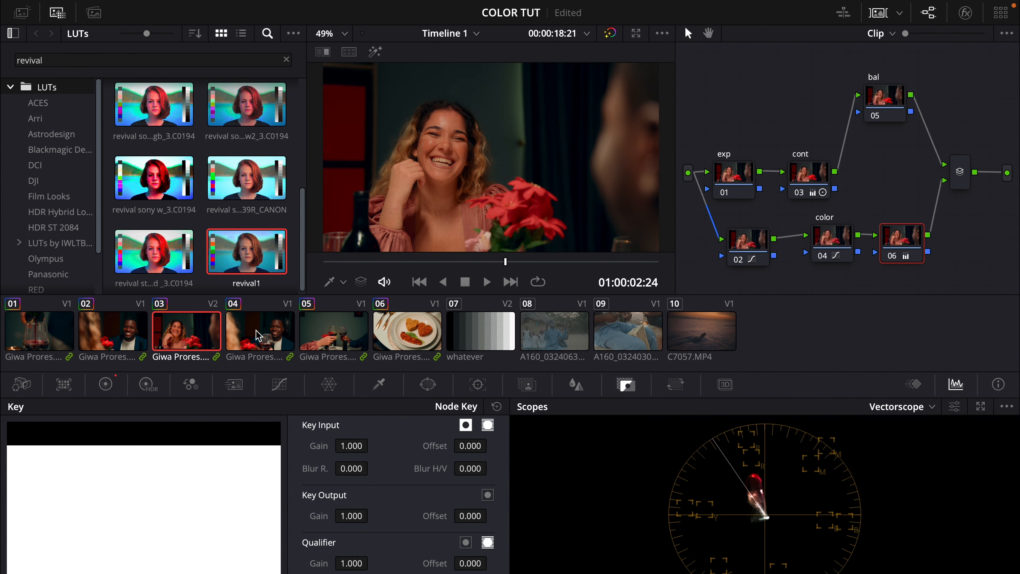
# Step: Select clip 04 and apply clip 03's grade to it
pyautogui.click(257, 335)
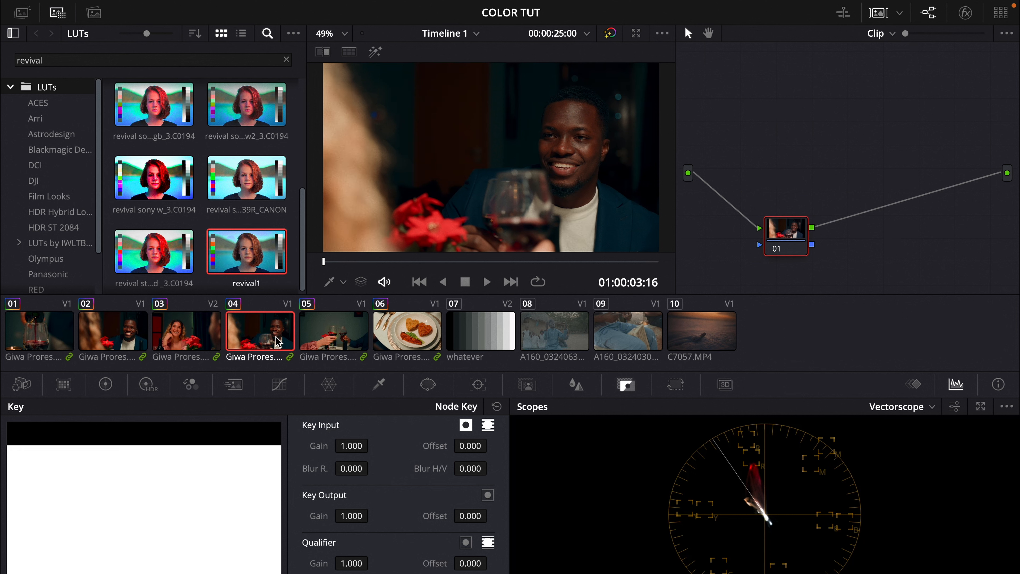
pyautogui.rightClick(208, 339)
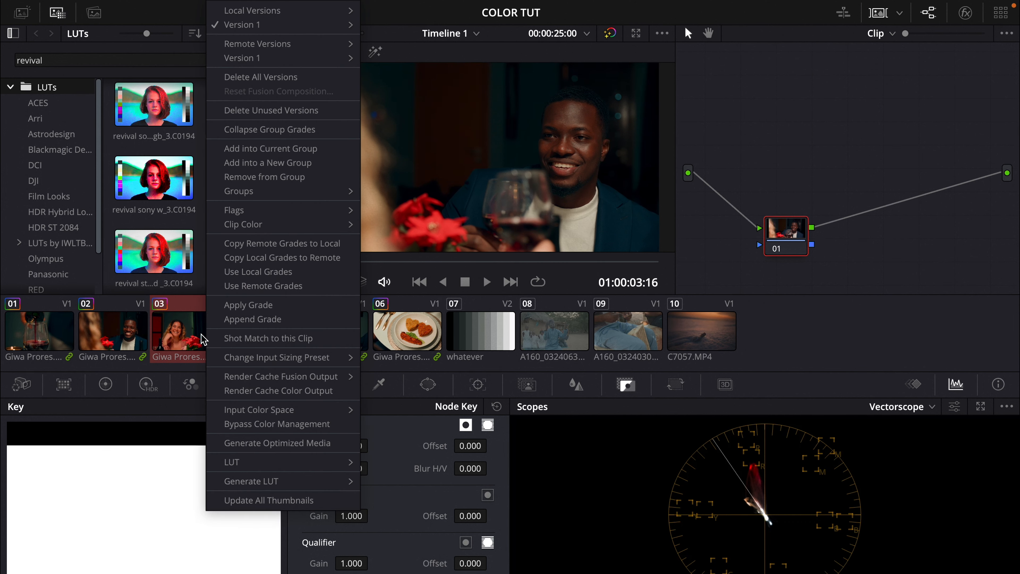
pyautogui.click(229, 306)
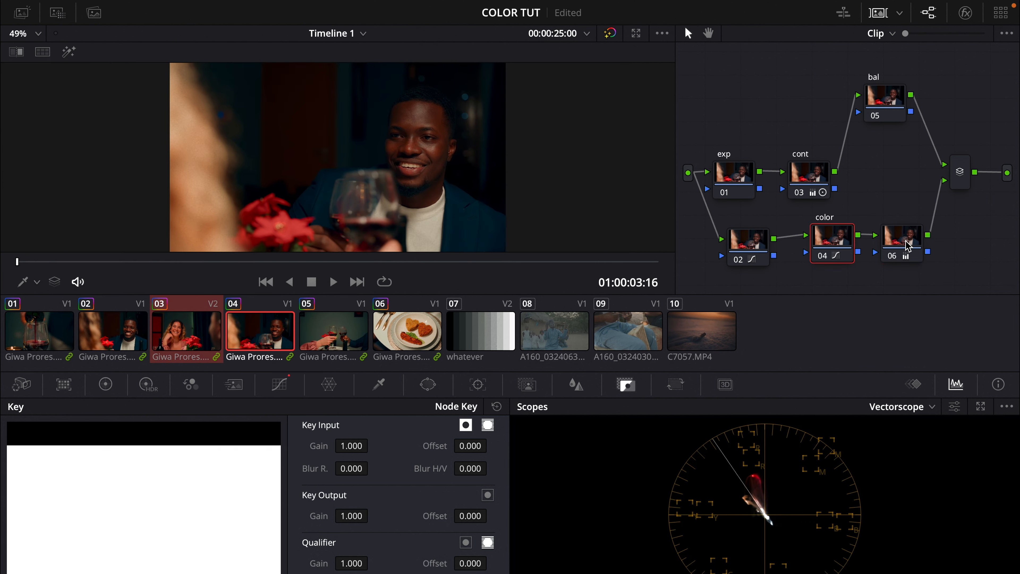
# Step: Delete node 06 from clip 04's node tree
pyautogui.click(905, 242)
pyautogui.click(892, 257)
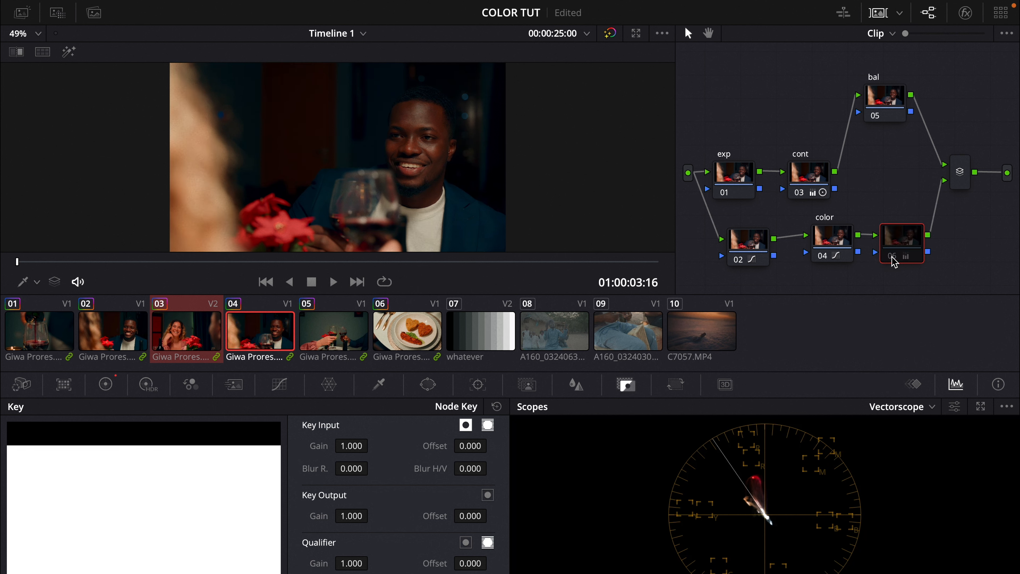
pyautogui.click(892, 257)
pyautogui.click(893, 257)
pyautogui.press('Delete')
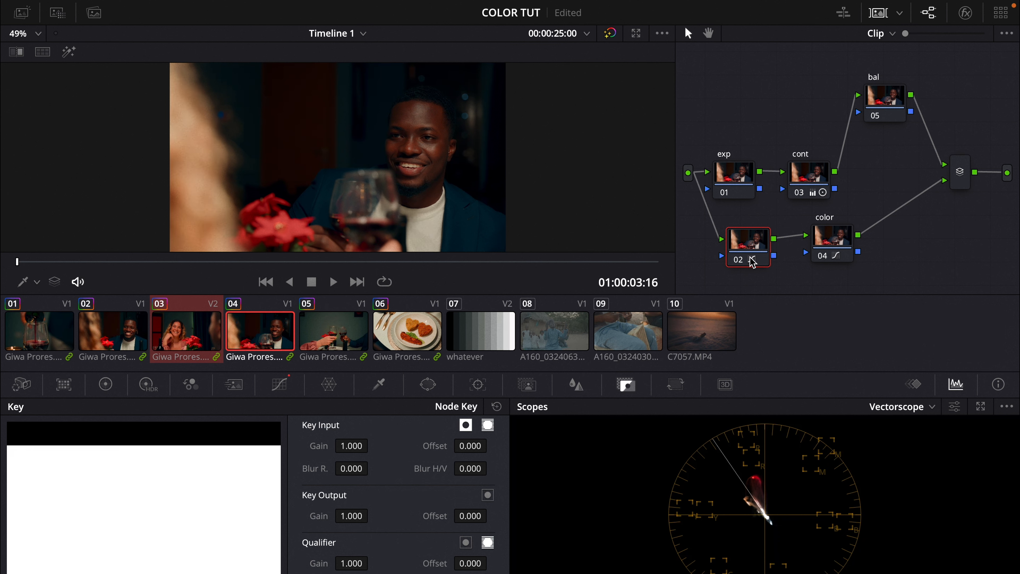
# Step: Toggle nodes 02, 04 and 03 off and on to compare their effect on clip 04
pyautogui.click(741, 260)
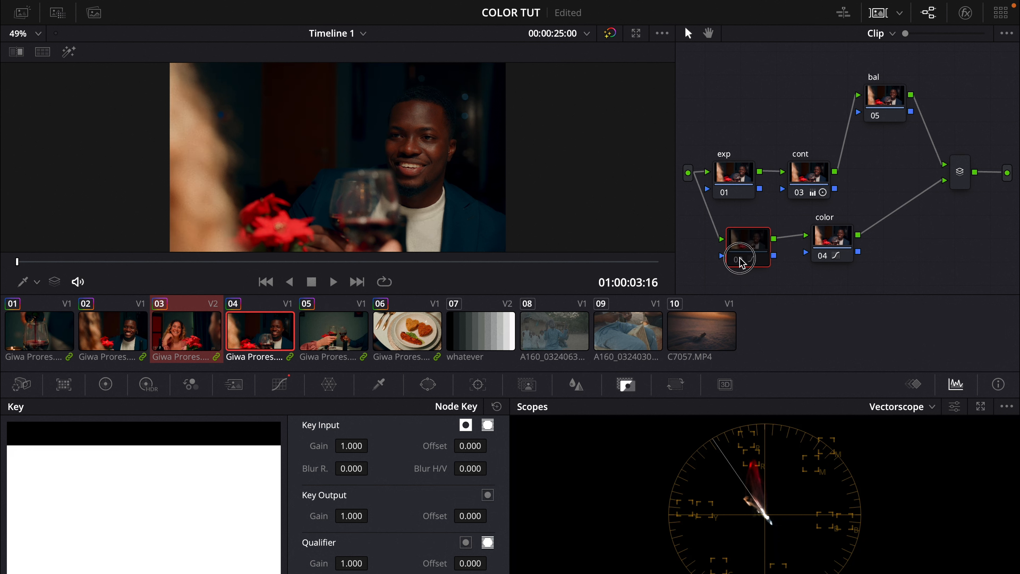
pyautogui.click(742, 264)
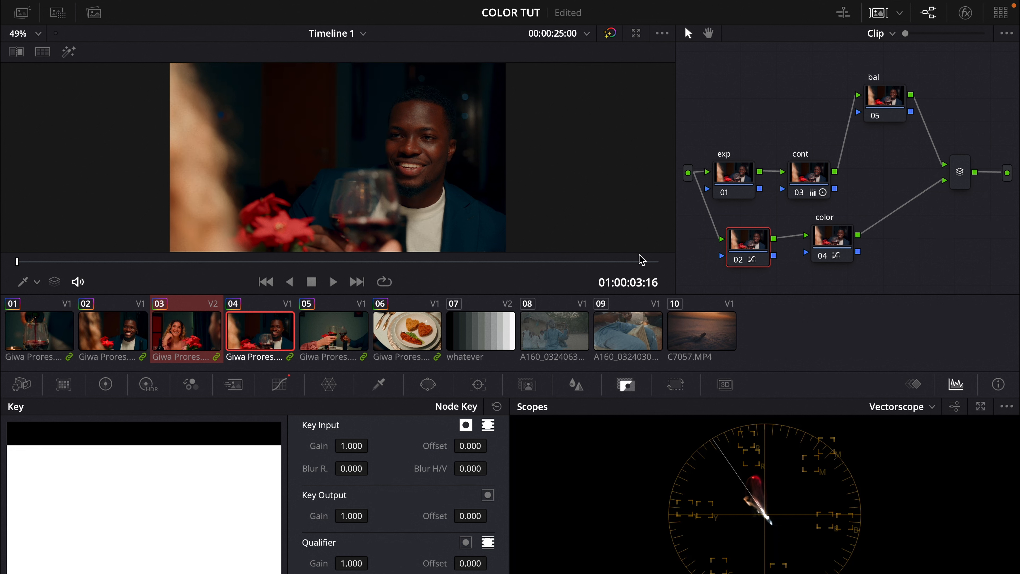
pyautogui.click(827, 256)
pyautogui.click(828, 257)
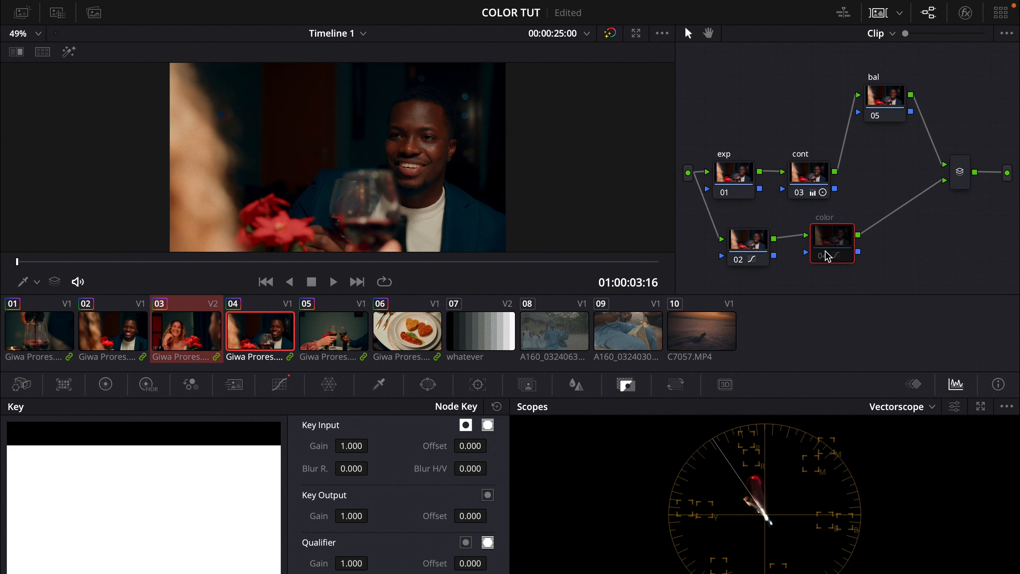
pyautogui.click(825, 252)
pyautogui.click(825, 251)
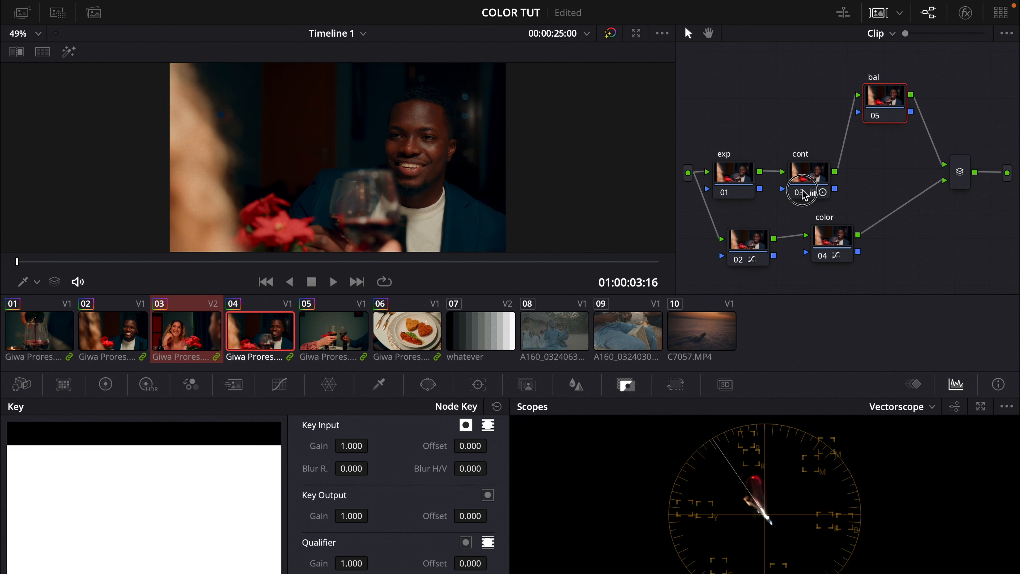
pyautogui.click(802, 190)
pyautogui.click(802, 193)
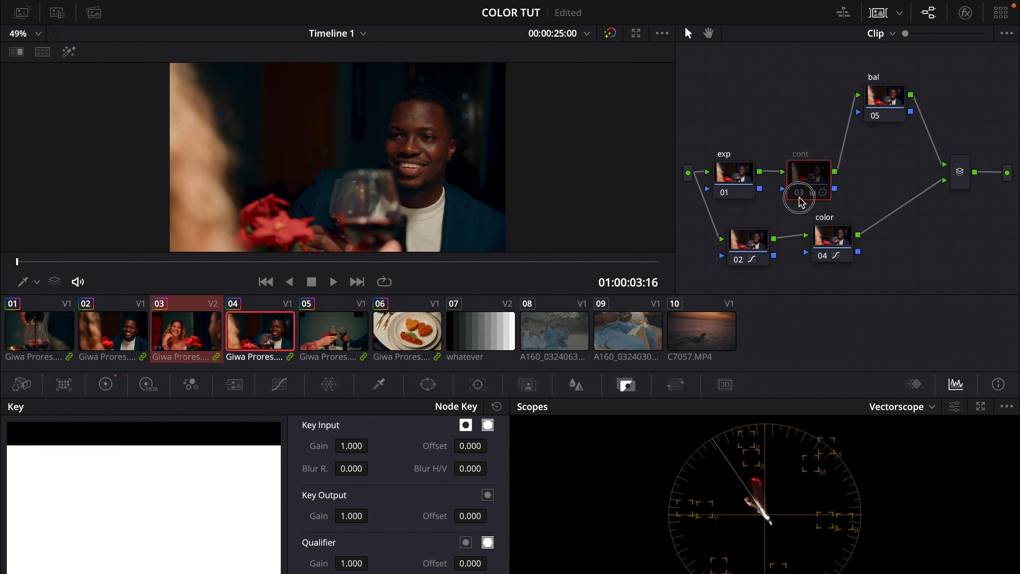
# Step: Reset node 03's grade and open its primary color wheels
pyautogui.rightClick(820, 181)
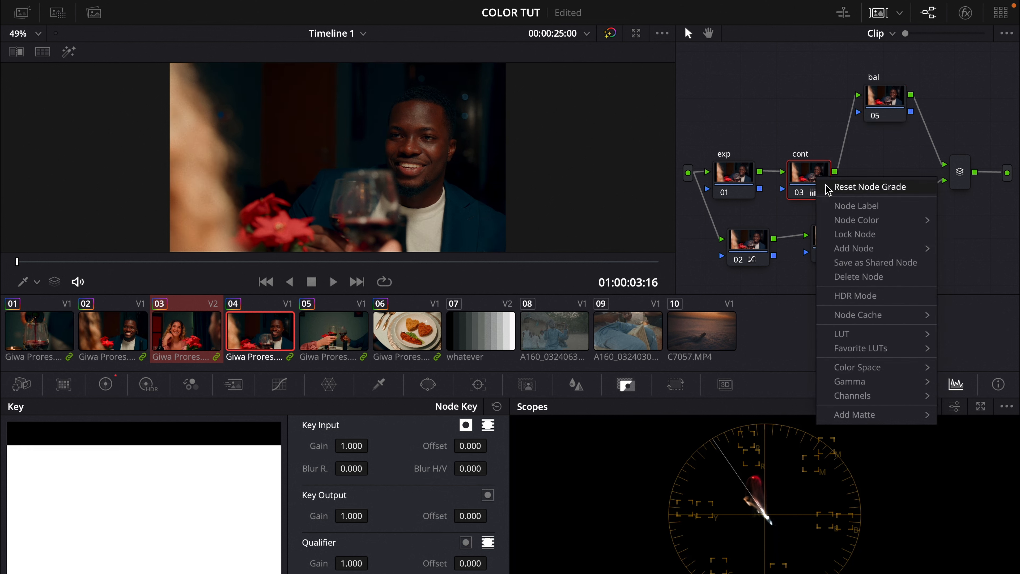
pyautogui.click(828, 188)
pyautogui.click(106, 384)
# Step: Set node 03's gain to 0.95, gamma to 0.01 and highlights to -33.50
pyautogui.moveTo(318, 414)
pyautogui.mouseDown()
pyautogui.moveTo(390, 419)
pyautogui.moveTo(331, 420)
pyautogui.mouseUp()
pyautogui.moveTo(367, 537); pyautogui.dragTo(284, 538)
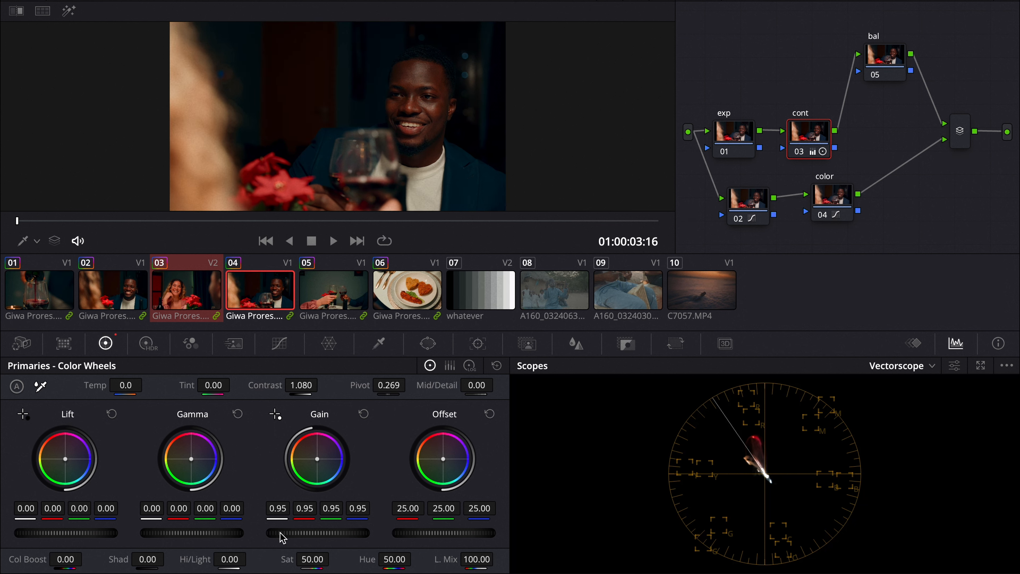
pyautogui.moveTo(219, 533); pyautogui.dragTo(263, 531)
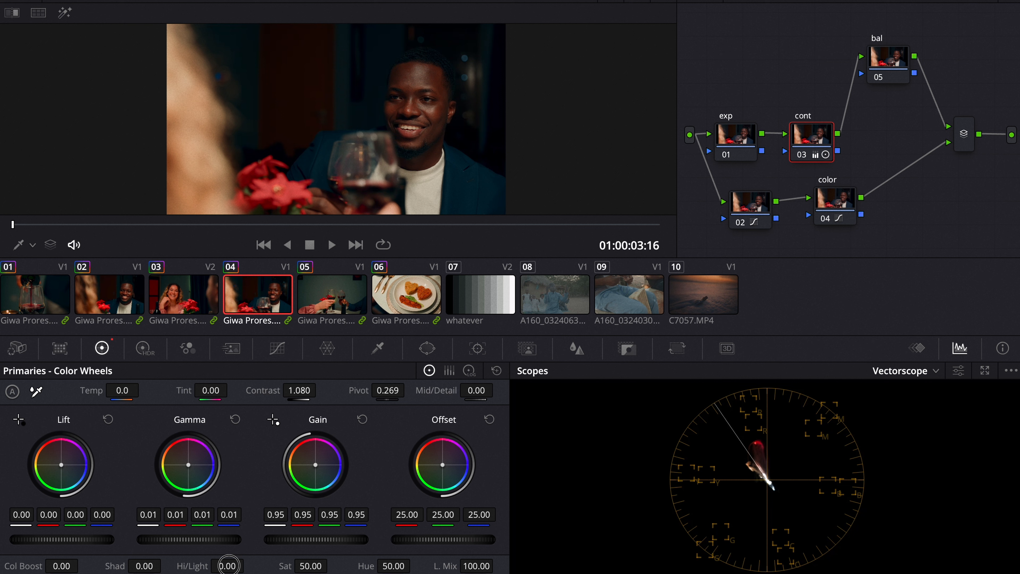
pyautogui.moveTo(227, 564); pyautogui.dragTo(213, 538)
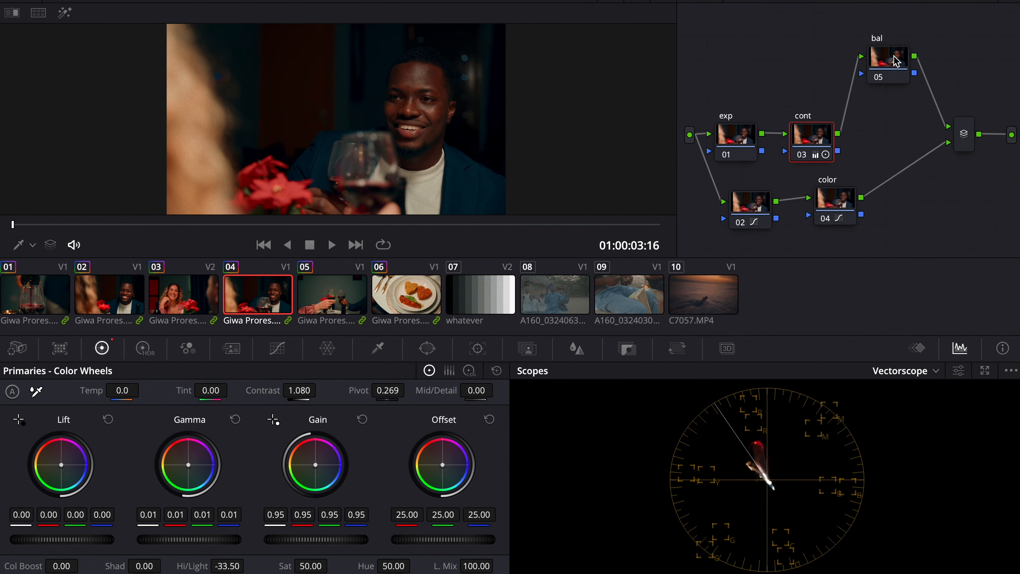
pyautogui.click(896, 60)
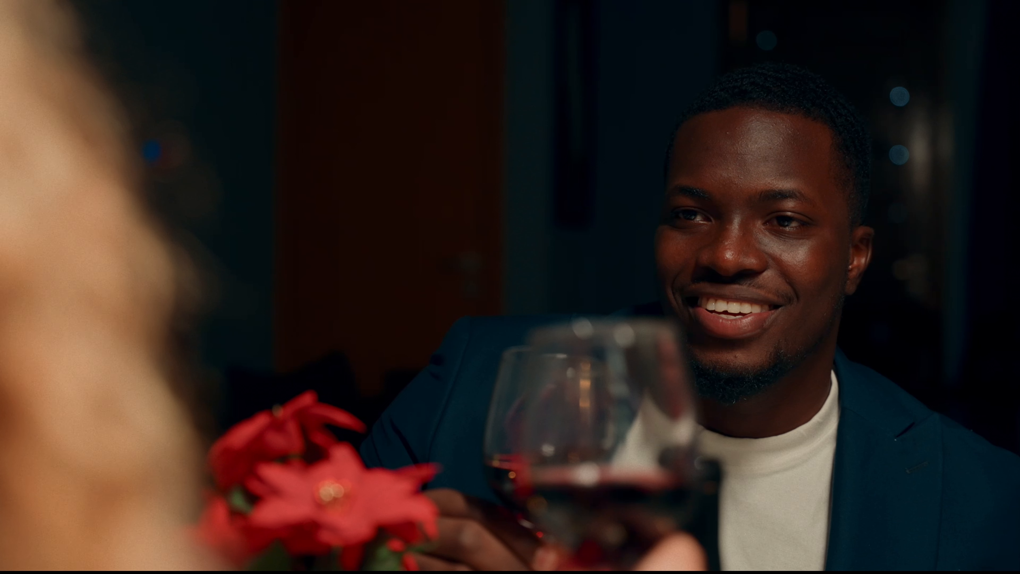
pyautogui.moveTo(790, 152)
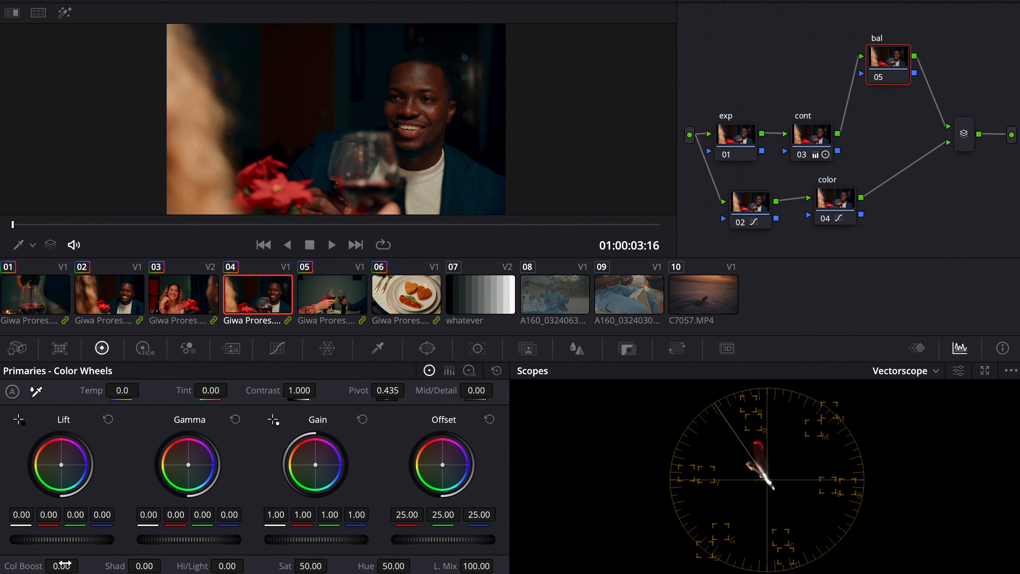
pyautogui.click(471, 378)
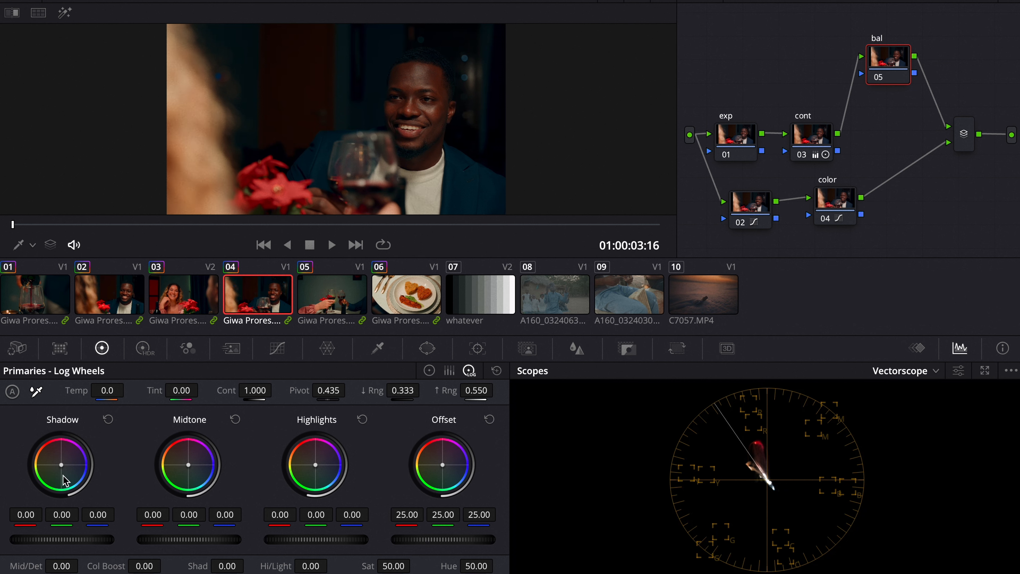
pyautogui.moveTo(65, 480); pyautogui.dragTo(57, 456)
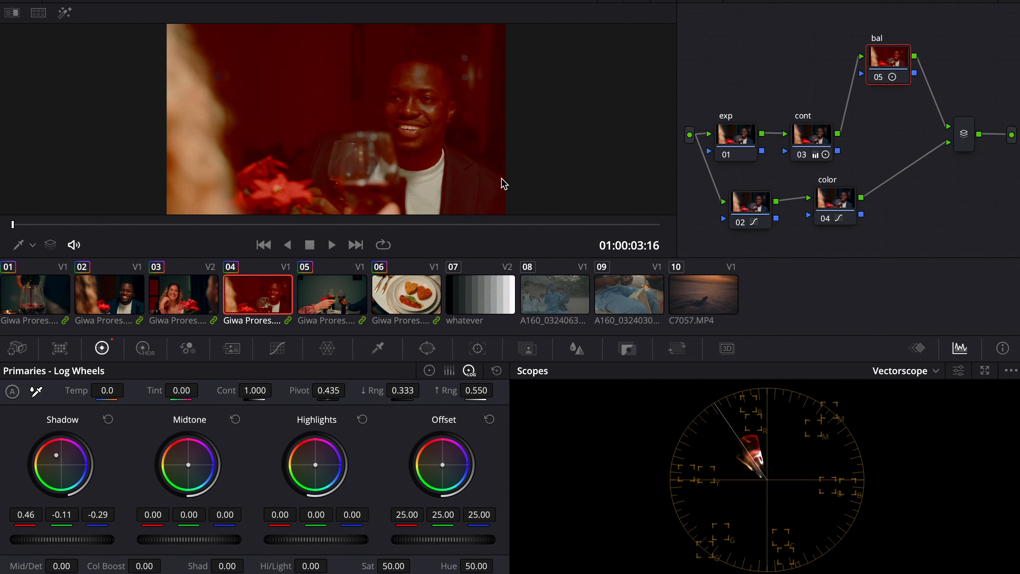
pyautogui.moveTo(402, 390)
pyautogui.mouseDown()
pyautogui.moveTo(458, 375)
pyautogui.moveTo(354, 378)
pyautogui.moveTo(401, 372)
pyautogui.moveTo(398, 364)
pyautogui.moveTo(349, 374)
pyautogui.moveTo(413, 363)
pyautogui.mouseUp()
pyautogui.click(108, 419)
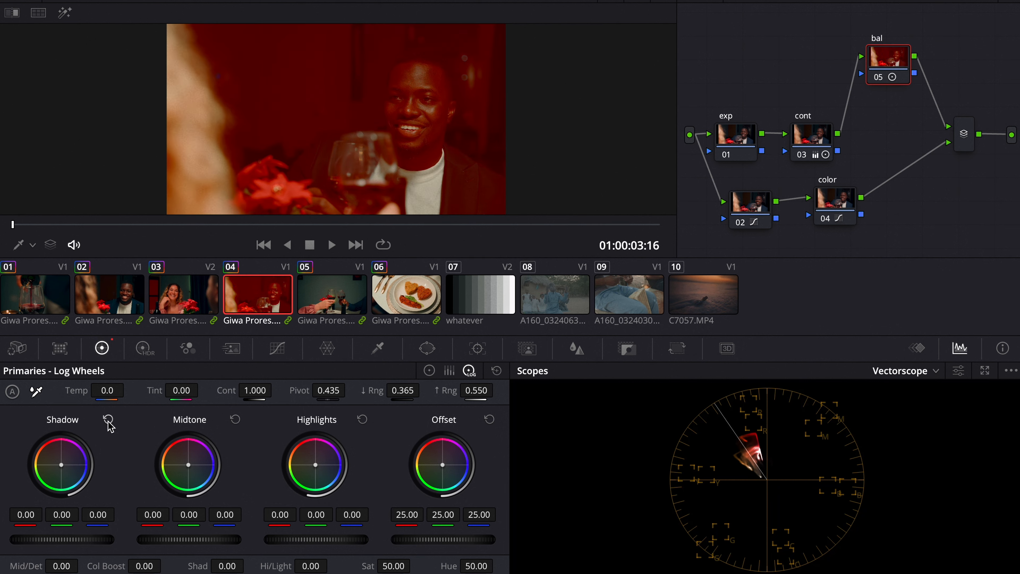
# Step: On clip 07's grayscale chart, demonstrate Log Wheels by tinting shadows red, highlights blue and adjusting ranges, then reset the grade
pyautogui.click(475, 306)
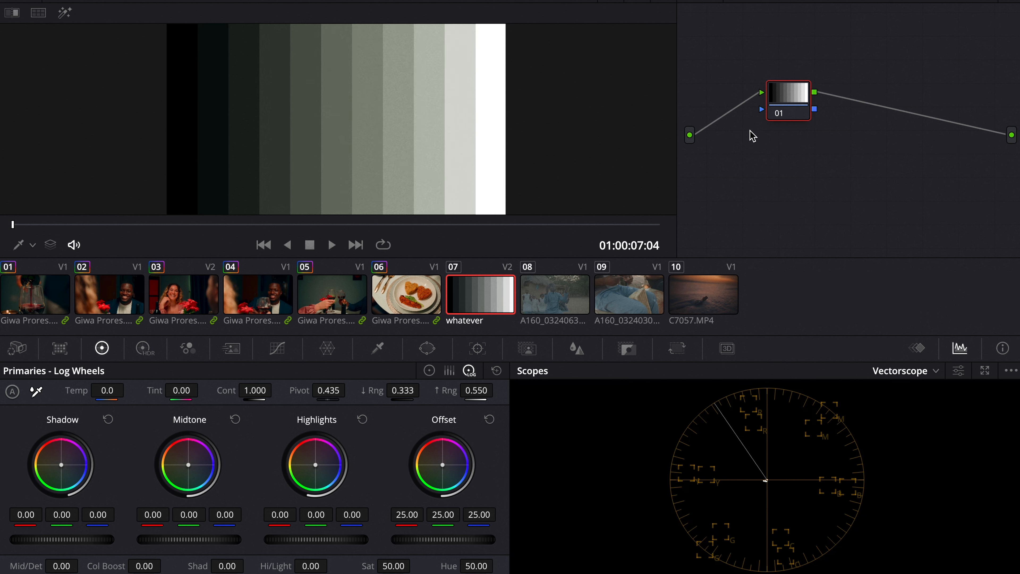
pyautogui.moveTo(56, 457); pyautogui.dragTo(12, 392)
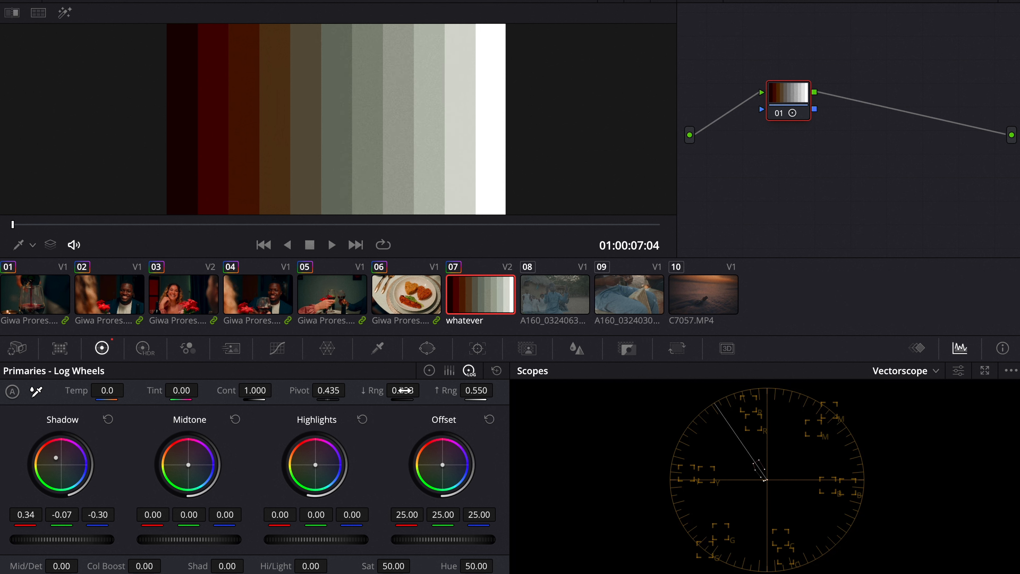
pyautogui.moveTo(413, 390); pyautogui.dragTo(699, 346)
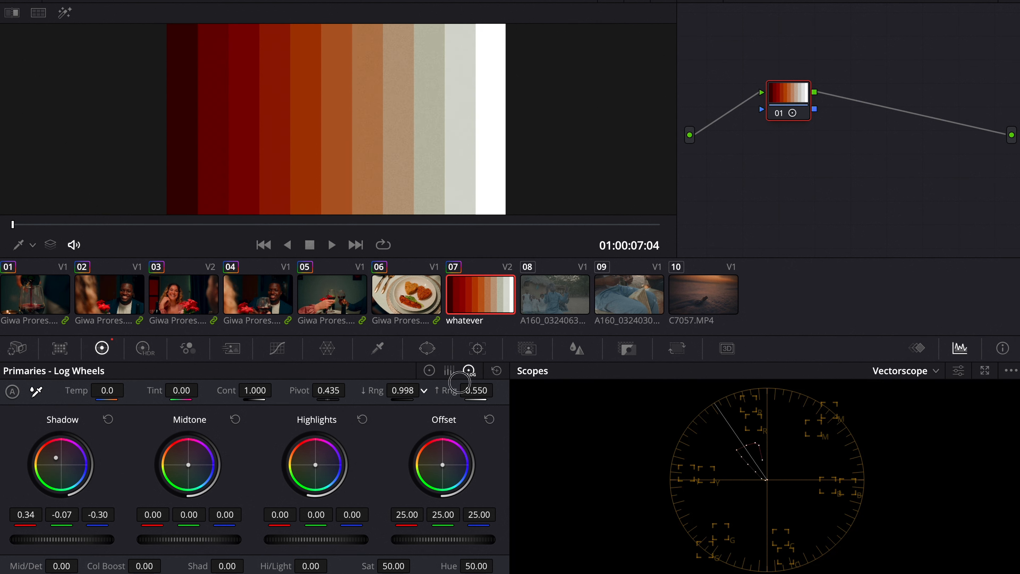
pyautogui.moveTo(459, 382); pyautogui.dragTo(319, 396)
pyautogui.moveTo(476, 389); pyautogui.dragTo(572, 388)
pyautogui.moveTo(380, 423); pyautogui.dragTo(363, 463)
pyautogui.moveTo(483, 389); pyautogui.dragTo(298, 389)
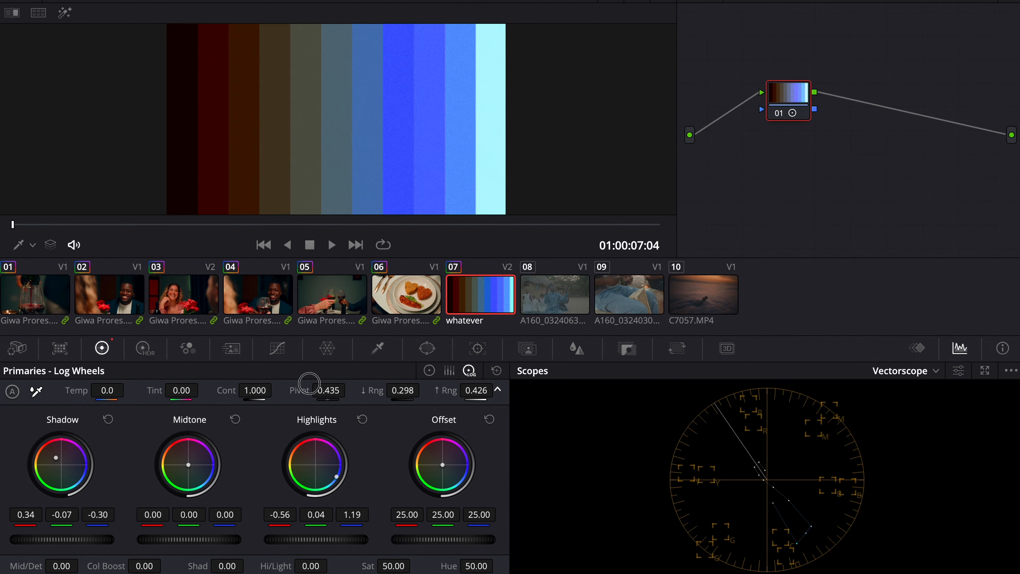
pyautogui.click(496, 370)
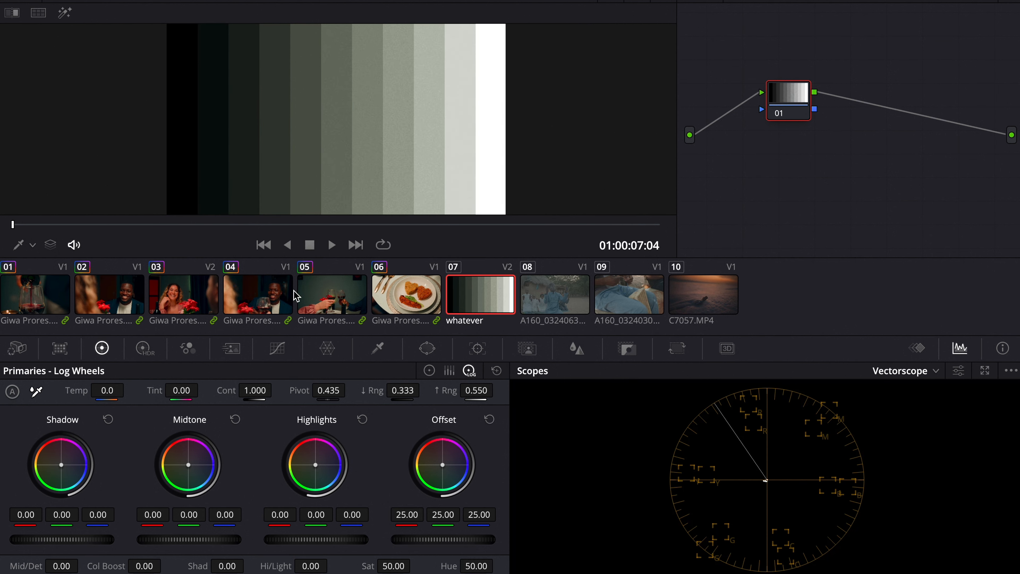
# Step: Return to clip 04, reset node 05's grade and nudge its log shadow red value slightly
pyautogui.click(274, 303)
pyautogui.click(497, 370)
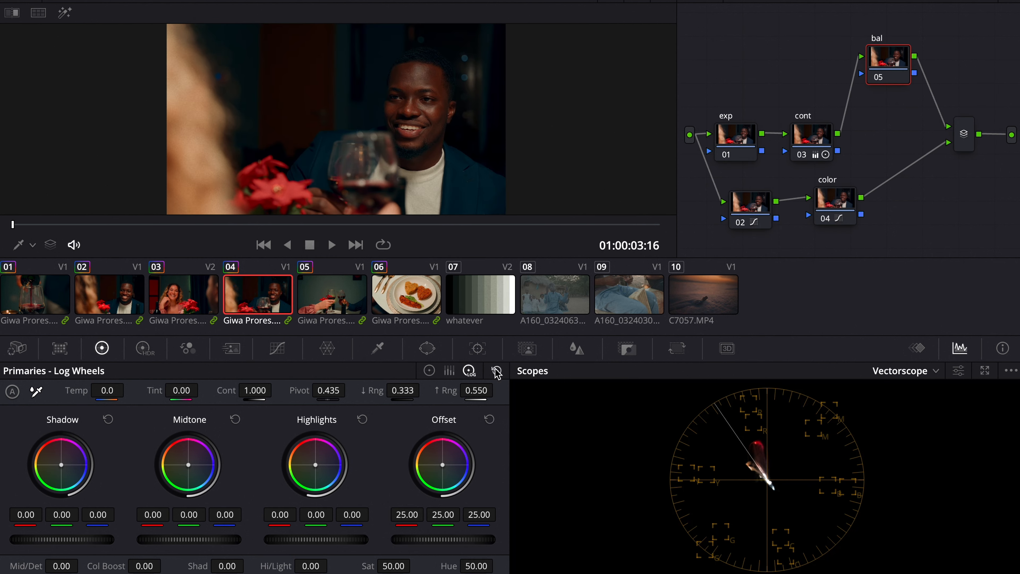
pyautogui.moveTo(26, 515); pyautogui.dragTo(55, 509)
pyautogui.click(890, 5)
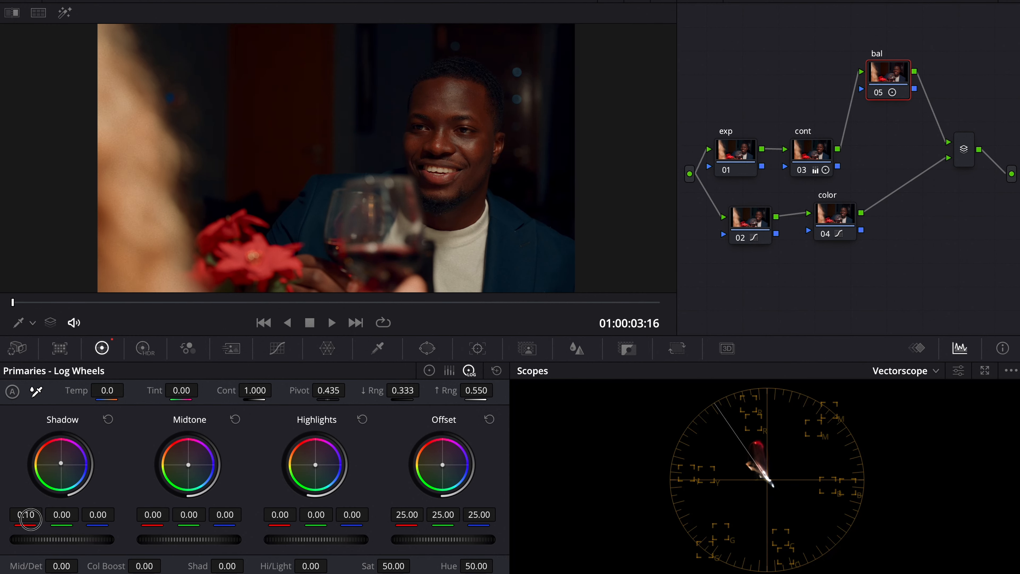
pyautogui.moveTo(30, 514); pyautogui.dragTo(26, 516)
# Step: On node 05's primary wheels, nudge gamma slightly and set the offset blue value to 24.76
pyautogui.click(423, 369)
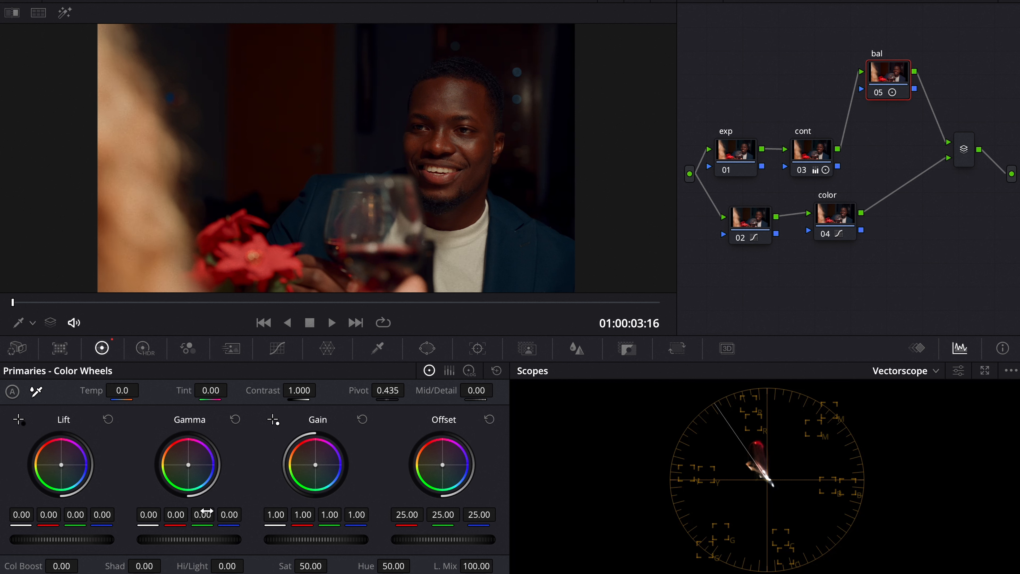
pyautogui.moveTo(194, 478); pyautogui.dragTo(189, 464)
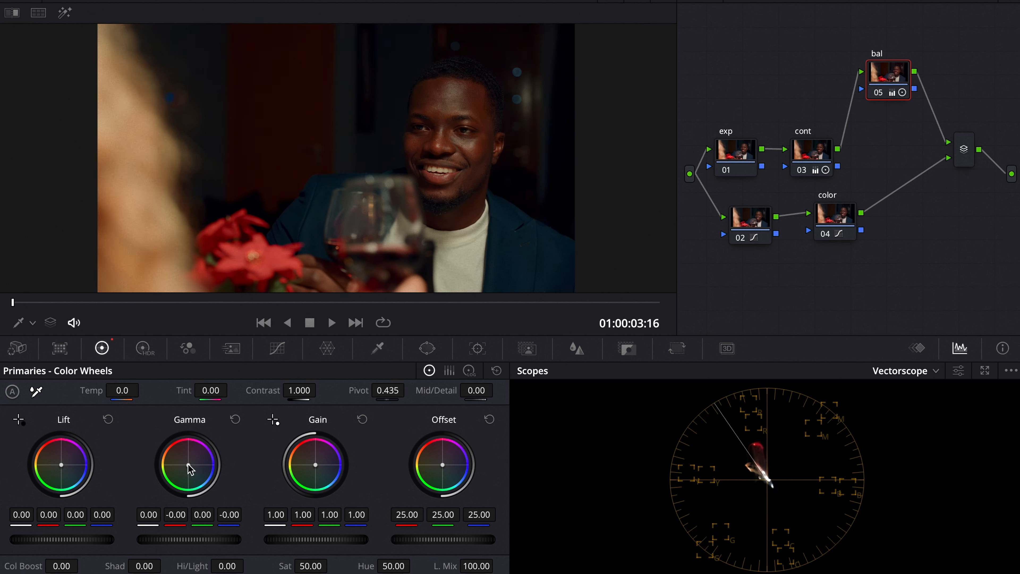
pyautogui.moveTo(491, 522); pyautogui.dragTo(490, 520)
# Step: Inspect clip 04 full-screen, review nodes 03 and 02, and switch the scope to Waveform
pyautogui.click(878, 88)
pyautogui.click(879, 88)
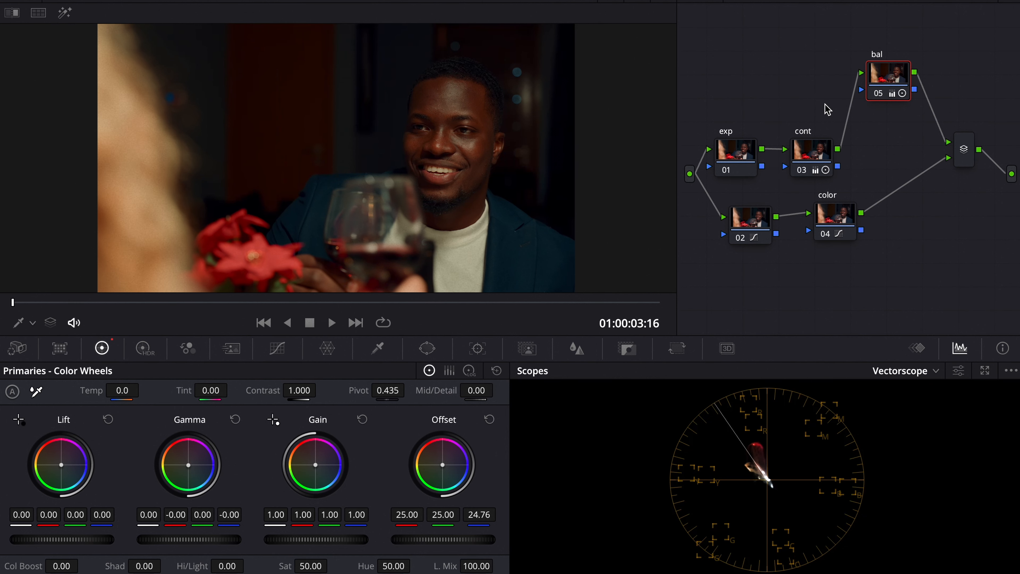
pyautogui.click(812, 146)
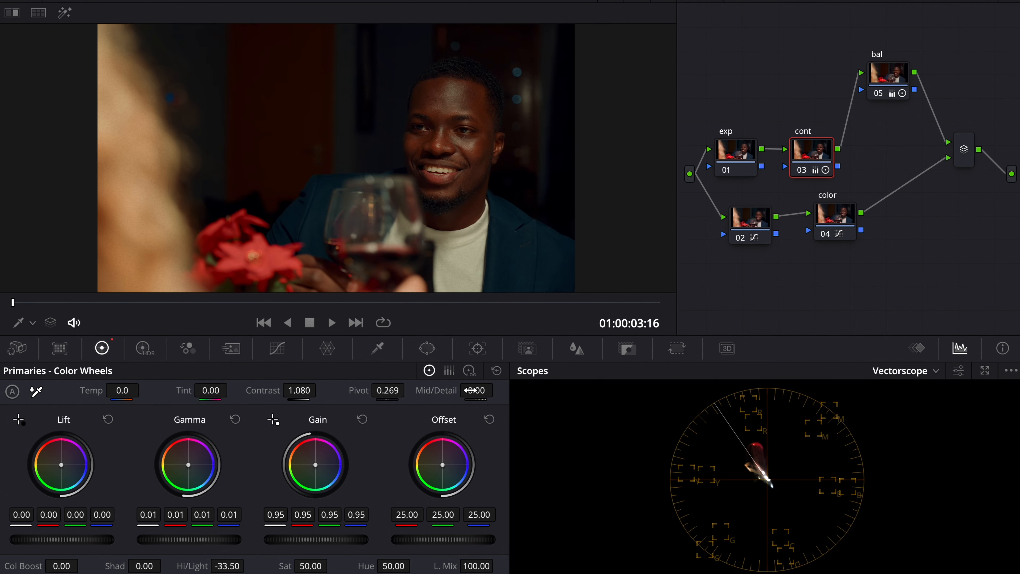
pyautogui.moveTo(473, 395); pyautogui.dragTo(430, 399)
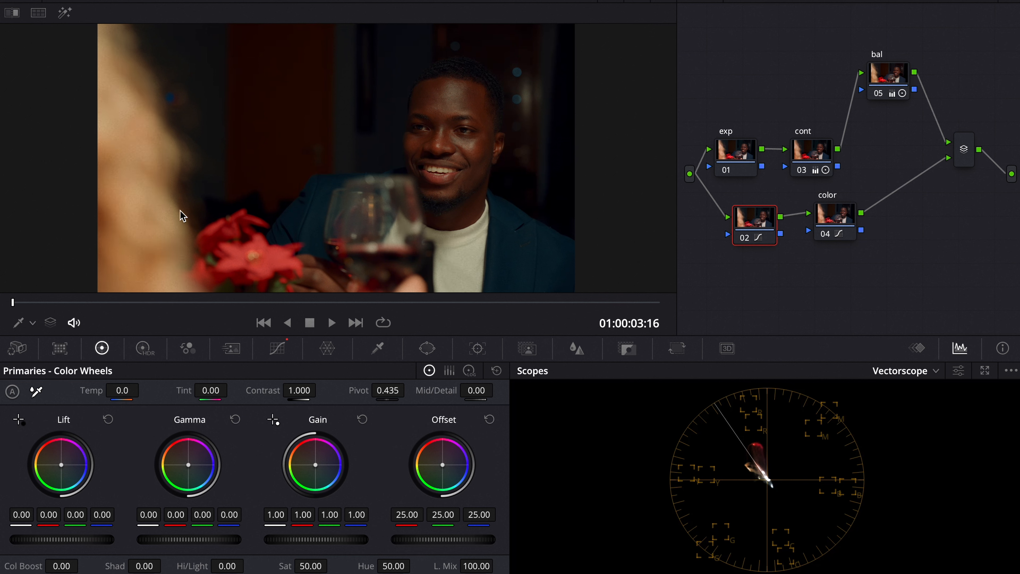
pyautogui.click(897, 369)
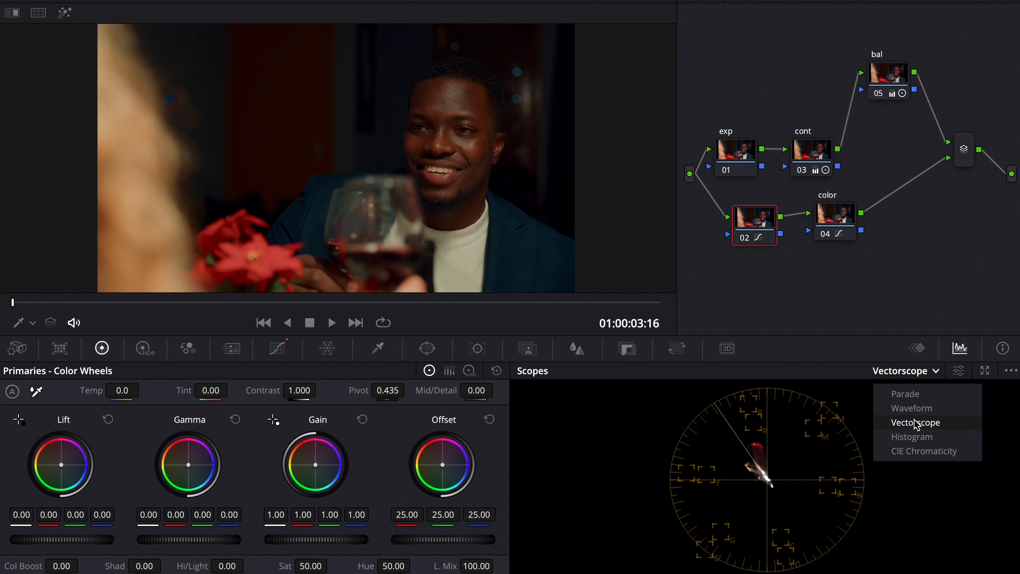
pyautogui.click(918, 408)
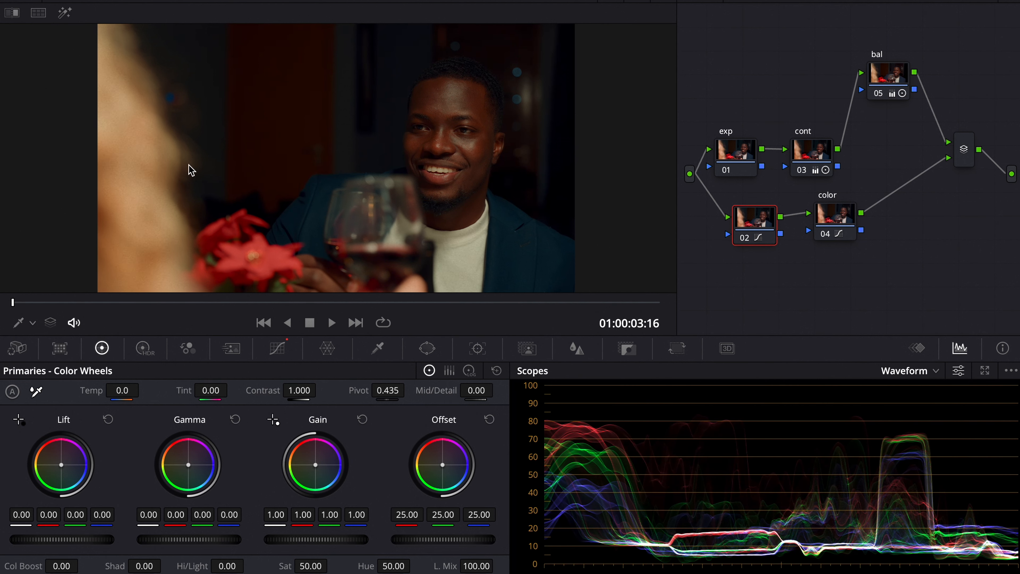
# Step: Set node 05's red gain to 0.97 to balance the frame
pyautogui.moveTo(45, 300); pyautogui.dragTo(365, 302)
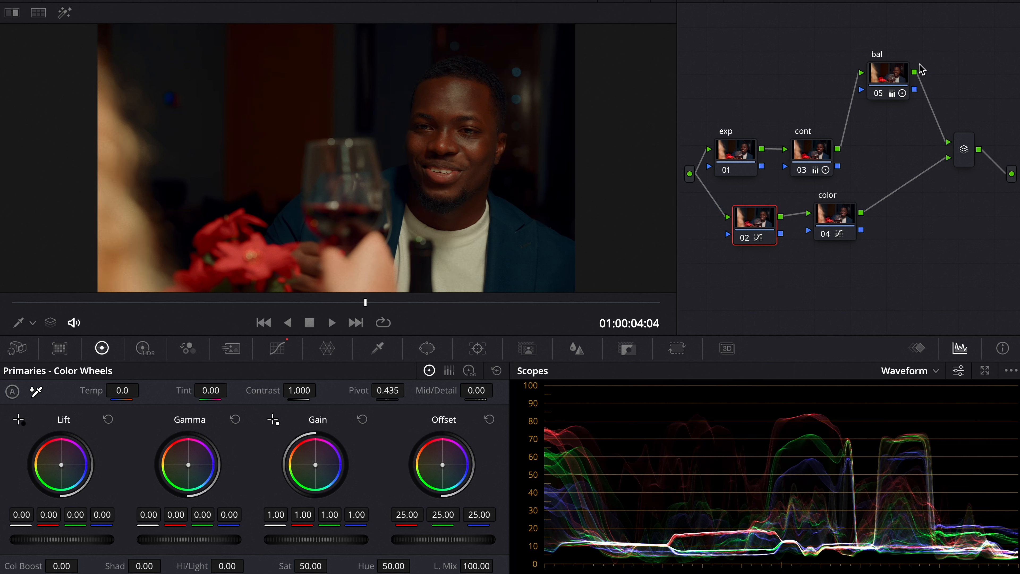
pyautogui.click(899, 81)
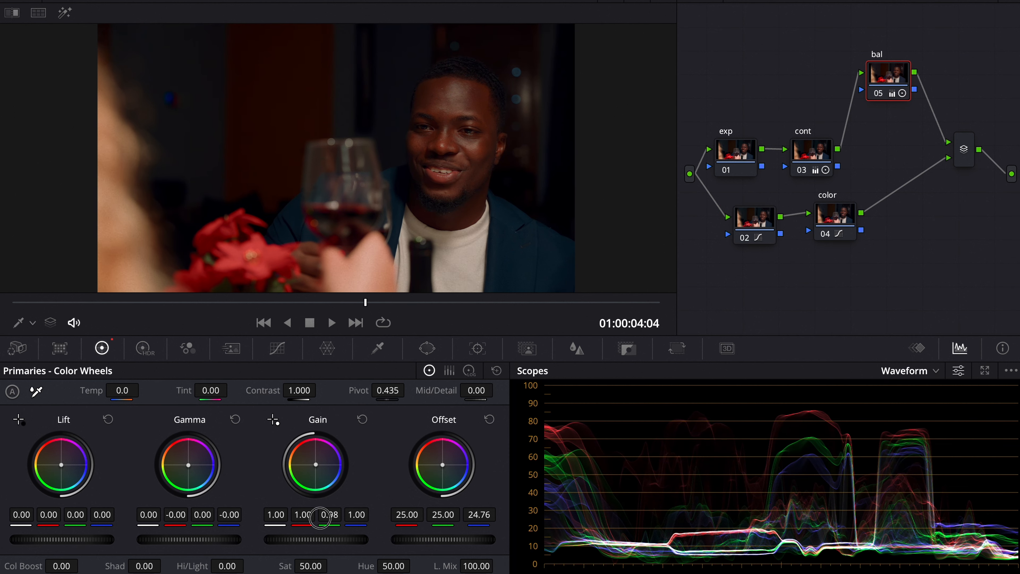
pyautogui.moveTo(329, 515); pyautogui.dragTo(290, 520)
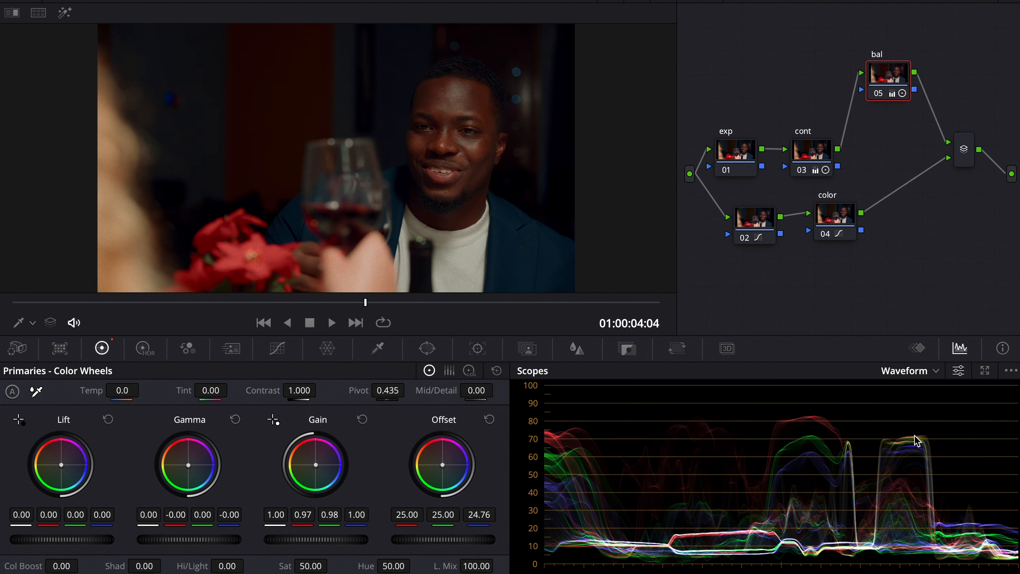
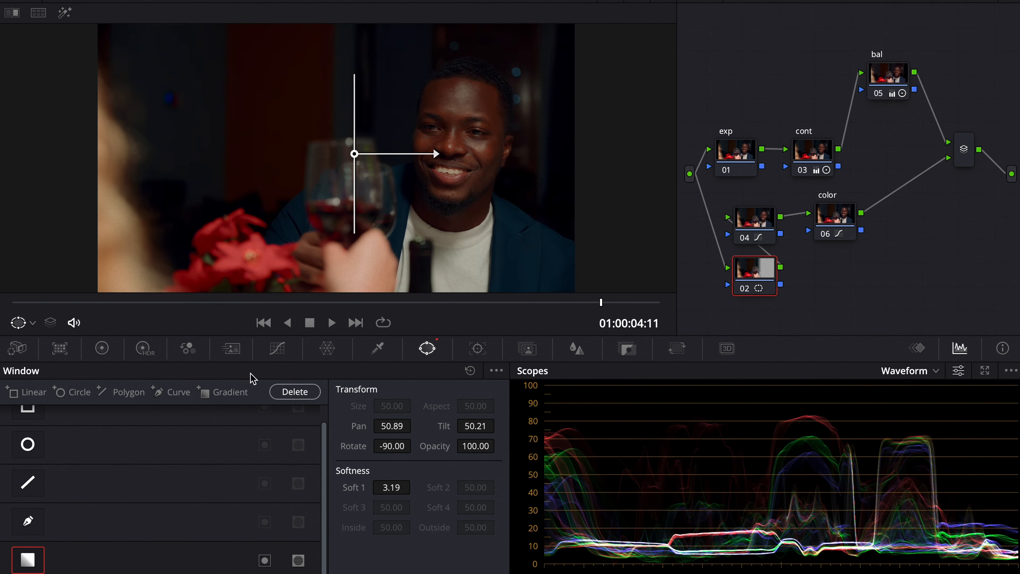
# Step: On the gradient-window node 02, set gain to 0.85 and gamma to 0.01, then slightly shift and rotate the gradient window
pyautogui.click(105, 355)
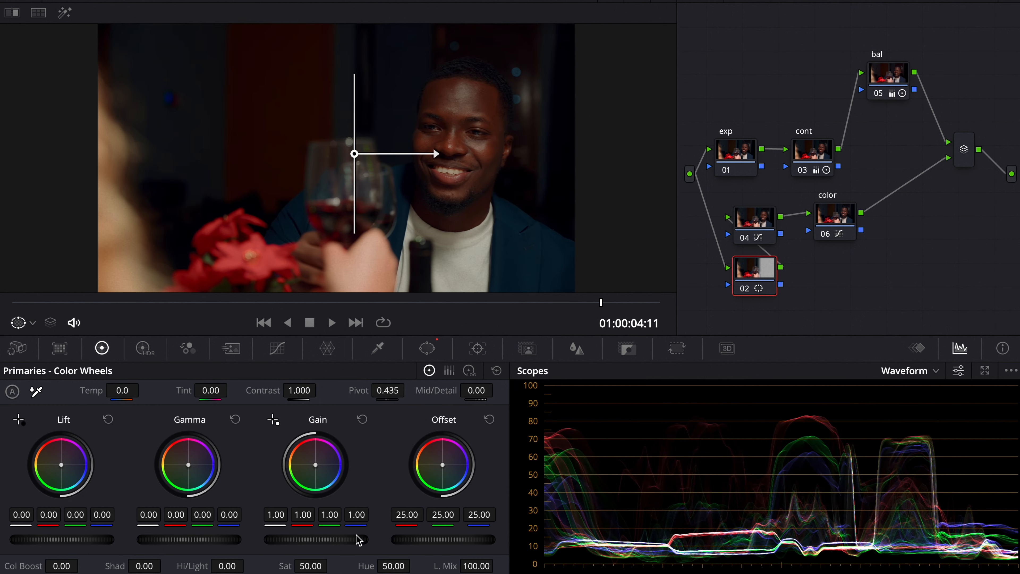
pyautogui.moveTo(365, 546); pyautogui.dragTo(268, 540)
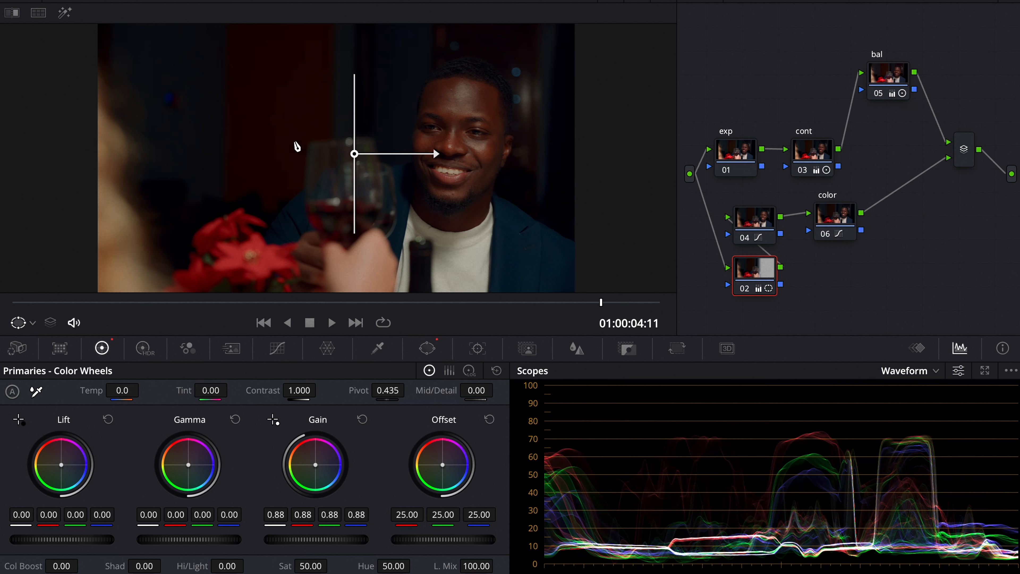
pyautogui.moveTo(225, 541)
pyautogui.mouseDown()
pyautogui.moveTo(215, 541)
pyautogui.moveTo(283, 522)
pyautogui.moveTo(207, 545)
pyautogui.mouseUp()
pyautogui.moveTo(289, 537); pyautogui.dragTo(303, 539)
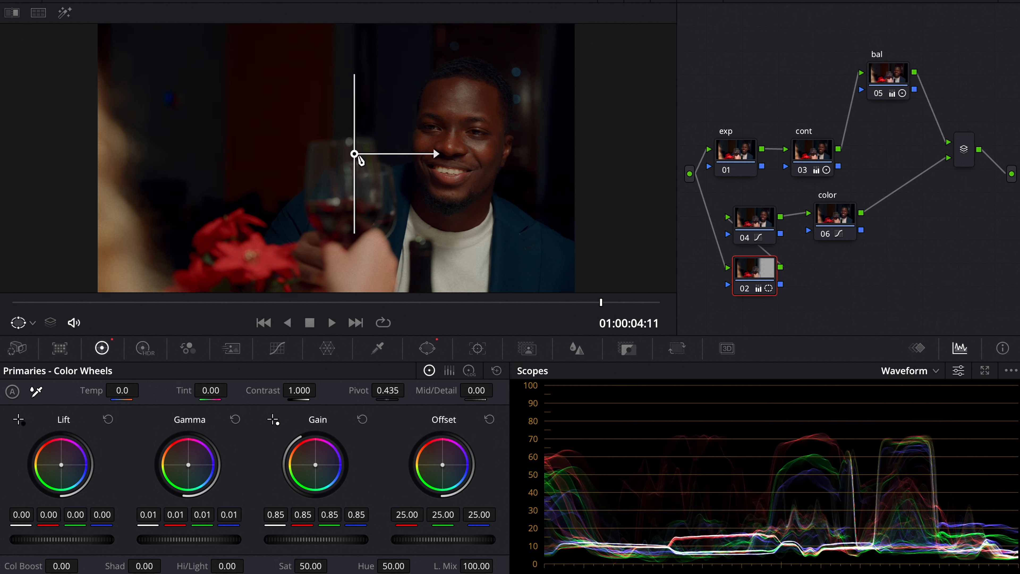
pyautogui.moveTo(355, 154); pyautogui.dragTo(353, 157)
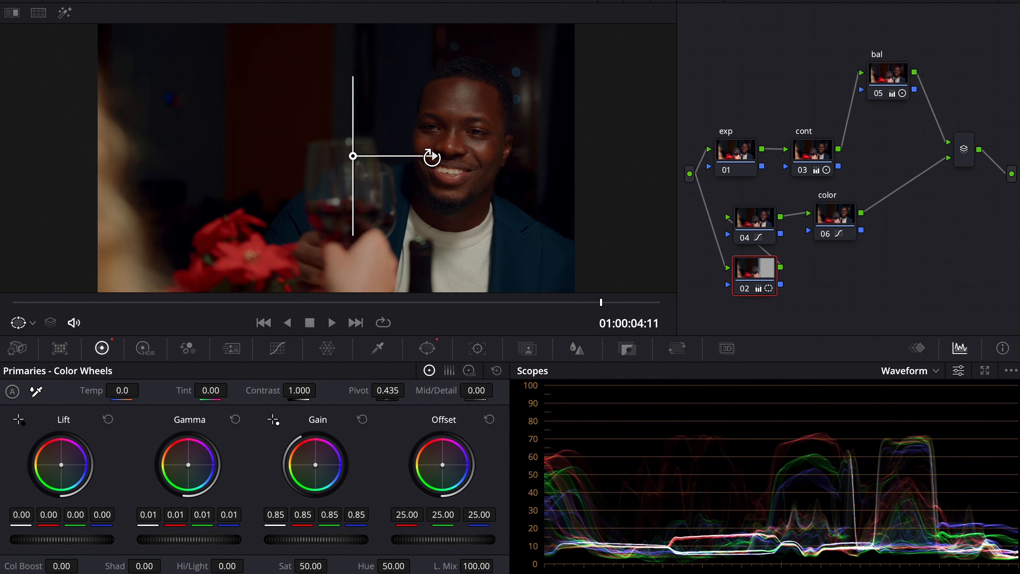
pyautogui.moveTo(432, 155); pyautogui.dragTo(427, 158)
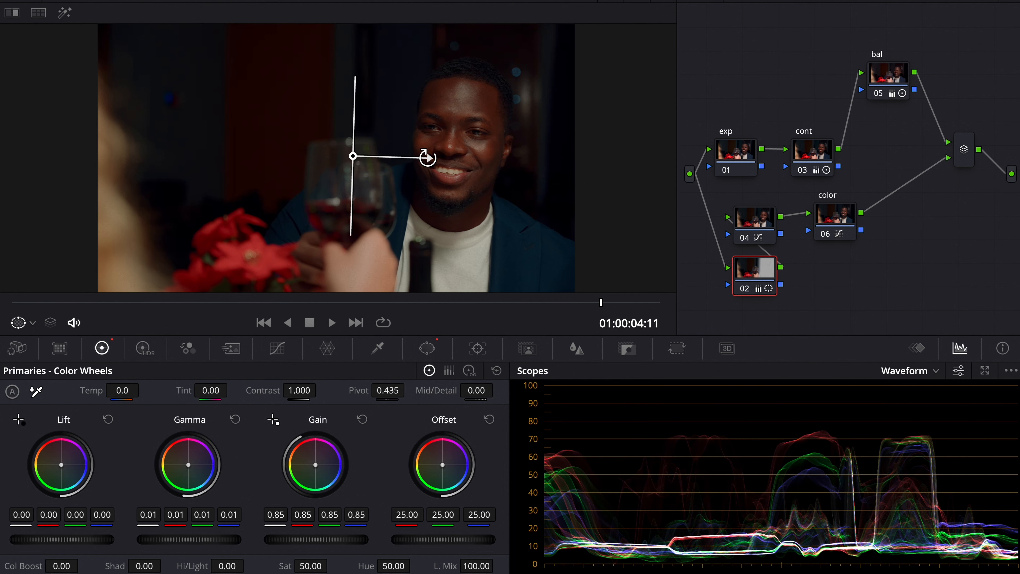
# Step: Select the cont node 03 and set its contrast to 1.016
pyautogui.click(729, 154)
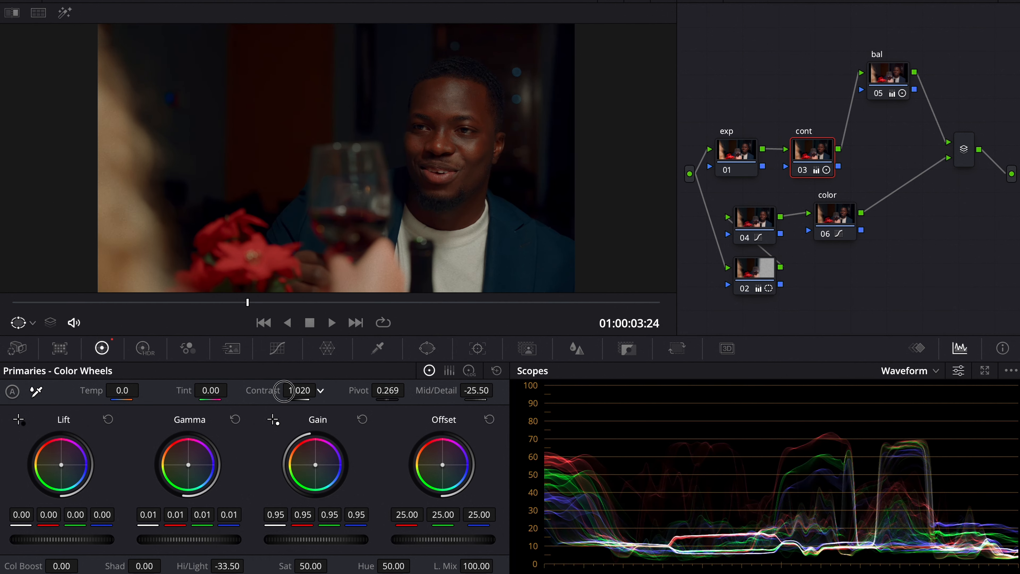
pyautogui.moveTo(291, 390); pyautogui.dragTo(305, 391)
# Step: Clean up the node graph layout and show the clips strip
pyautogui.rightClick(816, 260)
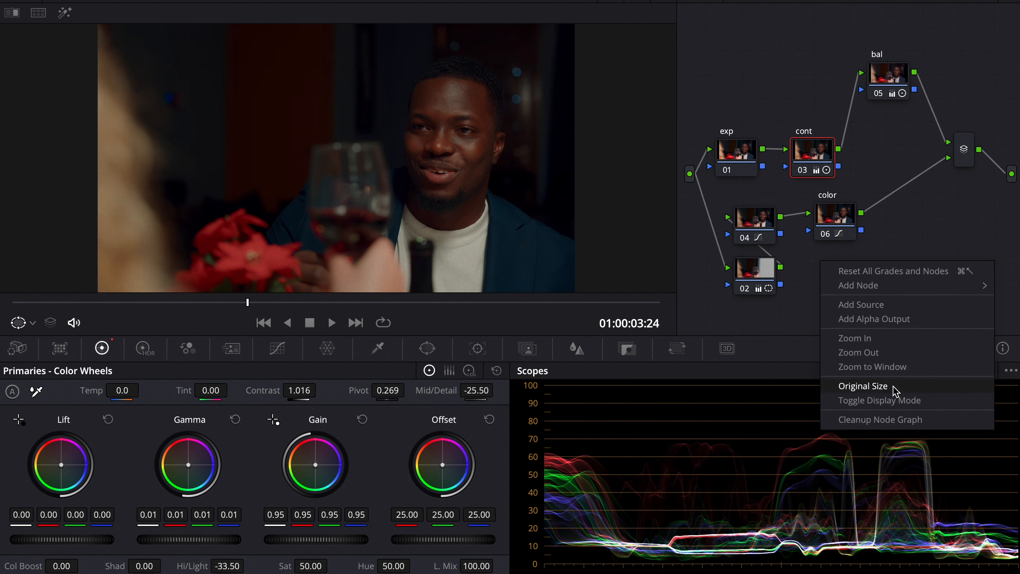
pyautogui.click(901, 427)
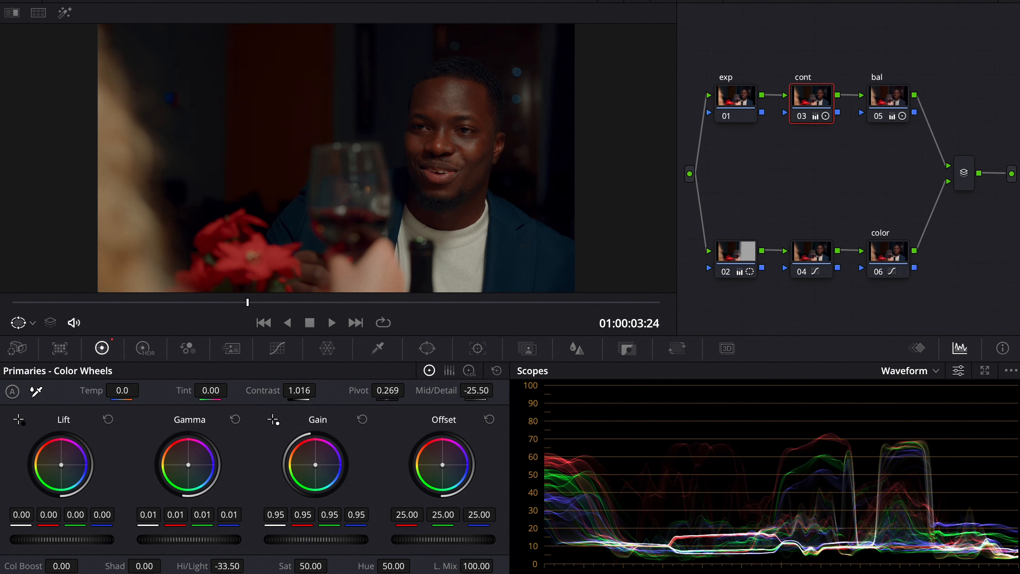
pyautogui.click(844, 1)
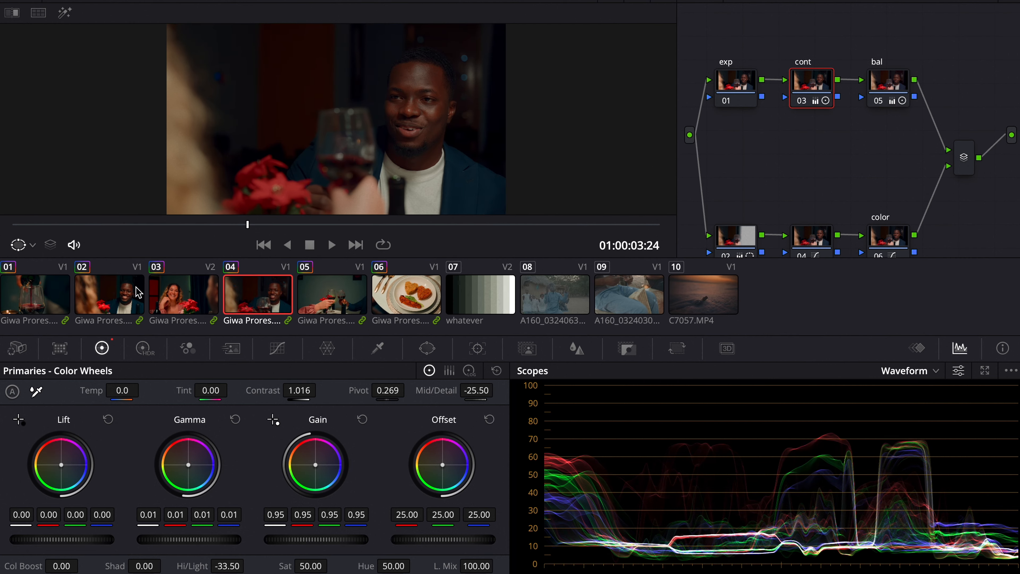
# Step: Apply clip 04's grade to clip 02
pyautogui.click(121, 299)
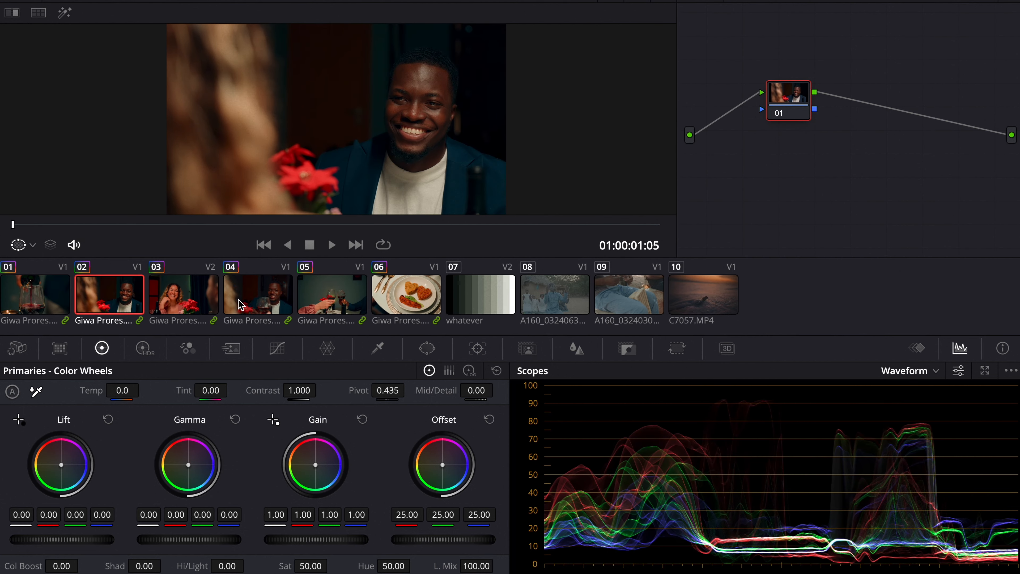
pyautogui.click(265, 308)
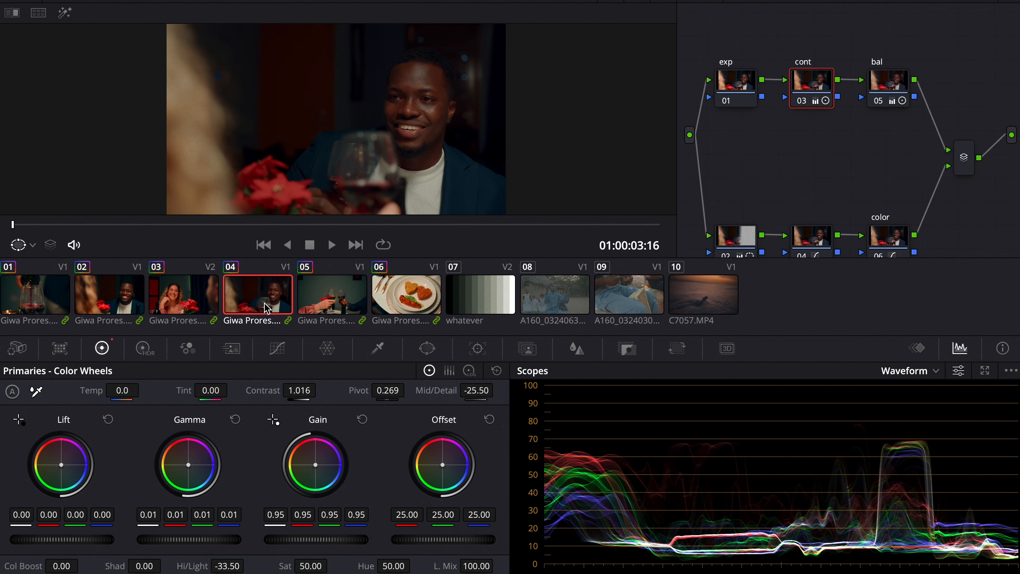
pyautogui.keyDown('ctrl'); pyautogui.click(121, 297); pyautogui.keyUp('ctrl')
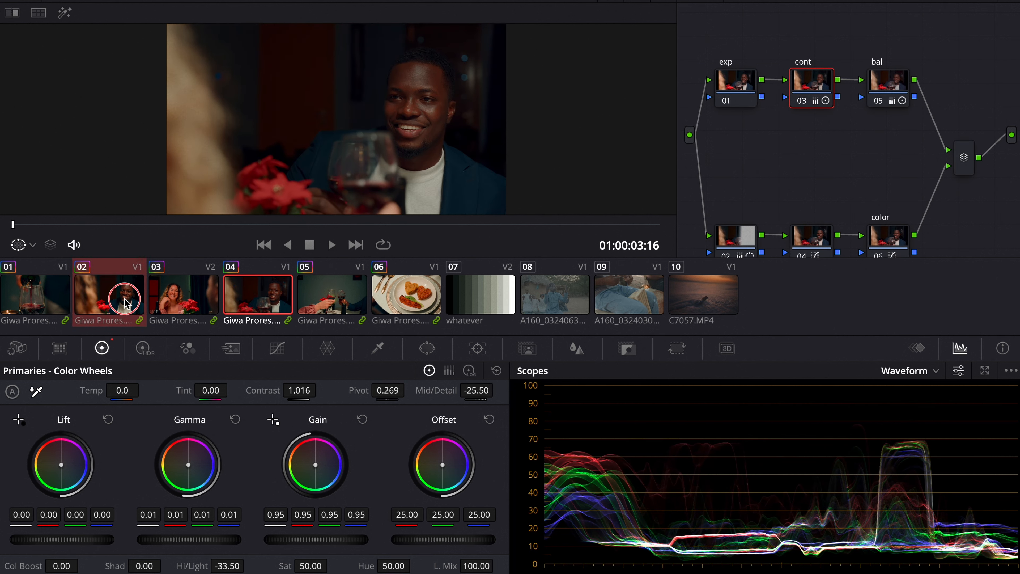
pyautogui.rightClick(281, 297)
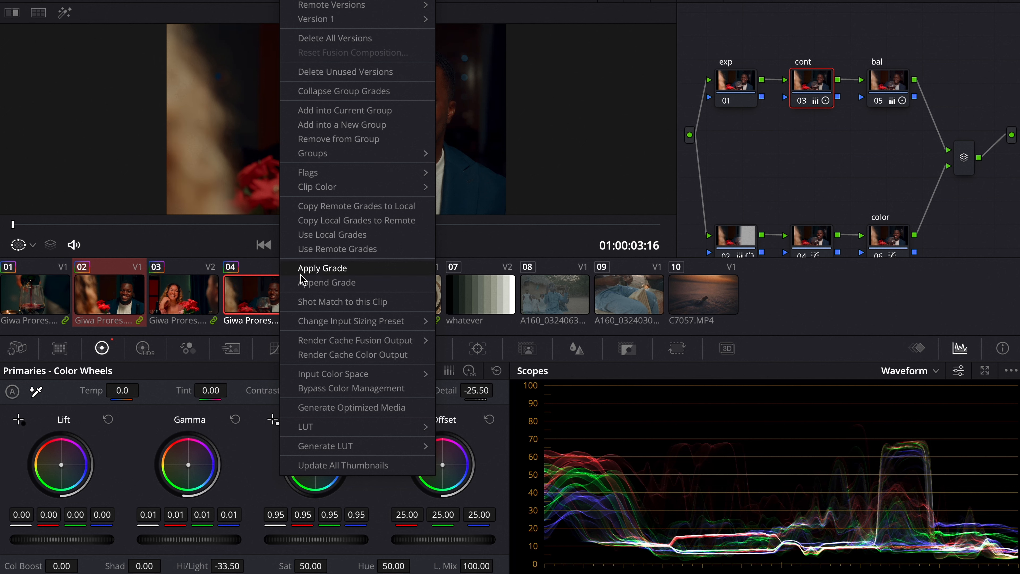
pyautogui.click(317, 269)
pyautogui.click(121, 305)
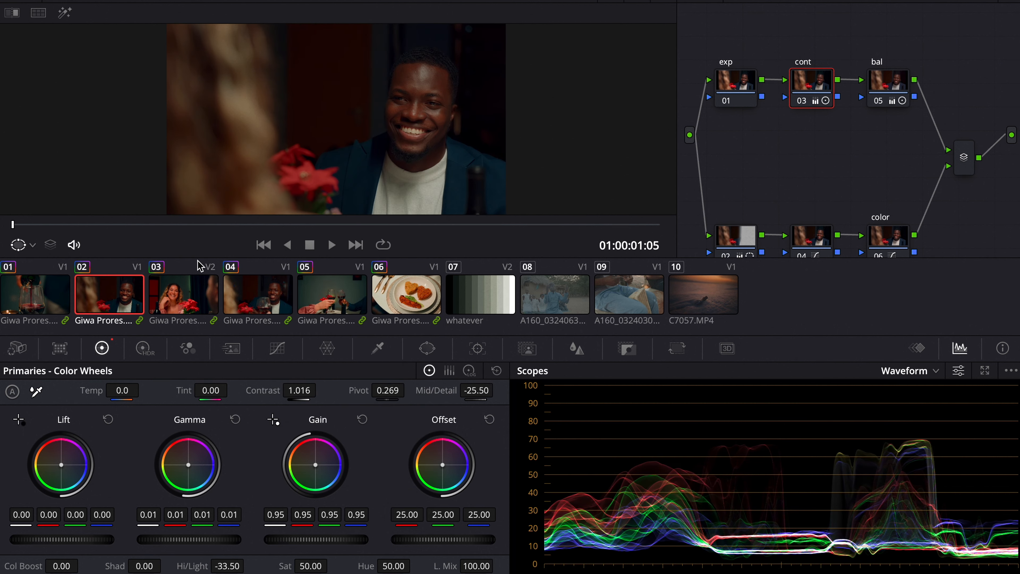
# Step: Scrub through clips 02 and 01 to review their looks and node trees
pyautogui.moveTo(96, 224); pyautogui.dragTo(691, 225)
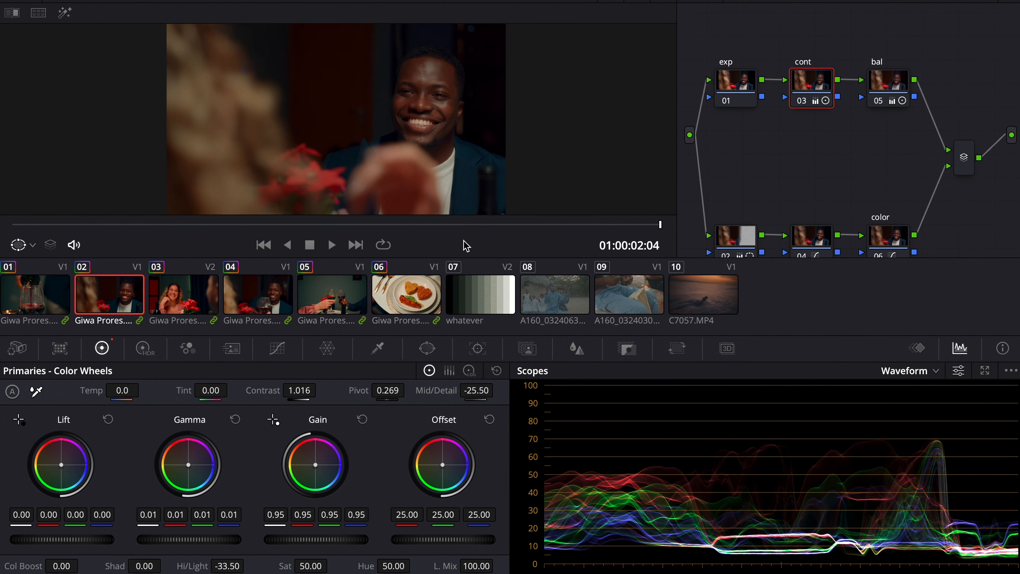
pyautogui.click(55, 302)
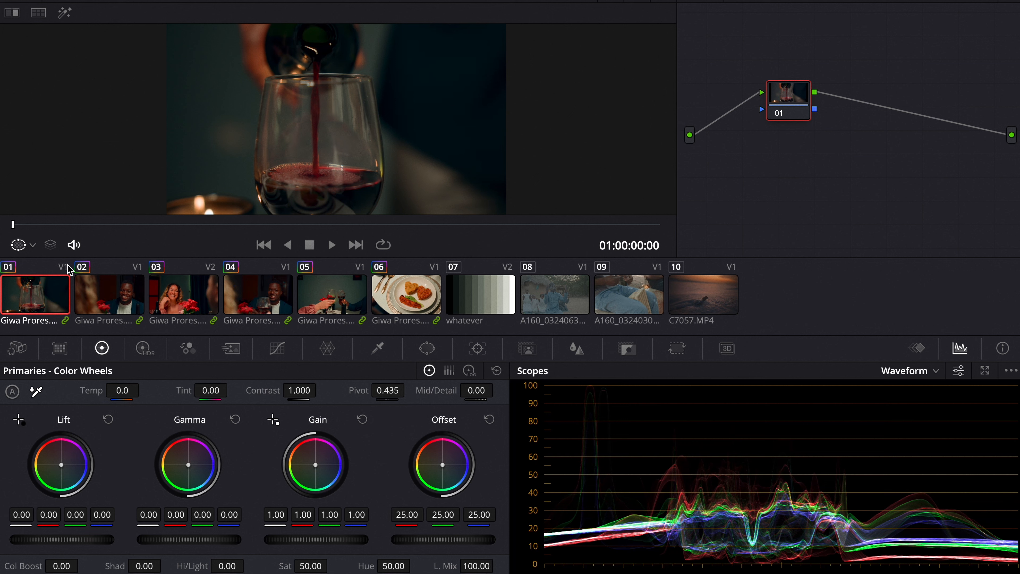
pyautogui.moveTo(70, 234); pyautogui.dragTo(460, 241)
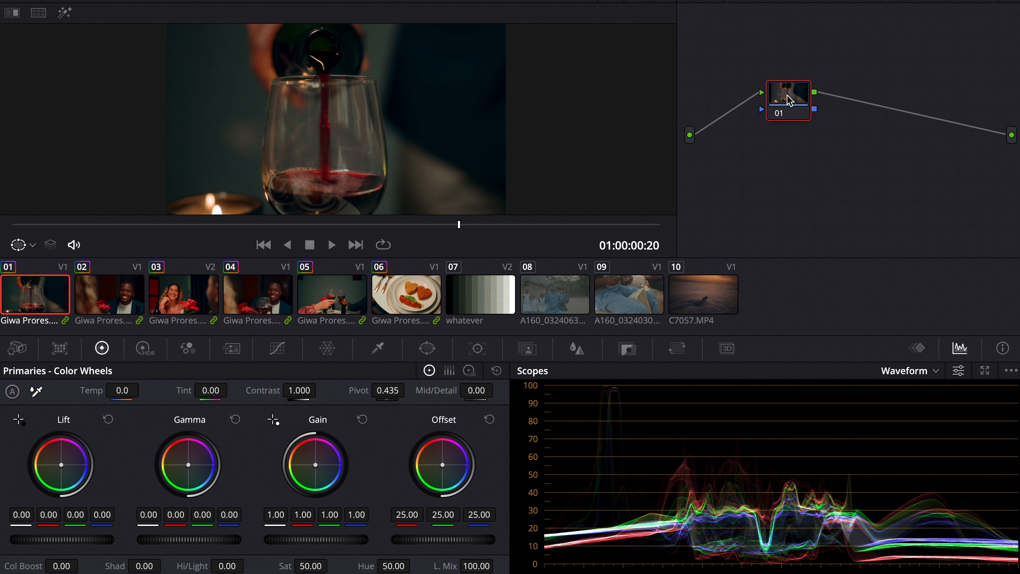
pyautogui.click(807, 96)
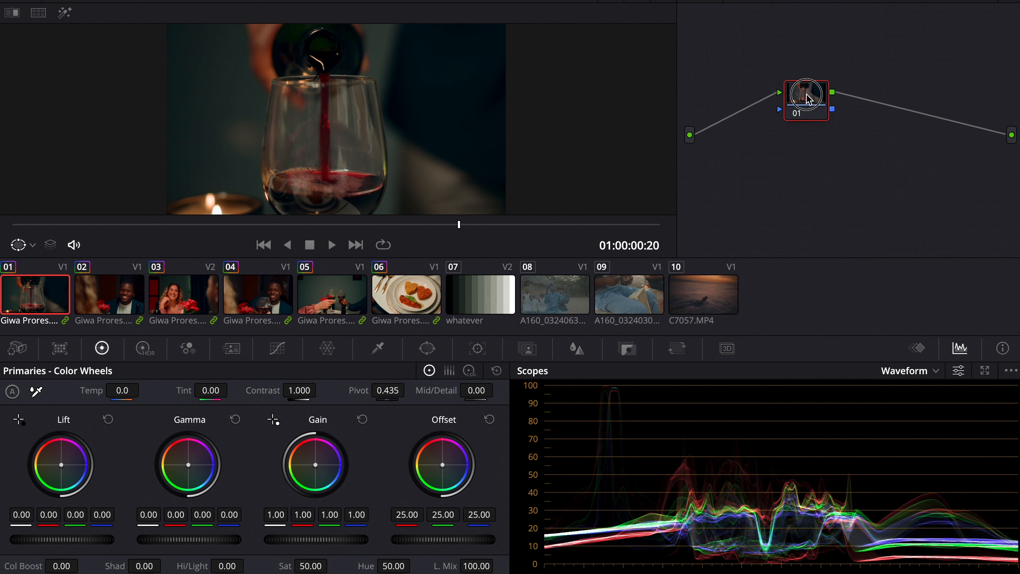
pyautogui.moveTo(806, 94); pyautogui.dragTo(808, 93)
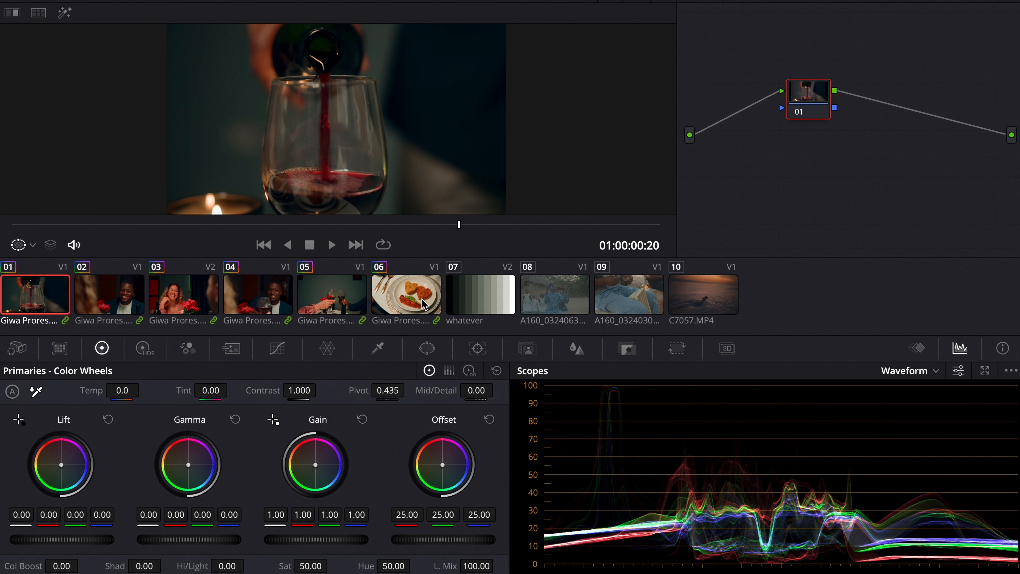
# Step: Apply clip 03's grade to clip 05
pyautogui.click(274, 311)
pyautogui.click(334, 301)
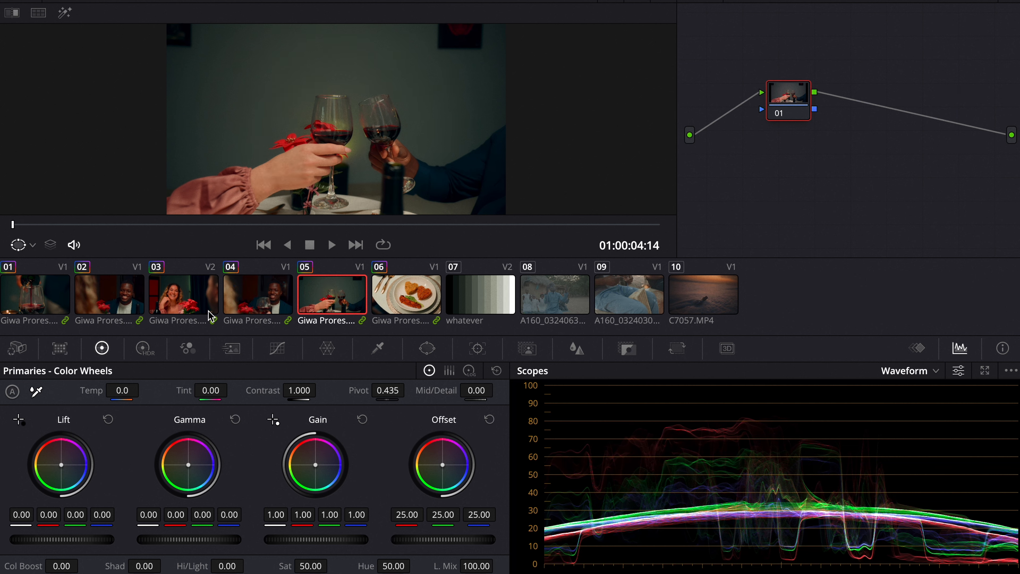
pyautogui.keyDown('ctrl'); pyautogui.click(199, 311); pyautogui.keyUp('ctrl')
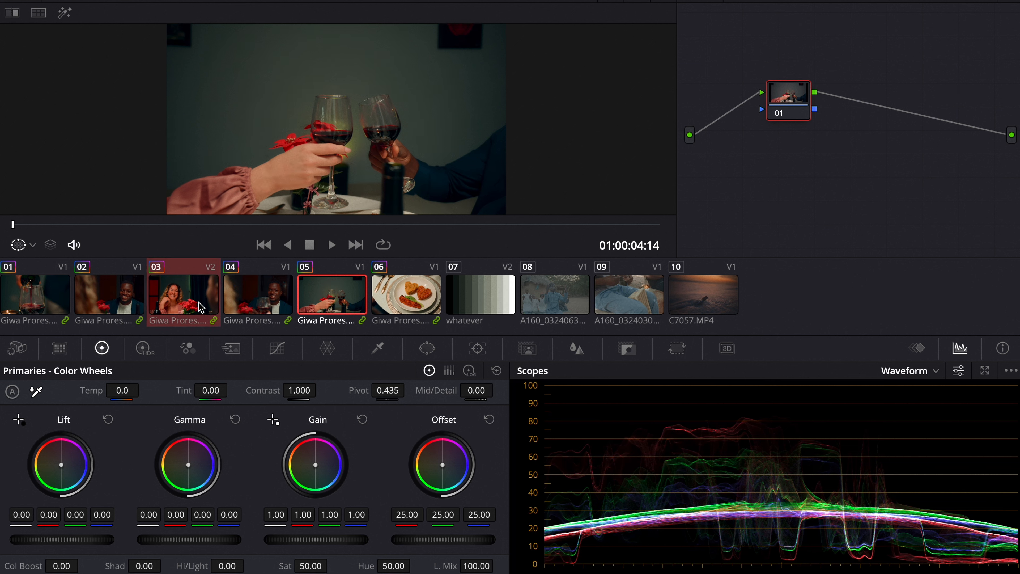
pyautogui.click(200, 303)
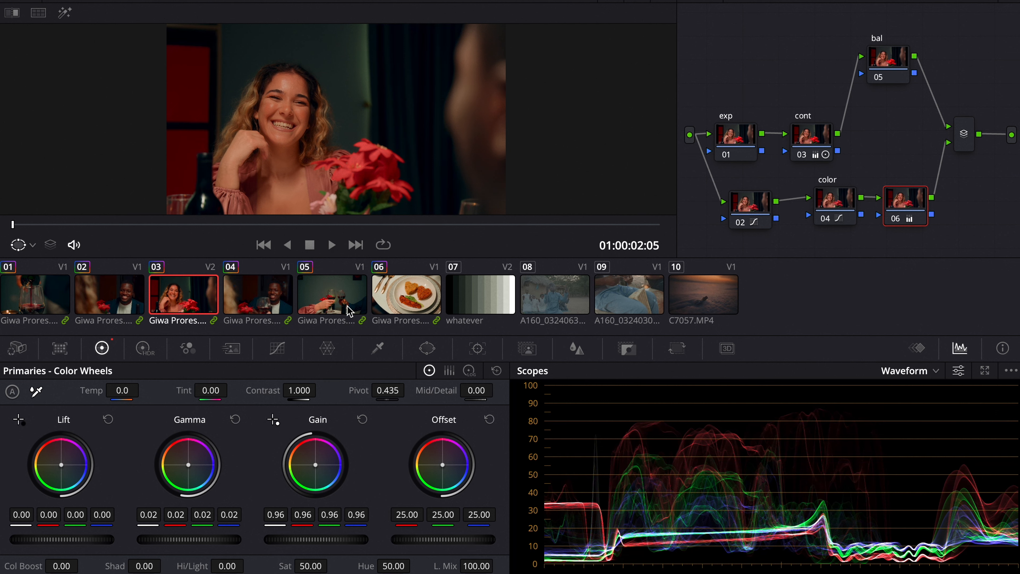
pyautogui.keyDown('ctrl'); pyautogui.click(349, 311); pyautogui.keyUp('ctrl')
pyautogui.rightClick(210, 298)
pyautogui.click(311, 267)
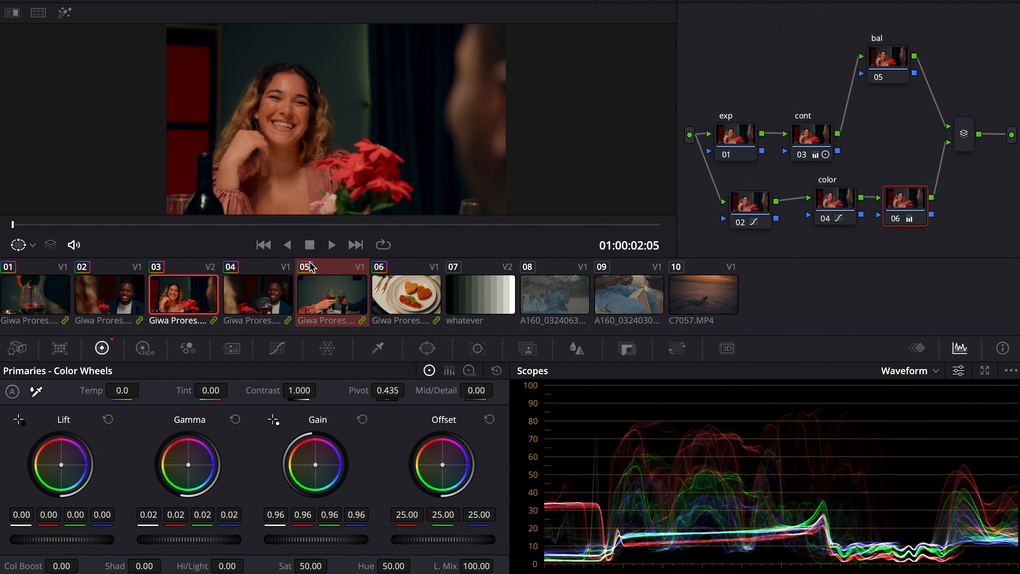
pyautogui.click(351, 294)
# Step: Scrub clip 05, select its cont node 03 and lower the gain
pyautogui.moveTo(107, 233); pyautogui.dragTo(290, 224)
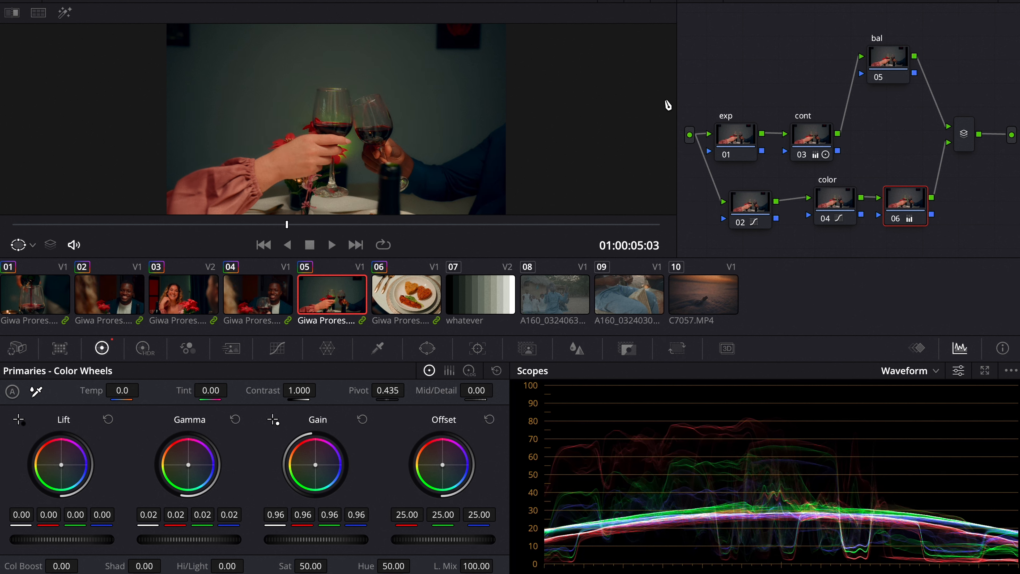
pyautogui.click(812, 136)
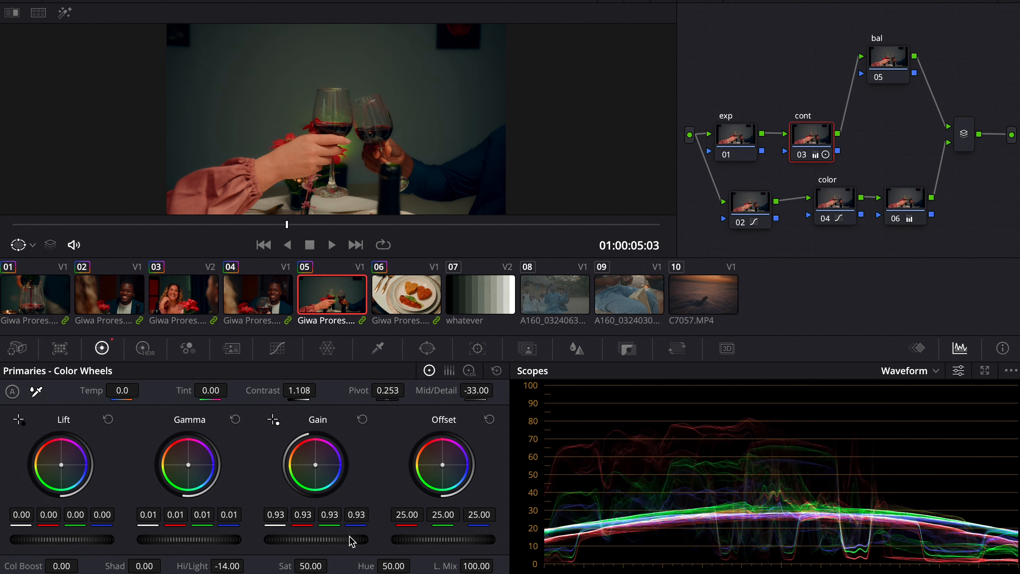
pyautogui.moveTo(352, 541); pyautogui.dragTo(315, 537)
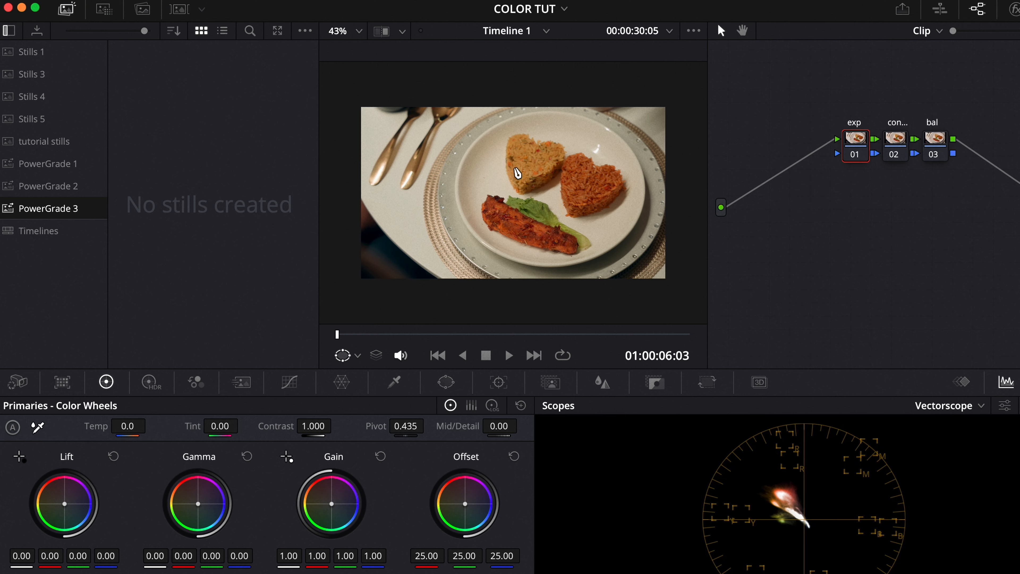
# Step: Grab a still of the ungraded clip 06 into the PowerGrade 3 album
pyautogui.rightClick(517, 170)
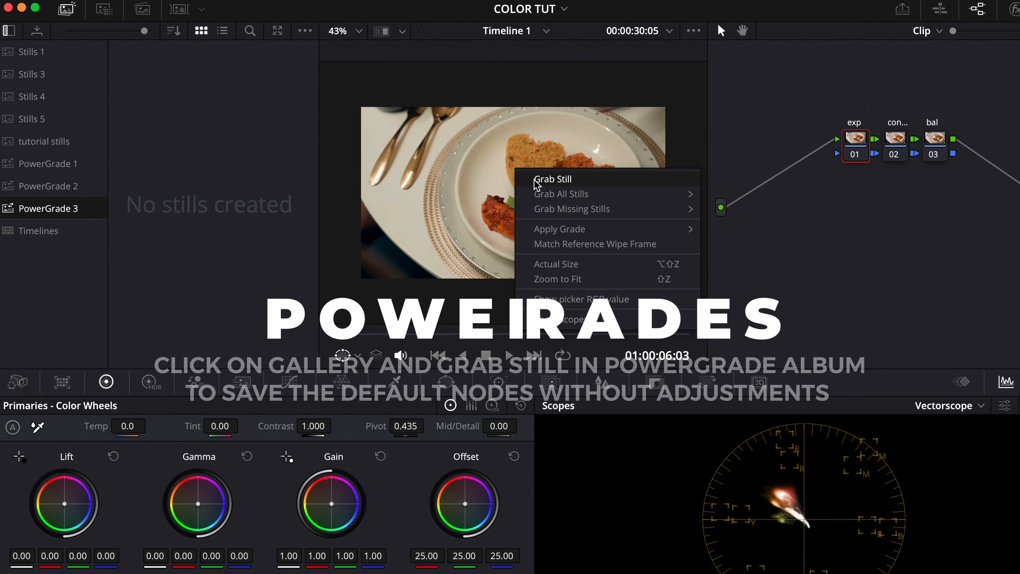
pyautogui.click(536, 182)
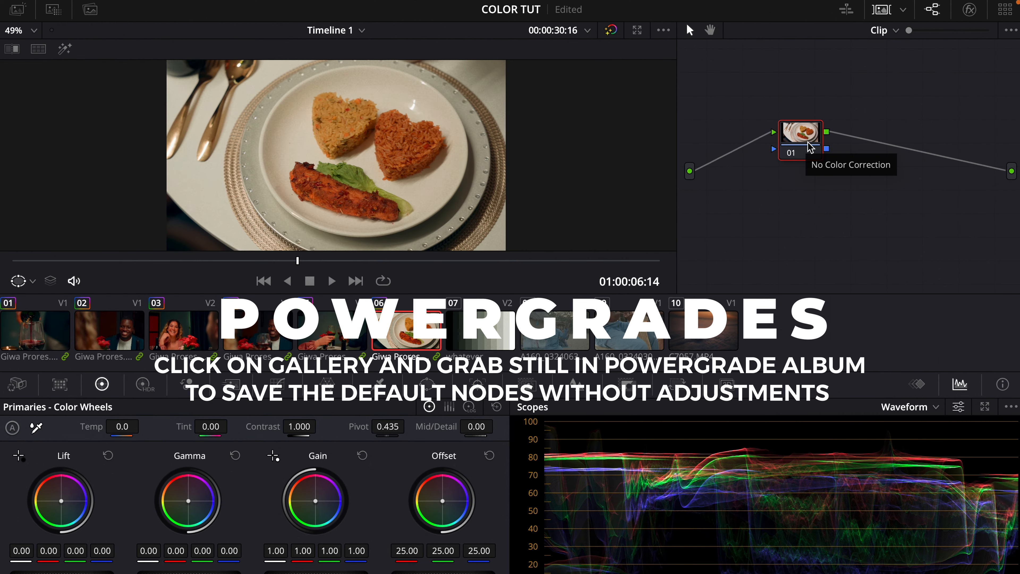
# Step: Open the PowerGrade 2 album and apply the "primary" still's node structure to clip 06, then close the gallery
pyautogui.click(18, 10)
pyautogui.click(46, 178)
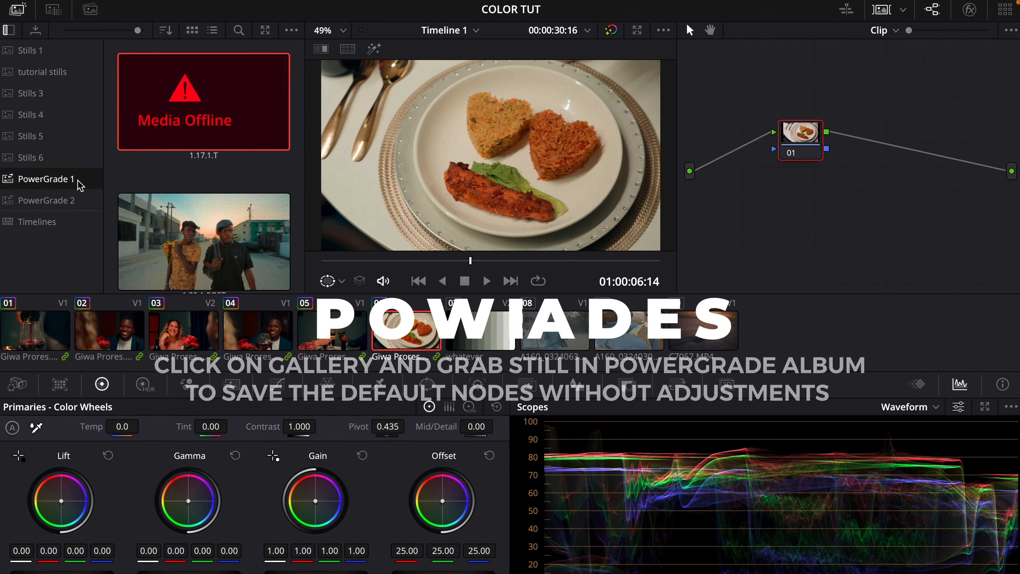
pyautogui.click(46, 200)
pyautogui.scroll(-1, 299, 165)
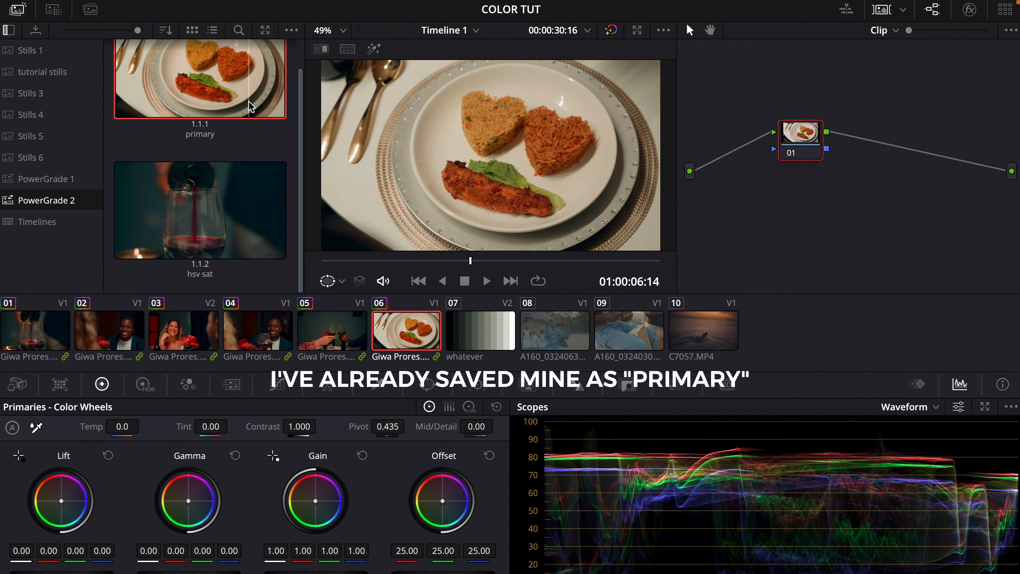
pyautogui.rightClick(257, 103)
pyautogui.click(304, 148)
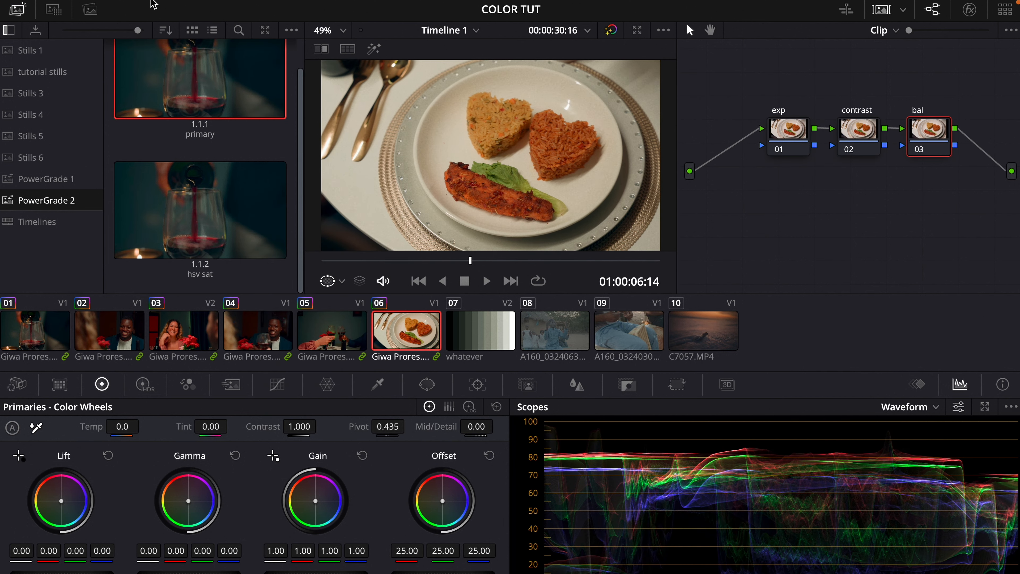
pyautogui.click(18, 8)
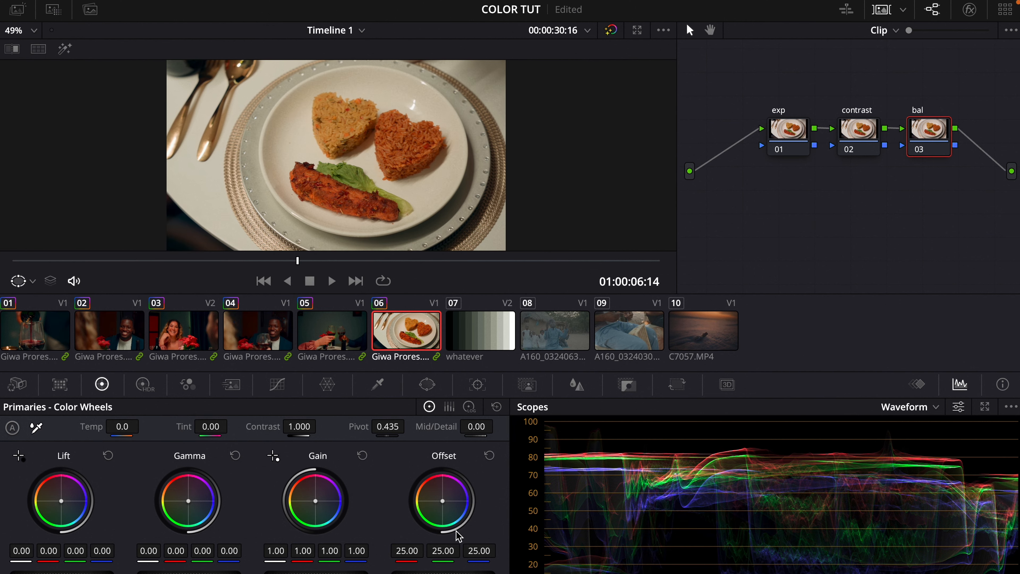
# Step: Using the Vectorscope, push clip 06's bal node offset toward blue to 22.97, 24.16 and 27.21
pyautogui.moveTo(444, 503)
pyautogui.mouseDown()
pyautogui.moveTo(462, 505)
pyautogui.moveTo(457, 514)
pyautogui.mouseUp()
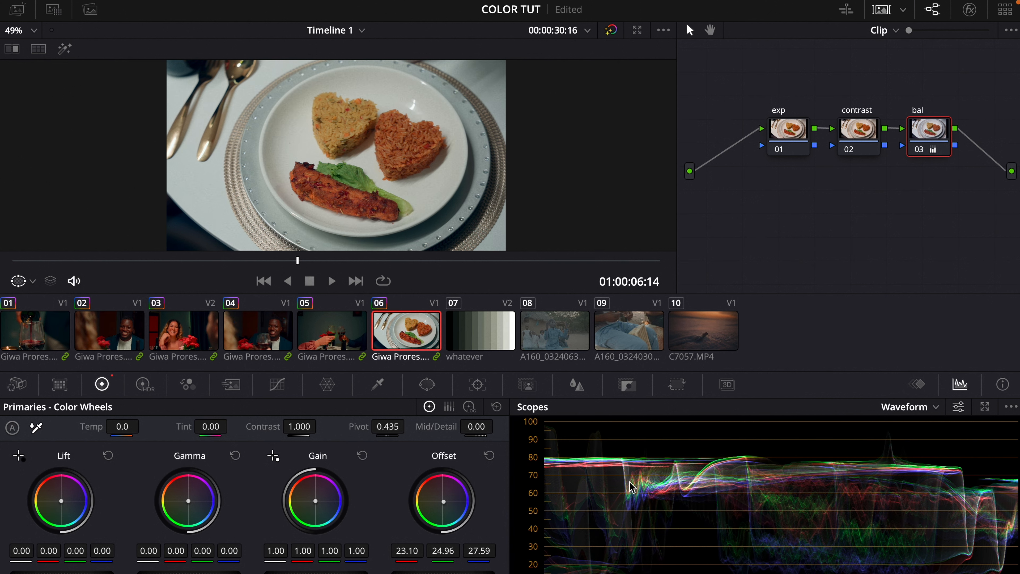
pyautogui.click(918, 385)
pyautogui.click(959, 384)
pyautogui.click(910, 407)
pyautogui.click(907, 458)
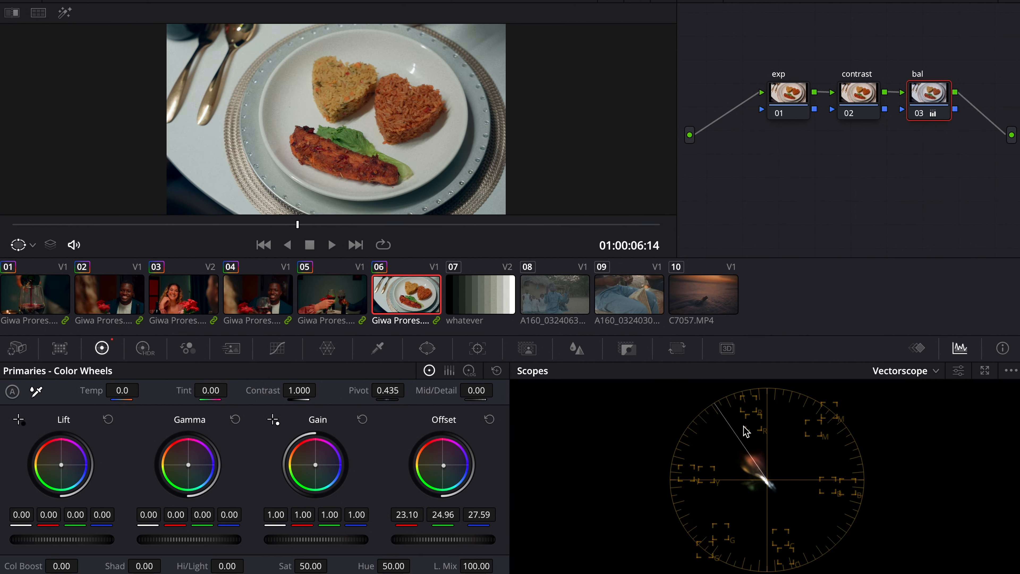
pyautogui.moveTo(436, 474); pyautogui.dragTo(438, 474)
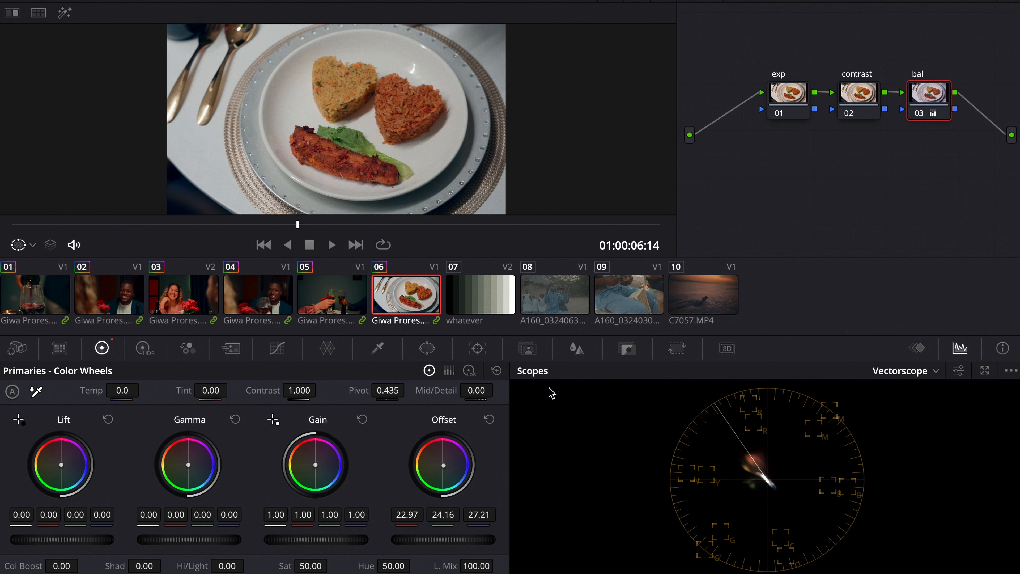
# Step: On clip 06, raise the contrast node's contrast to 1.126 with the pivot at 0.465, and preview the result
pyautogui.press('Up')
pyautogui.moveTo(195, 470); pyautogui.dragTo(189, 465)
pyautogui.click(865, 92)
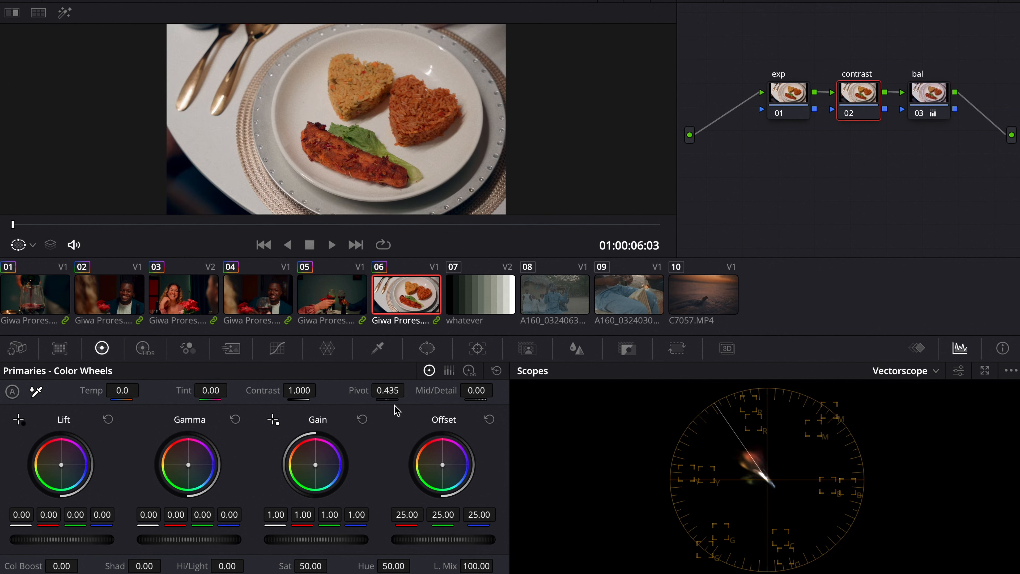
pyautogui.moveTo(305, 391)
pyautogui.mouseDown()
pyautogui.moveTo(333, 389)
pyautogui.moveTo(305, 392)
pyautogui.mouseUp()
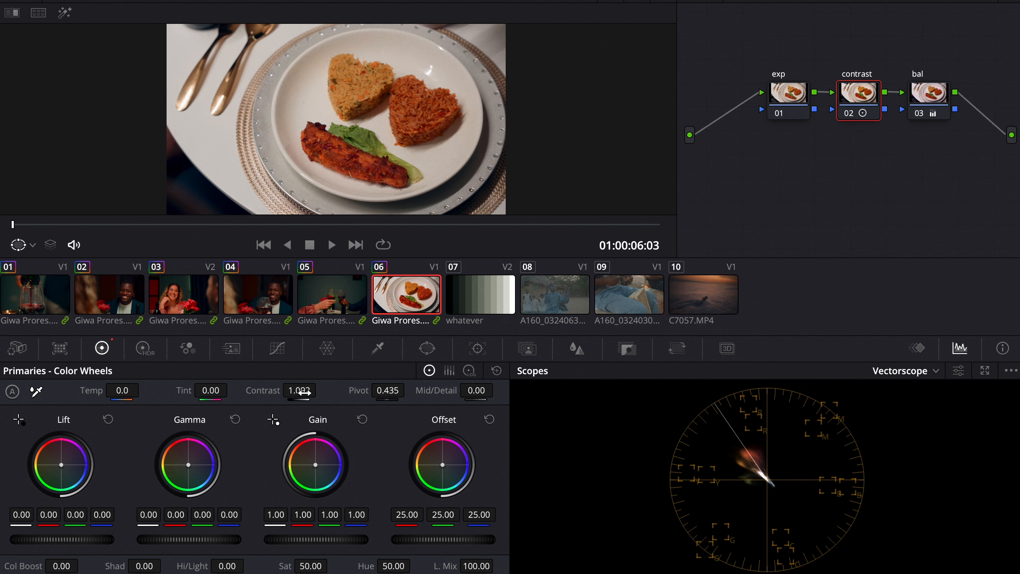
pyautogui.moveTo(395, 392); pyautogui.dragTo(471, 377)
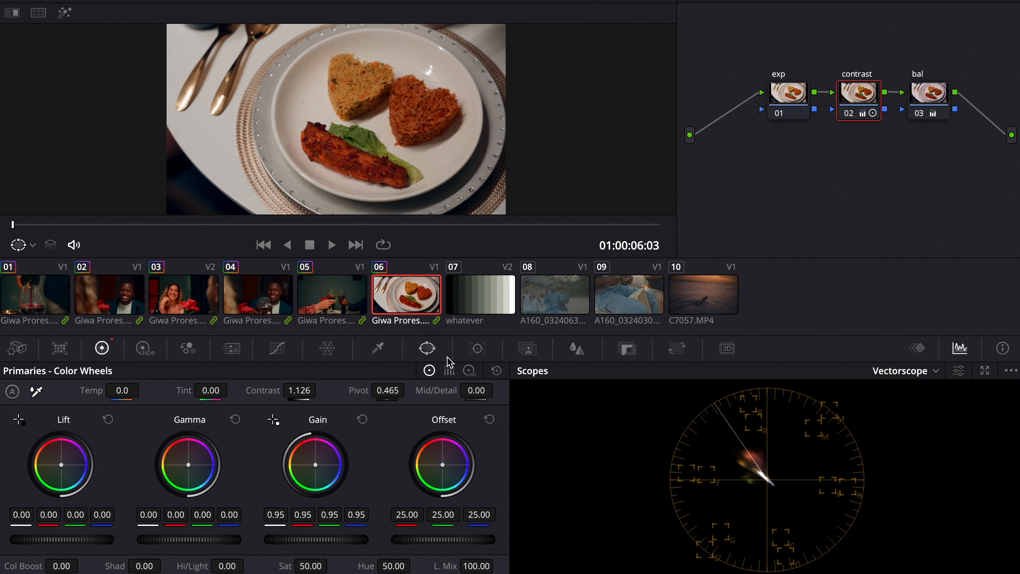
pyautogui.click(401, 224)
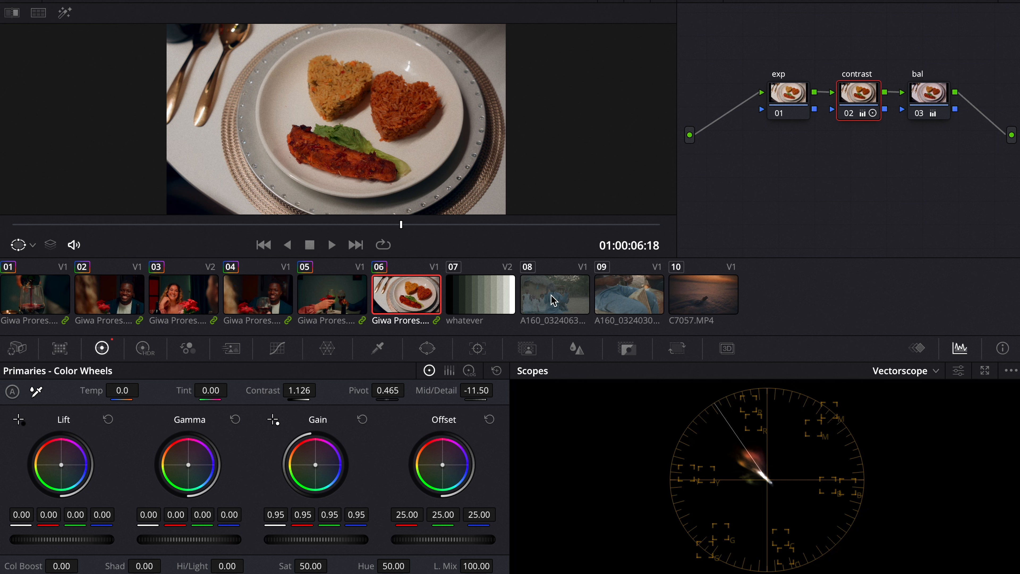
# Step: Select clip 08 and apply the "primary" PowerGrade's node structure from the PowerGrade 2 album to it
pyautogui.click(554, 301)
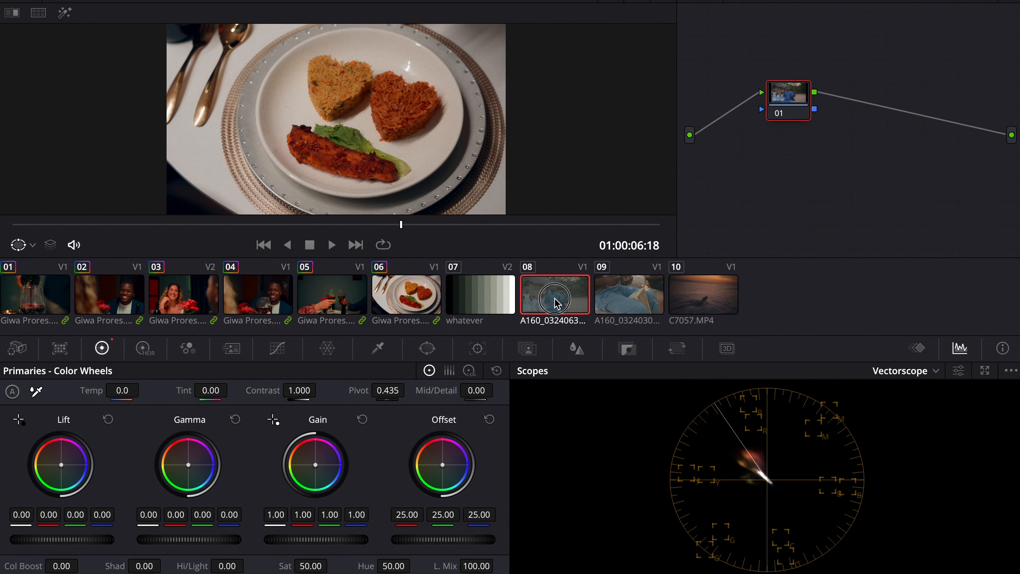
pyautogui.click(70, 225)
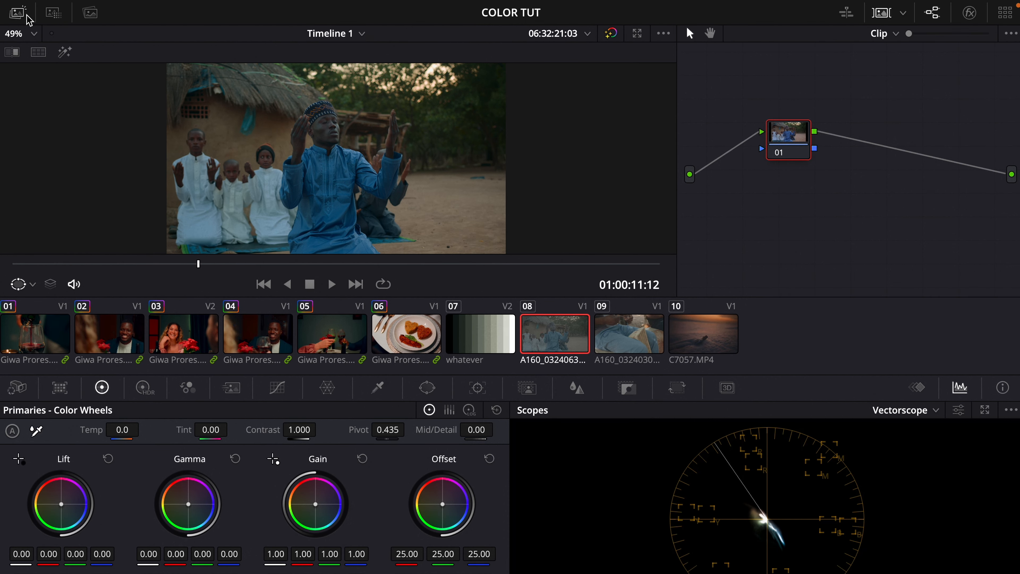
pyautogui.click(26, 15)
pyautogui.moveTo(198, 74); pyautogui.dragTo(626, 173)
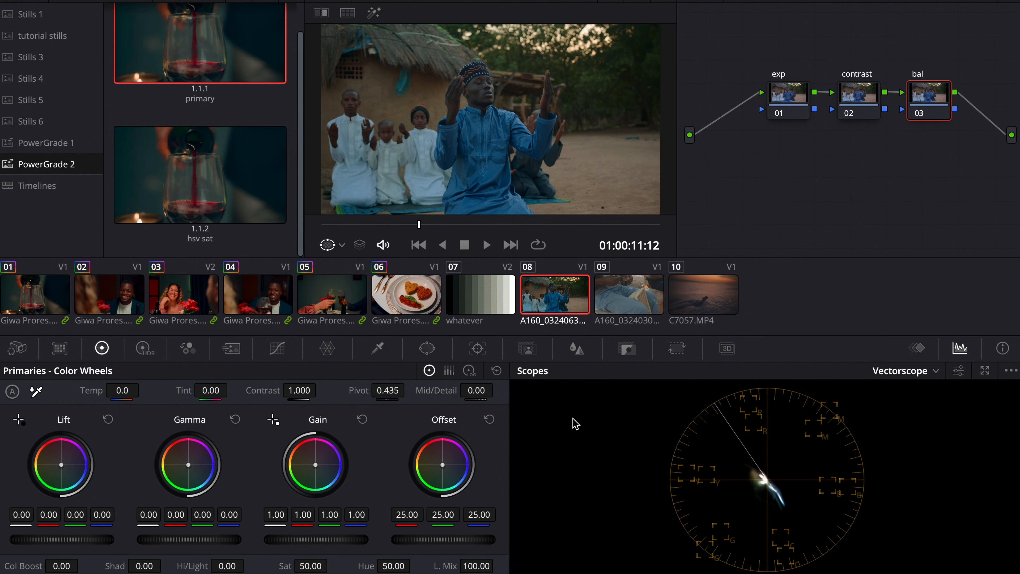
# Step: Push clip 08's bal node offset toward warm, to 25.67, 23.20 and 21.76
pyautogui.moveTo(449, 466)
pyautogui.mouseDown()
pyautogui.moveTo(437, 451)
pyautogui.moveTo(428, 460)
pyautogui.moveTo(442, 464)
pyautogui.mouseUp()
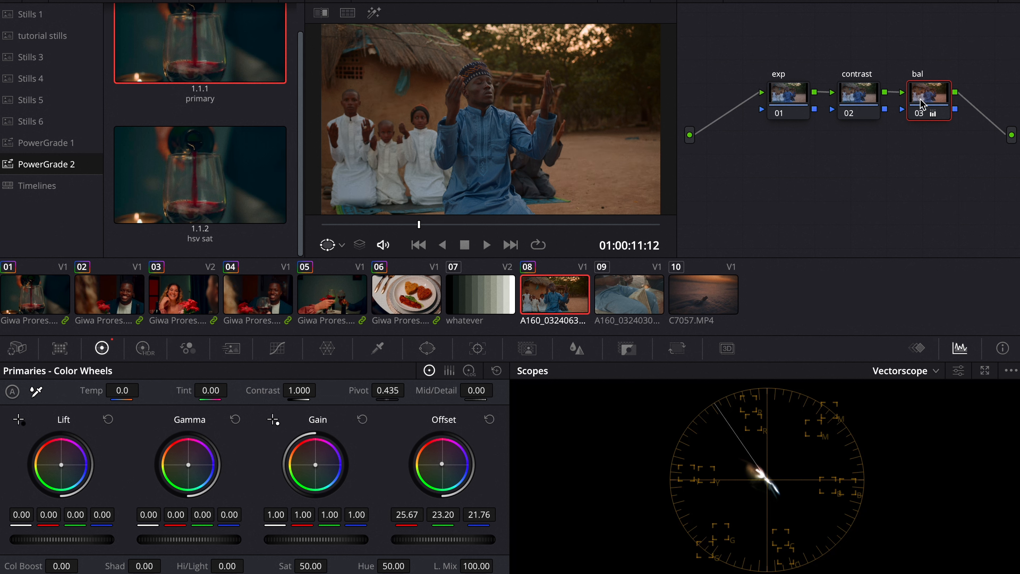
pyautogui.click(921, 108)
pyautogui.click(922, 109)
# Step: Select clip 08's contrast node and switch the scope to Waveform
pyautogui.click(866, 100)
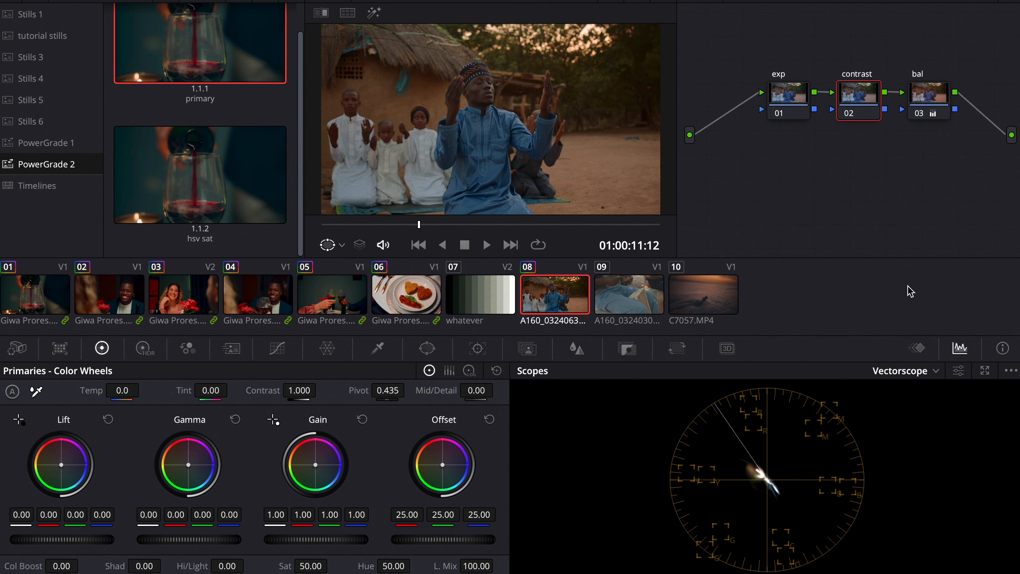
pyautogui.click(918, 376)
pyautogui.click(912, 409)
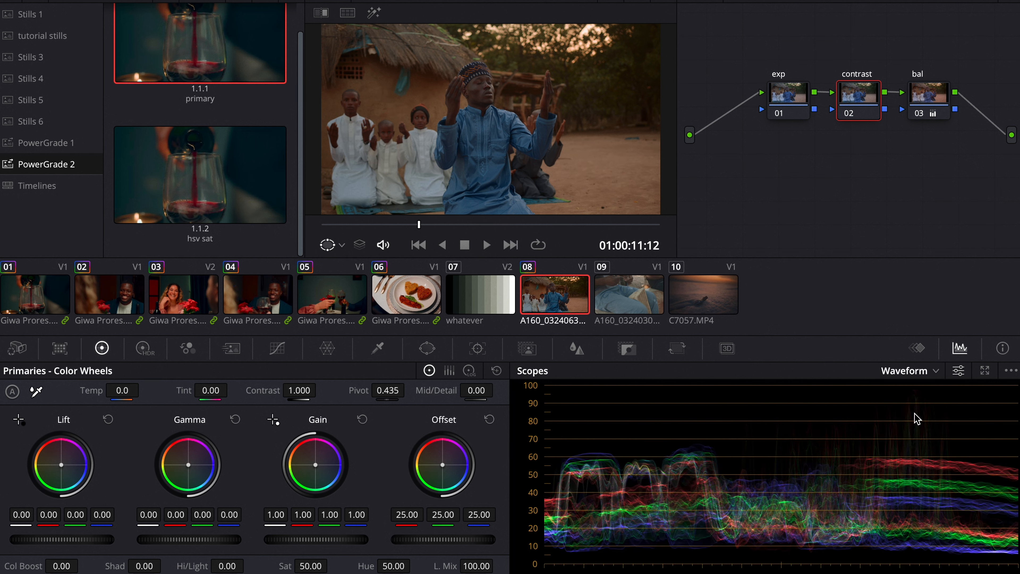
# Step: Set the contrast node's contrast to 1.144 with pivot 0.270, then switch the scope back to Vectorscope
pyautogui.moveTo(306, 390)
pyautogui.mouseDown()
pyautogui.moveTo(333, 390)
pyautogui.moveTo(312, 390)
pyautogui.mouseUp()
pyautogui.moveTo(395, 390); pyautogui.dragTo(321, 392)
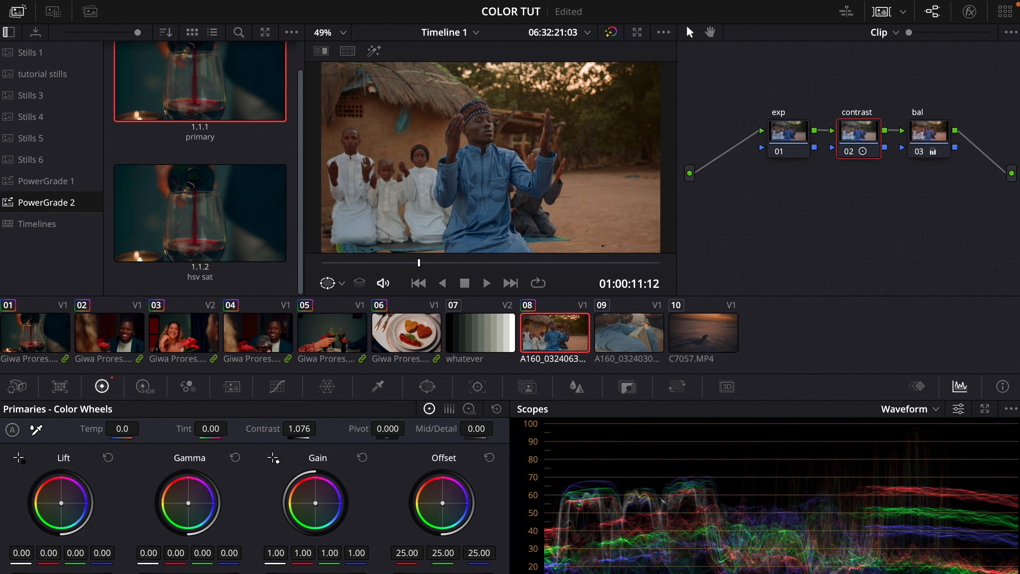
pyautogui.moveTo(430, 408); pyautogui.dragTo(489, 408)
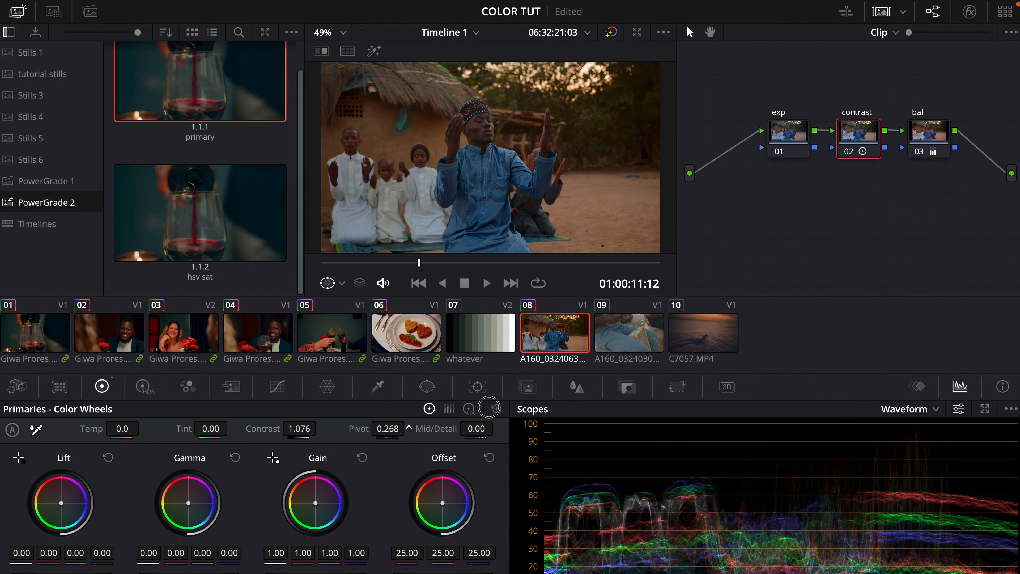
pyautogui.moveTo(390, 427); pyautogui.dragTo(394, 427)
pyautogui.moveTo(298, 427); pyautogui.dragTo(321, 427)
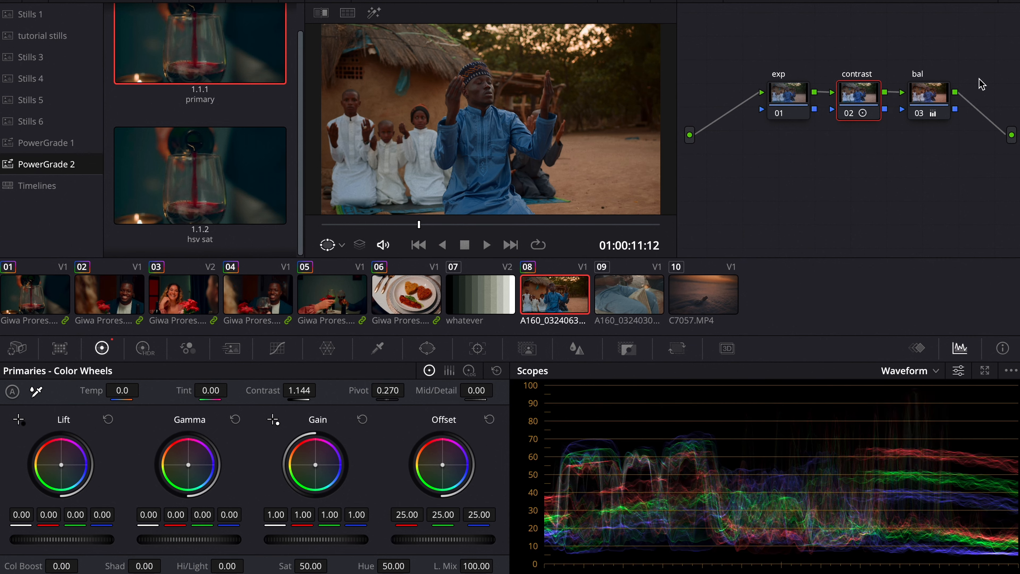
pyautogui.click(902, 371)
pyautogui.click(912, 426)
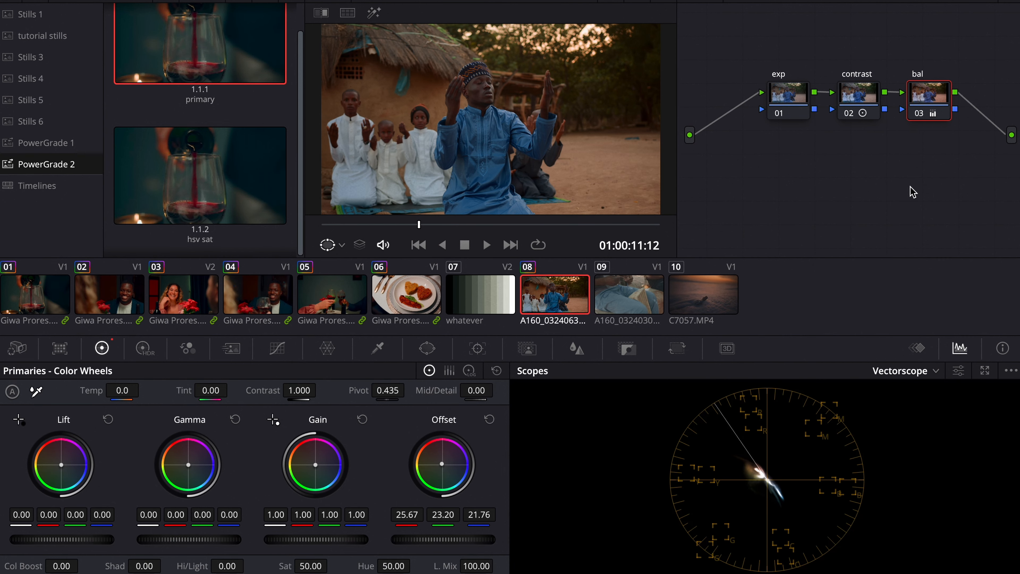
# Step: Build a parallel branch beside the bal node, fed from the source through a new serial node, and close the gallery
pyautogui.moveTo(932, 82); pyautogui.dragTo(933, 66)
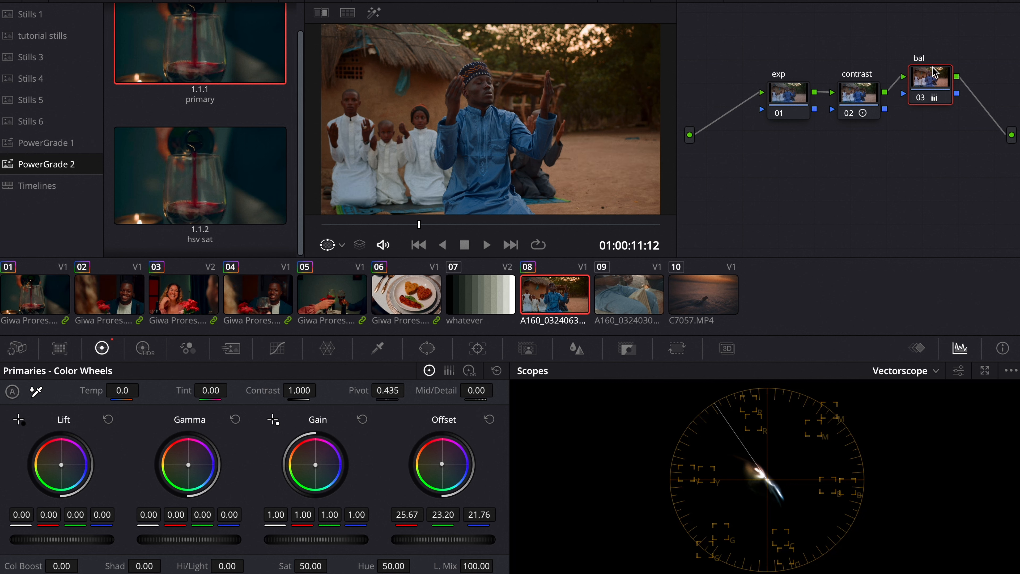
pyautogui.hotkey('alt', 'p')
pyautogui.rightClick(862, 168)
pyautogui.click(899, 389)
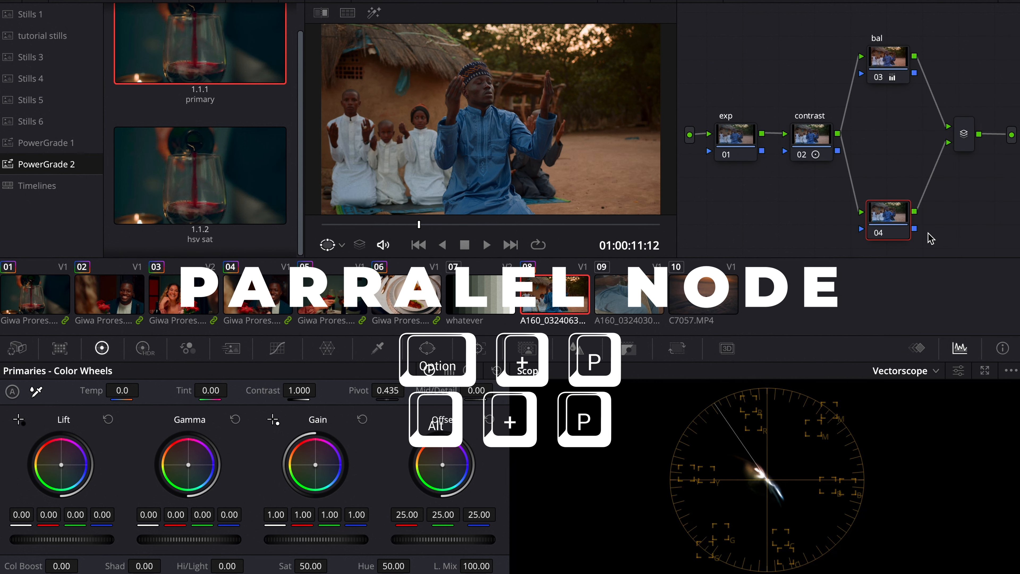
pyautogui.moveTo(861, 213); pyautogui.dragTo(690, 135)
pyautogui.hotkey('shift', 's')
pyautogui.moveTo(759, 220); pyautogui.dragTo(786, 203)
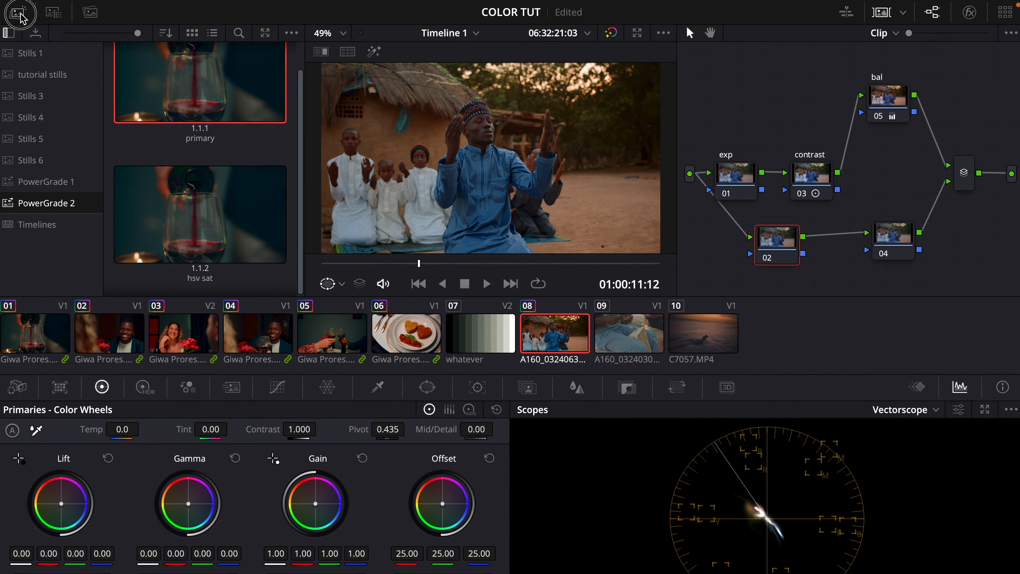
pyautogui.click(20, 9)
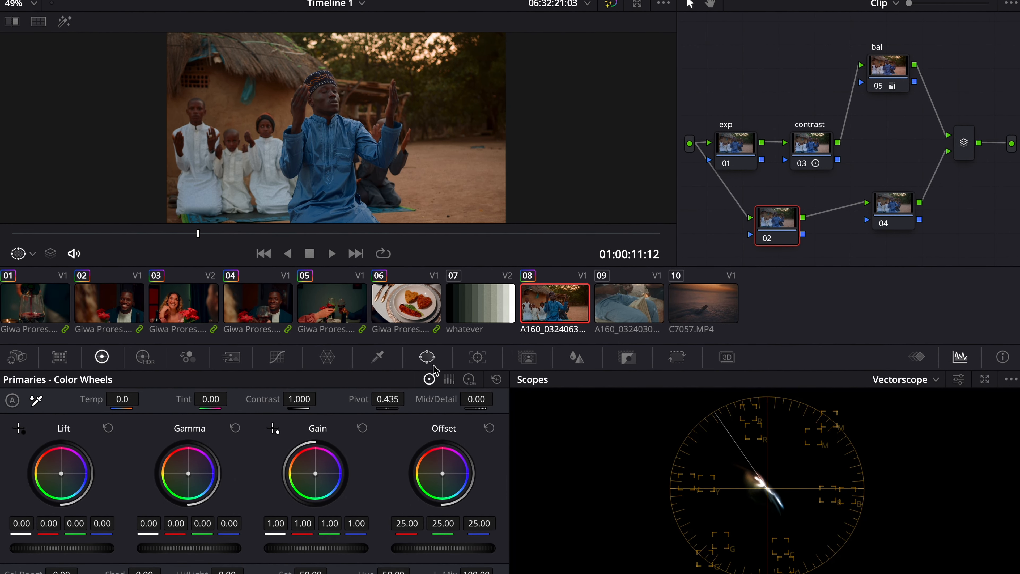
# Step: On node 02, add a circle window sized 63.72 with aspect 72.56 and rotation -33.75
pyautogui.click(427, 361)
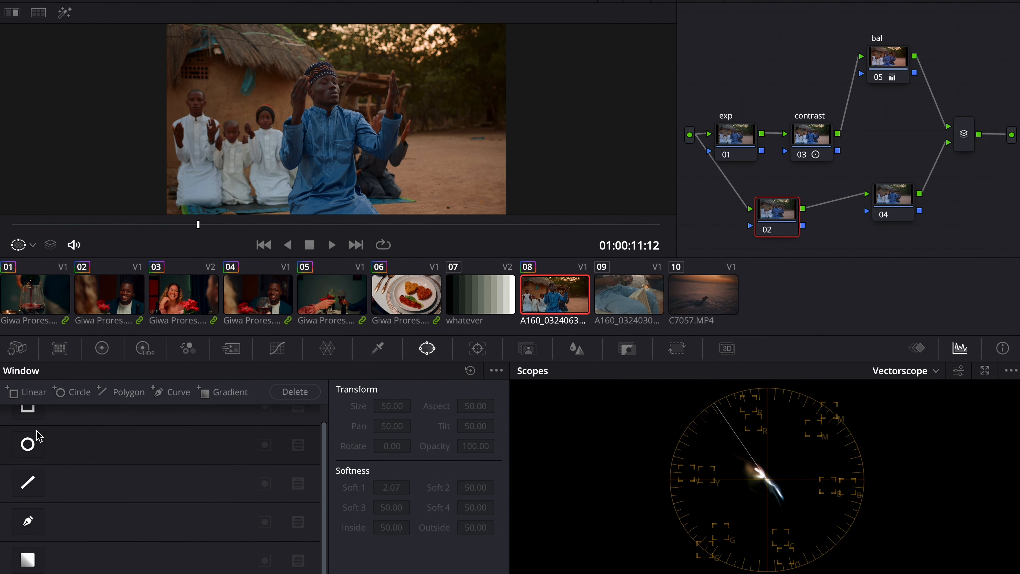
pyautogui.click(32, 445)
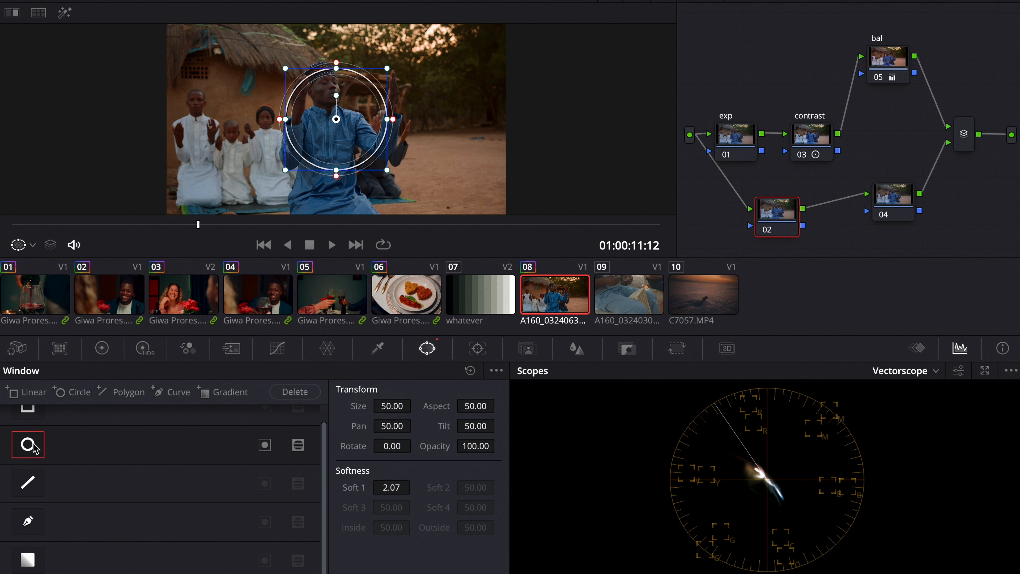
pyautogui.moveTo(392, 406); pyautogui.dragTo(416, 405)
pyautogui.moveTo(391, 446); pyautogui.dragTo(562, 409)
pyautogui.moveTo(480, 405); pyautogui.dragTo(723, 392)
pyautogui.moveTo(387, 450); pyautogui.dragTo(124, 475)
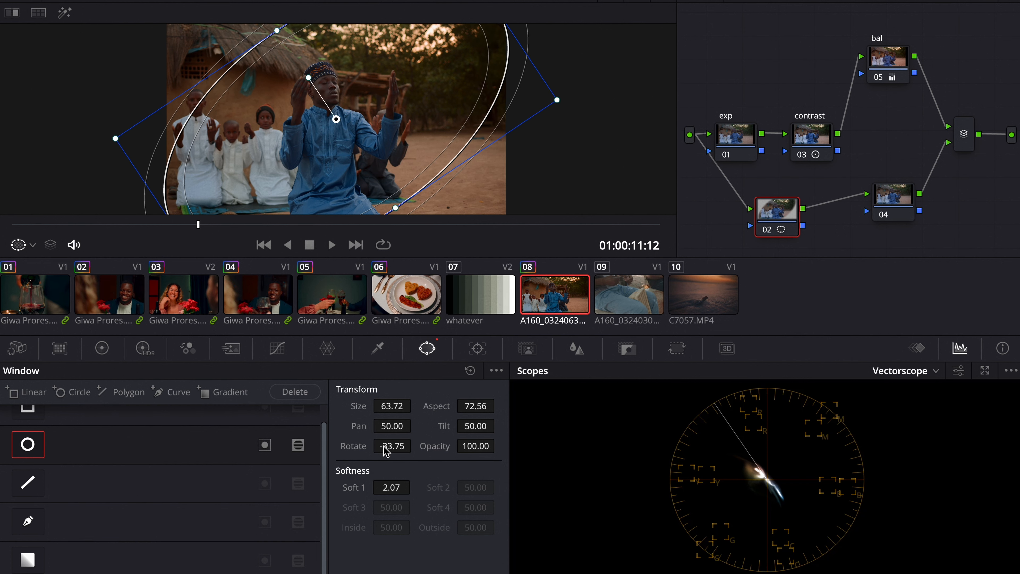
# Step: Invert the circle window and refine it to size 71.30, aspect 82.96, pan 47.28, tilt 52.22 and softness 7.29 using highlight view
pyautogui.click(66, 15)
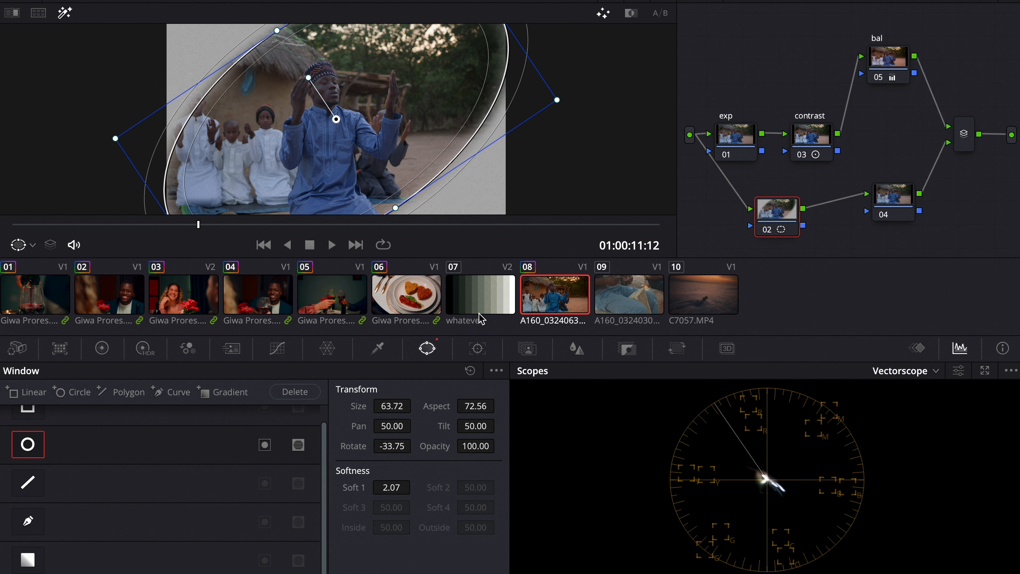
pyautogui.click(266, 447)
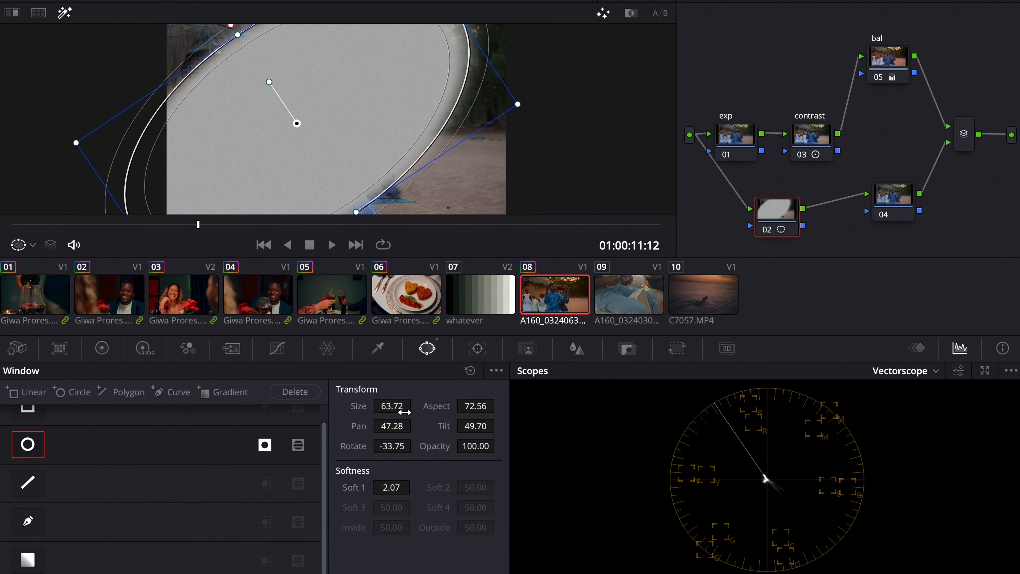
pyautogui.moveTo(405, 411); pyautogui.dragTo(574, 346)
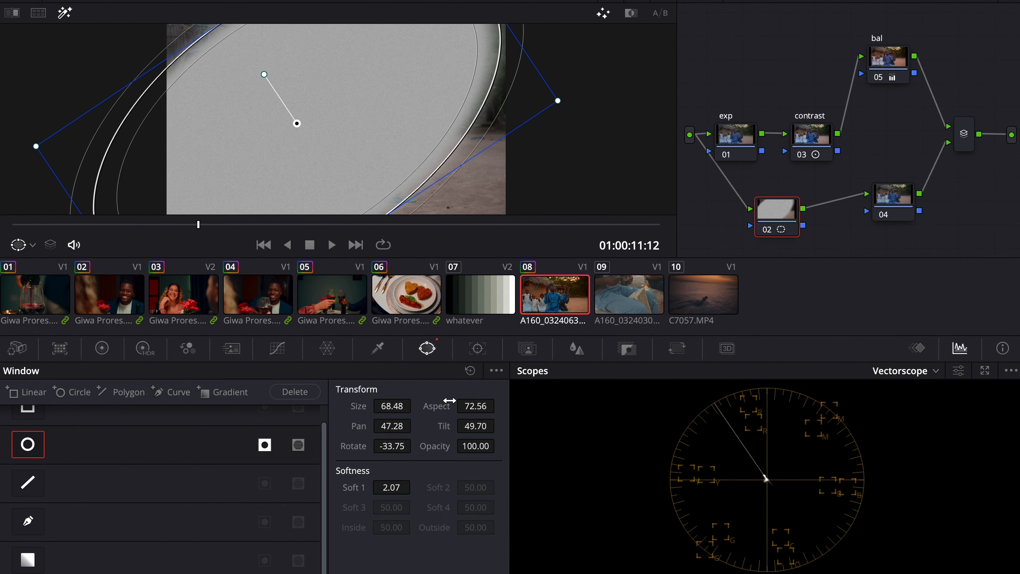
pyautogui.moveTo(450, 400); pyautogui.dragTo(694, 295)
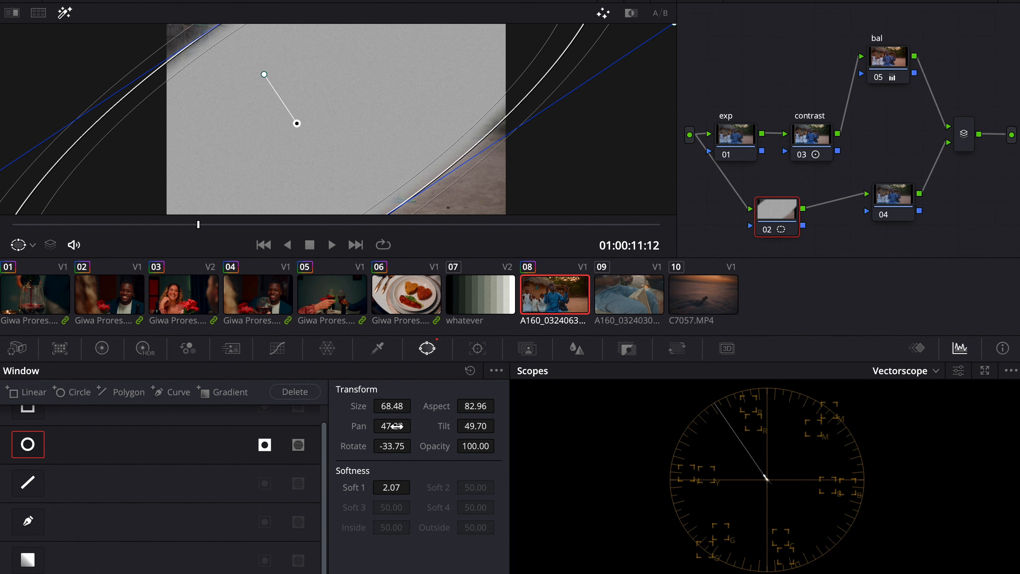
pyautogui.moveTo(388, 409); pyautogui.dragTo(392, 406)
pyautogui.moveTo(504, 432); pyautogui.dragTo(581, 404)
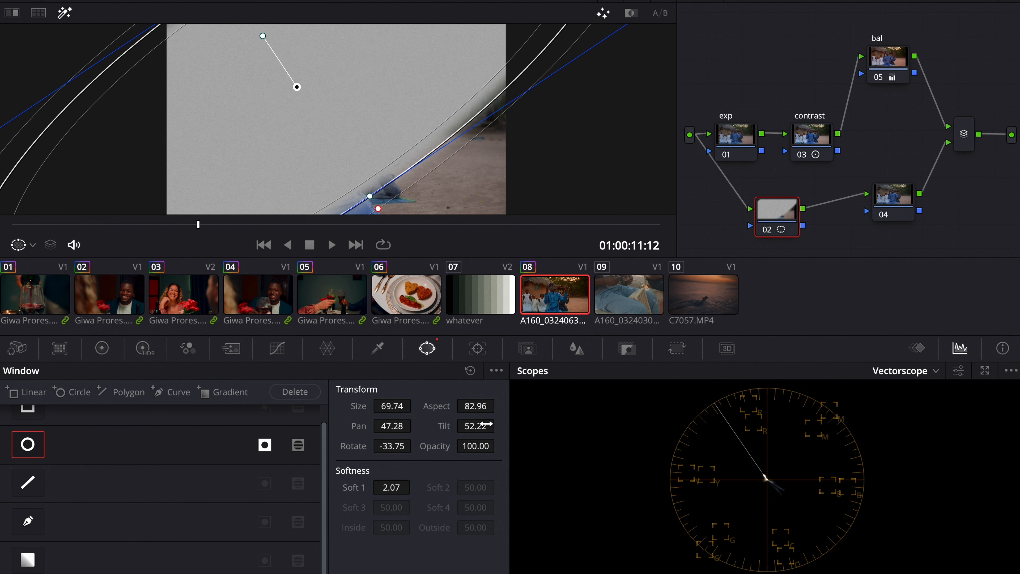
pyautogui.moveTo(391, 486); pyautogui.dragTo(527, 435)
pyautogui.moveTo(398, 404); pyautogui.dragTo(454, 388)
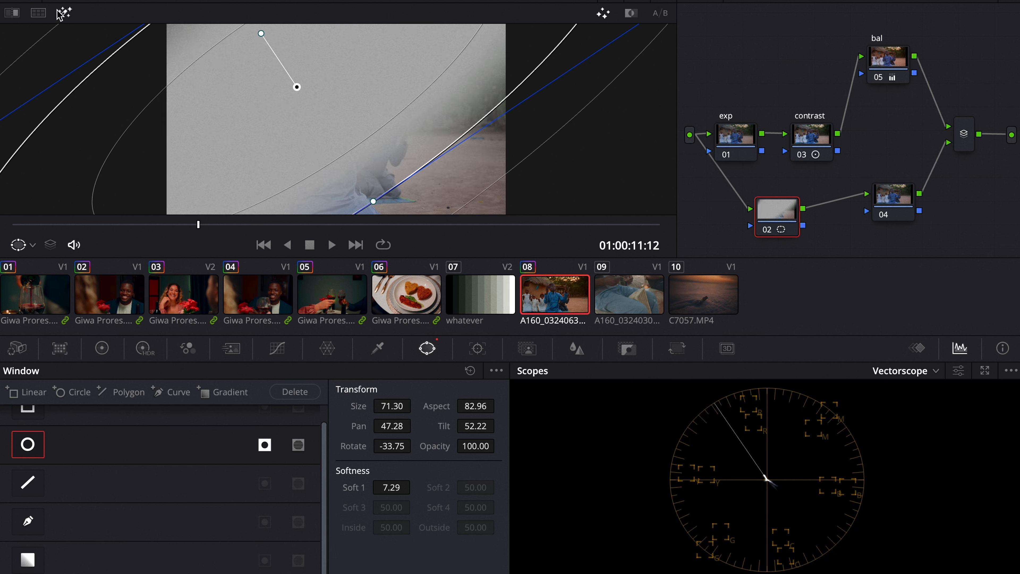
pyautogui.click(65, 13)
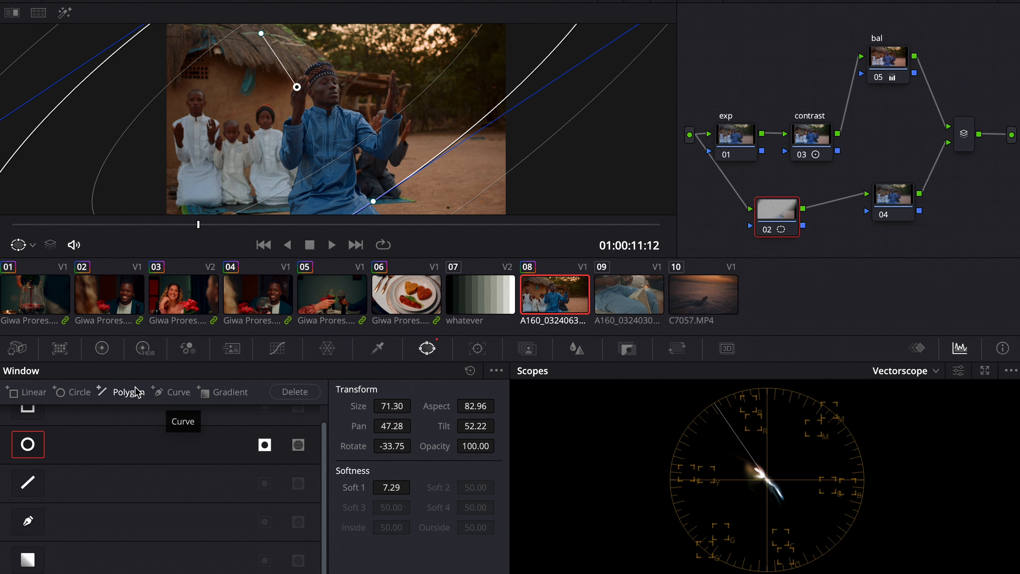
# Step: Lower node 02's gain to 0.82 to darken the vignette and nudge the window's position
pyautogui.click(109, 350)
pyautogui.moveTo(281, 539); pyautogui.dragTo(257, 540)
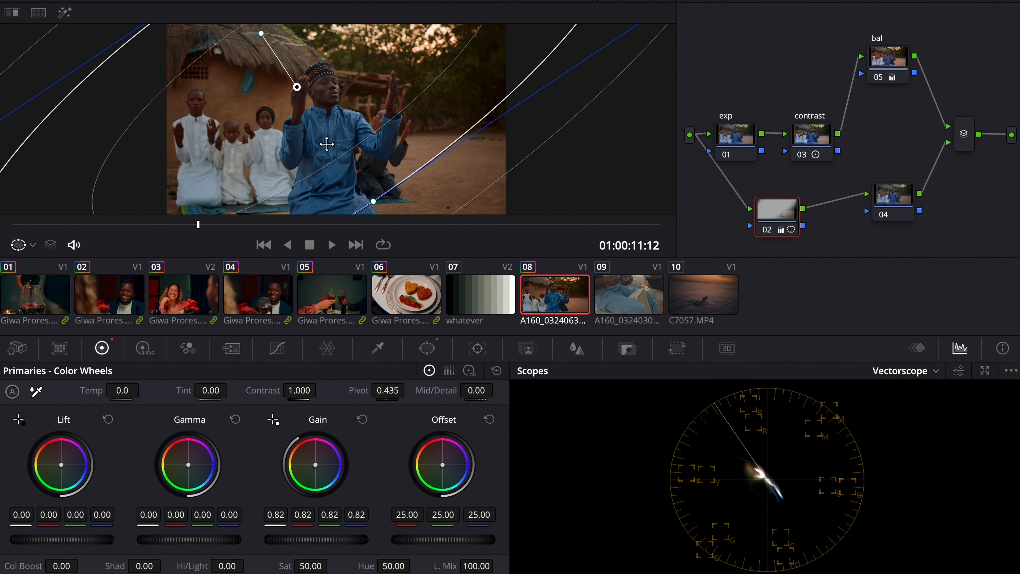
pyautogui.moveTo(349, 115); pyautogui.dragTo(328, 113)
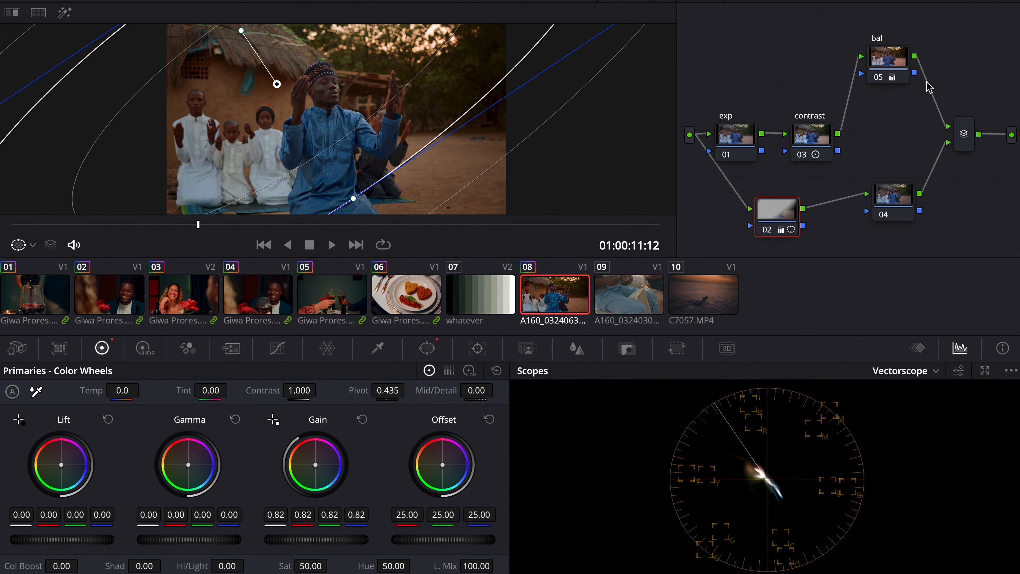
# Step: Reduce the bal node's warm offset to 25.09, 23.13 and 22.55 and scrub to check the clip
pyautogui.click(798, 150)
pyautogui.click(768, 228)
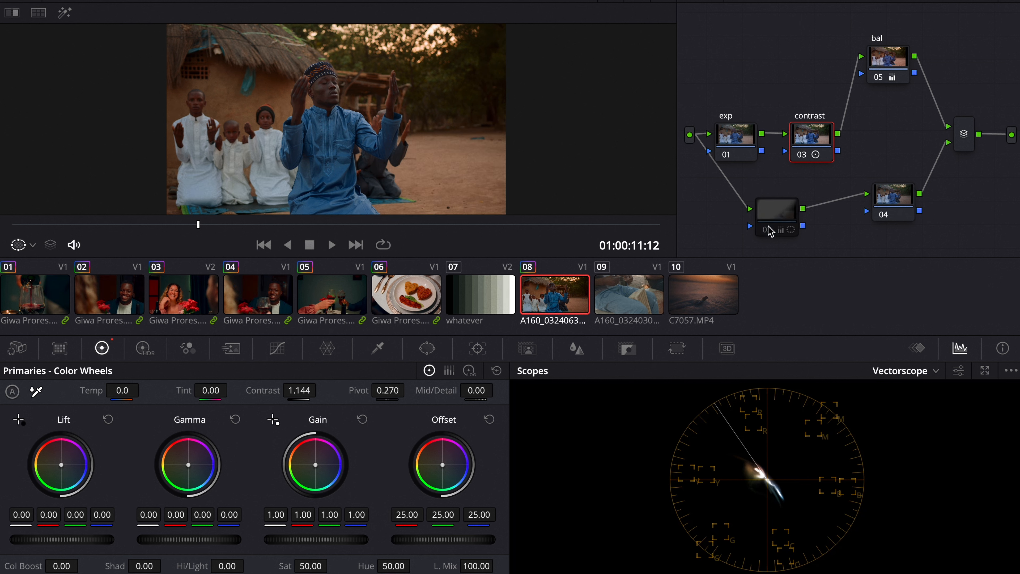
pyautogui.click(768, 228)
pyautogui.click(897, 71)
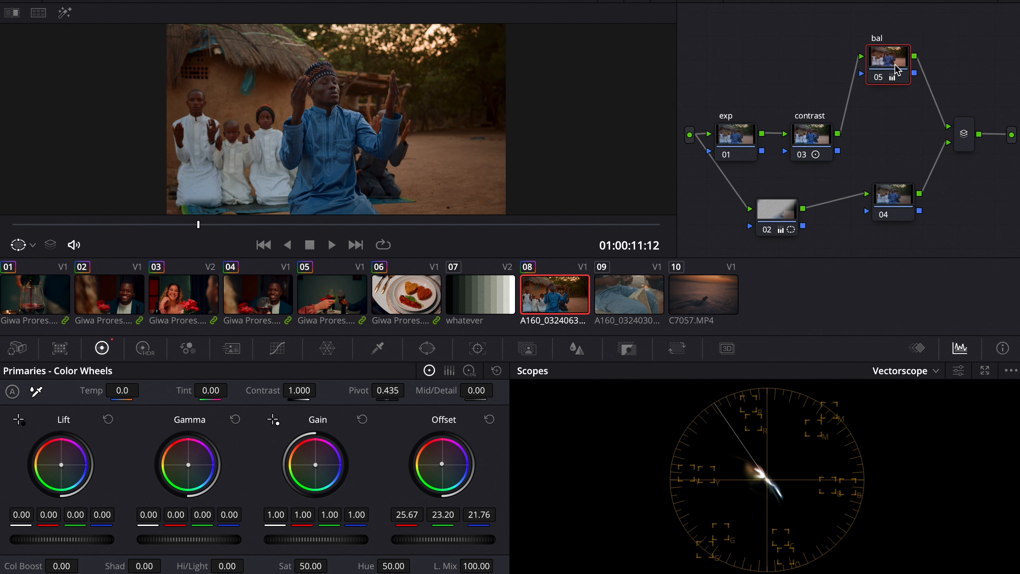
pyautogui.moveTo(448, 483); pyautogui.dragTo(448, 480)
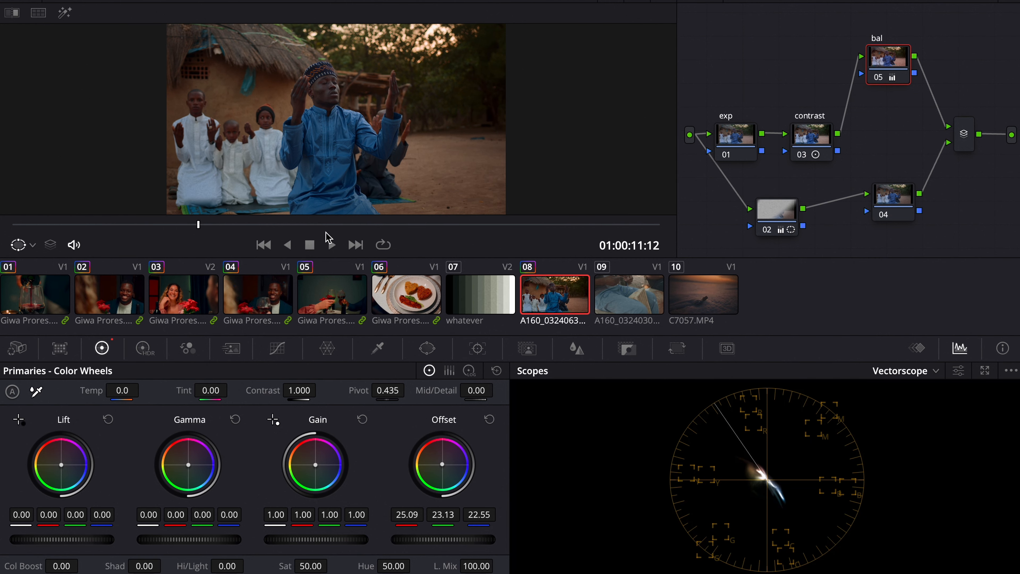
pyautogui.moveTo(155, 225); pyautogui.dragTo(187, 222)
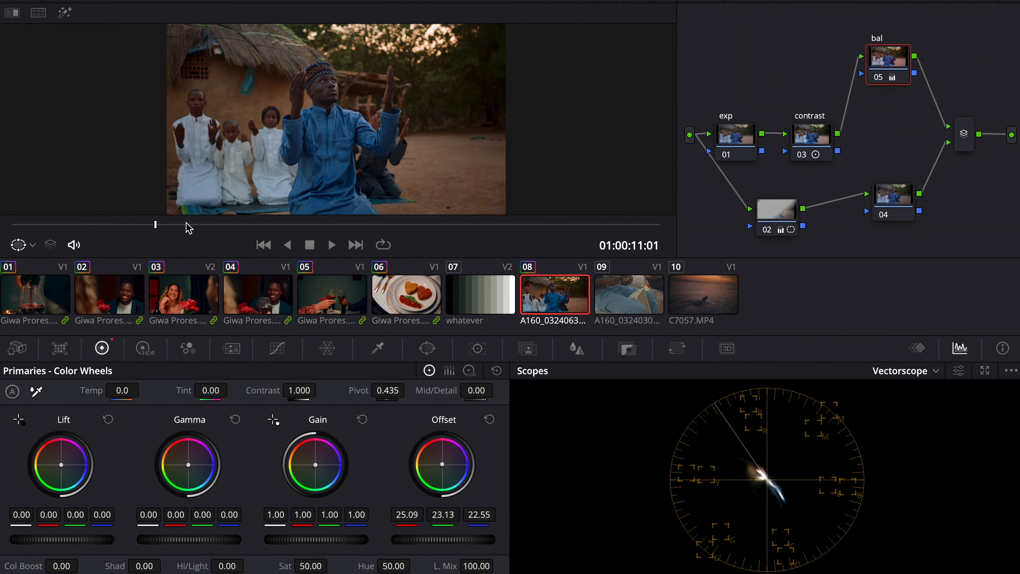
# Step: Set the contrast node's Mid/Detail to -8.50
pyautogui.click(812, 139)
pyautogui.moveTo(477, 389); pyautogui.dragTo(467, 390)
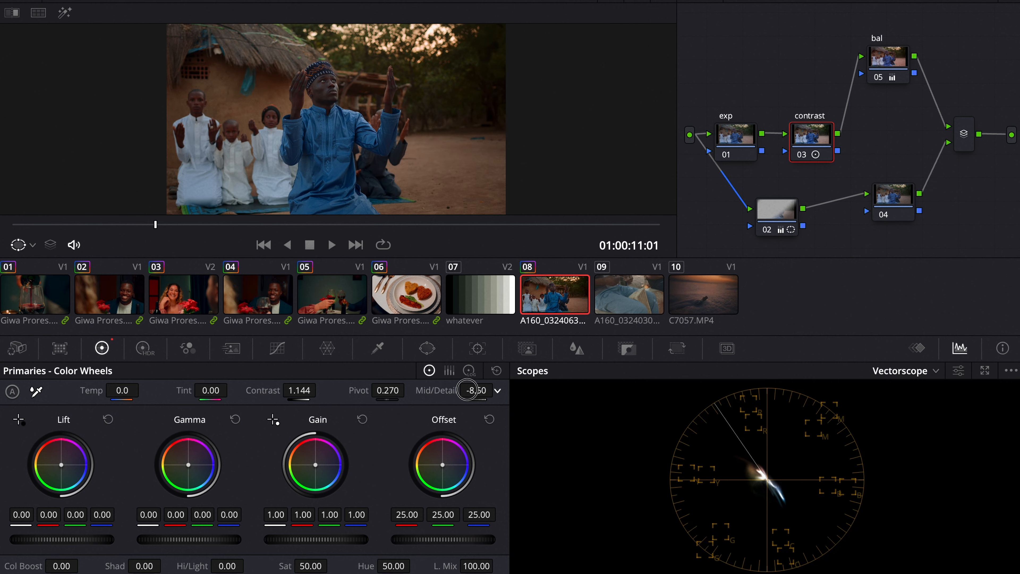
# Step: Toggle the full-screen viewer a few times to review the graded clip and scrub the playhead
pyautogui.press('super+f')
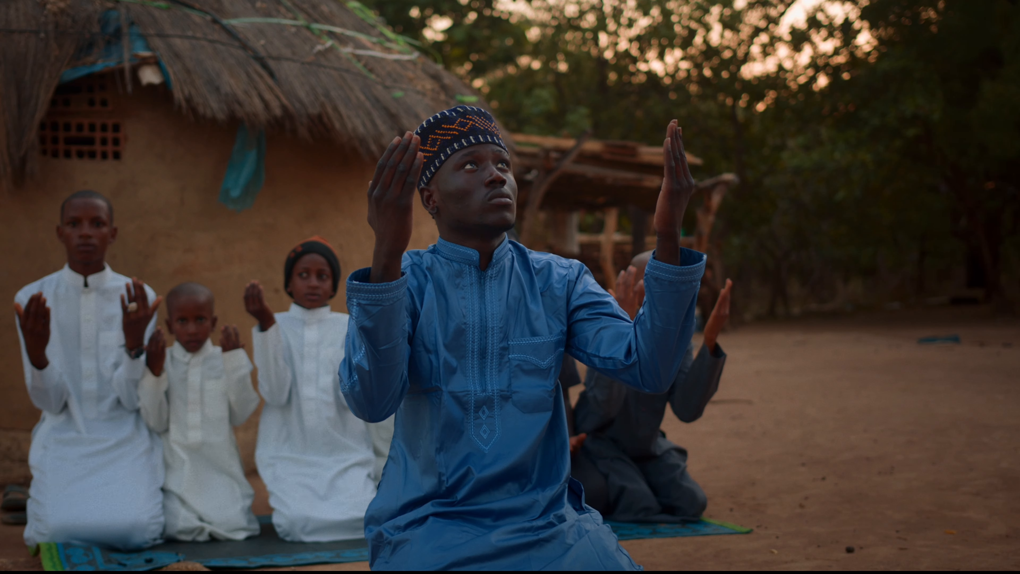
pyautogui.press('super+f')
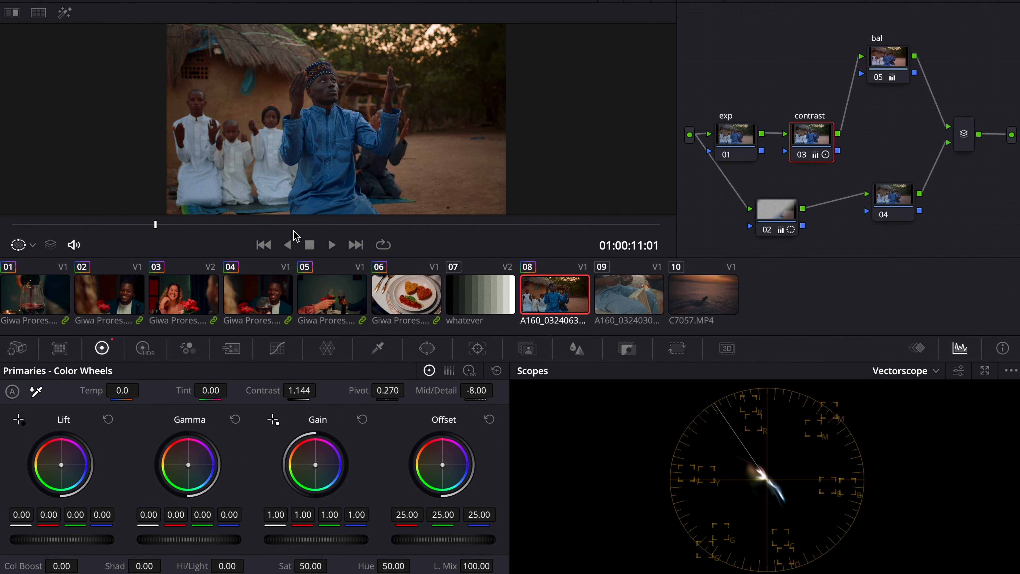
pyautogui.press('super+f')
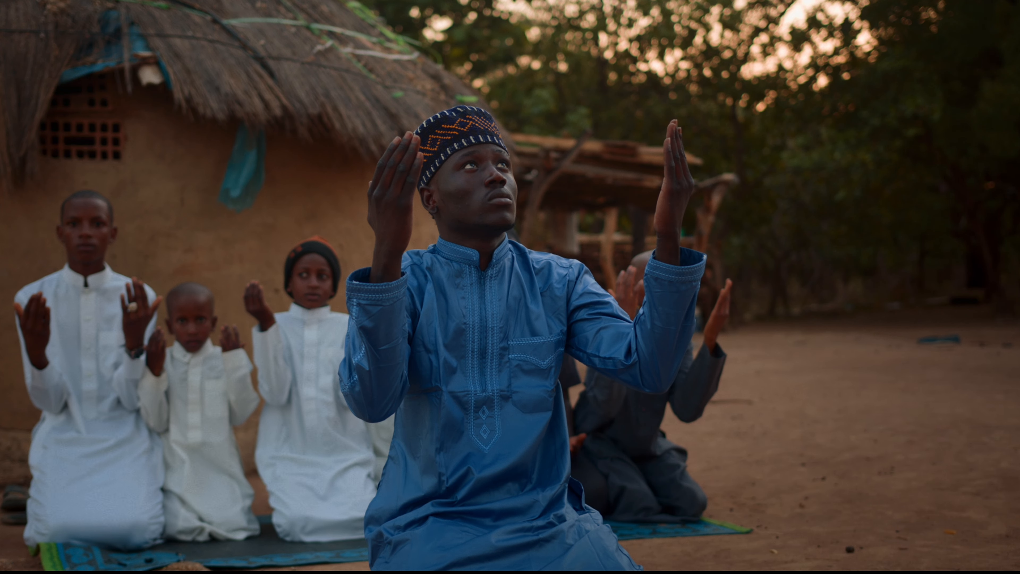
pyautogui.press('super+f')
pyautogui.moveTo(271, 223); pyautogui.dragTo(195, 224)
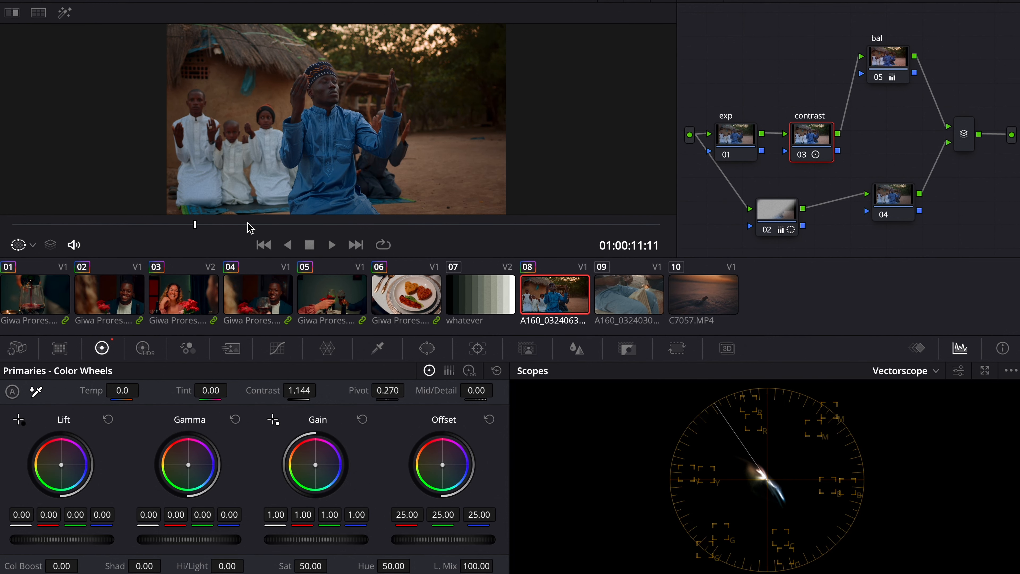
# Step: On node 04, add green, yellow and red points to the Hue vs Hue curve and pull the green point down to hue rotate -80.80
pyautogui.click(784, 217)
pyautogui.click(910, 200)
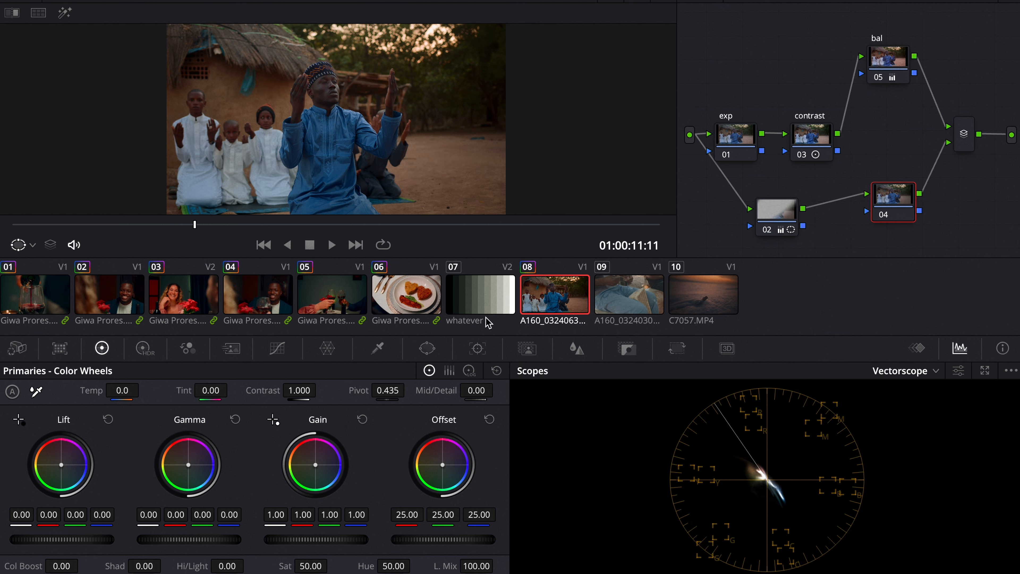
pyautogui.click(278, 348)
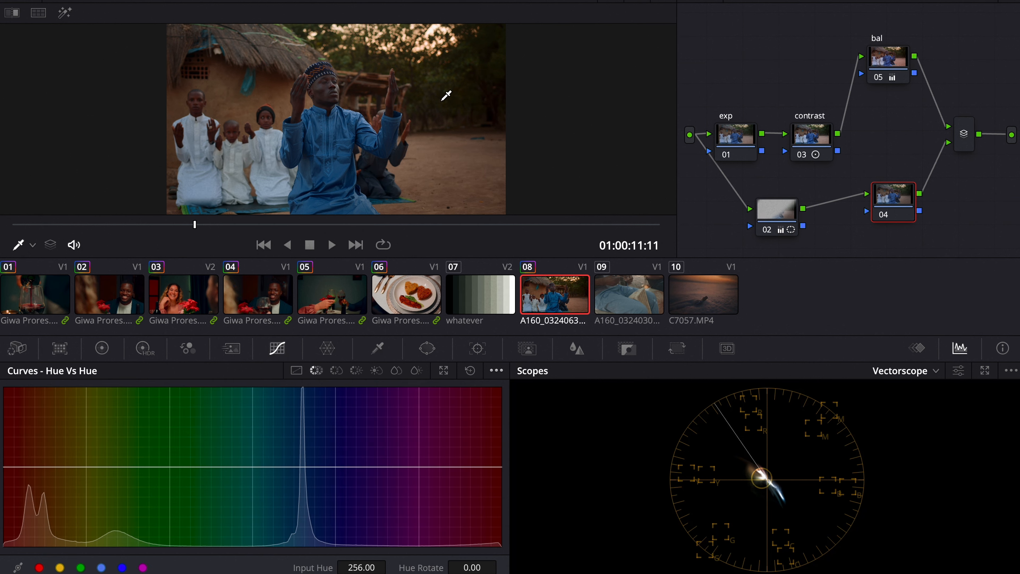
pyautogui.click(80, 568)
pyautogui.click(60, 568)
pyautogui.click(40, 568)
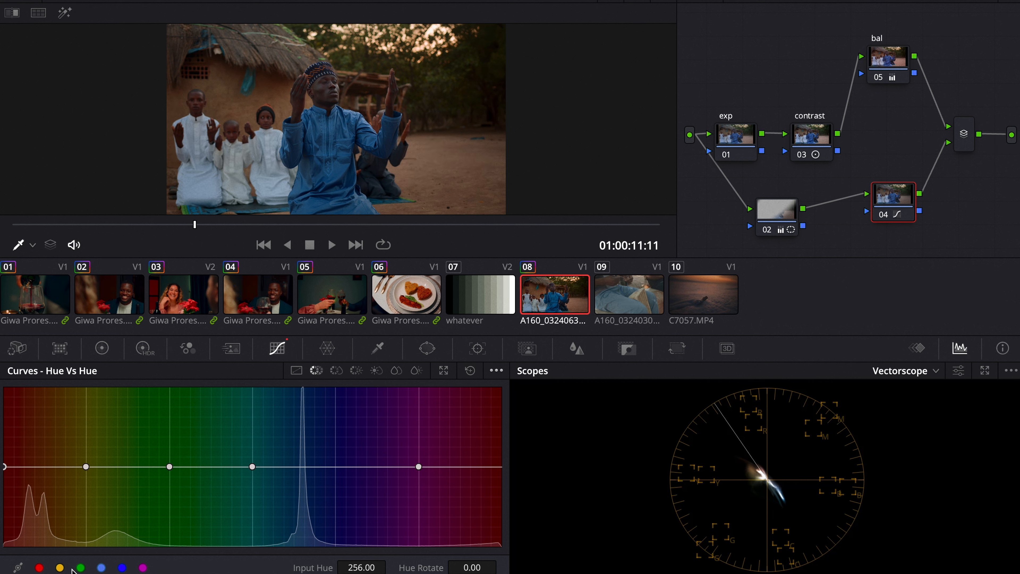
pyautogui.click(169, 467)
pyautogui.click(798, 1)
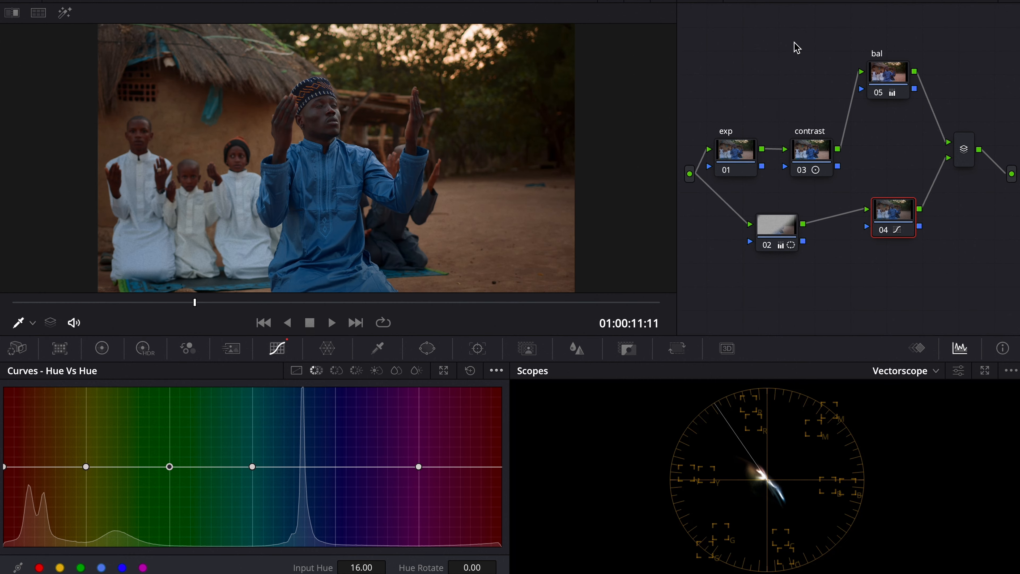
pyautogui.moveTo(165, 460); pyautogui.dragTo(138, 503)
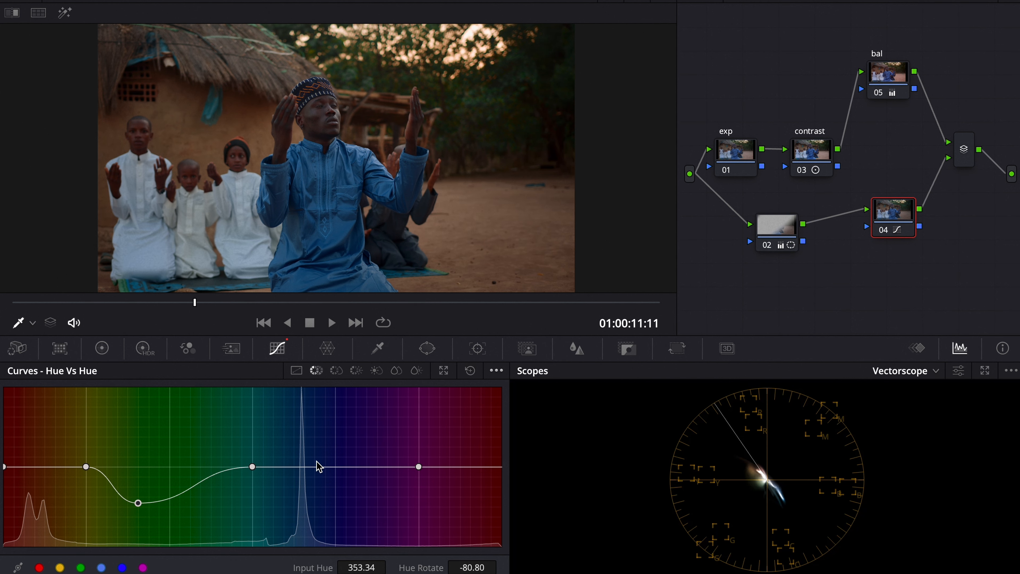
# Step: Select clip 09, scrub through it, and apply the grade of the PowerGrade 2 'primary' still to it
pyautogui.moveTo(228, 302); pyautogui.dragTo(299, 303)
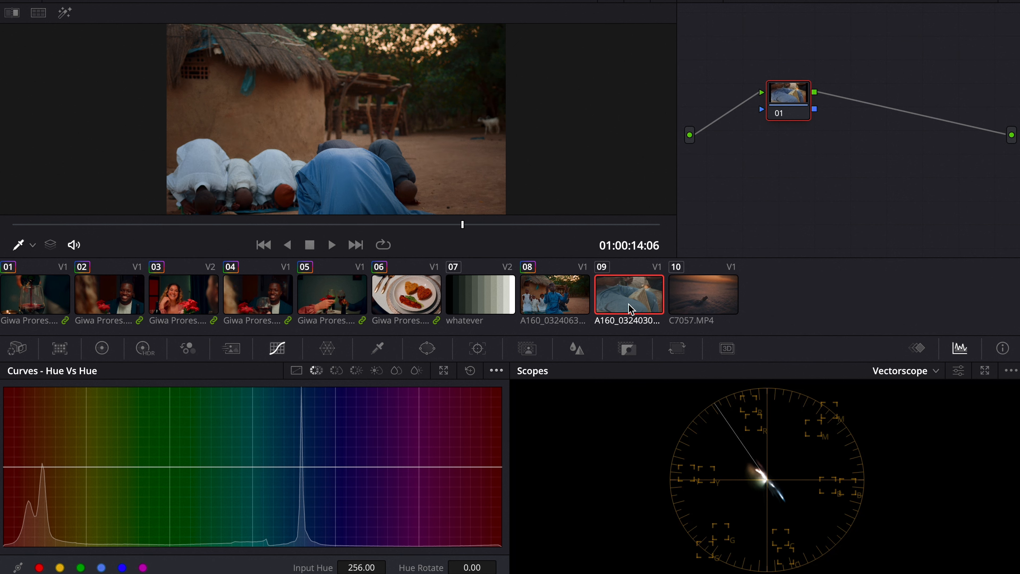
pyautogui.click(629, 304)
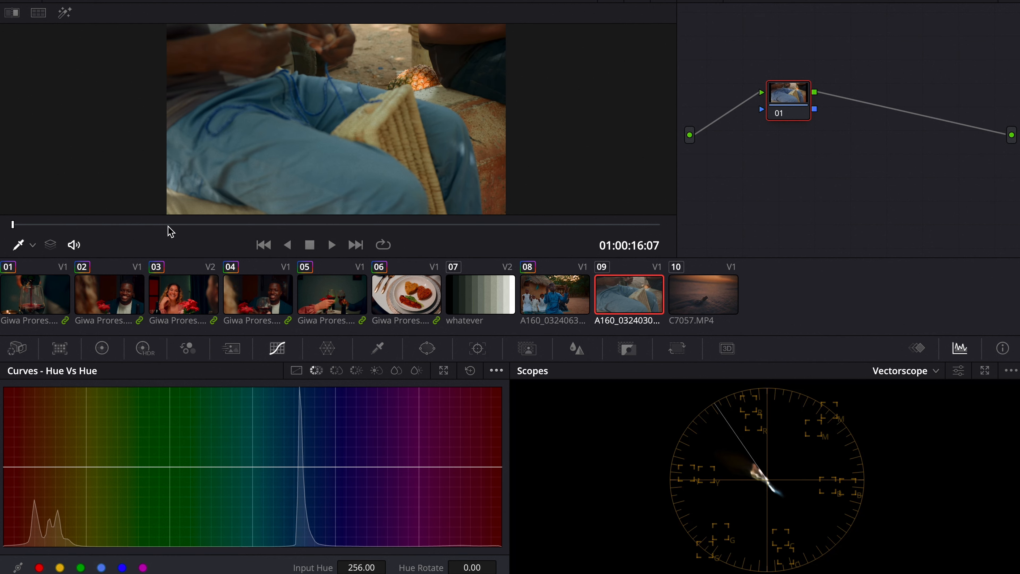
pyautogui.moveTo(171, 231); pyautogui.dragTo(309, 233)
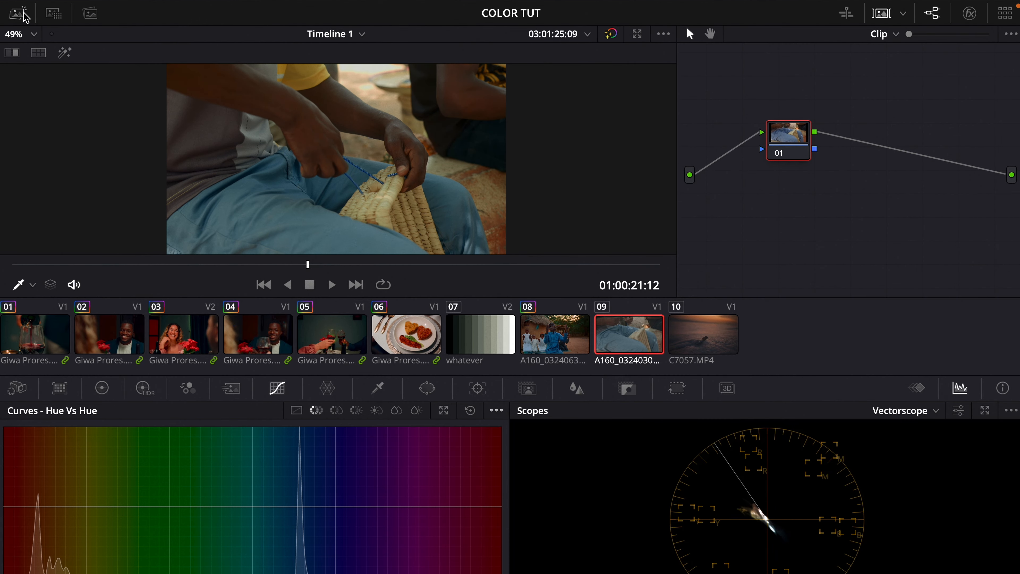
pyautogui.click(18, 14)
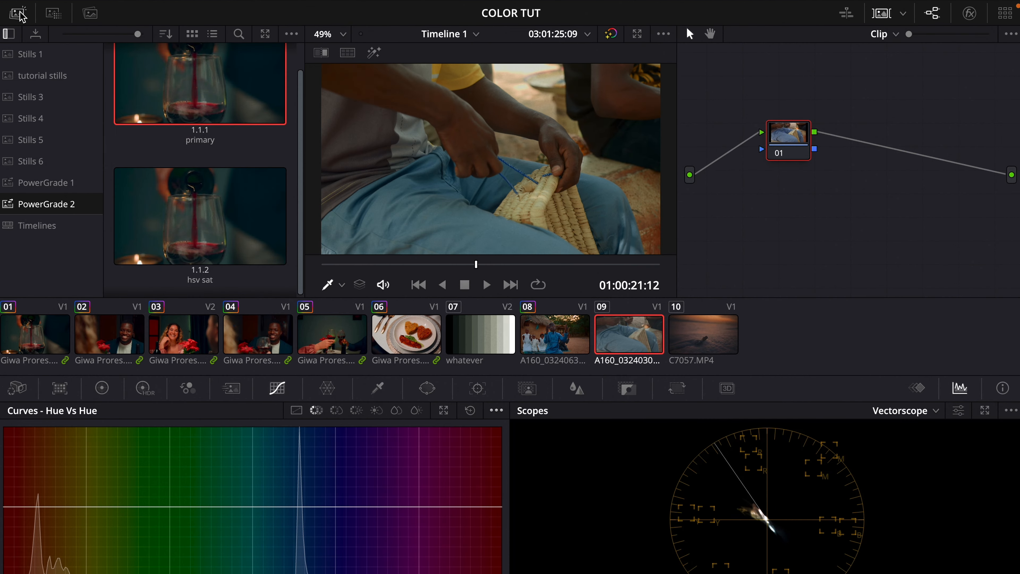
pyautogui.rightClick(168, 101)
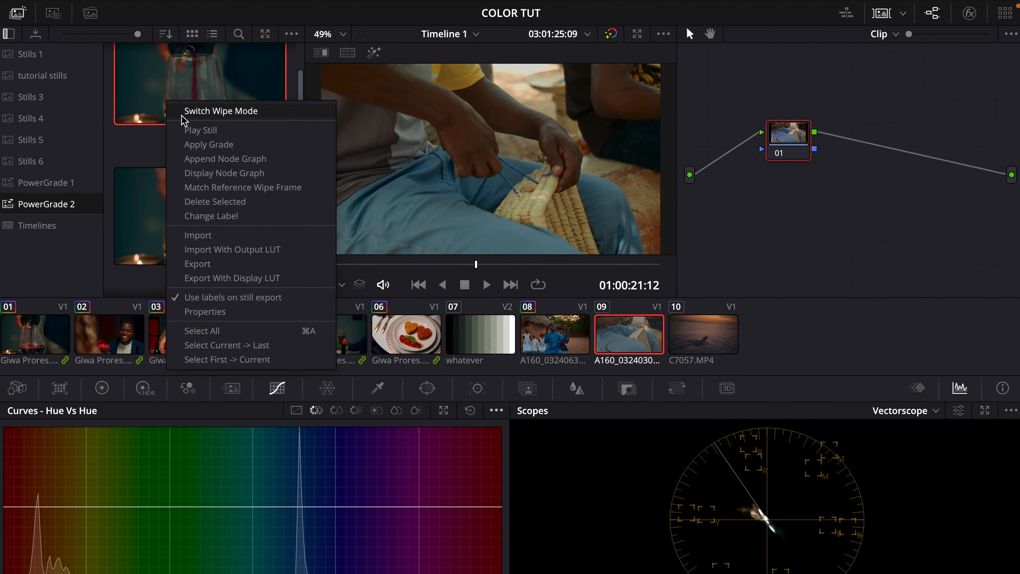
pyautogui.click(191, 139)
pyautogui.click(19, 13)
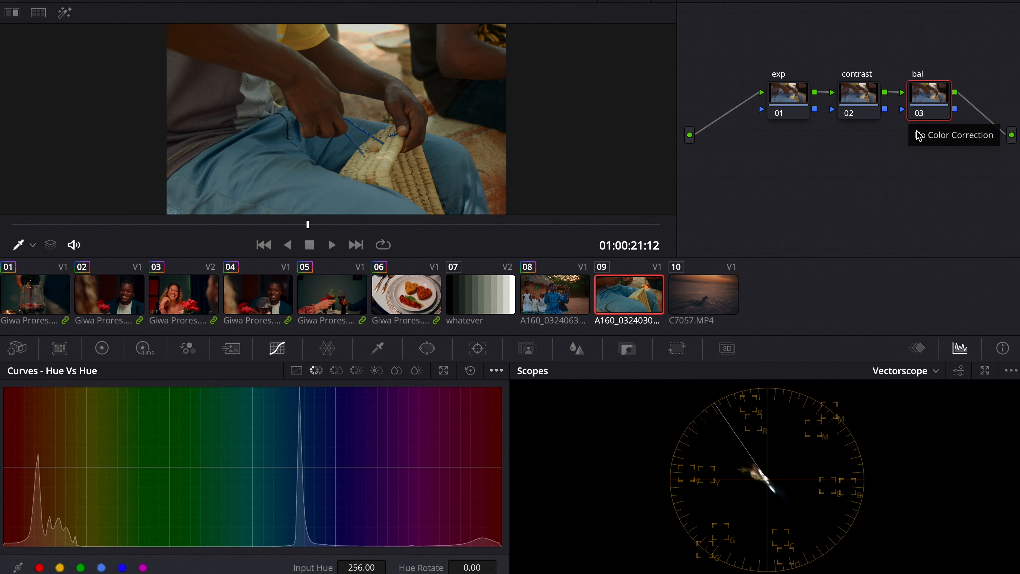
# Step: On the bal node, shift the offset wheel toward blue to 24.20, 24.22 and 25.94
pyautogui.click(102, 348)
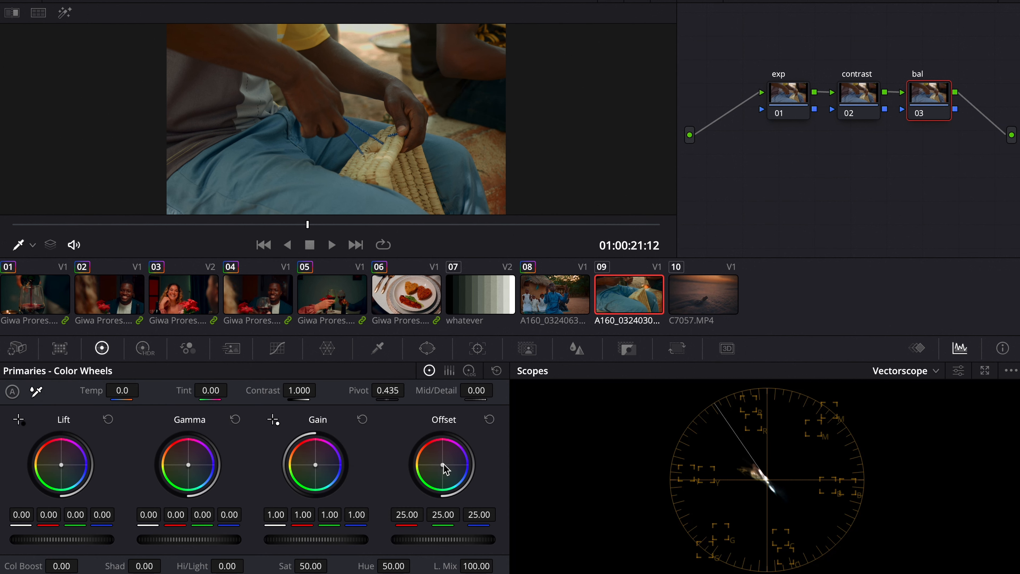
pyautogui.moveTo(442, 465); pyautogui.dragTo(454, 466)
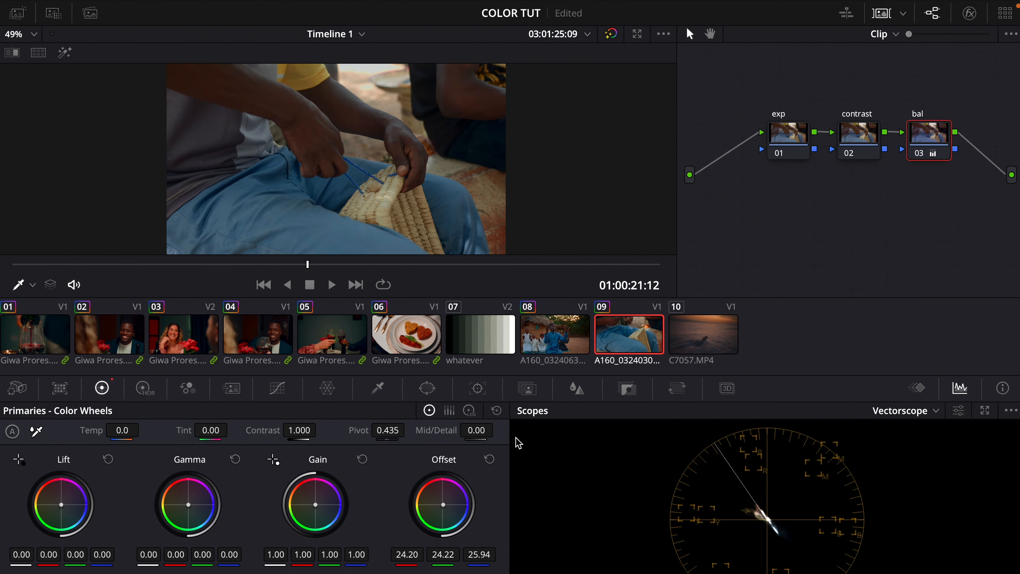
pyautogui.click(881, 13)
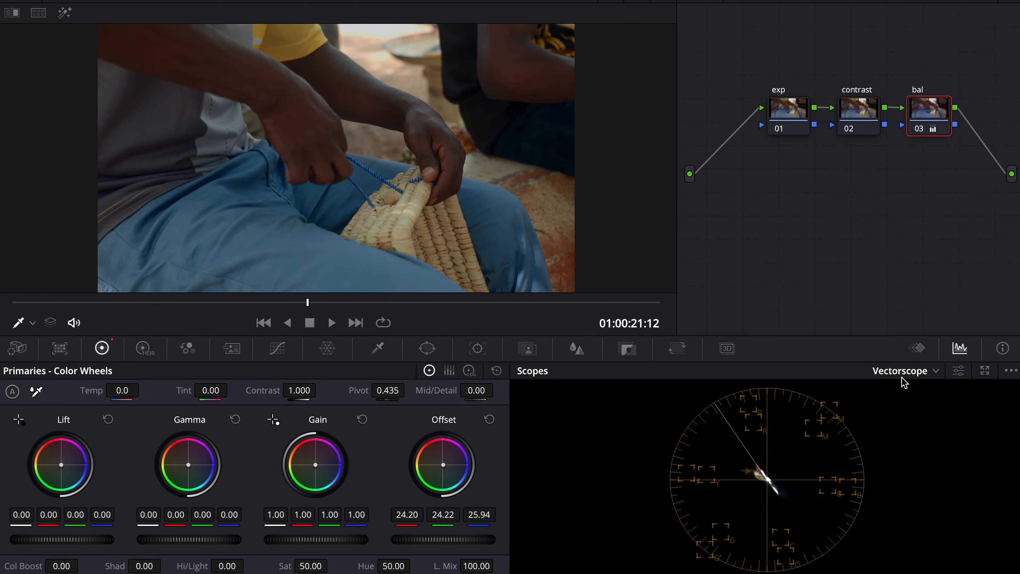
# Step: Switch the scope to Waveform and set the contrast node's contrast to 1.082 with pivot 0.549
pyautogui.click(904, 381)
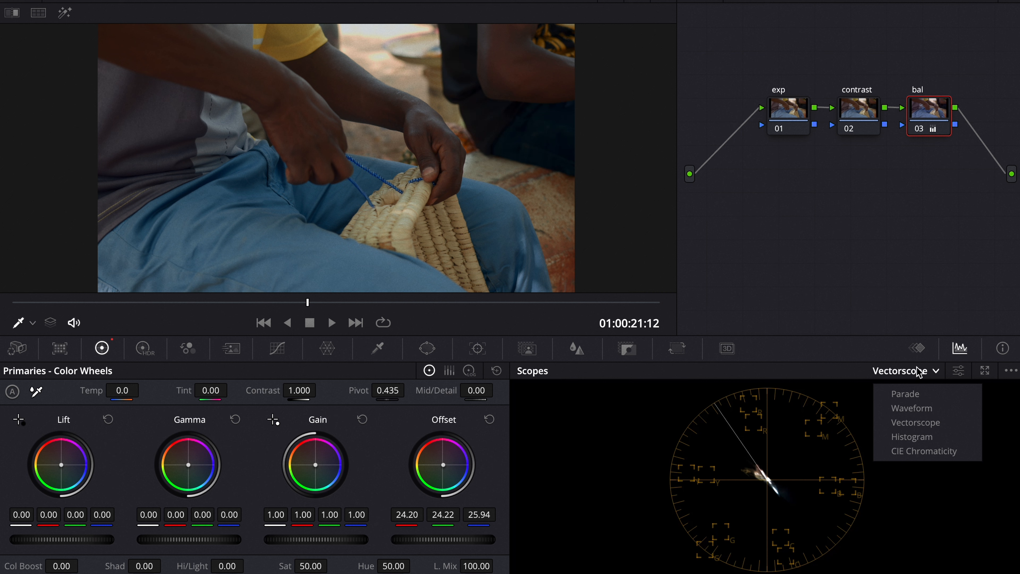
pyautogui.click(921, 407)
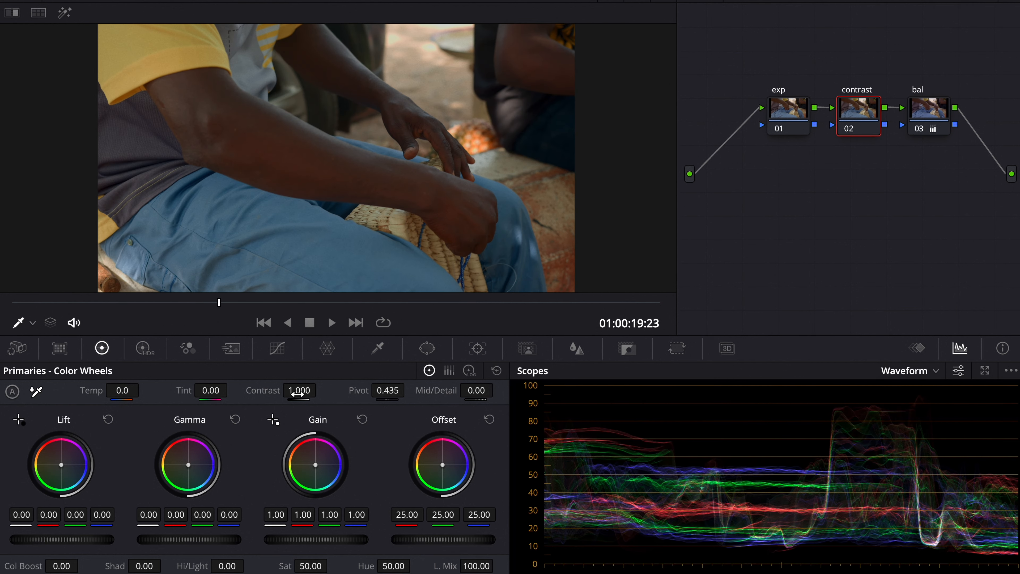
pyautogui.moveTo(297, 394); pyautogui.dragTo(321, 390)
pyautogui.moveTo(388, 391); pyautogui.dragTo(430, 381)
pyautogui.click(298, 302)
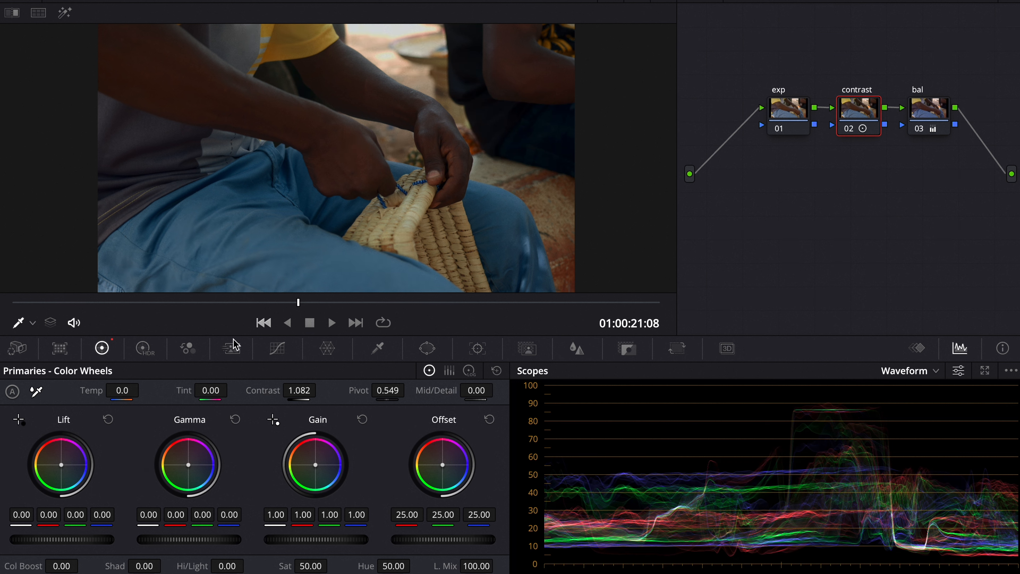
# Step: In Camera Raw, set Decode Using to Clip and enable Highlight Recovery
pyautogui.click(29, 353)
pyautogui.click(155, 394)
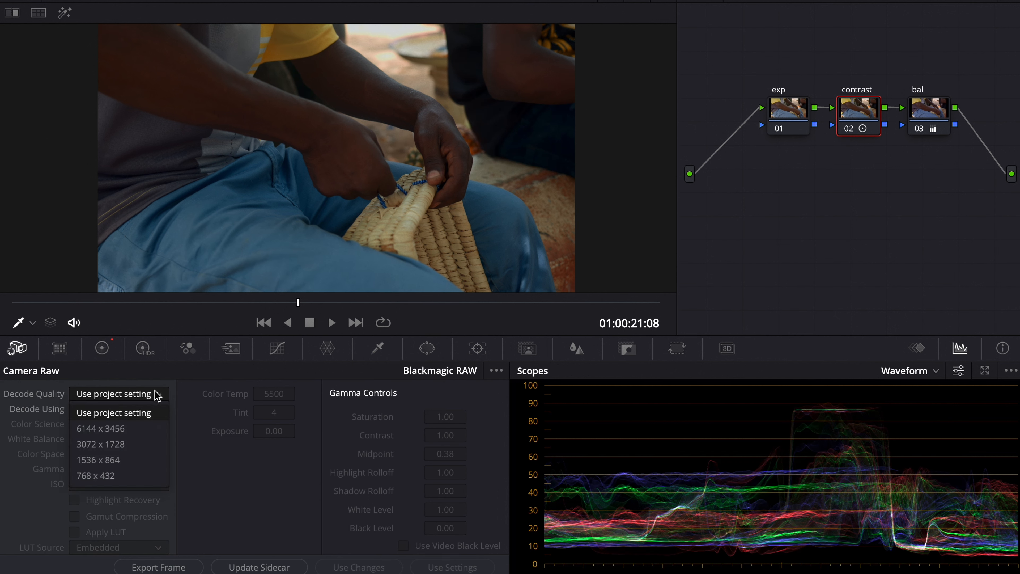
pyautogui.click(155, 392)
pyautogui.click(155, 407)
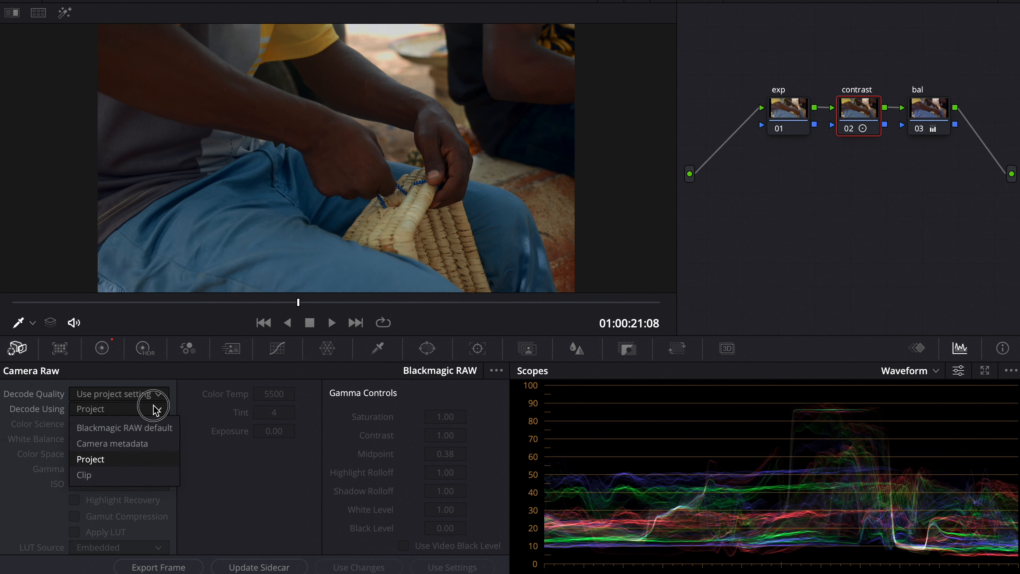
pyautogui.click(136, 474)
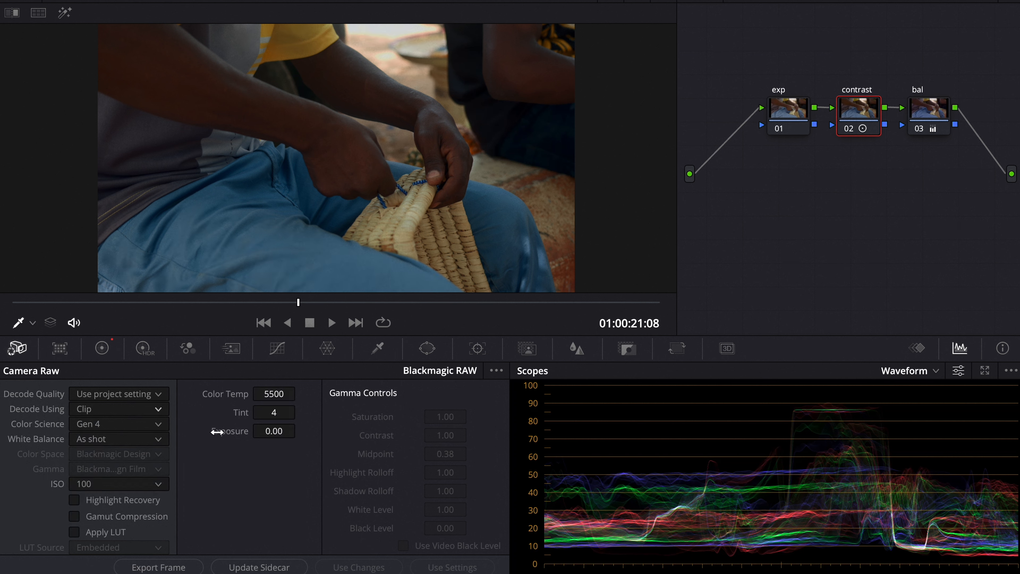
pyautogui.click(138, 506)
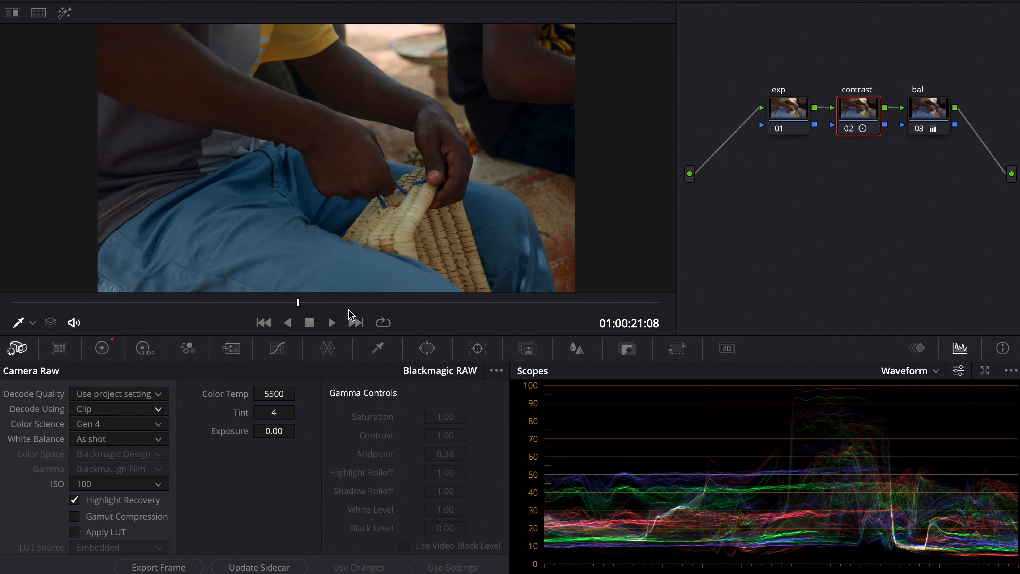
# Step: Scrub through clip 09 to review the raw adjustments, keeping the node graph in Clip mode
pyautogui.moveTo(406, 302); pyautogui.dragTo(449, 302)
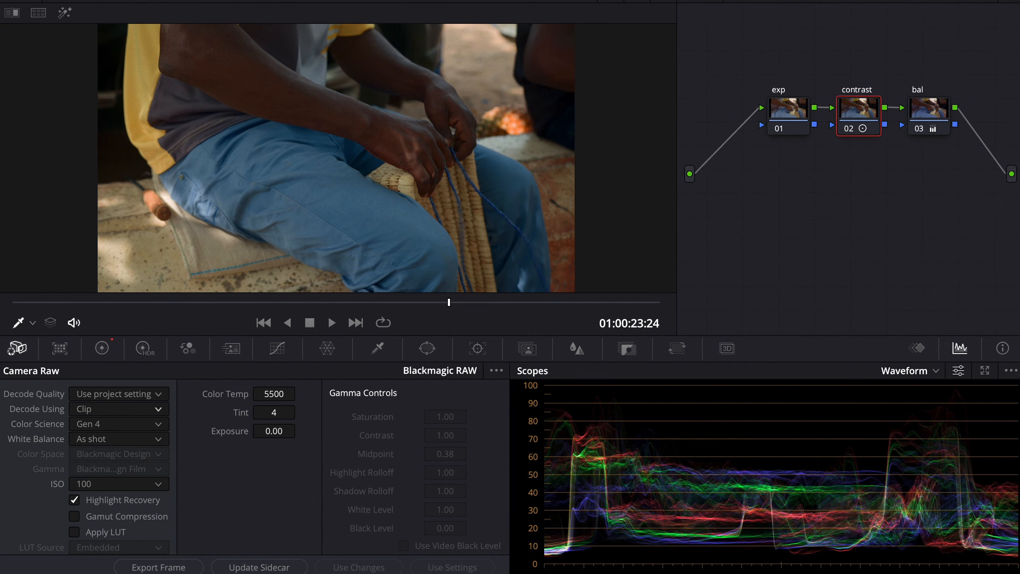
pyautogui.moveTo(482, 301)
pyautogui.mouseDown()
pyautogui.moveTo(514, 300)
pyautogui.moveTo(476, 301)
pyautogui.mouseUp()
pyautogui.click(891, 1)
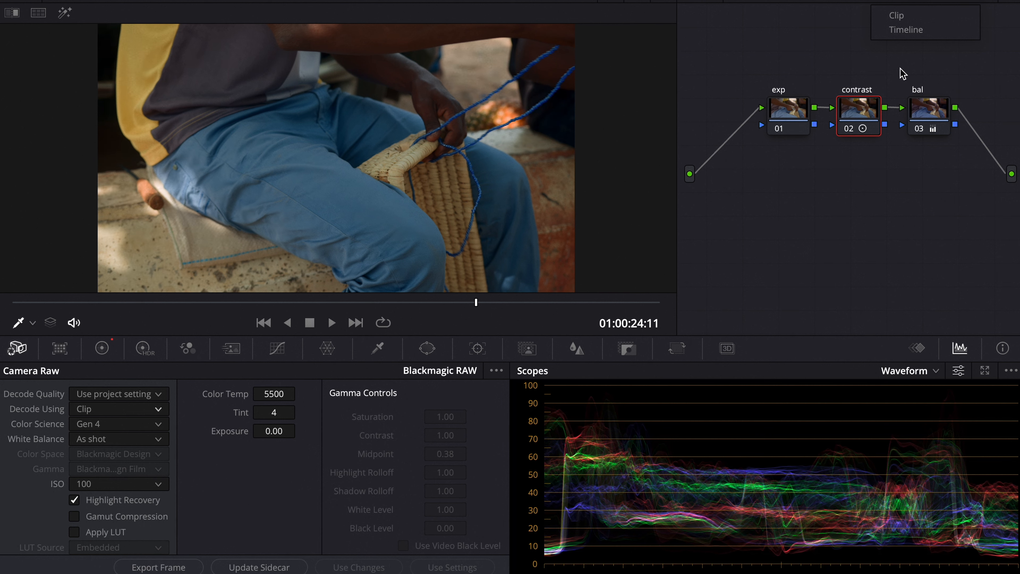
pyautogui.click(910, 16)
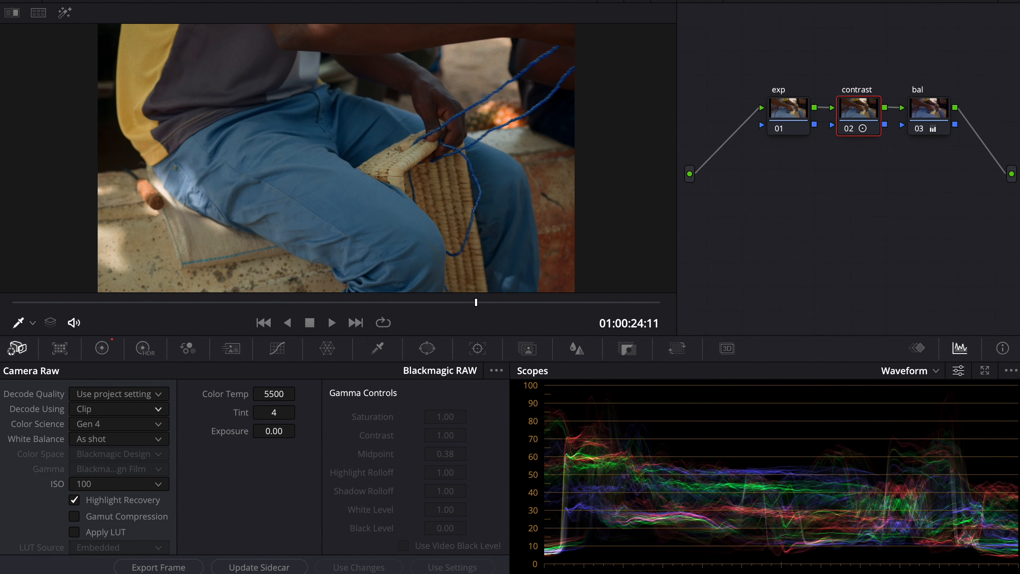
# Step: Select clip 10 and apply the same base grade with exp, contrast and bal nodes to it
pyautogui.click(683, 296)
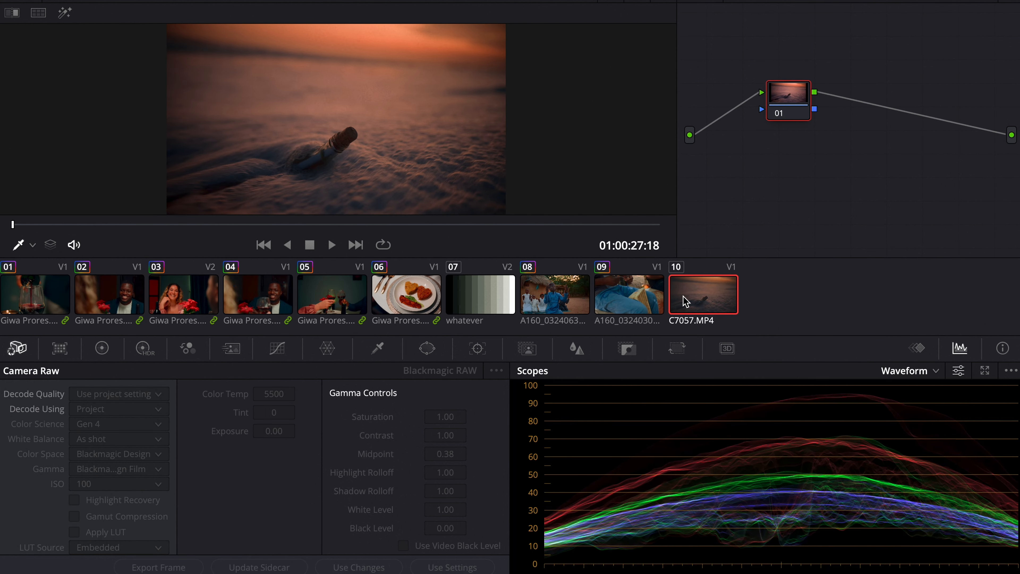
pyautogui.click(427, 224)
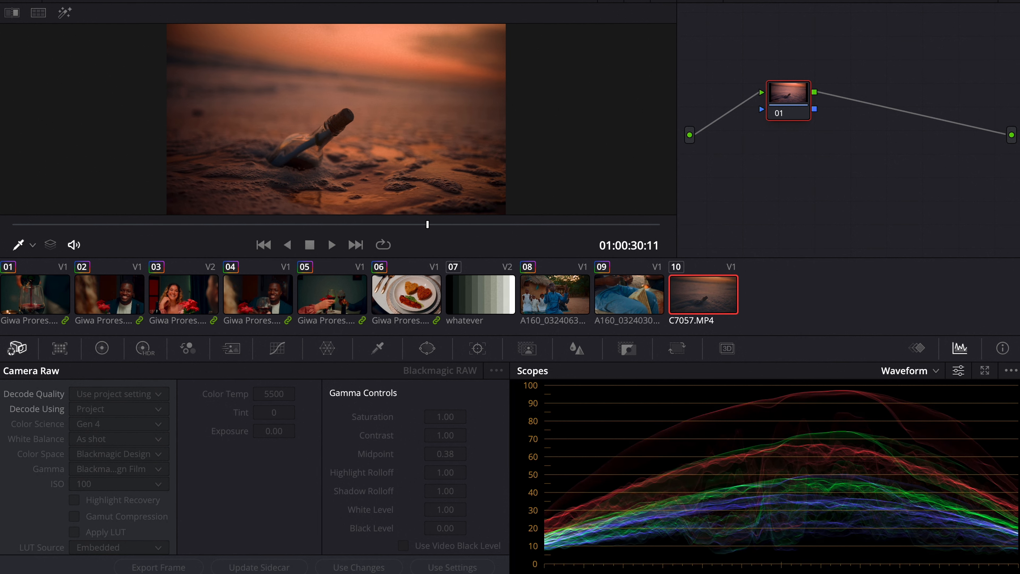
pyautogui.rightClick(179, 57)
pyautogui.click(220, 99)
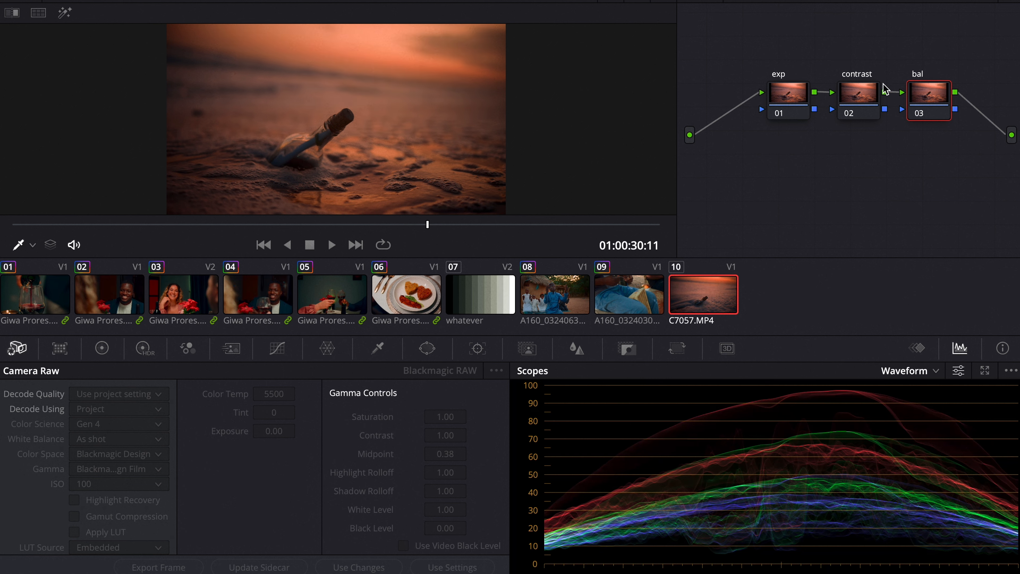
# Step: Switch the scope to Vectorscope and cool the bal node's offset to 18.37, 24.64, 28.20 with a slight gamma tweak
pyautogui.click(928, 374)
pyautogui.click(924, 422)
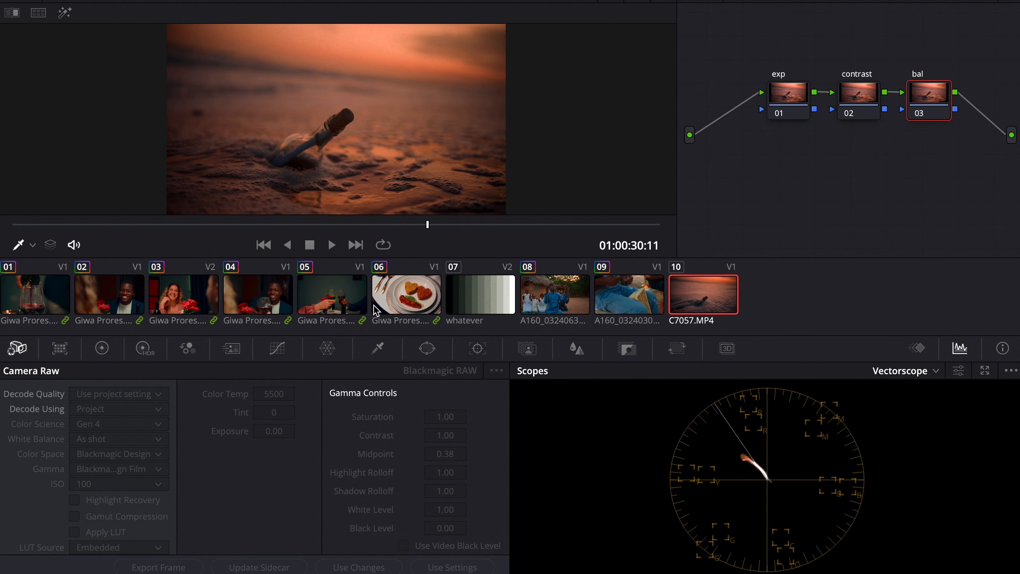
pyautogui.click(102, 349)
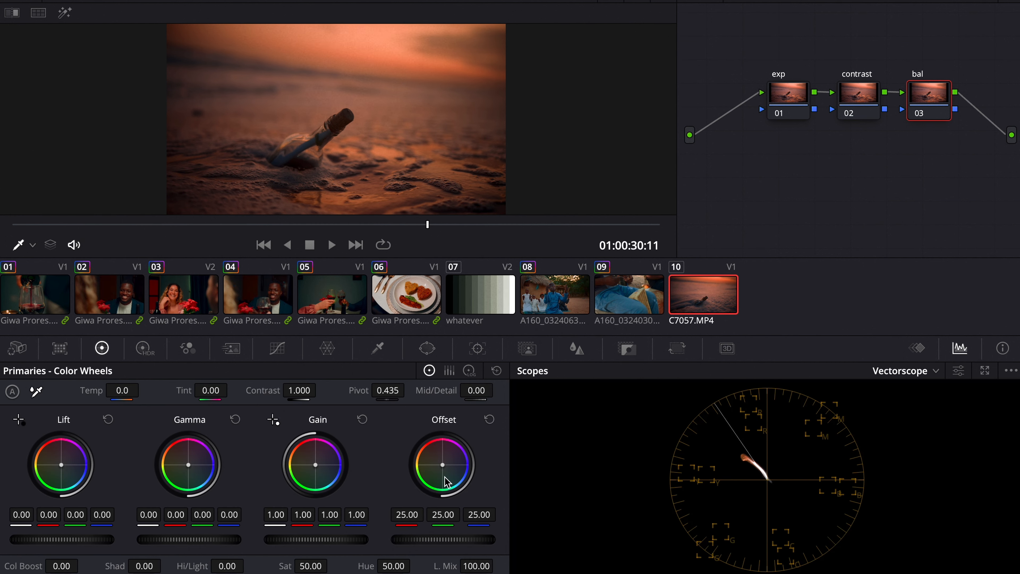
pyautogui.moveTo(445, 480)
pyautogui.mouseDown()
pyautogui.moveTo(435, 470)
pyautogui.moveTo(466, 484)
pyautogui.moveTo(453, 486)
pyautogui.moveTo(460, 480)
pyautogui.moveTo(453, 486)
pyautogui.moveTo(443, 470)
pyautogui.mouseUp()
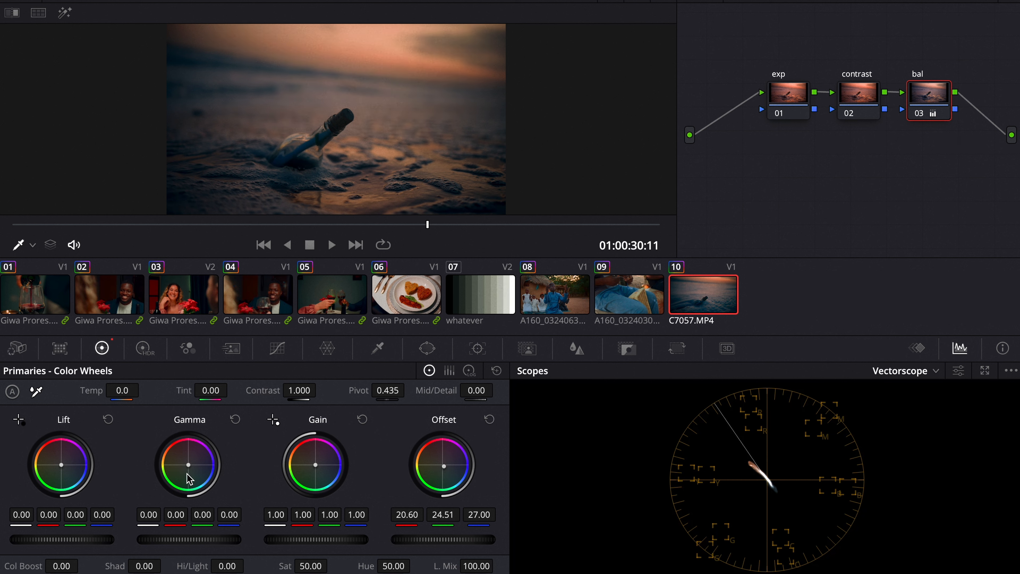
pyautogui.moveTo(180, 463); pyautogui.dragTo(189, 466)
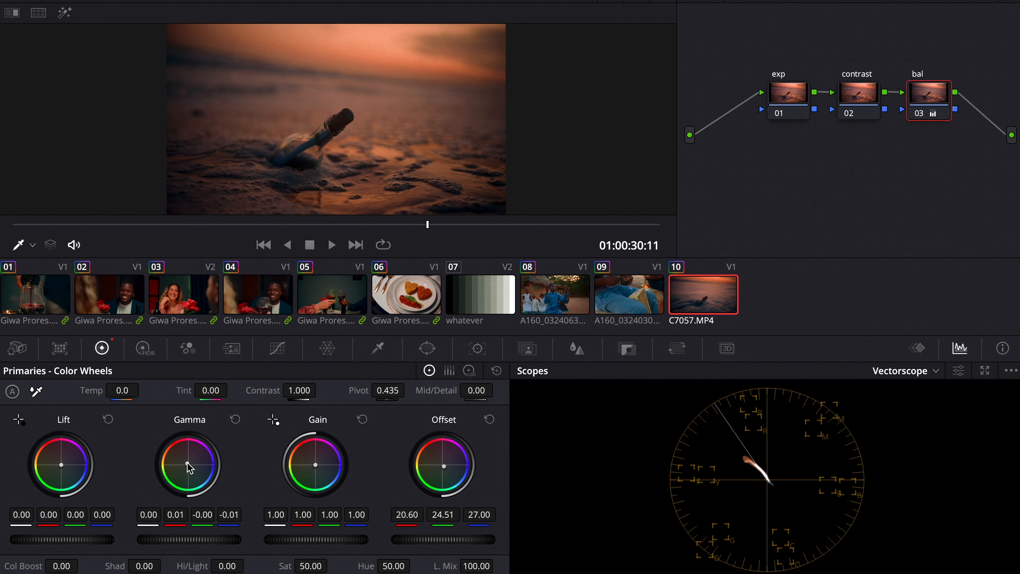
pyautogui.moveTo(452, 468); pyautogui.dragTo(458, 479)
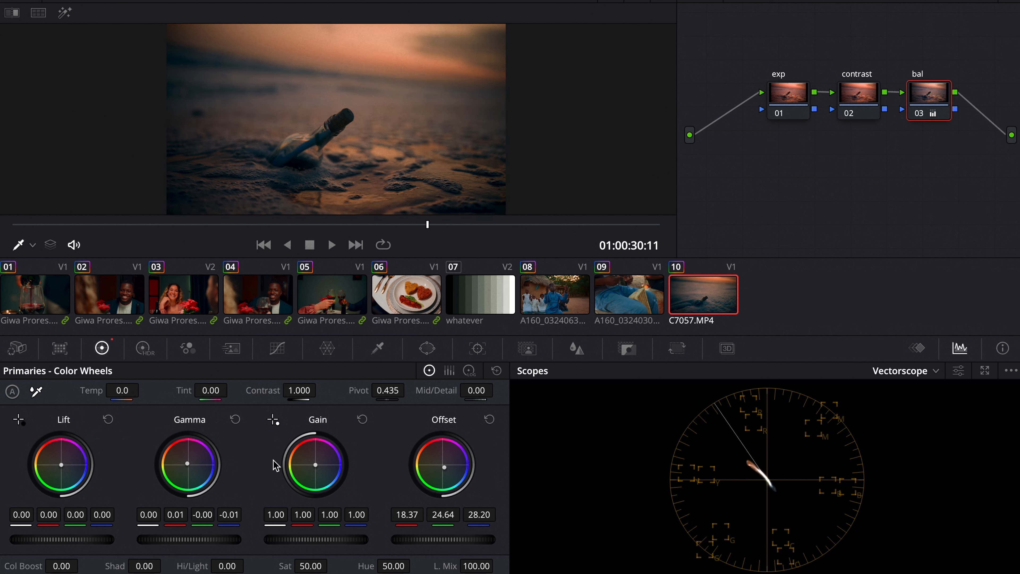
# Step: Nudge the bal node's gamma wheel slightly to 0.02, -0.00, -0.02 and compare the node's effect
pyautogui.moveTo(194, 470); pyautogui.dragTo(188, 465)
pyautogui.click(920, 118)
pyautogui.click(921, 118)
pyautogui.click(921, 118)
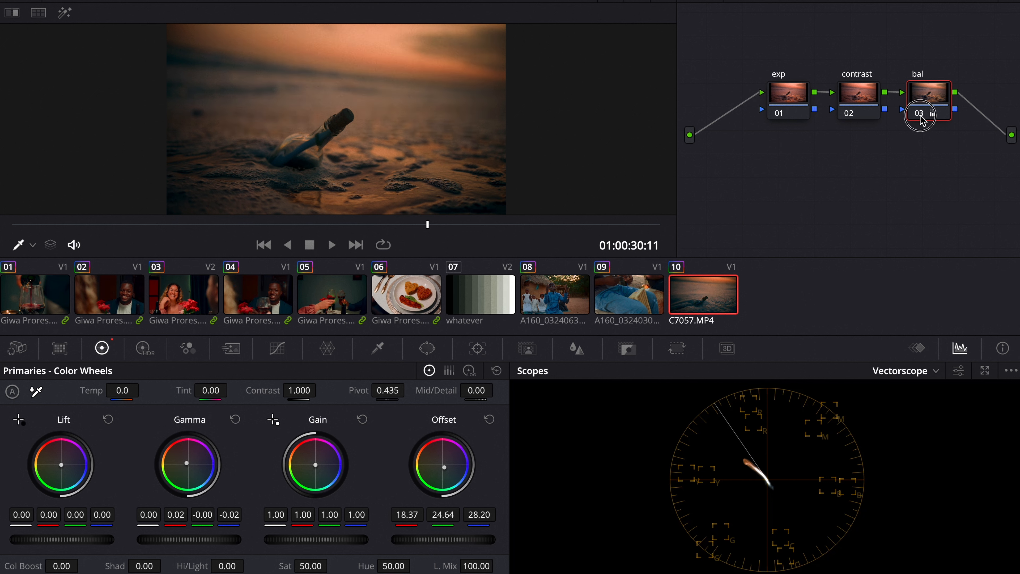
pyautogui.click(920, 118)
pyautogui.click(920, 118)
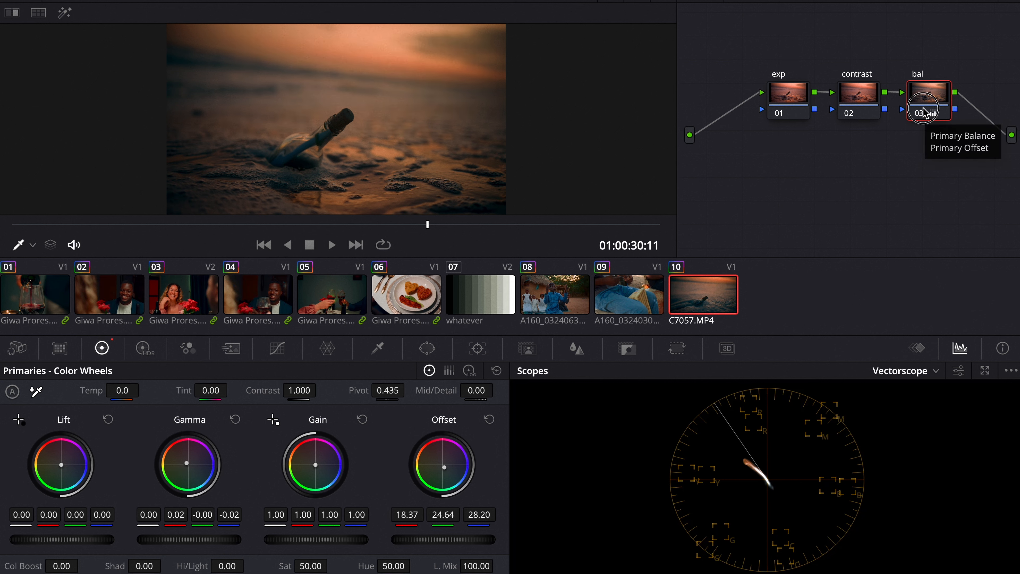
# Step: Move the bal node down, add a serial node after it, and set the new node's color space to HSV
pyautogui.moveTo(923, 114); pyautogui.dragTo(873, 182)
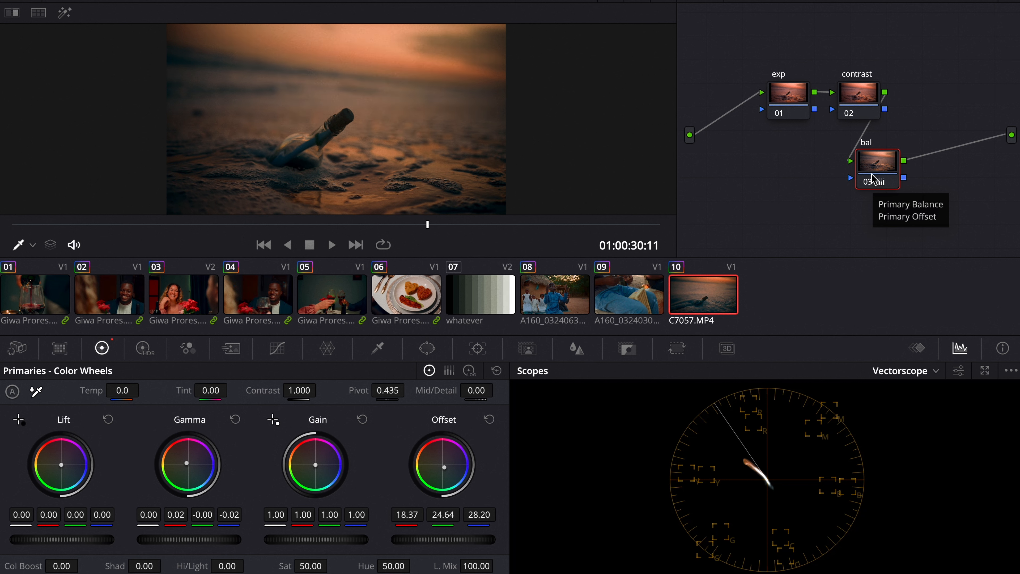
pyautogui.hotkey('alt', 's')
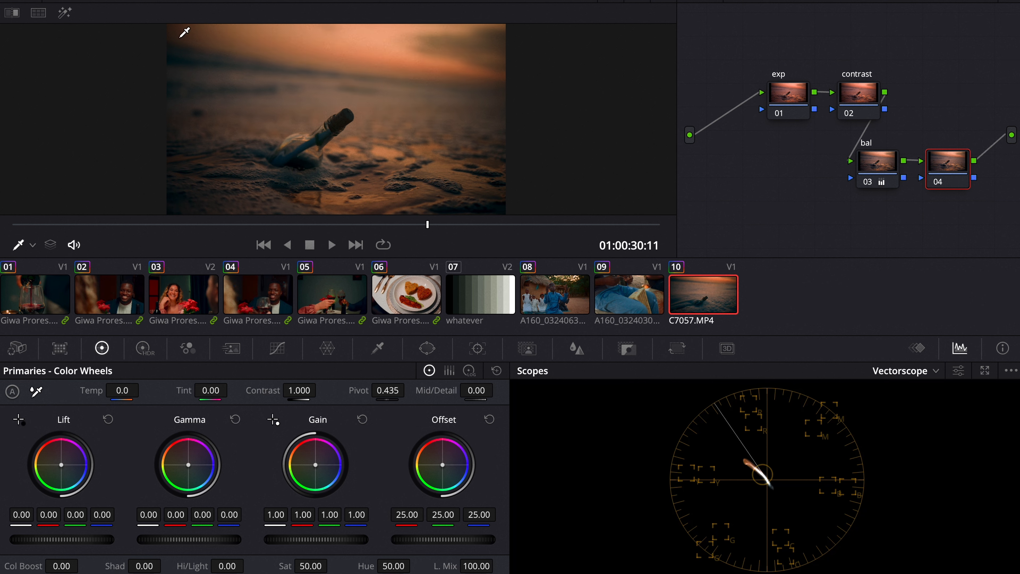
pyautogui.rightClick(954, 159)
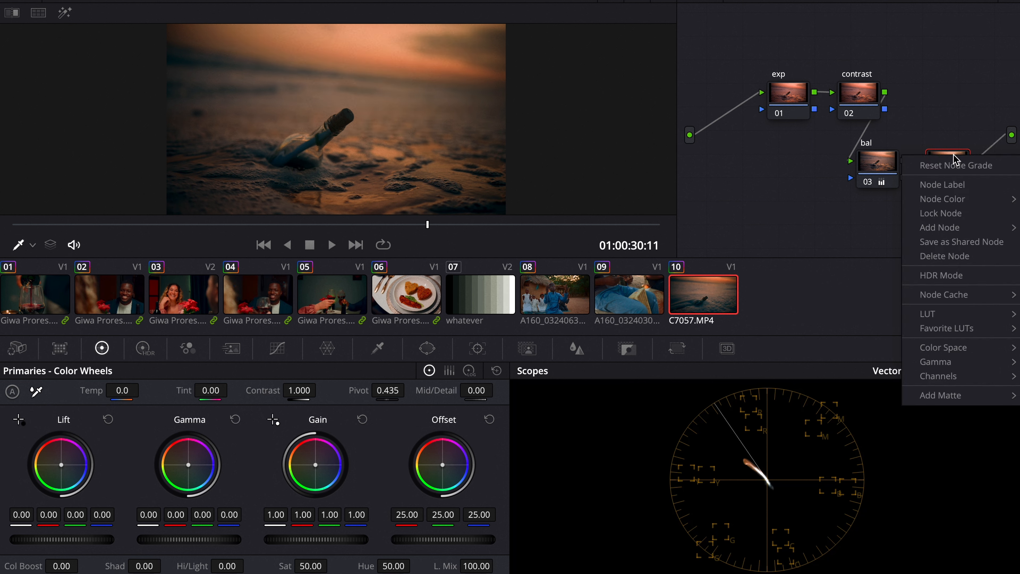
pyautogui.moveTo(980, 348)
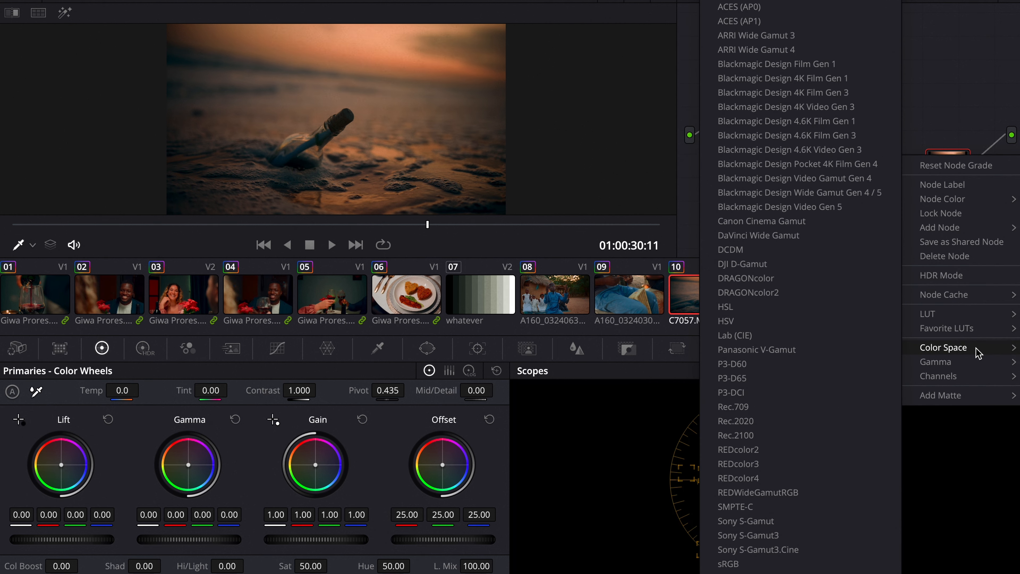
pyautogui.click(838, 327)
# Step: Disable Channel 1 and Channel 3 on the HSV node and raise its gamma to 0.04 to boost saturation
pyautogui.rightClick(953, 169)
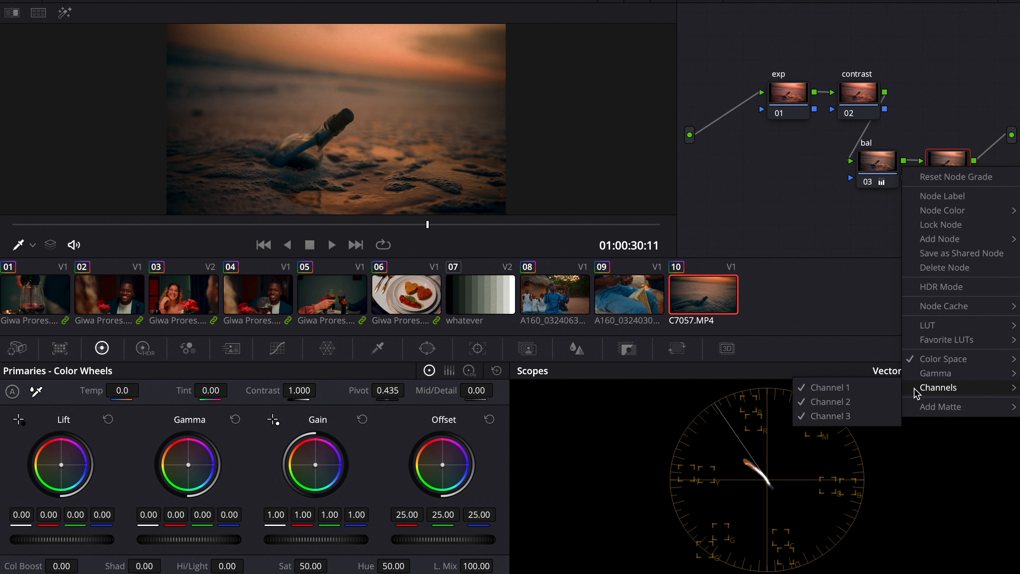
pyautogui.click(890, 389)
pyautogui.rightClick(954, 181)
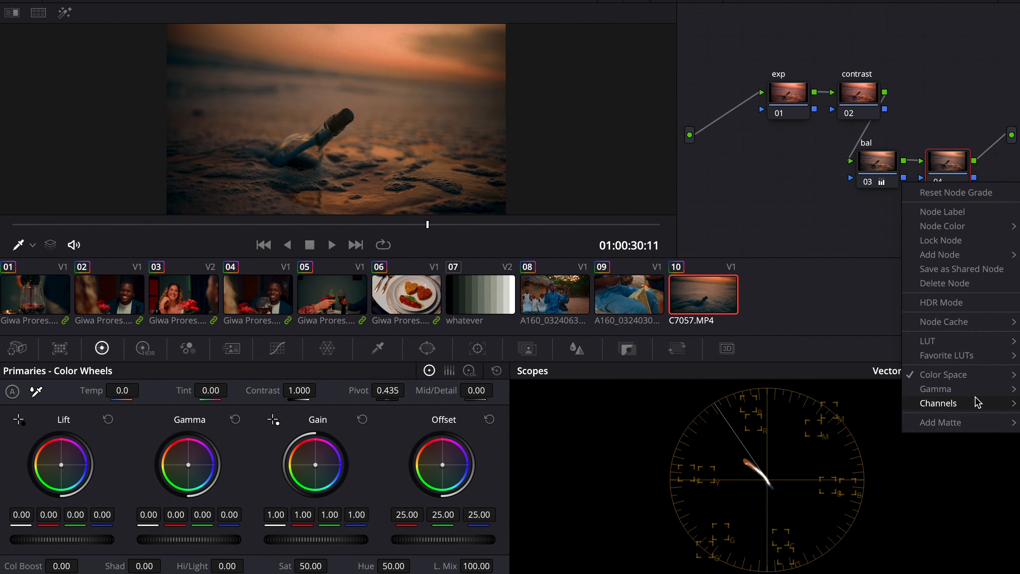
pyautogui.click(860, 432)
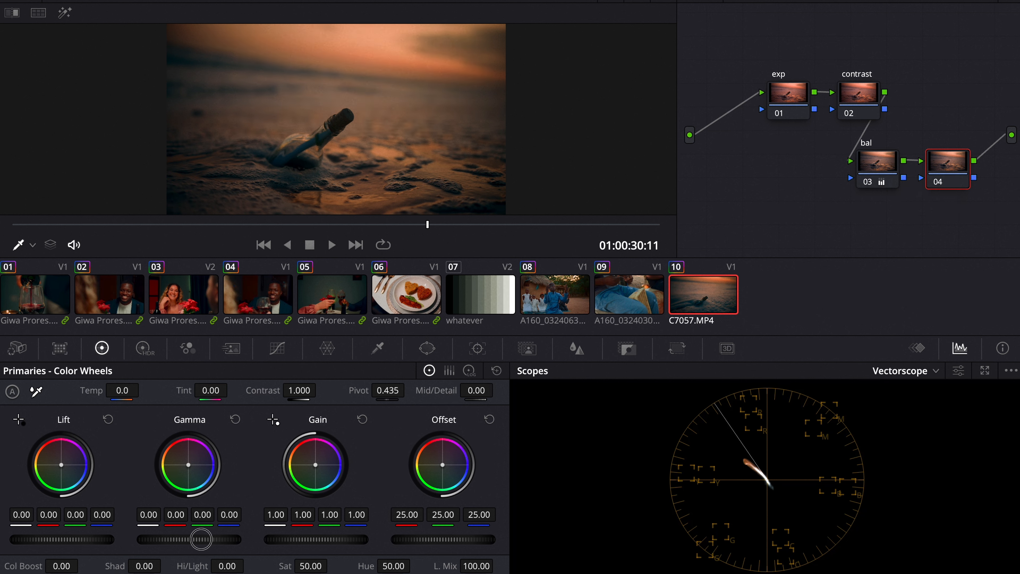
pyautogui.moveTo(201, 539); pyautogui.dragTo(333, 498)
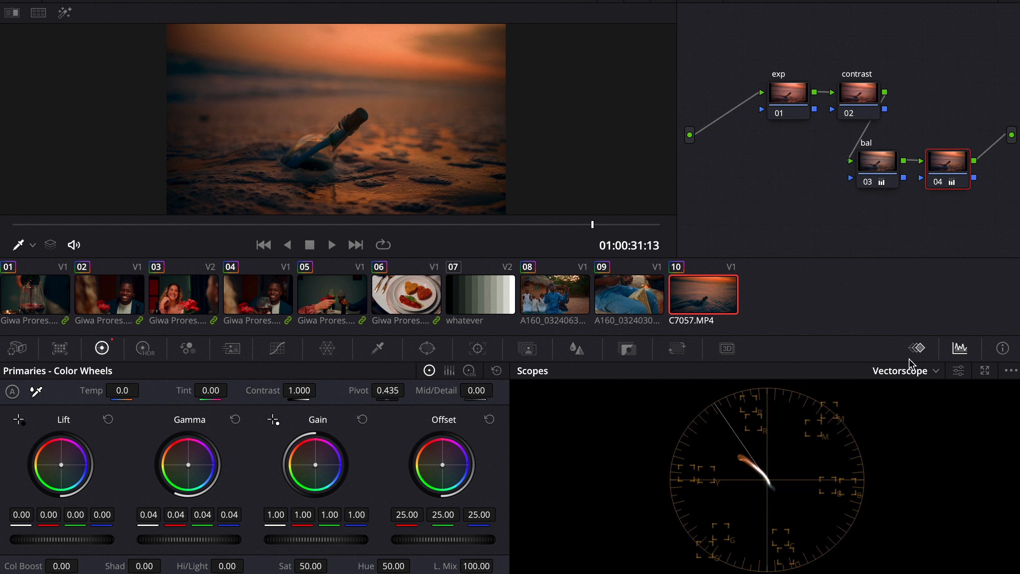
# Step: Switch the scope to Waveform, select the contrast node and lower its pivot to 0.085
pyautogui.click(914, 371)
pyautogui.click(918, 408)
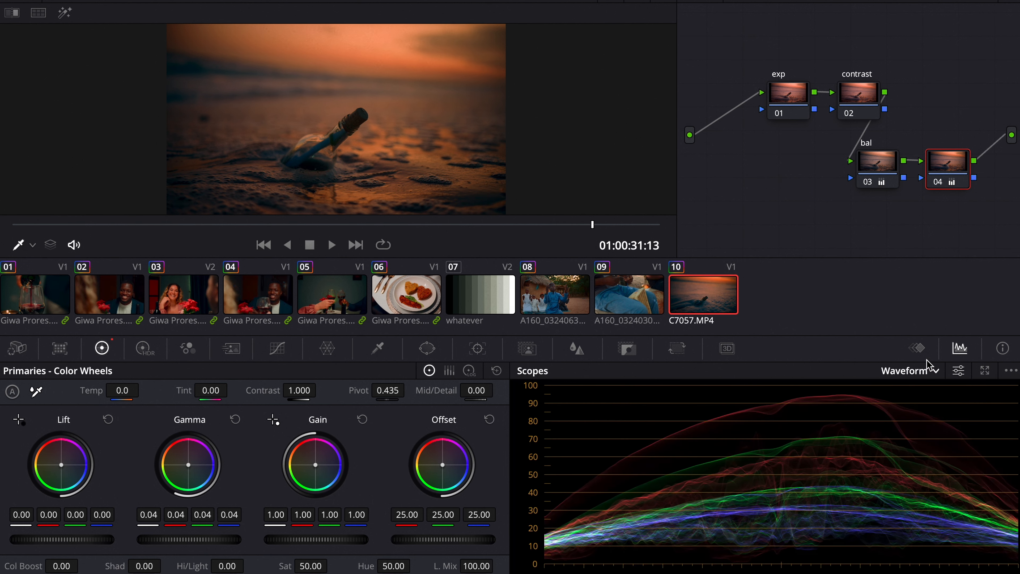
pyautogui.click(848, 86)
pyautogui.moveTo(387, 390); pyautogui.dragTo(265, 378)
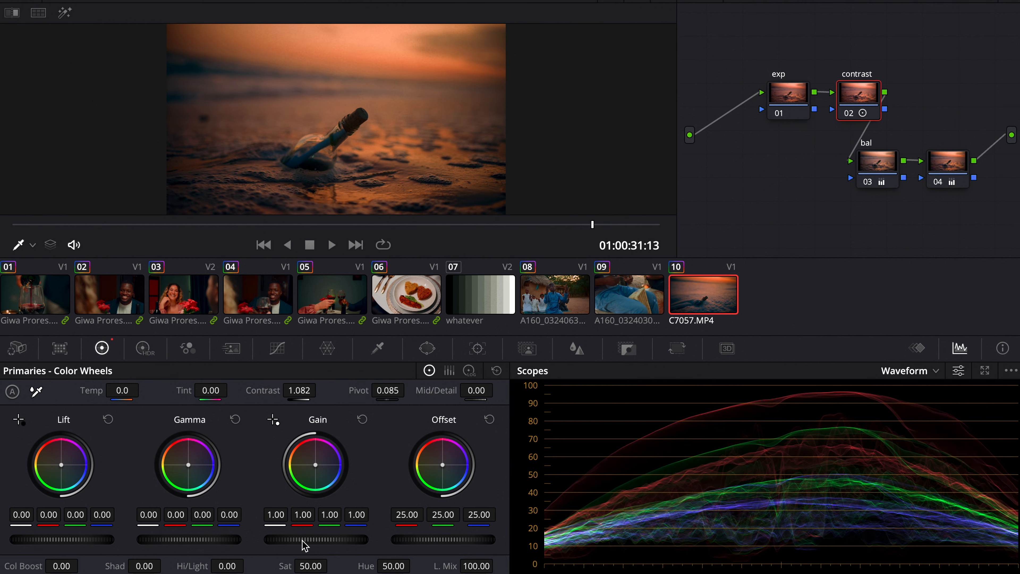
# Step: On the contrast node, set gain to 0.83, contrast to 1.234 and gamma to 0.02, then review it full screen
pyautogui.moveTo(329, 541); pyautogui.dragTo(245, 540)
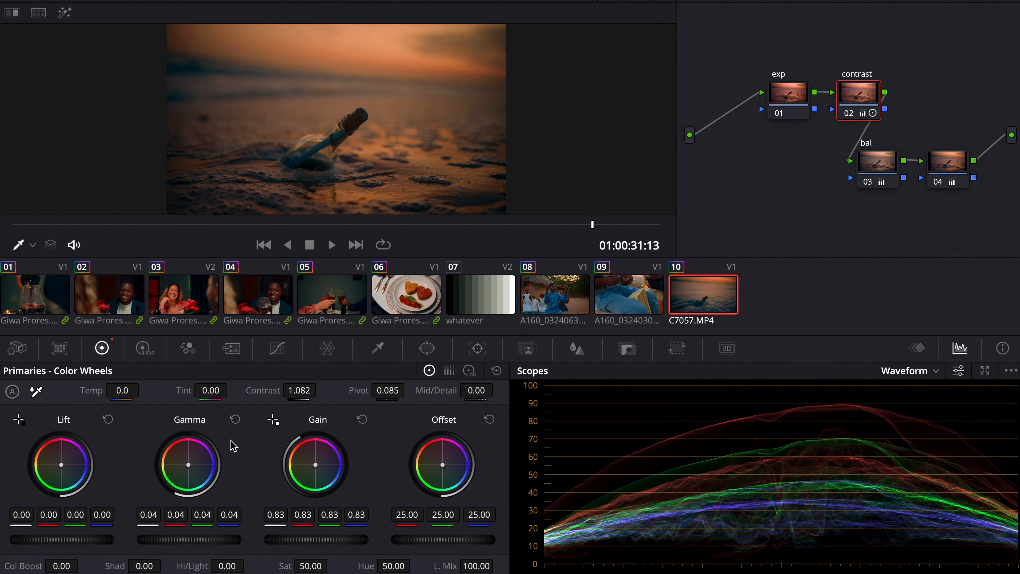
pyautogui.moveTo(301, 390); pyautogui.dragTo(388, 390)
pyautogui.moveTo(212, 541); pyautogui.dragTo(176, 544)
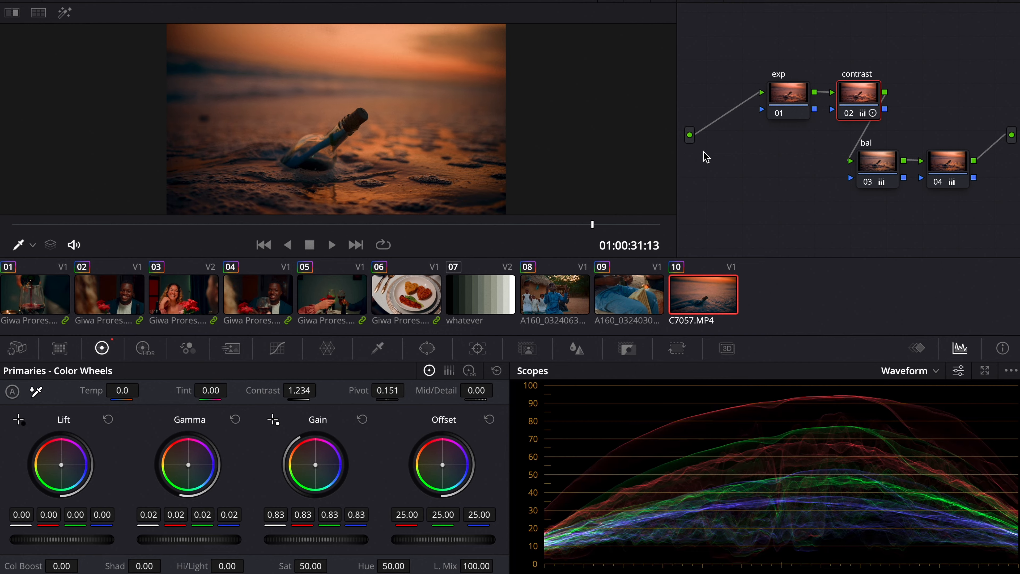
pyautogui.hotkey('ctrl', 'f')
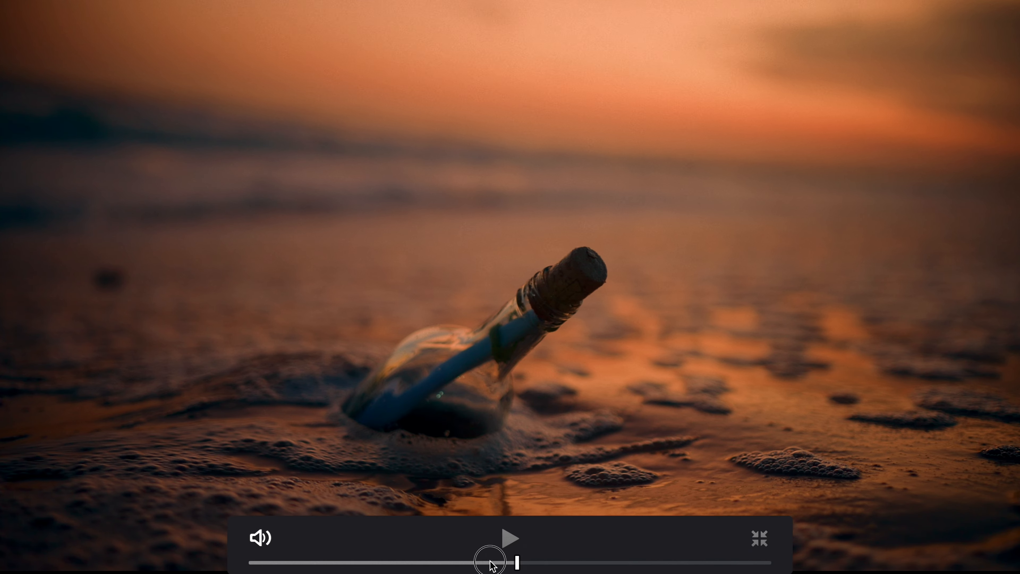
pyautogui.press('Escape')
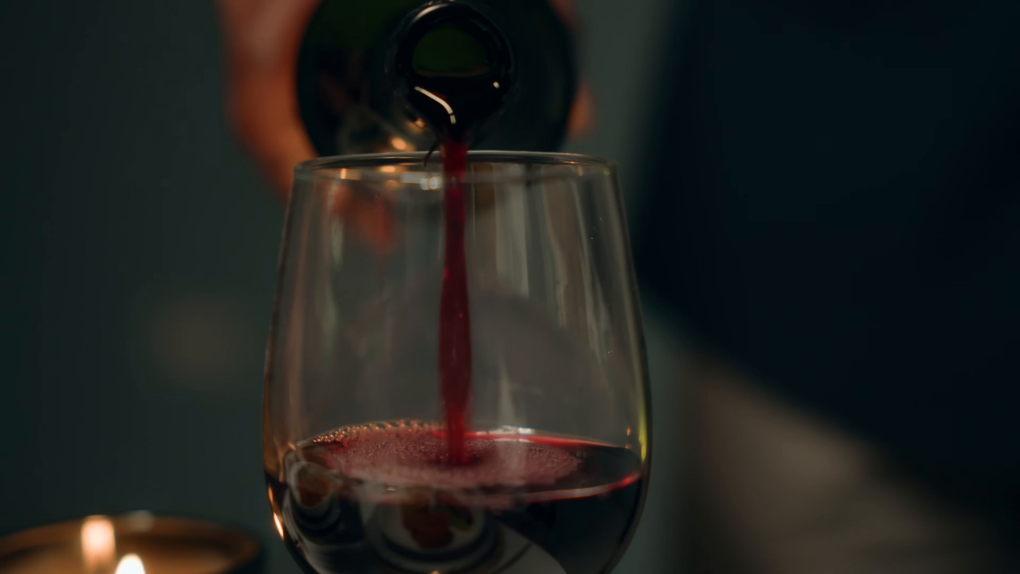